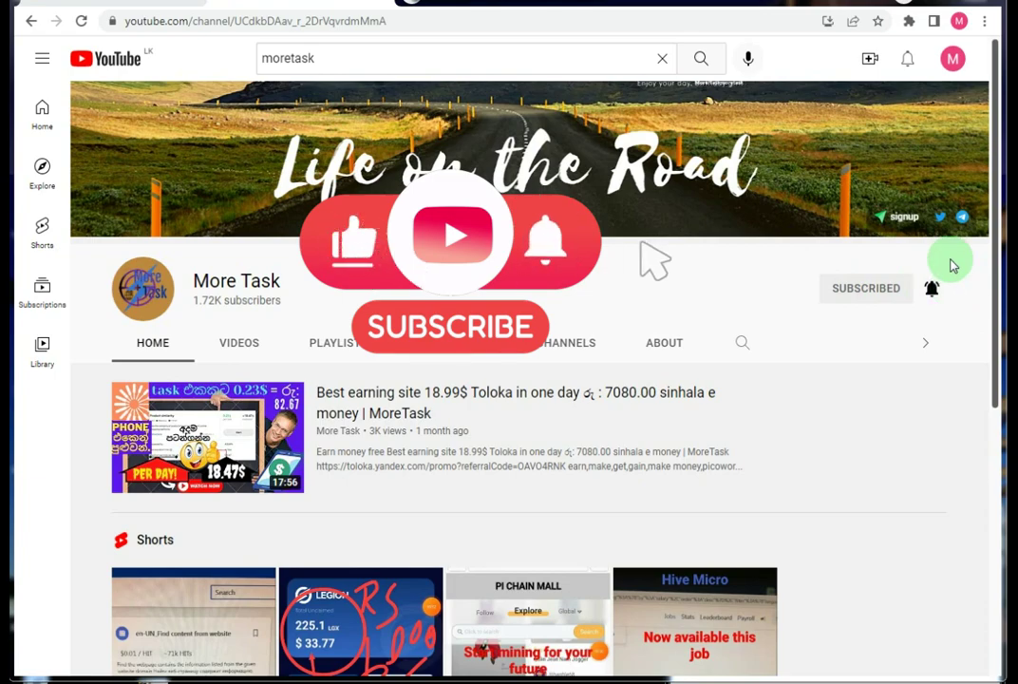
Show the channel's Videos tab and scroll down through the Uploads grid to the end.
{"action": "left_click", "coordinate": [240, 343]}
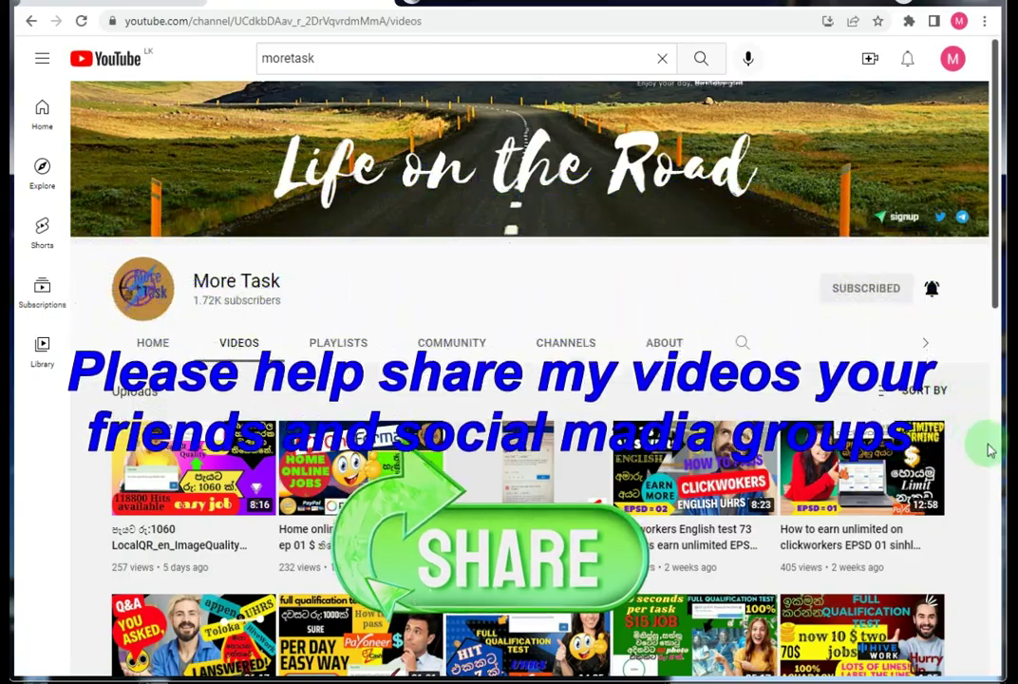
{"action": "scroll", "coordinate": [991, 451], "scroll_direction": "down", "scroll_amount": 1}
{"action": "scroll", "coordinate": [991, 451], "scroll_direction": "down", "scroll_amount": 4}
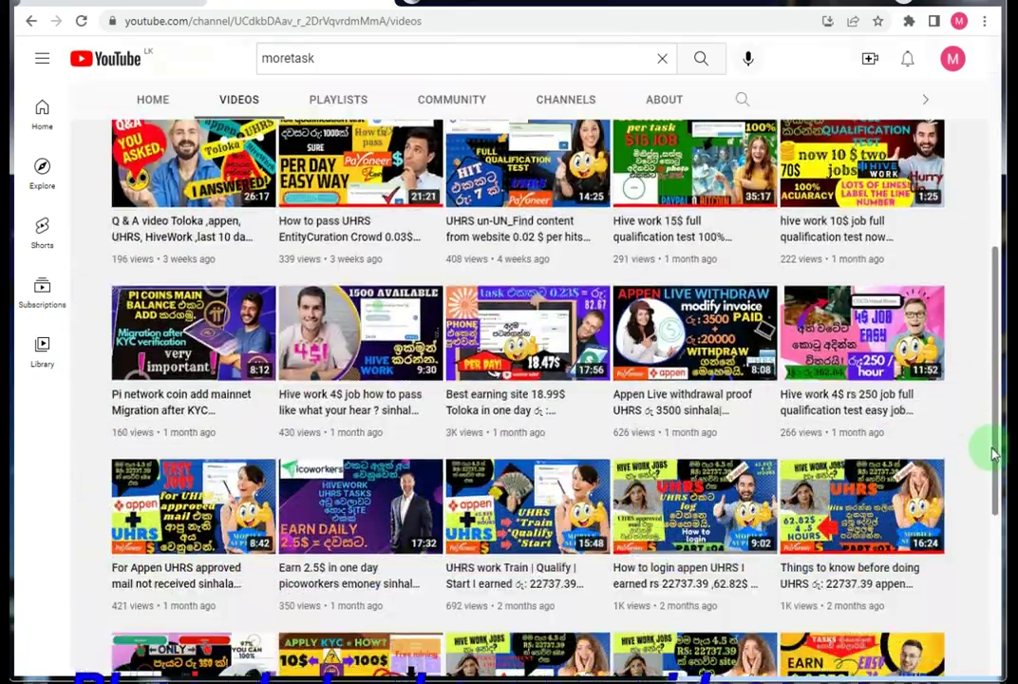
{"action": "scroll", "coordinate": [991, 454], "scroll_direction": "down", "scroll_amount": 1}
{"action": "scroll", "coordinate": [993, 448], "scroll_direction": "down", "scroll_amount": 2}
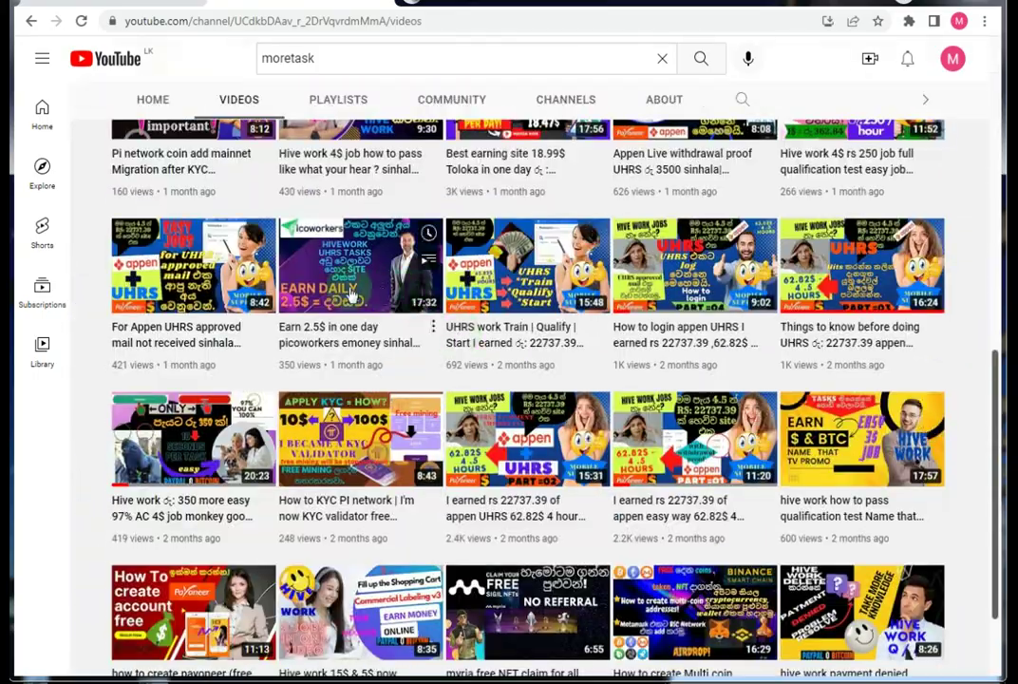
{"action": "scroll", "coordinate": [990, 493], "scroll_direction": "down", "scroll_amount": 1}
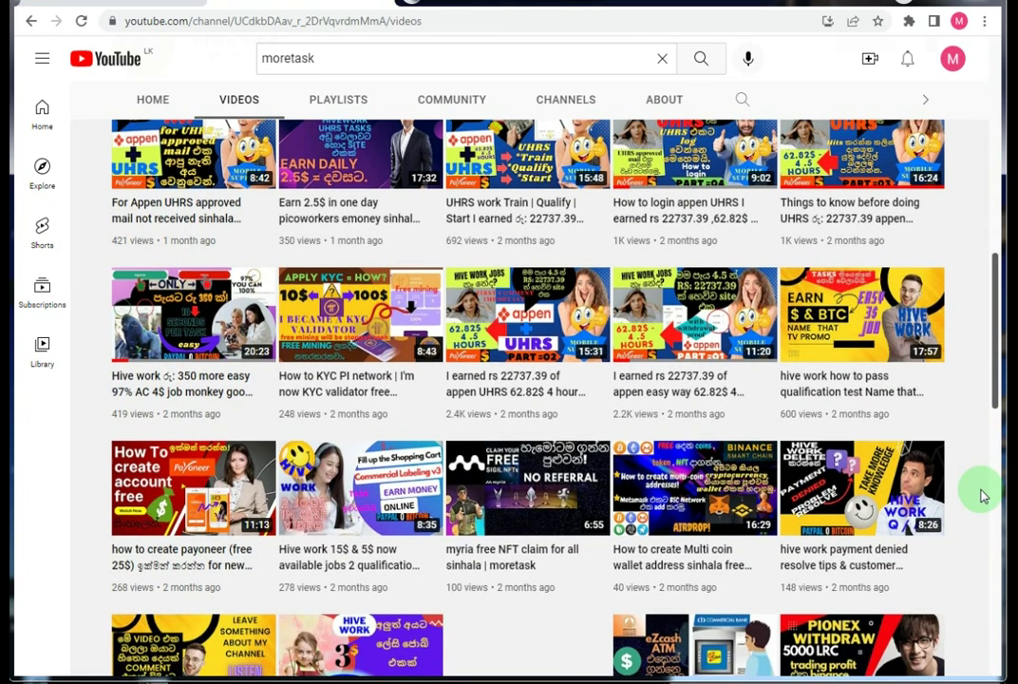
{"action": "scroll", "coordinate": [983, 494], "scroll_direction": "down", "scroll_amount": 2}
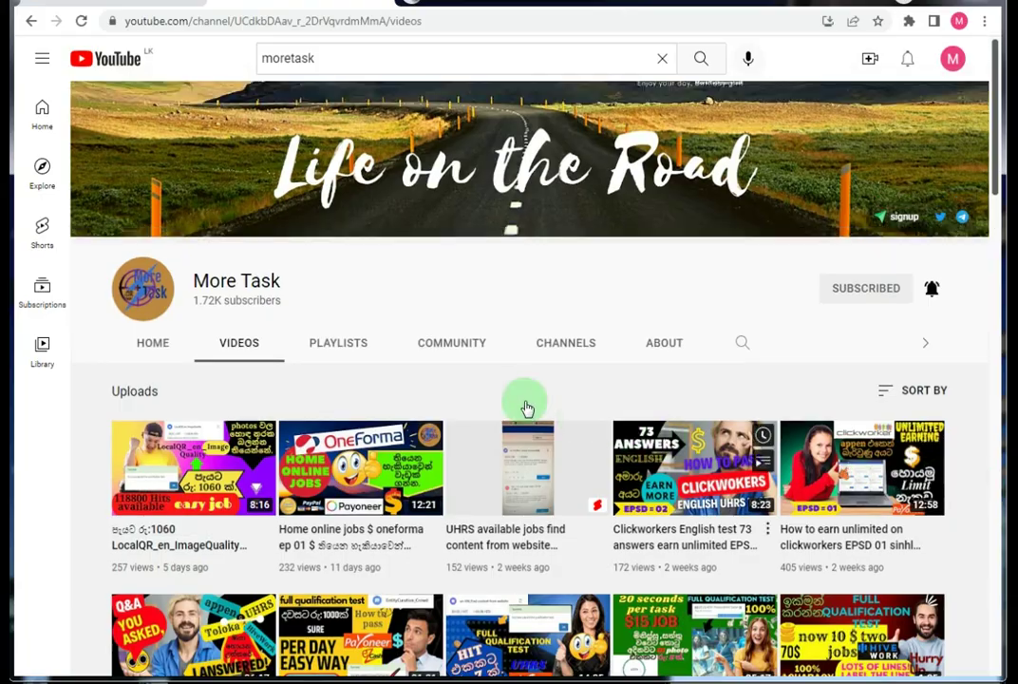
{"action": "scroll", "coordinate": [988, 448], "scroll_direction": "down", "scroll_amount": 2}
{"action": "scroll", "coordinate": [987, 448], "scroll_direction": "down", "scroll_amount": 3}
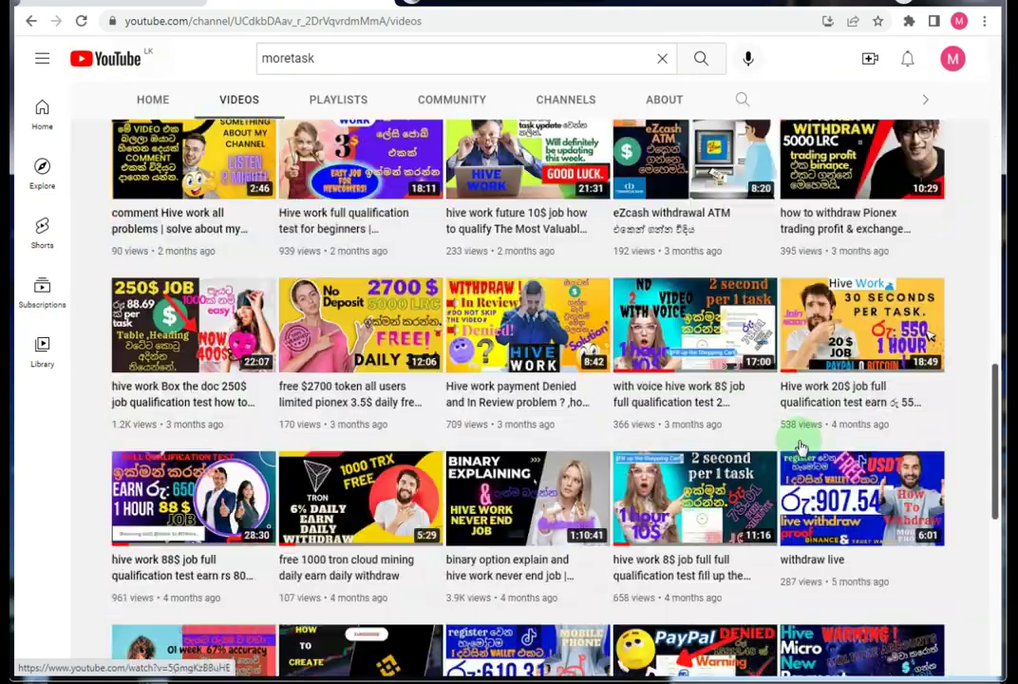
{"action": "scroll", "coordinate": [987, 448], "scroll_direction": "down", "scroll_amount": 3}
{"action": "scroll", "coordinate": [988, 449], "scroll_direction": "down", "scroll_amount": 2}
{"action": "scroll", "coordinate": [969, 471], "scroll_direction": "down", "scroll_amount": 1}
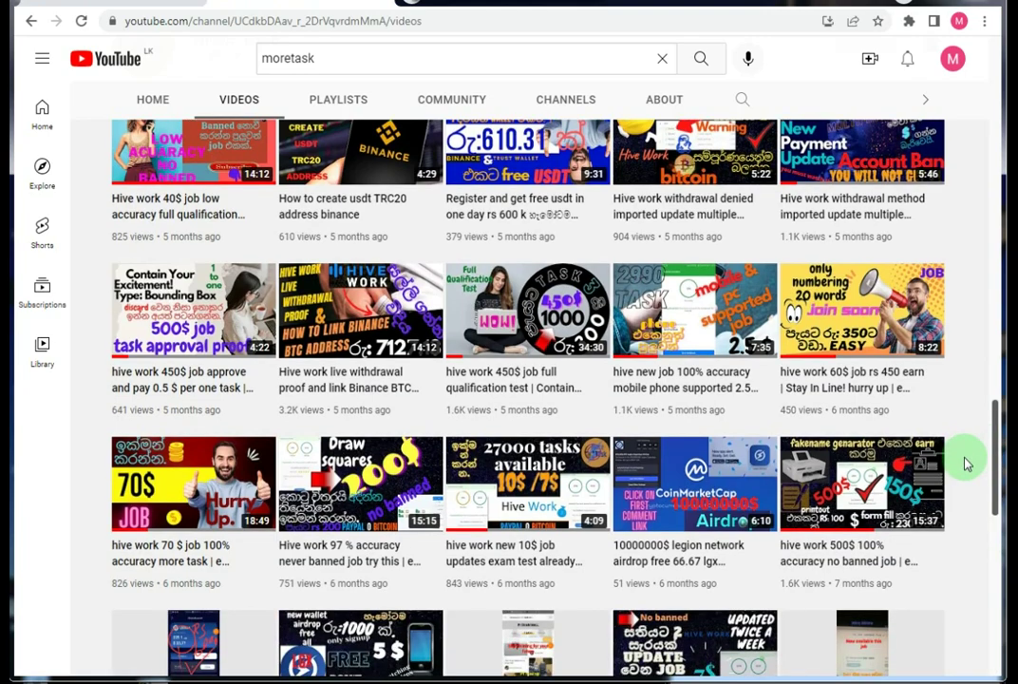
{"action": "scroll", "coordinate": [967, 465], "scroll_direction": "down", "scroll_amount": 2}
{"action": "scroll", "coordinate": [965, 465], "scroll_direction": "down", "scroll_amount": 2}
{"action": "scroll", "coordinate": [963, 464], "scroll_direction": "up", "scroll_amount": 1}
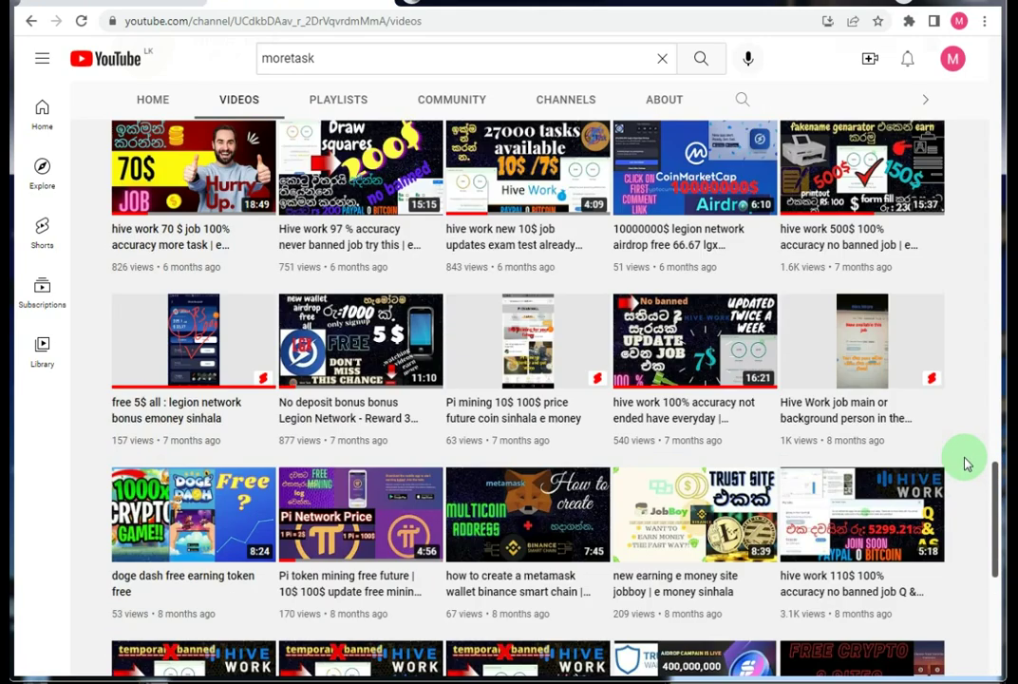
{"action": "scroll", "coordinate": [963, 463], "scroll_direction": "down", "scroll_amount": 1}
{"action": "scroll", "coordinate": [381, 359], "scroll_direction": "down", "scroll_amount": 1}
{"action": "scroll", "coordinate": [375, 455], "scroll_direction": "down", "scroll_amount": 2}
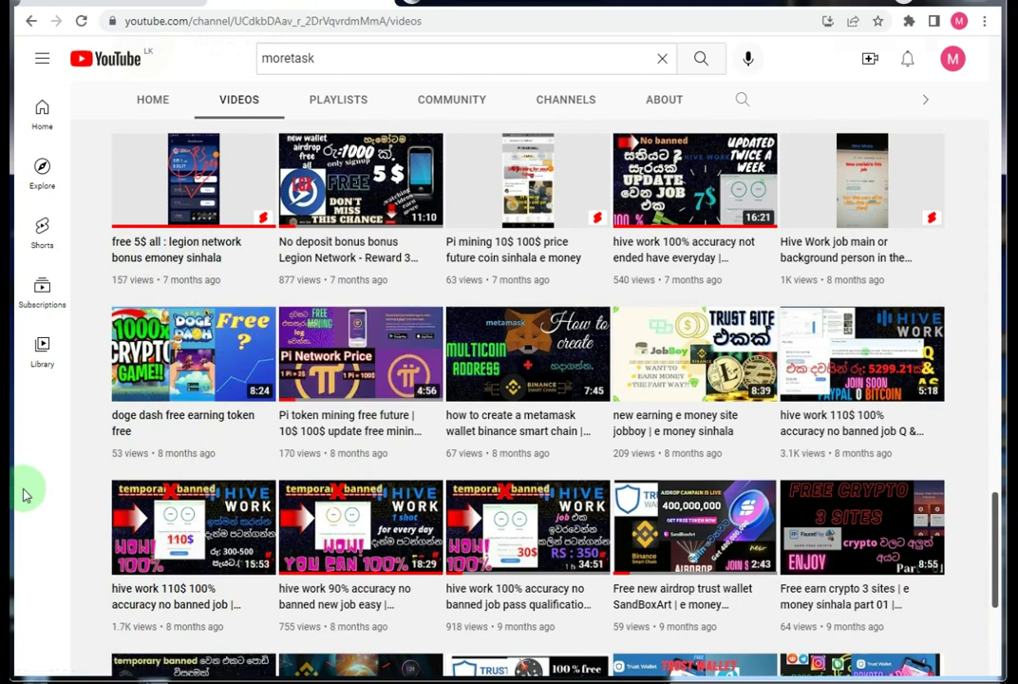
{"action": "scroll", "coordinate": [26, 501], "scroll_direction": "down", "scroll_amount": 2}
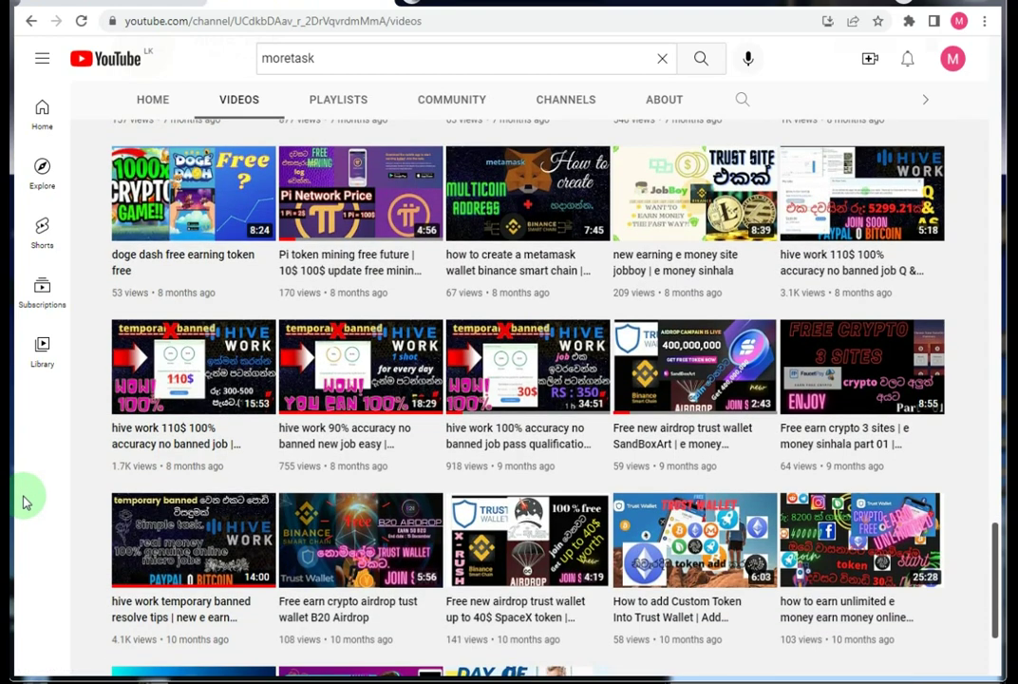
{"action": "scroll", "coordinate": [25, 501], "scroll_direction": "up", "scroll_amount": 1}
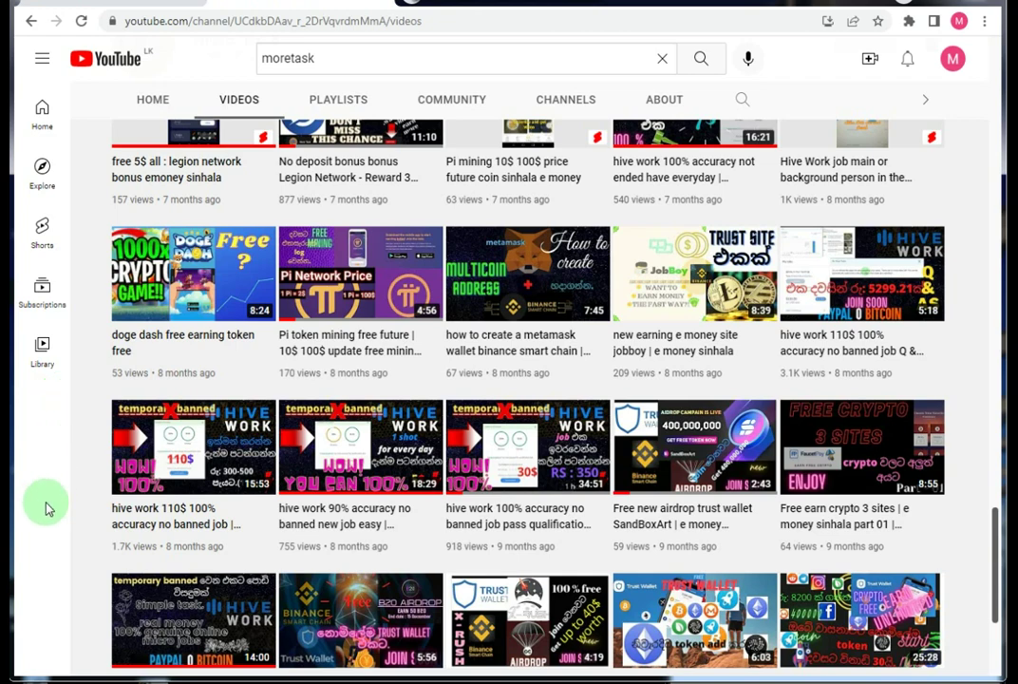
{"action": "scroll", "coordinate": [43, 509], "scroll_direction": "down", "scroll_amount": 1}
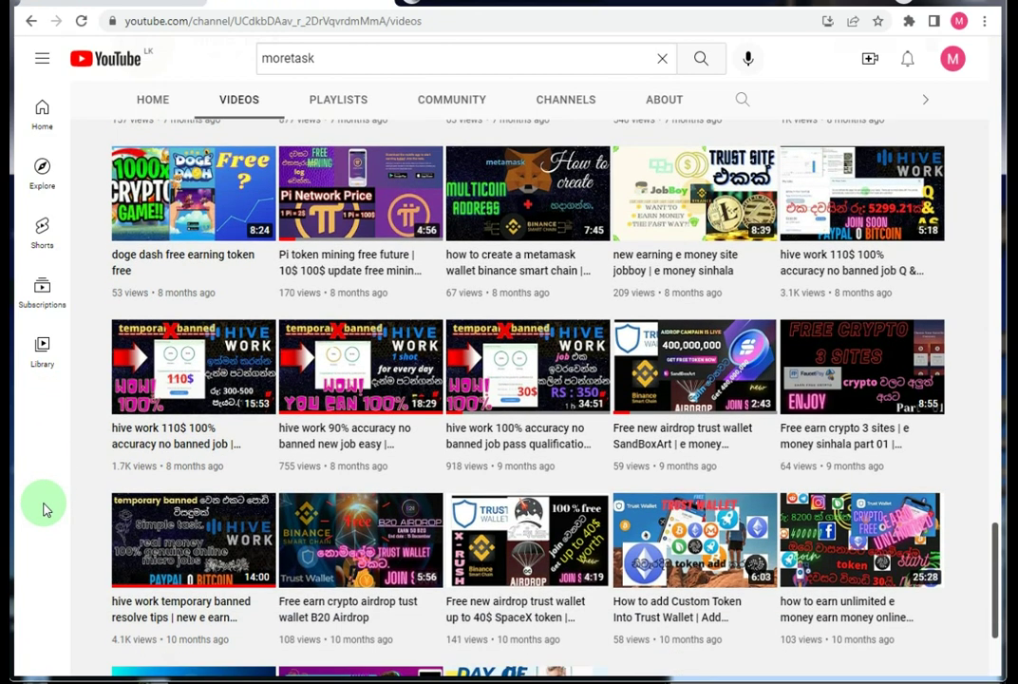
{"action": "scroll", "coordinate": [42, 509], "scroll_direction": "down", "scroll_amount": 1}
{"action": "scroll", "coordinate": [43, 509], "scroll_direction": "down", "scroll_amount": 1}
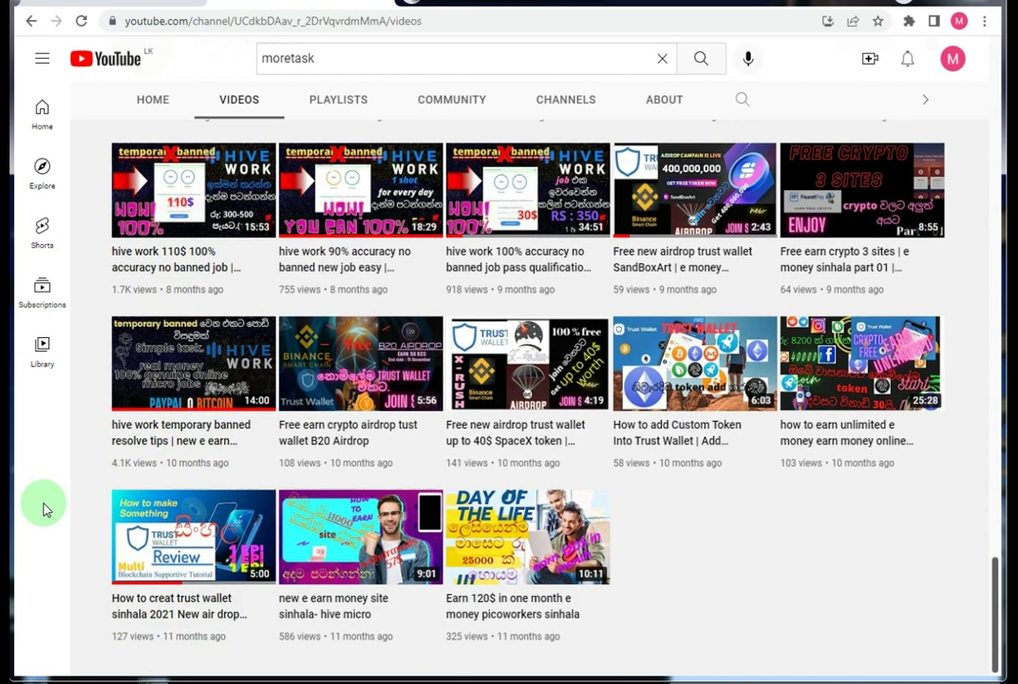
Scroll back up to the newest uploads, starting with the LocalQR image quality video.
{"action": "scroll", "coordinate": [42, 509], "scroll_direction": "up", "scroll_amount": 2}
{"action": "scroll", "coordinate": [43, 509], "scroll_direction": "up", "scroll_amount": 1}
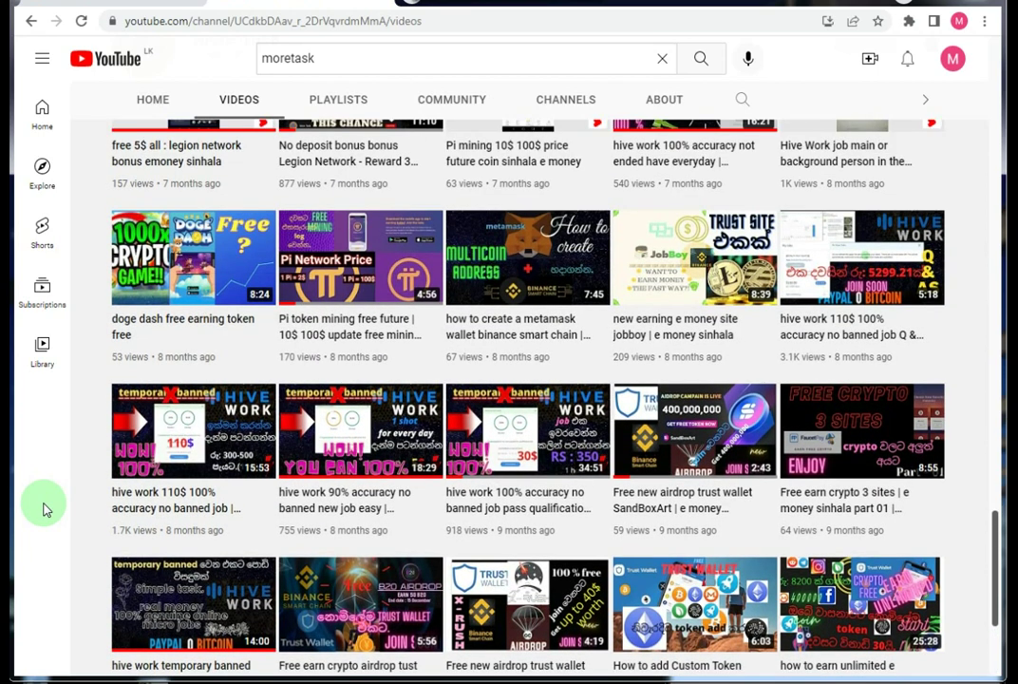
{"action": "scroll", "coordinate": [42, 509], "scroll_direction": "up", "scroll_amount": 1}
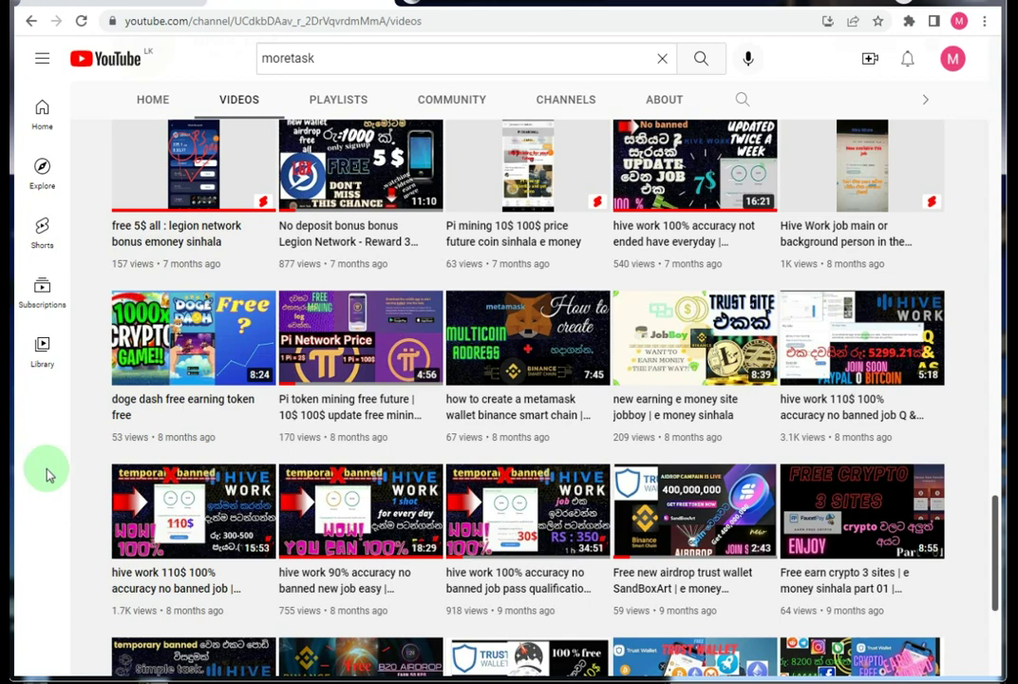
{"action": "scroll", "coordinate": [50, 475], "scroll_direction": "up", "scroll_amount": 1}
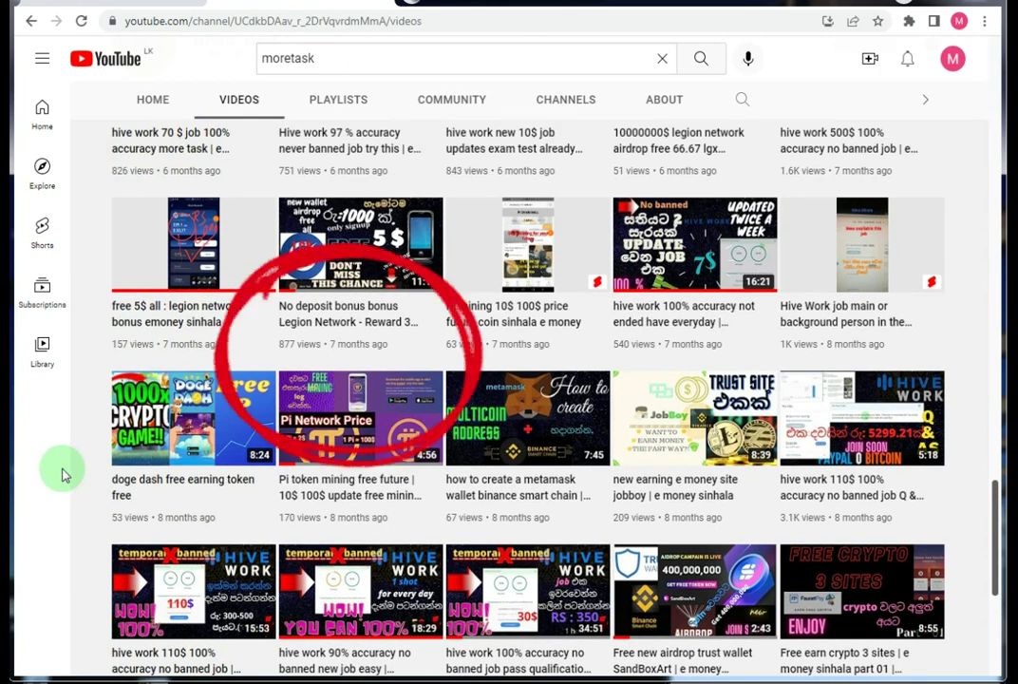
{"action": "scroll", "coordinate": [61, 474], "scroll_direction": "down", "scroll_amount": 1}
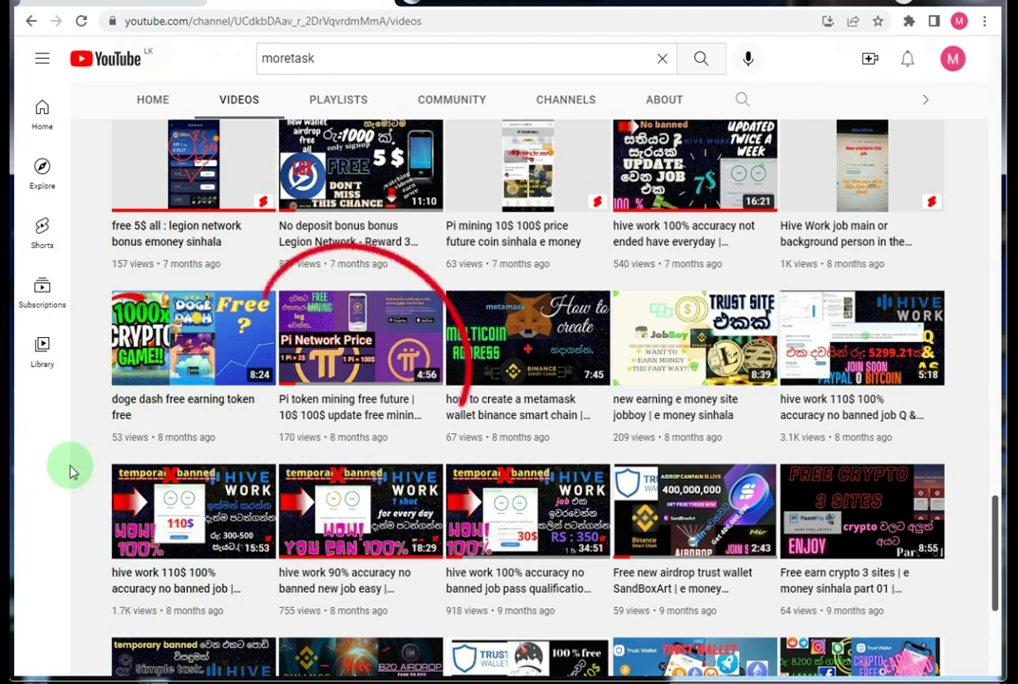
{"action": "mouse_move", "coordinate": [361, 418]}
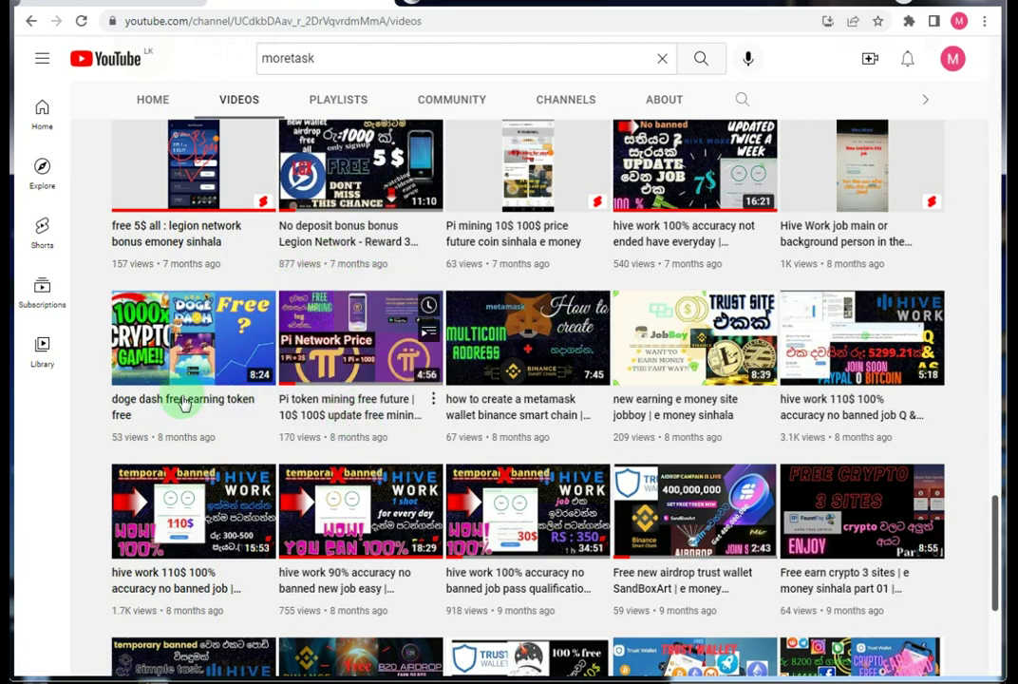
{"action": "scroll", "coordinate": [105, 392], "scroll_direction": "up", "scroll_amount": 3}
{"action": "scroll", "coordinate": [106, 392], "scroll_direction": "up", "scroll_amount": 10}
{"action": "scroll", "coordinate": [106, 387], "scroll_direction": "up", "scroll_amount": 10}
{"action": "scroll", "coordinate": [107, 314], "scroll_direction": "up", "scroll_amount": 10}
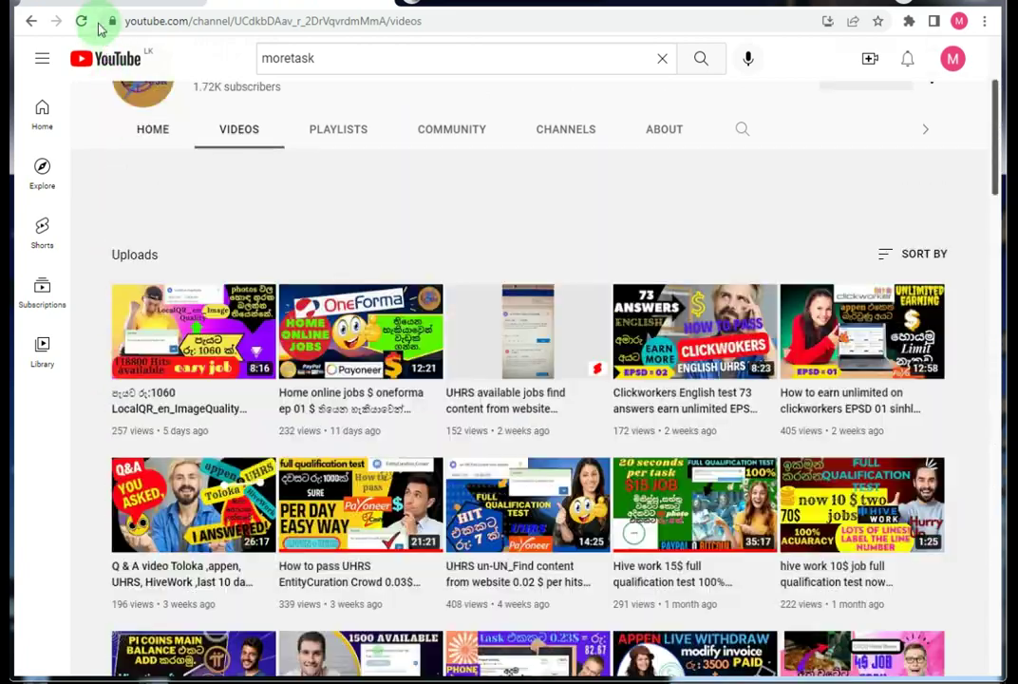
Switch to the Hive Work Jobs page and scroll to the Boxing Bonanza card.
{"action": "left_click", "coordinate": [99, 2]}
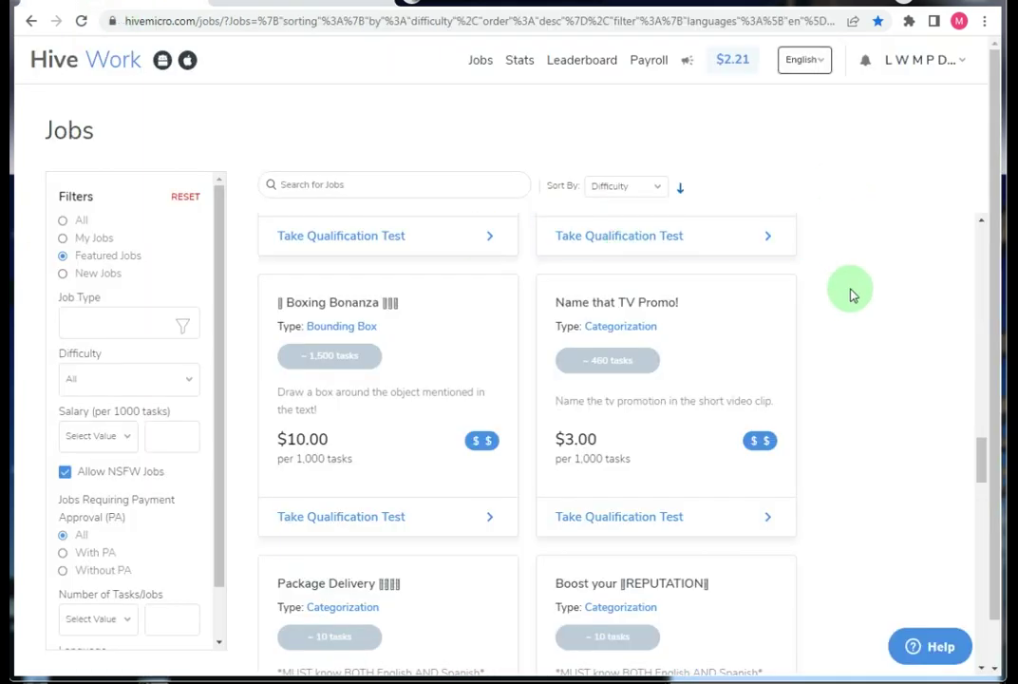
{"action": "scroll", "coordinate": [864, 304], "scroll_direction": "up", "scroll_amount": 3}
{"action": "scroll", "coordinate": [869, 311], "scroll_direction": "down", "scroll_amount": 2}
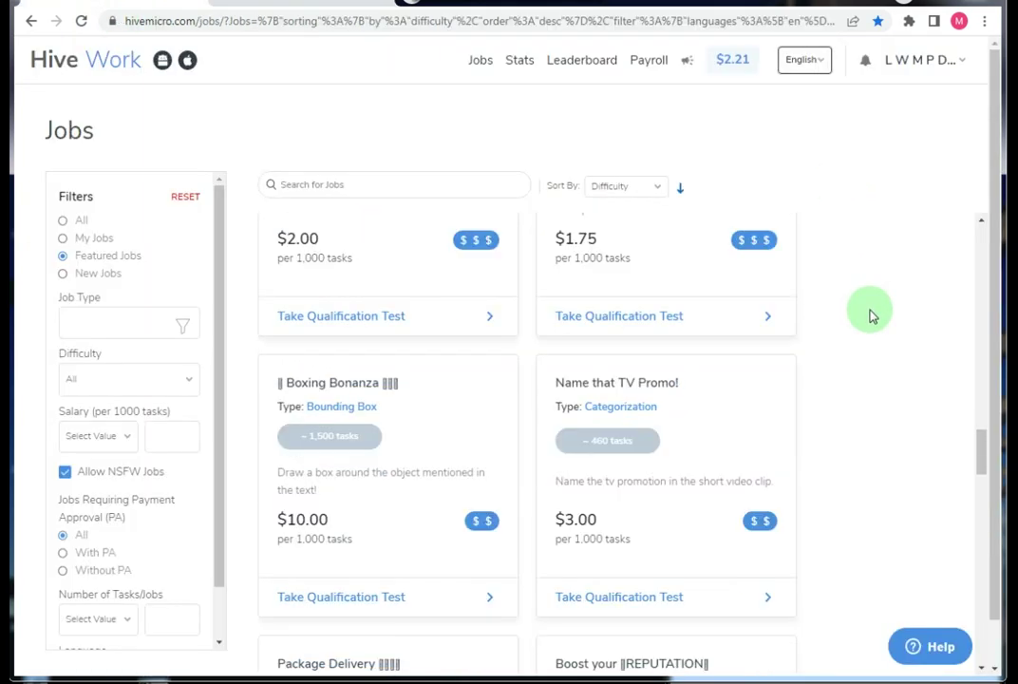
{"action": "scroll", "coordinate": [330, 399], "scroll_direction": "down", "scroll_amount": 2}
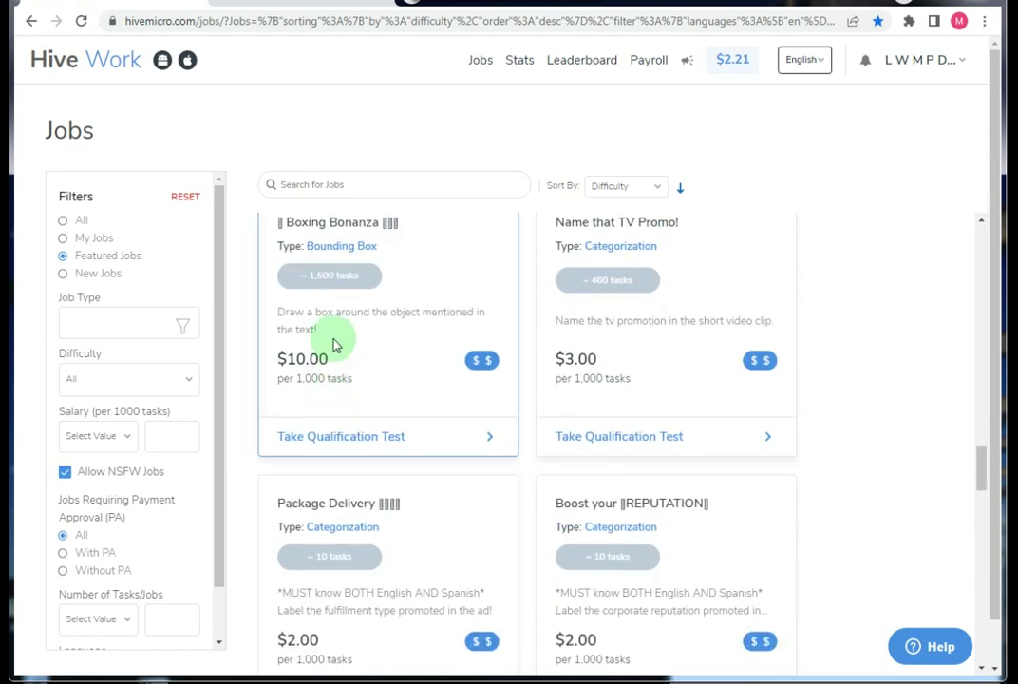
{"action": "scroll", "coordinate": [323, 332], "scroll_direction": "up", "scroll_amount": 1}
Highlight the Boxing Bonanza title and its description text, then clear each highlight.
{"action": "left_click_drag", "start_coordinate": [287, 302], "coordinate": [354, 302]}
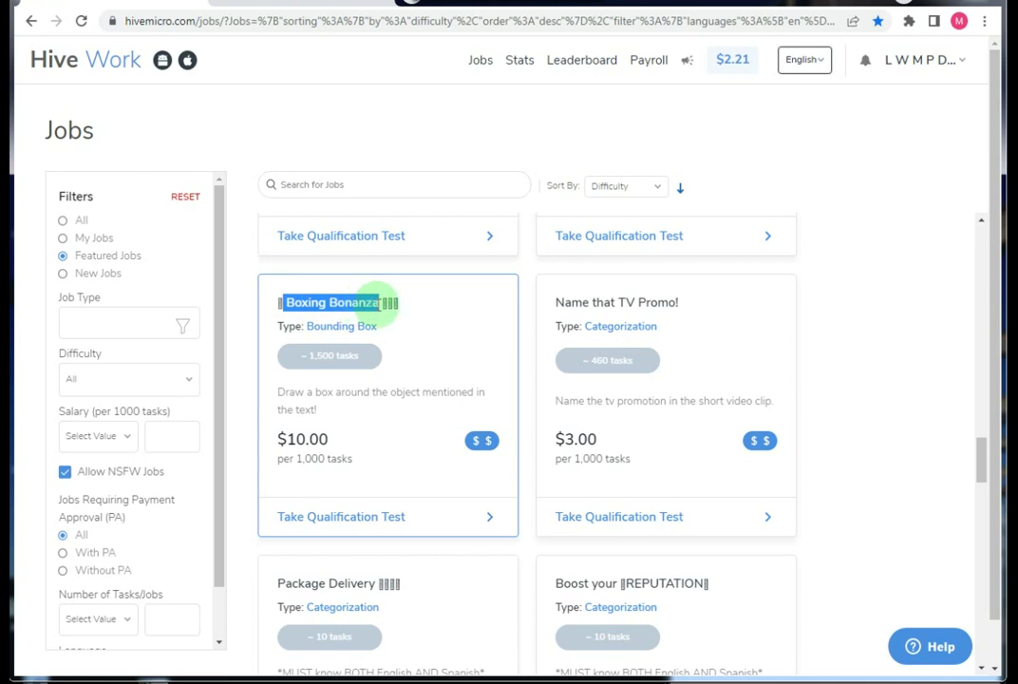
{"action": "left_click", "coordinate": [378, 302]}
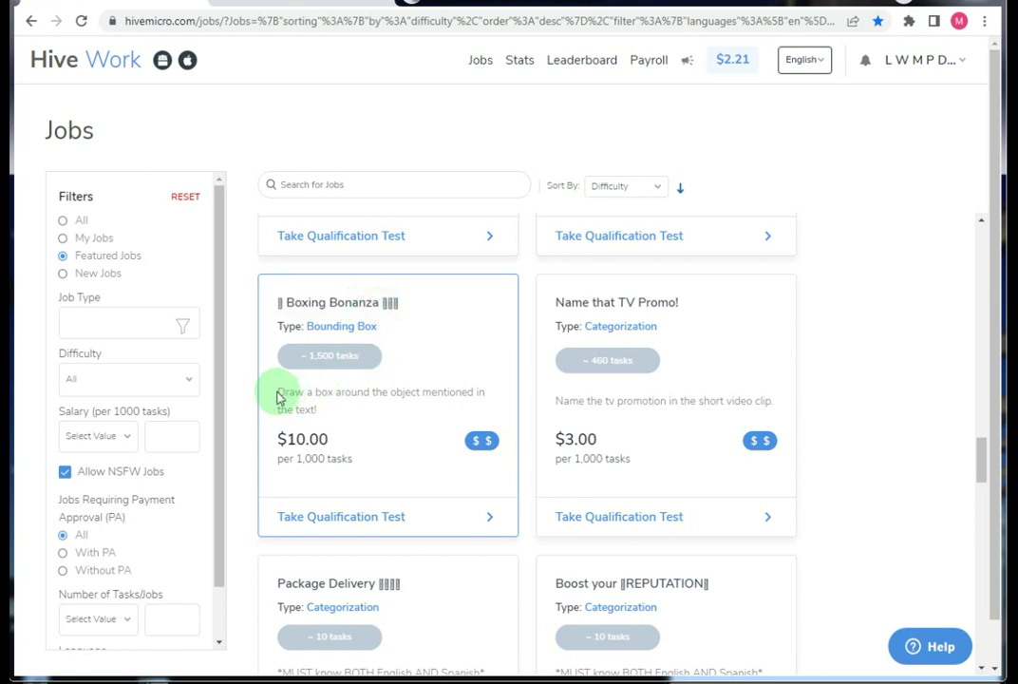
{"action": "left_click_drag", "start_coordinate": [278, 390], "coordinate": [357, 410]}
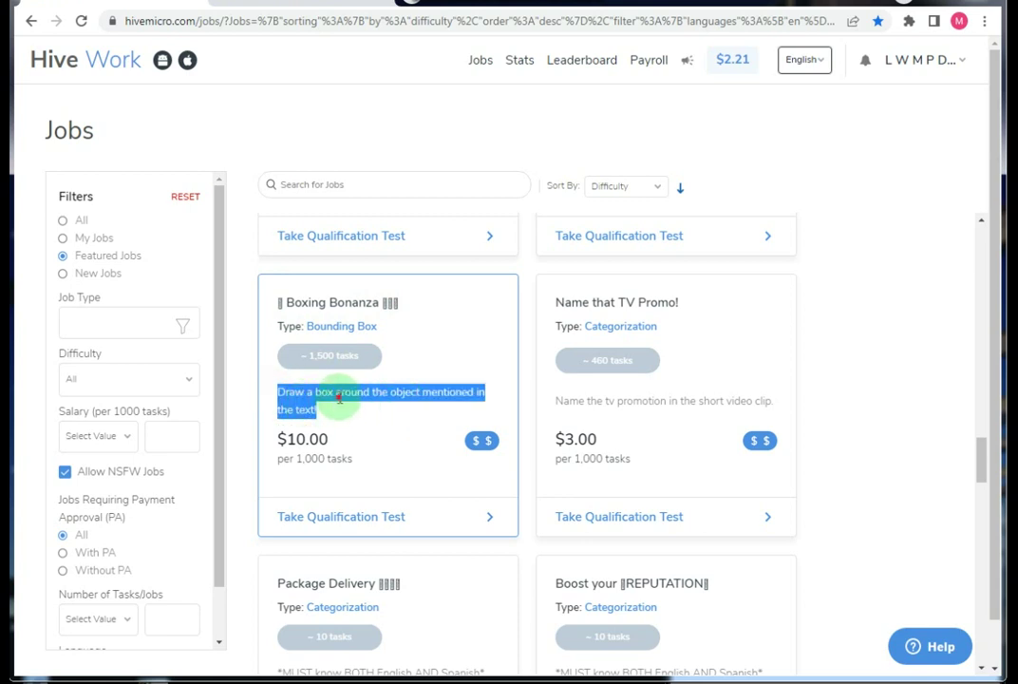
{"action": "left_click", "coordinate": [325, 414]}
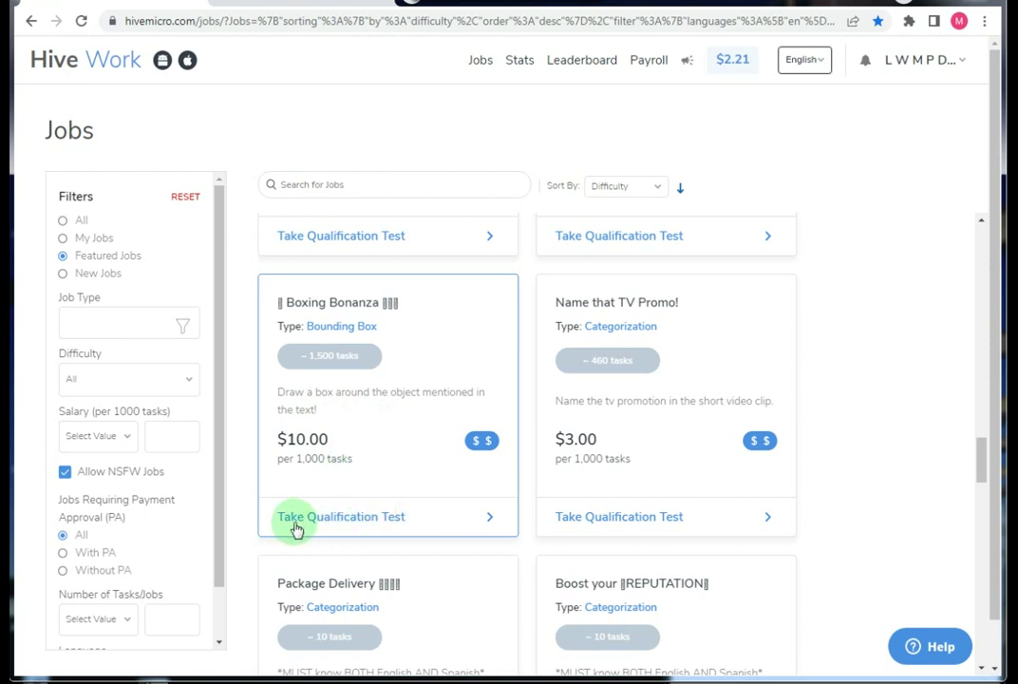
Take the Boxing Bonanza qualification test and start the practice test from Job Information.
{"action": "left_click", "coordinate": [423, 522]}
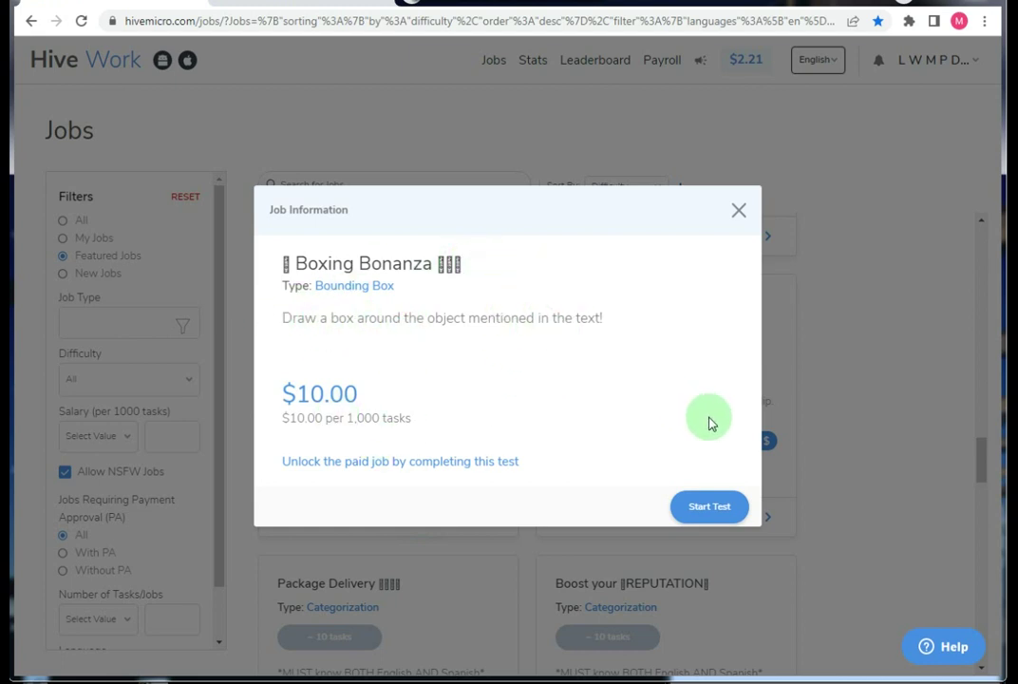
{"action": "left_click", "coordinate": [714, 511]}
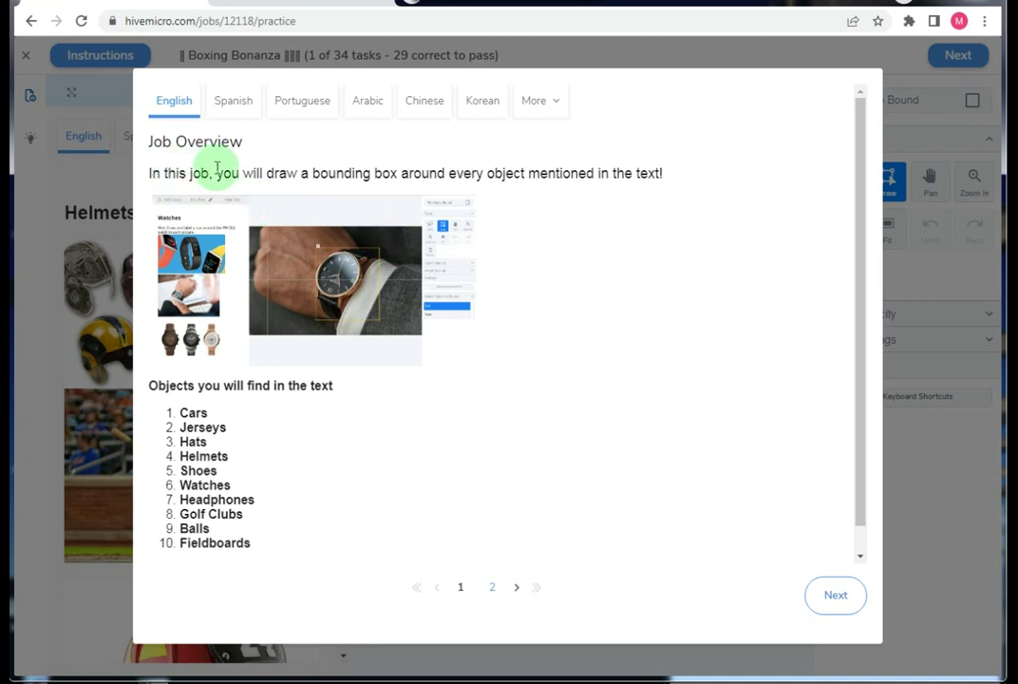
Read the Job Overview, noting the bounding-box instruction, and move to the Details page.
{"action": "left_click_drag", "start_coordinate": [218, 173], "coordinate": [650, 173]}
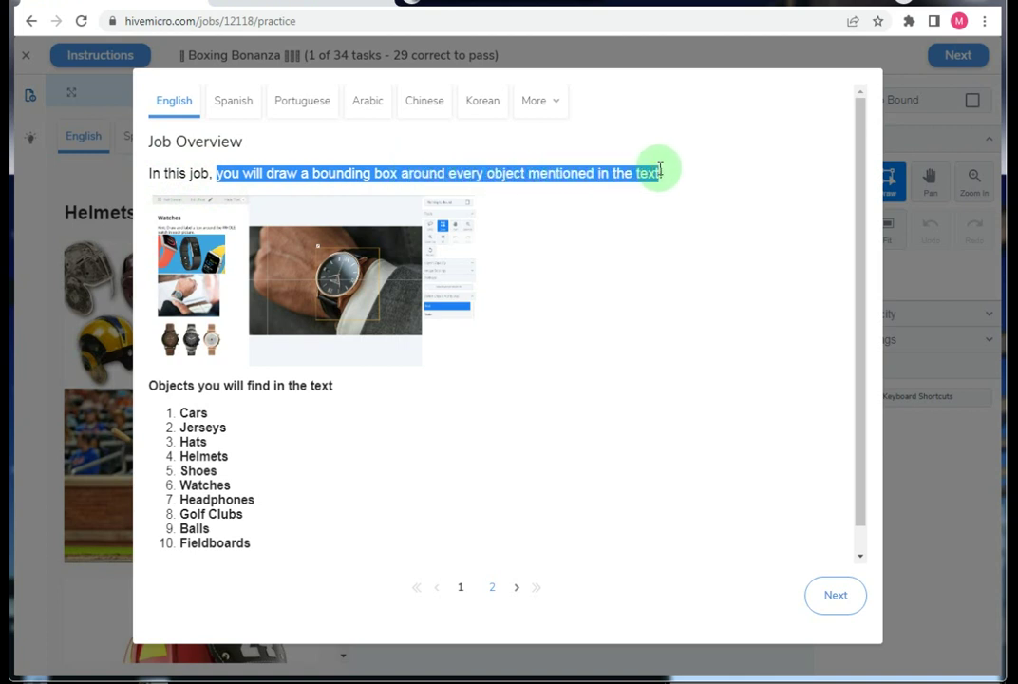
{"action": "left_click", "coordinate": [662, 173]}
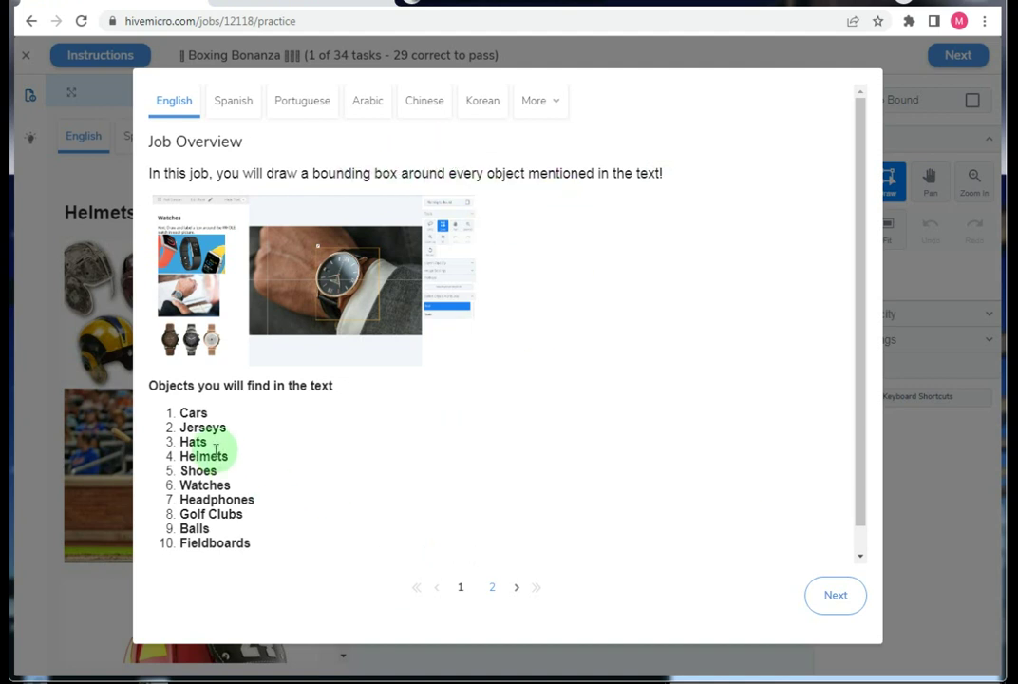
{"action": "scroll", "coordinate": [195, 397], "scroll_direction": "down", "scroll_amount": 1}
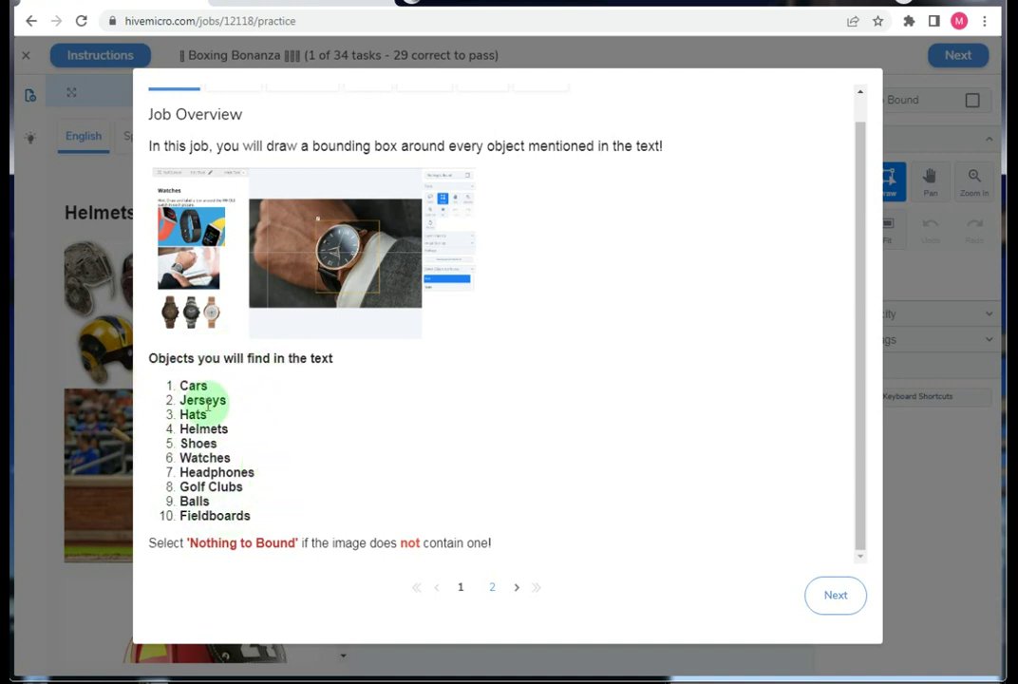
{"action": "left_click", "coordinate": [819, 594]}
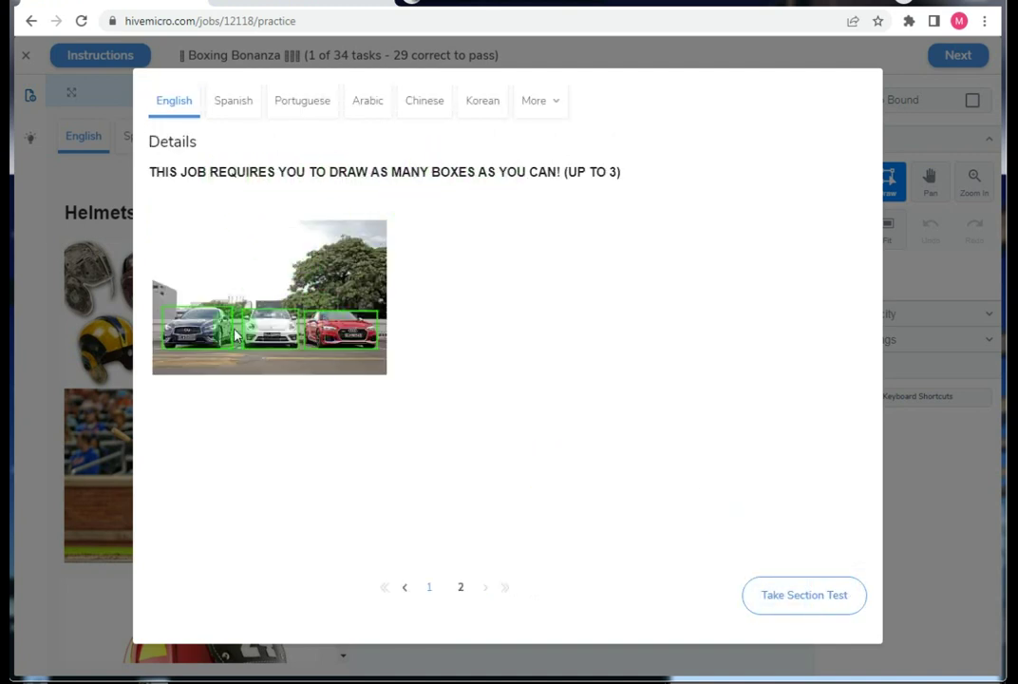
Note the up-to-3 boxes limit and take the section test.
{"action": "left_click_drag", "start_coordinate": [566, 174], "coordinate": [594, 177]}
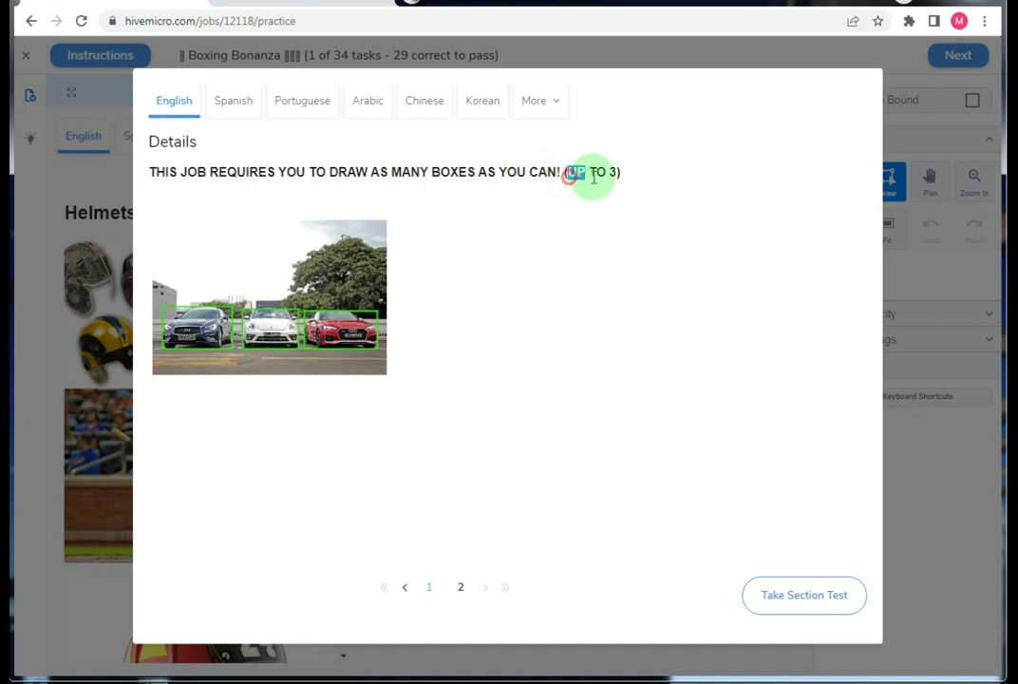
{"action": "left_click", "coordinate": [575, 193]}
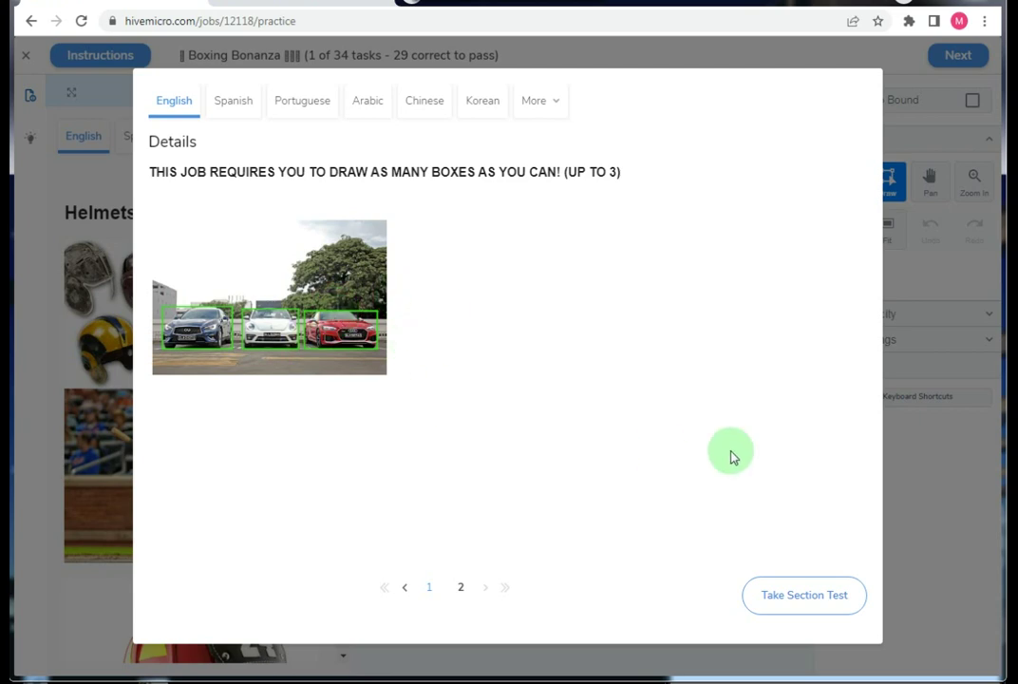
{"action": "left_click", "coordinate": [799, 595]}
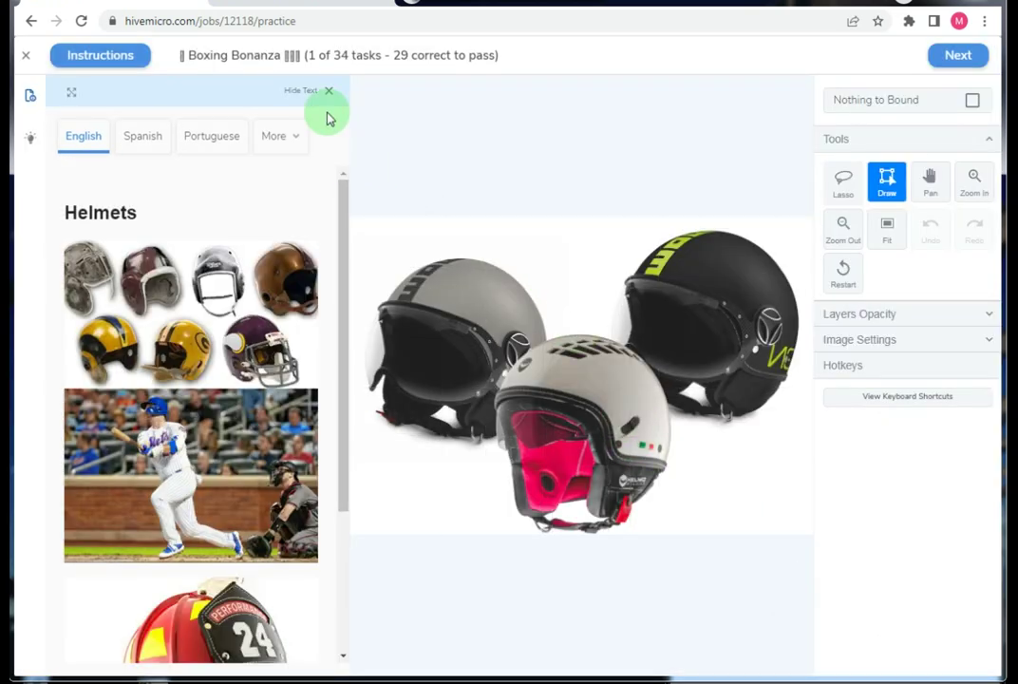
Look through the Helmets examples, then hide the reference text to enlarge the helmet photo.
{"action": "scroll", "coordinate": [237, 361], "scroll_direction": "down", "scroll_amount": 3}
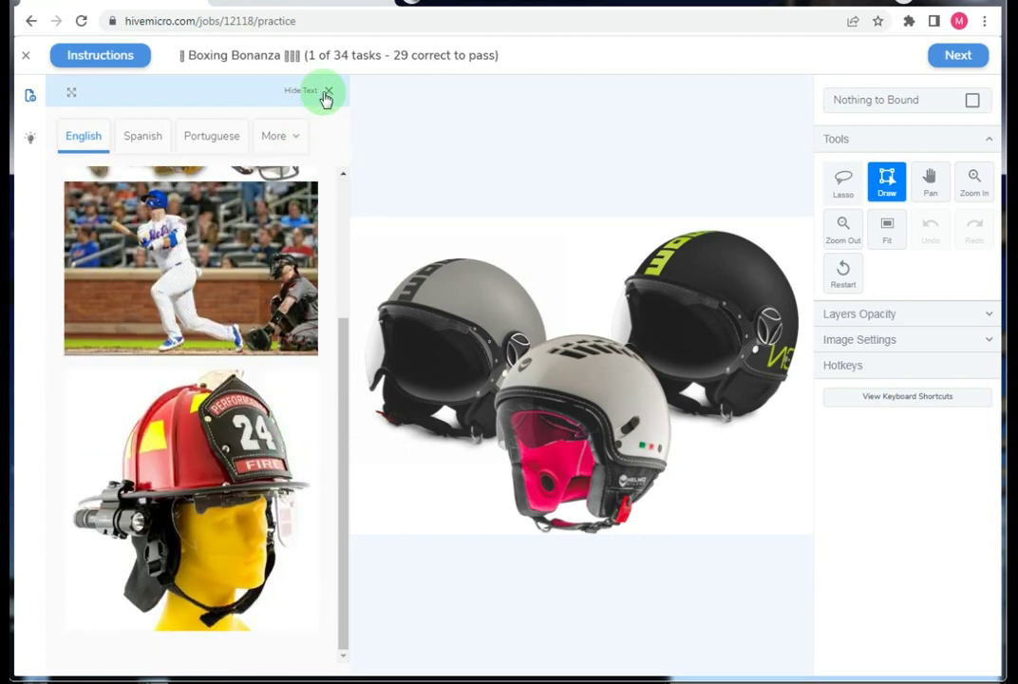
{"action": "scroll", "coordinate": [204, 409], "scroll_direction": "up", "scroll_amount": 5}
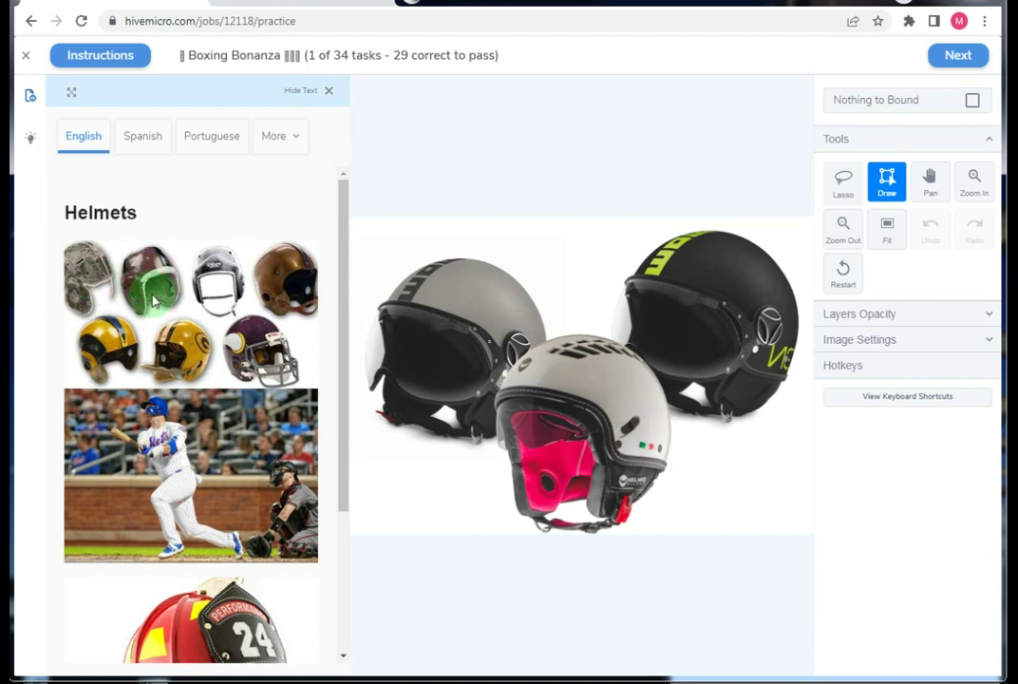
{"action": "scroll", "coordinate": [181, 303], "scroll_direction": "down", "scroll_amount": 3}
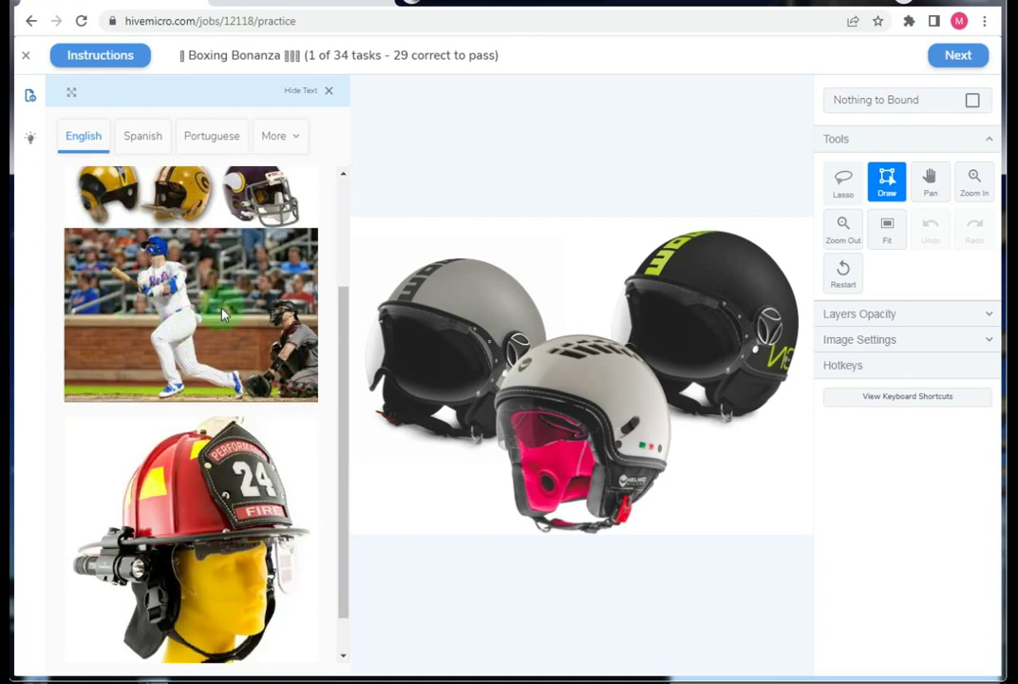
{"action": "scroll", "coordinate": [235, 413], "scroll_direction": "down", "scroll_amount": 1}
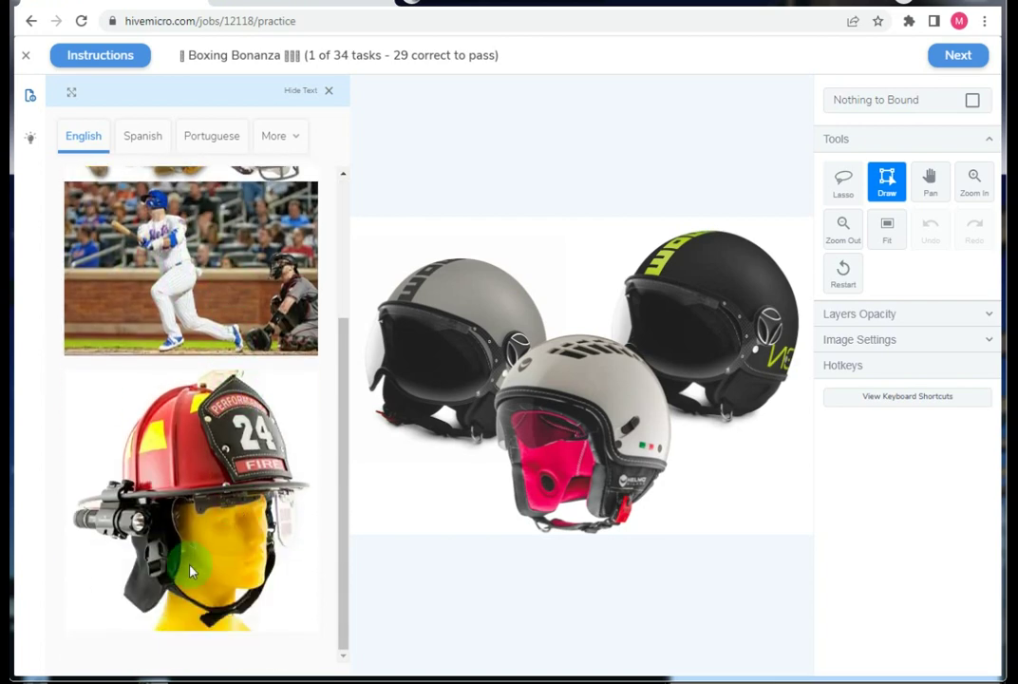
{"action": "scroll", "coordinate": [201, 524], "scroll_direction": "up", "scroll_amount": 2}
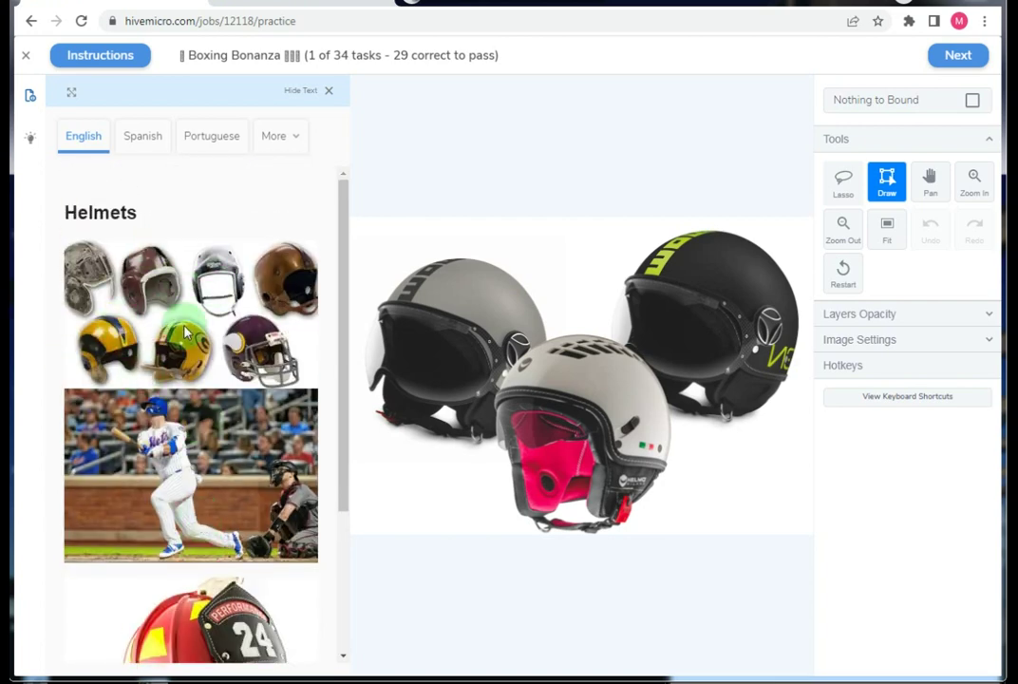
{"action": "left_click", "coordinate": [331, 94]}
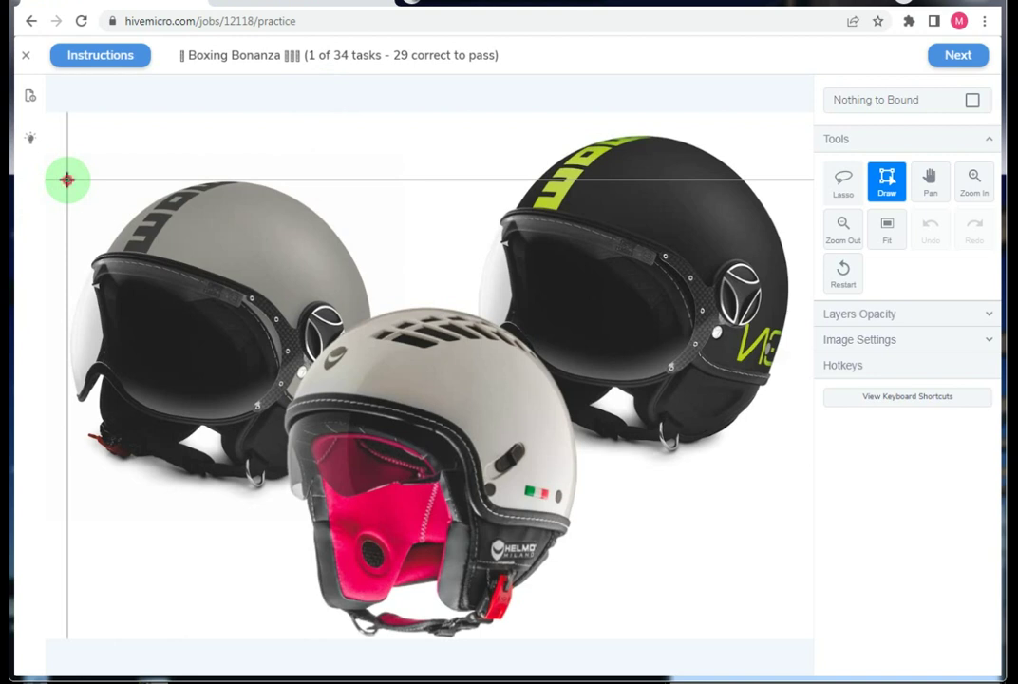
Draw boxes around the grey left, white front, and black right helmets.
{"action": "mouse_move", "coordinate": [66, 180]}
{"action": "left_mouse_down"}
{"action": "mouse_move", "coordinate": [345, 488]}
{"action": "mouse_move", "coordinate": [373, 488]}
{"action": "left_mouse_up"}
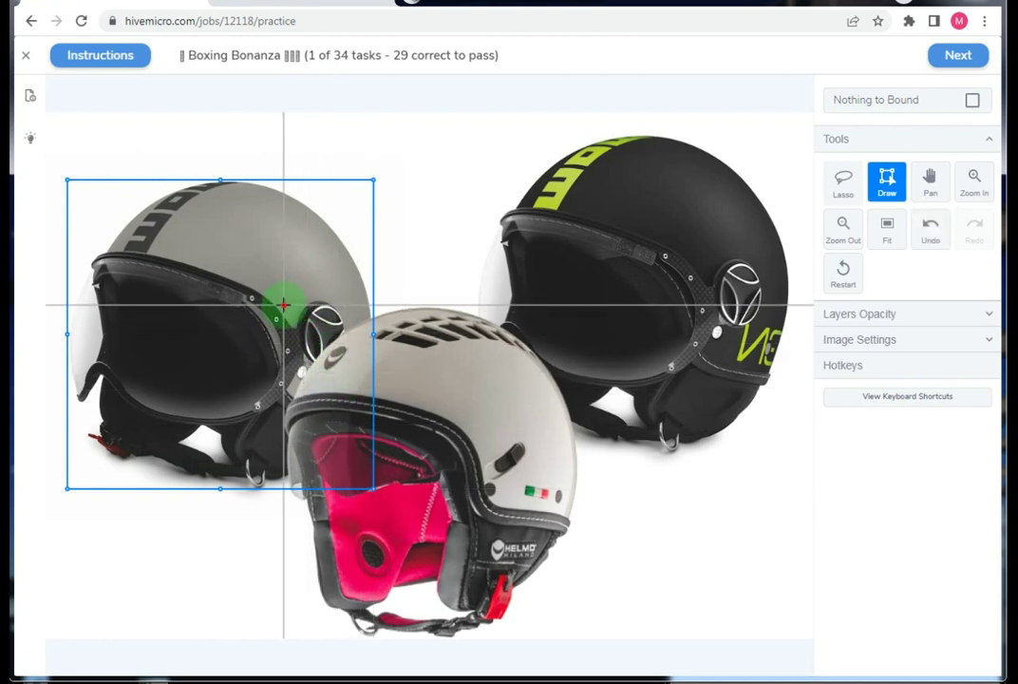
{"action": "left_click_drag", "start_coordinate": [283, 304], "coordinate": [557, 638]}
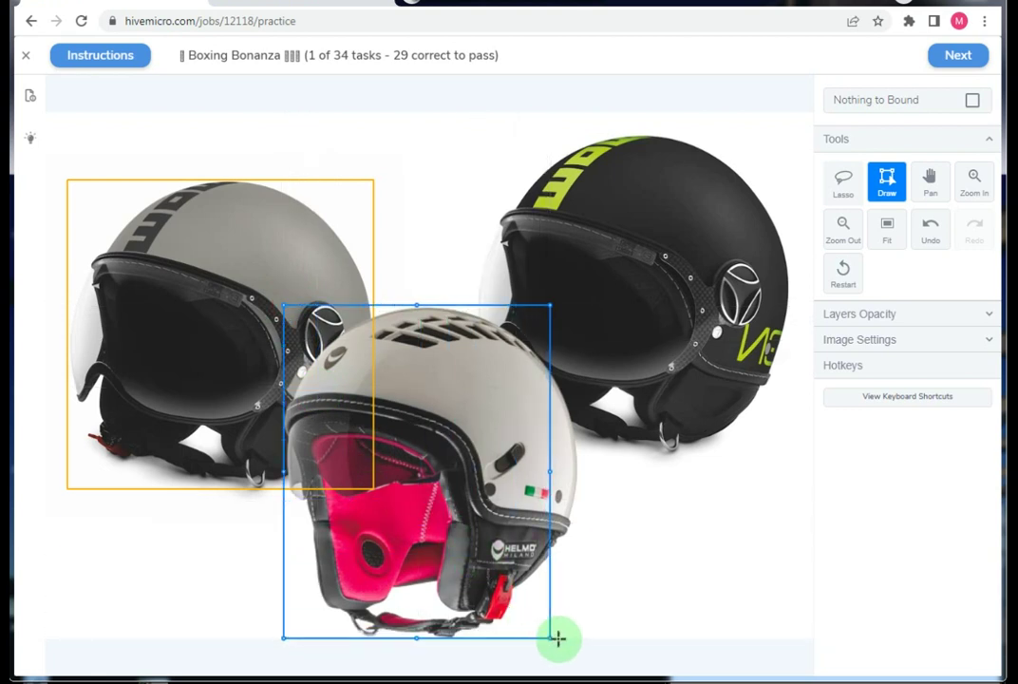
{"action": "left_click_drag", "start_coordinate": [549, 471], "coordinate": [579, 475]}
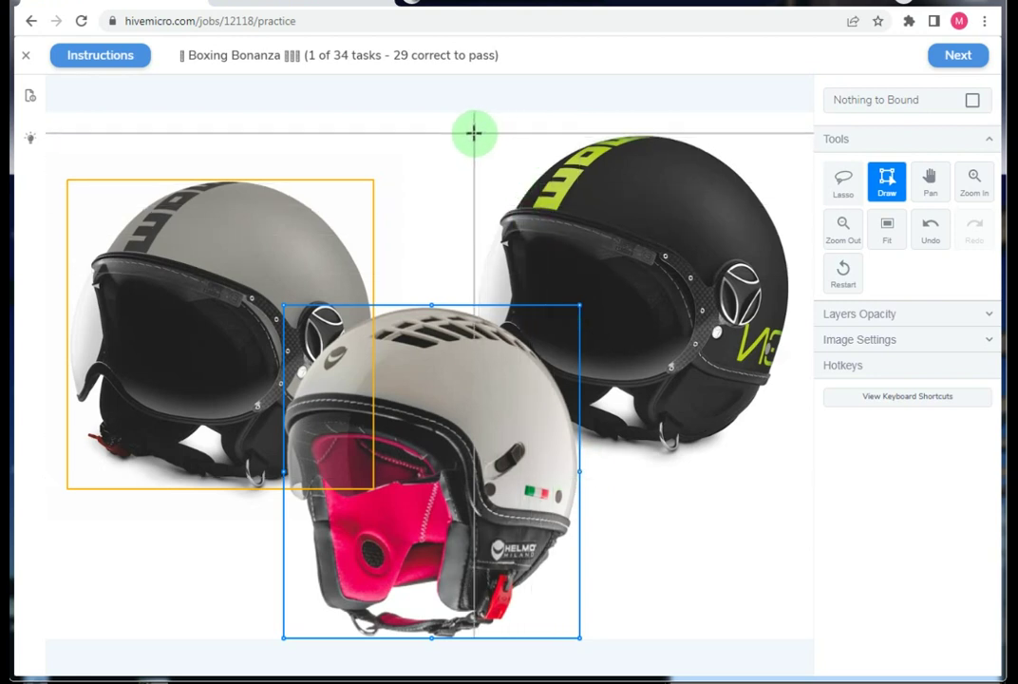
{"action": "mouse_move", "coordinate": [475, 136]}
{"action": "left_mouse_down"}
{"action": "mouse_move", "coordinate": [760, 444]}
{"action": "mouse_move", "coordinate": [789, 453]}
{"action": "left_mouse_up"}
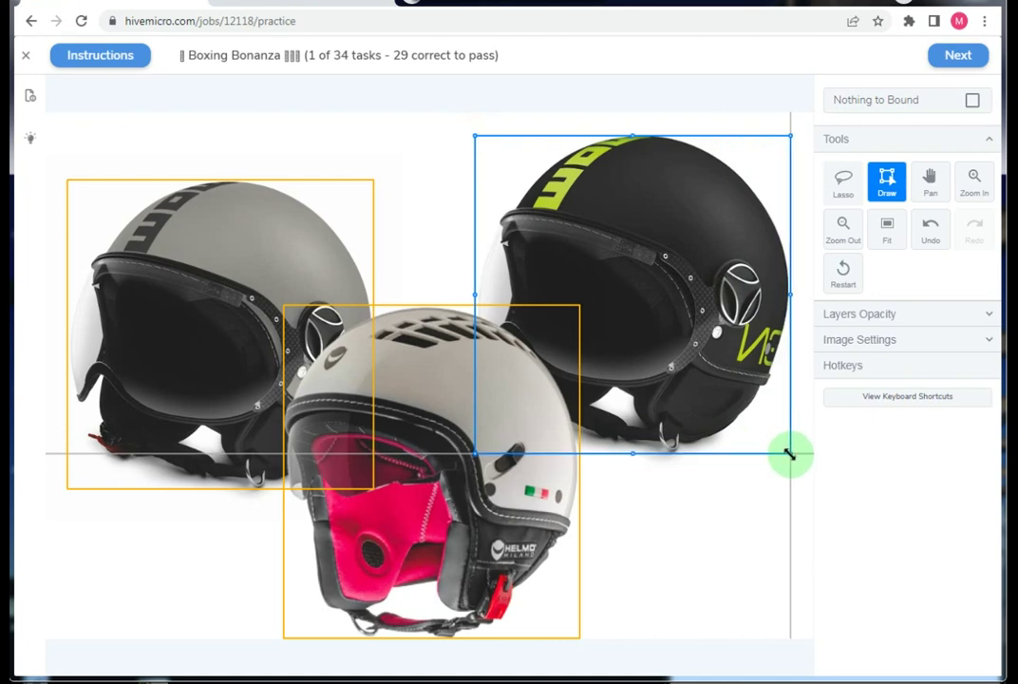
{"action": "scroll", "coordinate": [446, 295], "scroll_direction": "down", "scroll_amount": 3}
{"action": "scroll", "coordinate": [504, 307], "scroll_direction": "up", "scroll_amount": 2}
{"action": "scroll", "coordinate": [503, 310], "scroll_direction": "up", "scroll_amount": 4}
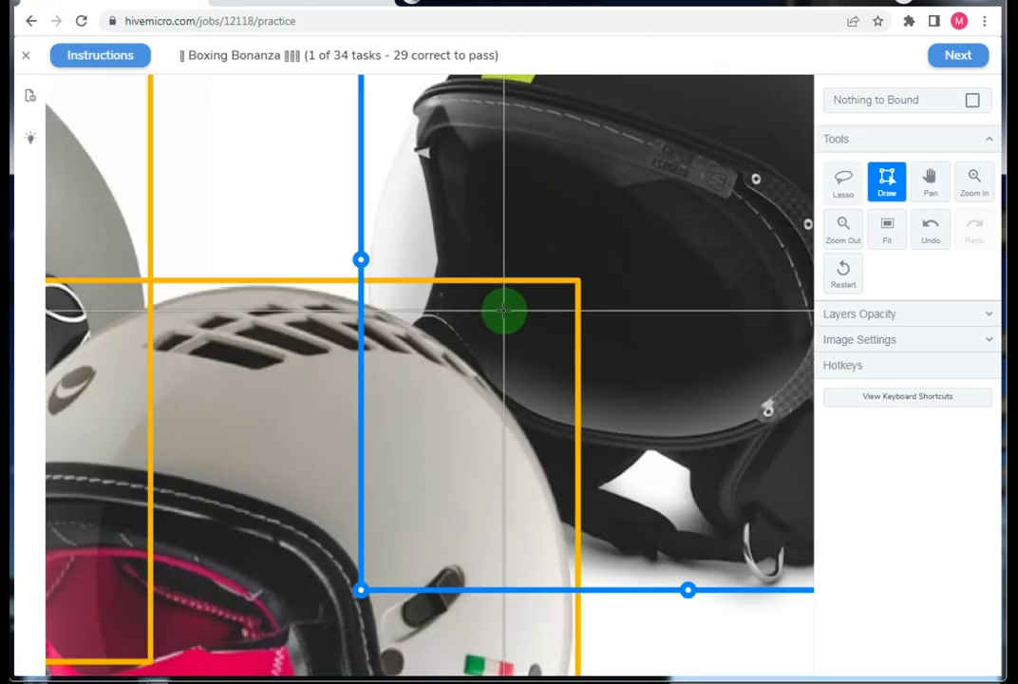
{"action": "scroll", "coordinate": [634, 307], "scroll_direction": "down", "scroll_amount": 2}
{"action": "scroll", "coordinate": [635, 307], "scroll_direction": "down", "scroll_amount": 3}
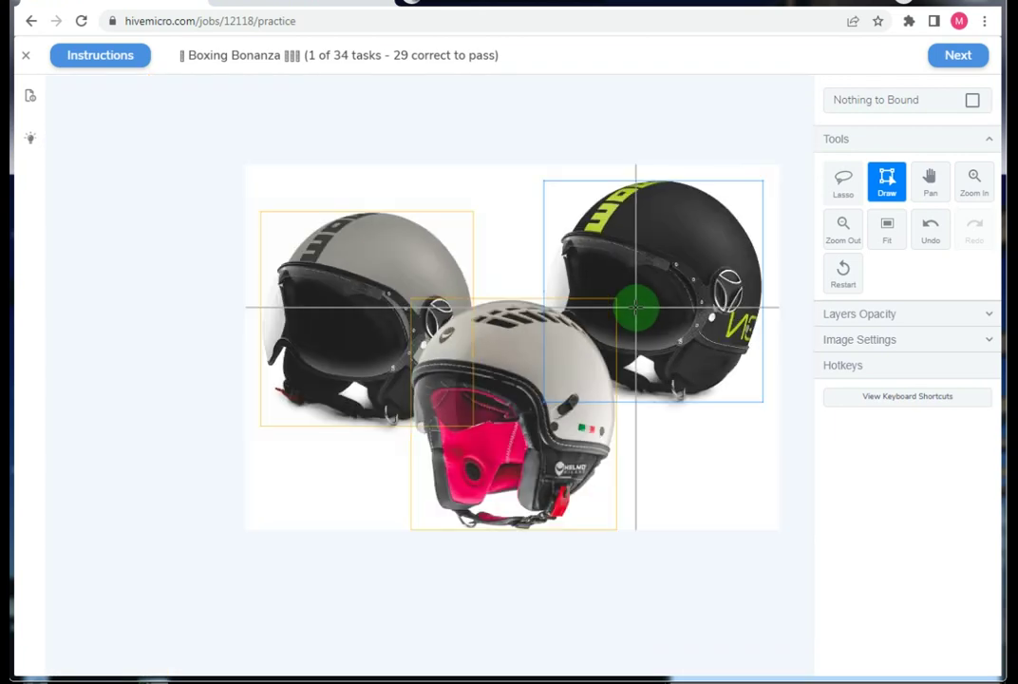
Submit and confirm the helmet boxes for grading, then advance to task 2.
{"action": "left_click", "coordinate": [959, 56]}
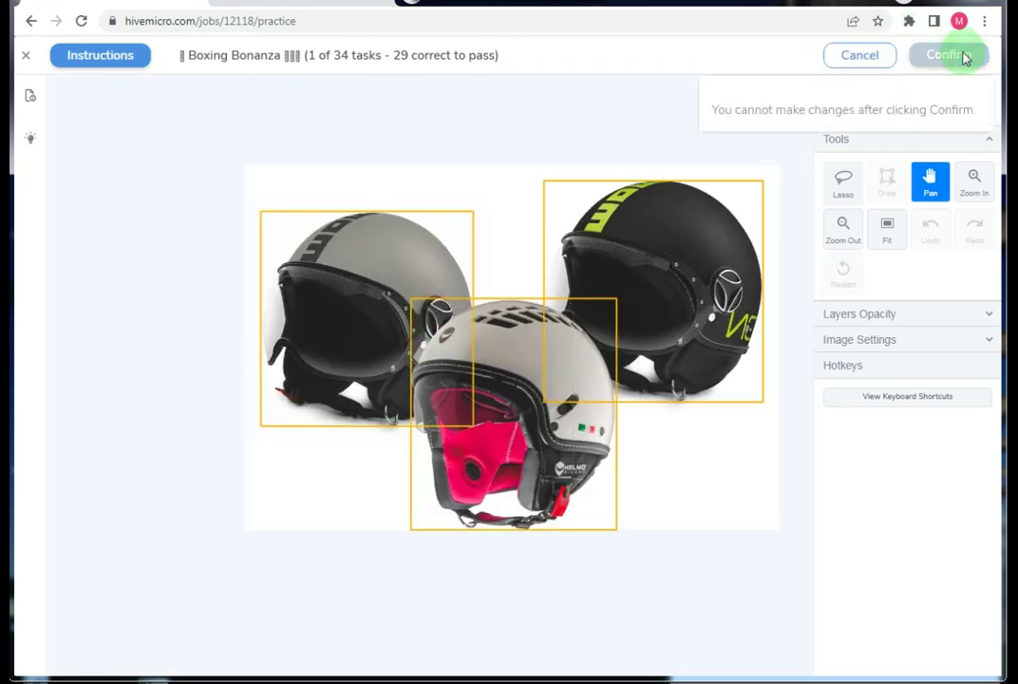
{"action": "left_click", "coordinate": [965, 57]}
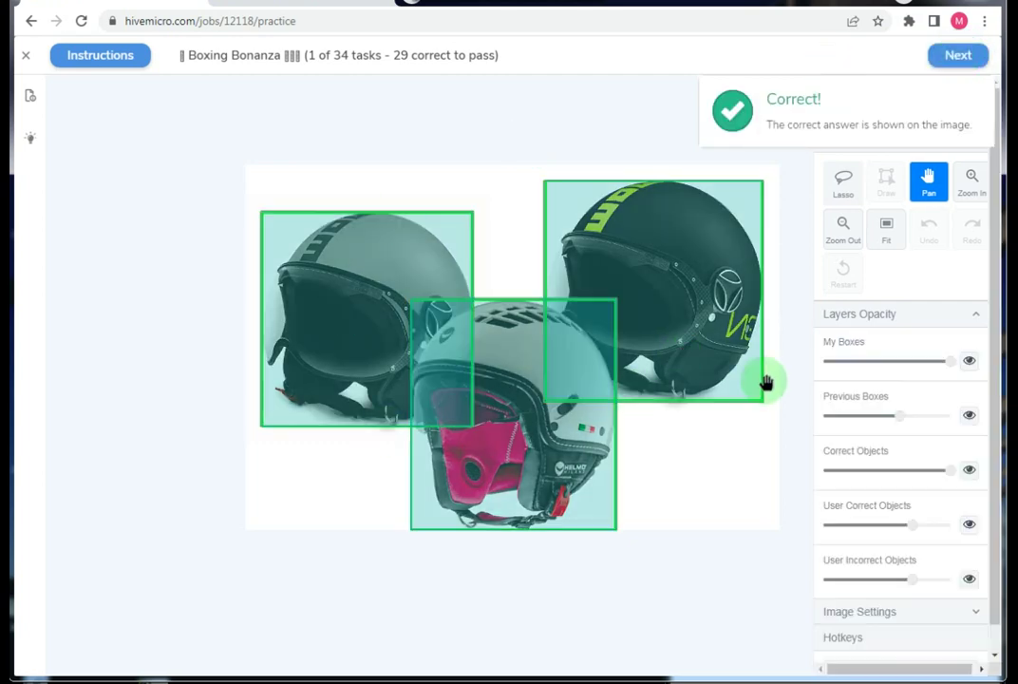
{"action": "scroll", "coordinate": [769, 382], "scroll_direction": "up", "scroll_amount": 2}
{"action": "scroll", "coordinate": [755, 370], "scroll_direction": "down", "scroll_amount": 2}
{"action": "left_click_drag", "start_coordinate": [747, 361], "coordinate": [729, 336]}
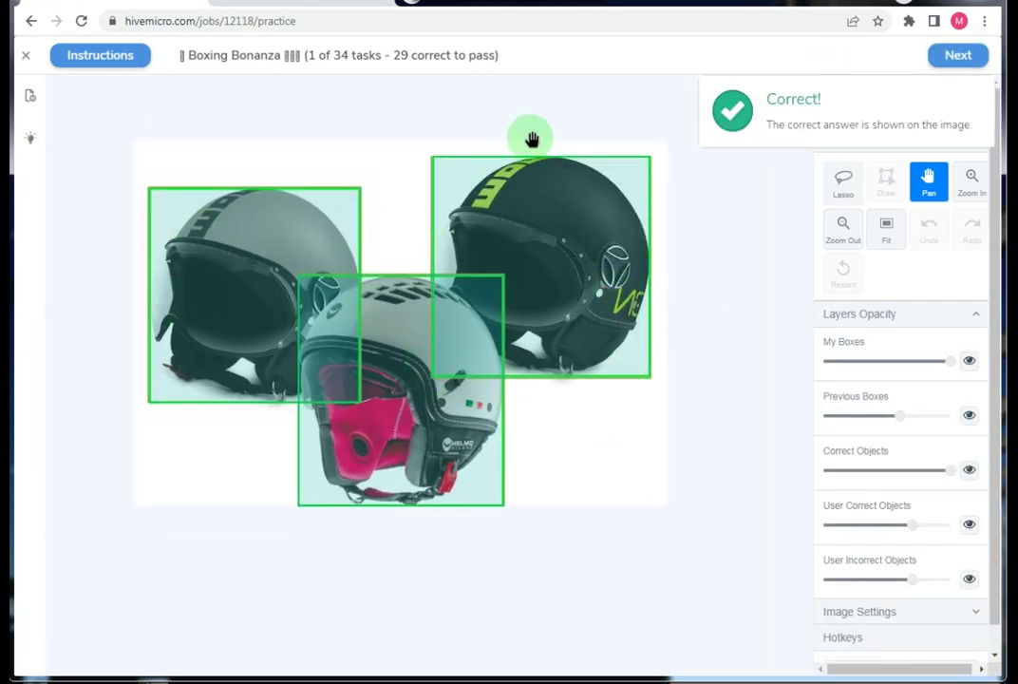
{"action": "left_click", "coordinate": [952, 57]}
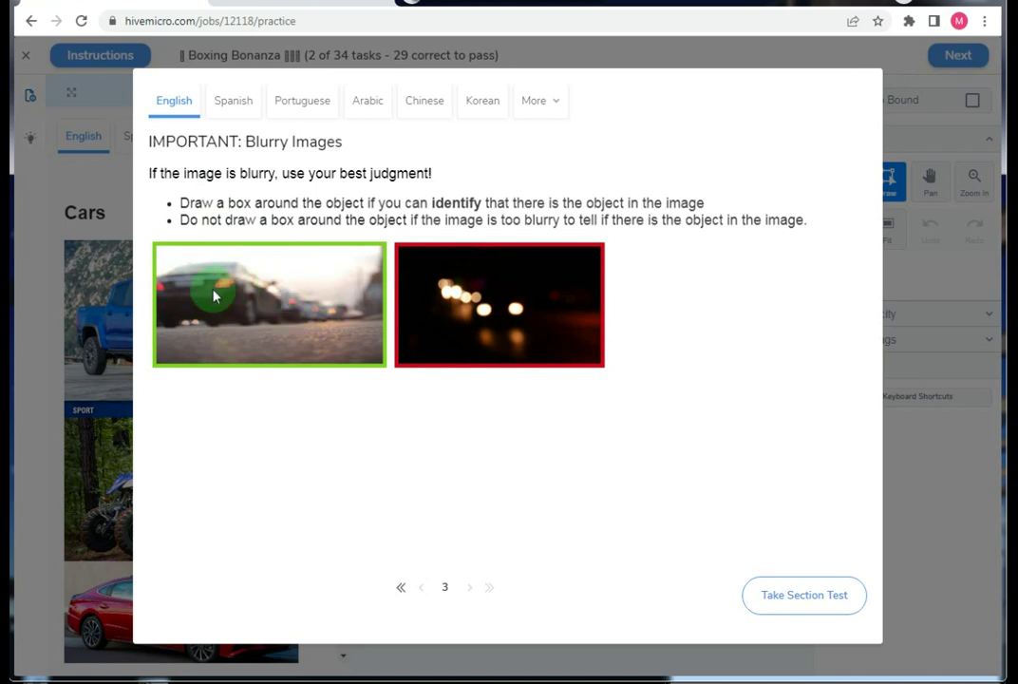
Start task 2, hide the examples, and box the near, farther, and dim far-left cars.
{"action": "left_click", "coordinate": [787, 596]}
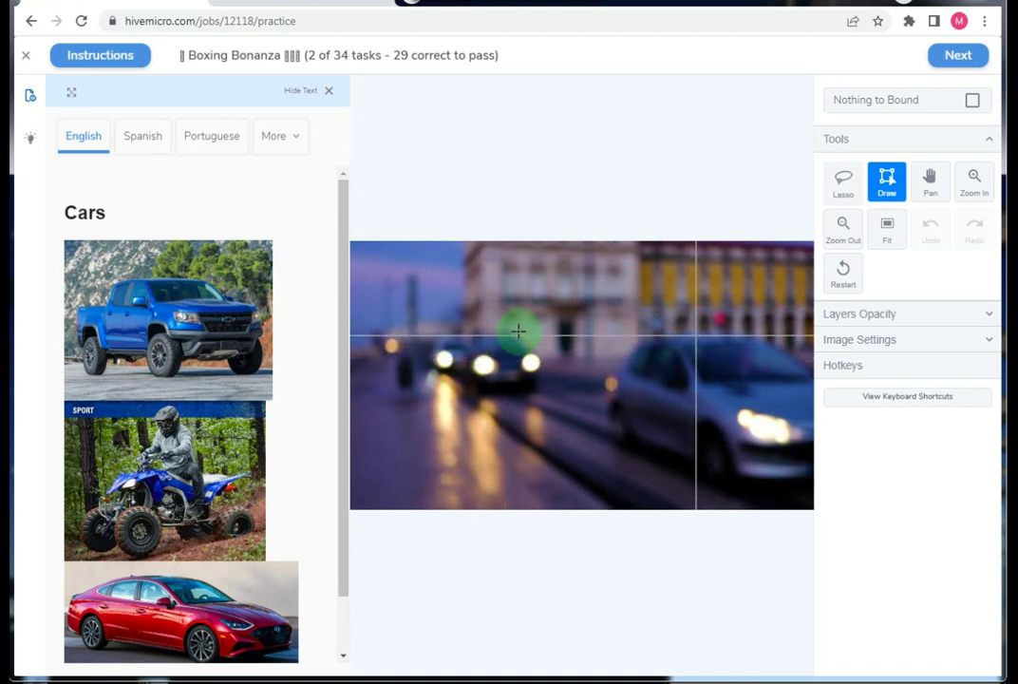
{"action": "left_click", "coordinate": [329, 93]}
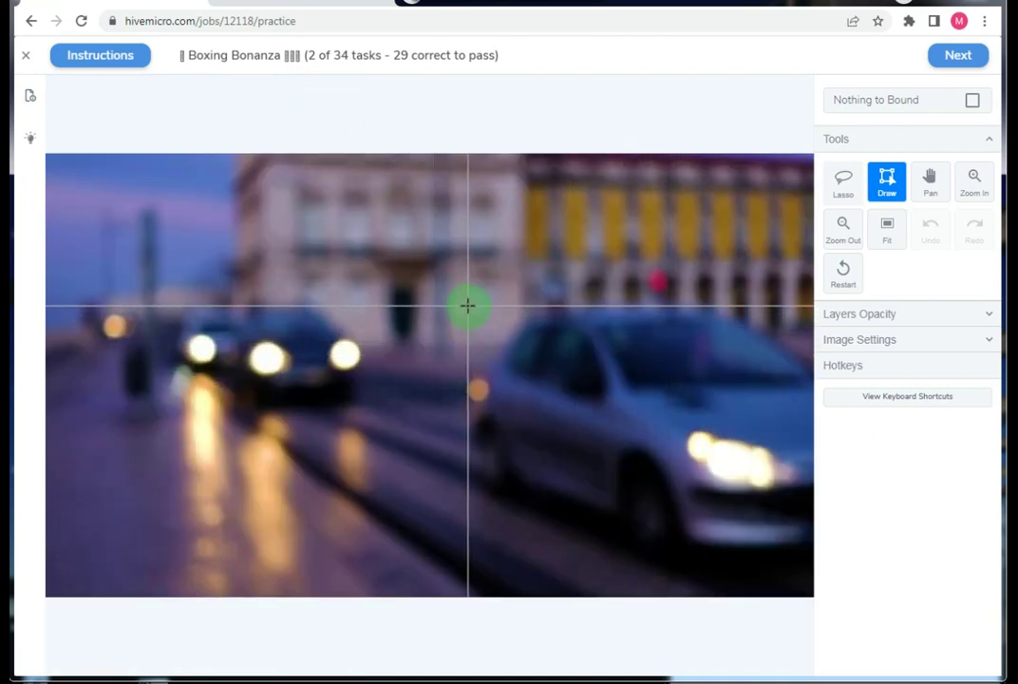
{"action": "left_click_drag", "start_coordinate": [463, 309], "coordinate": [816, 573]}
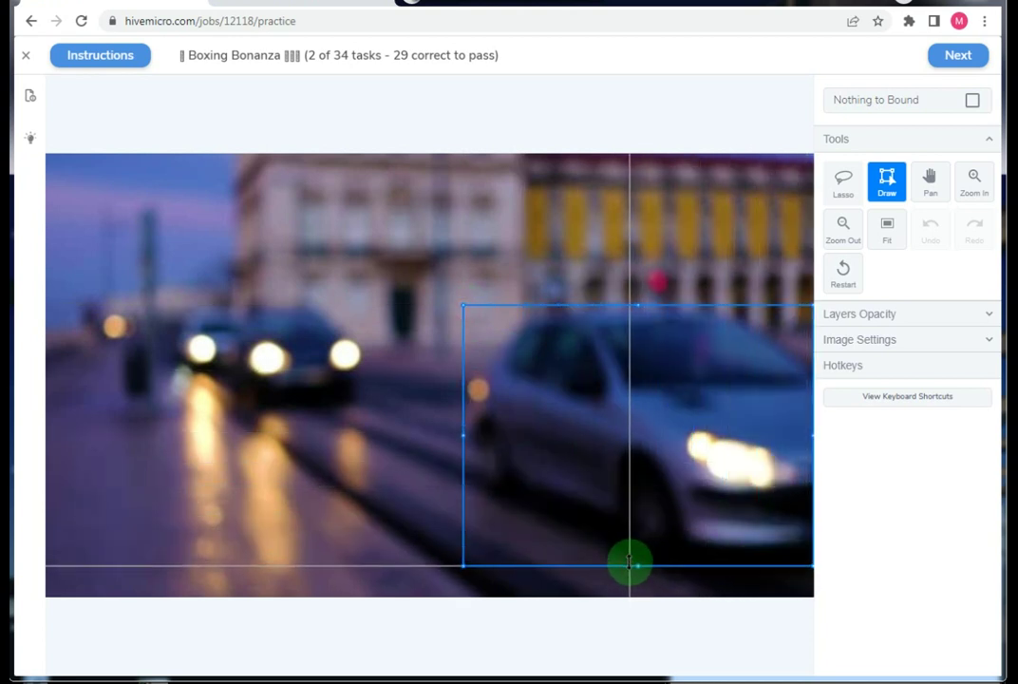
{"action": "left_click_drag", "start_coordinate": [629, 563], "coordinate": [624, 555]}
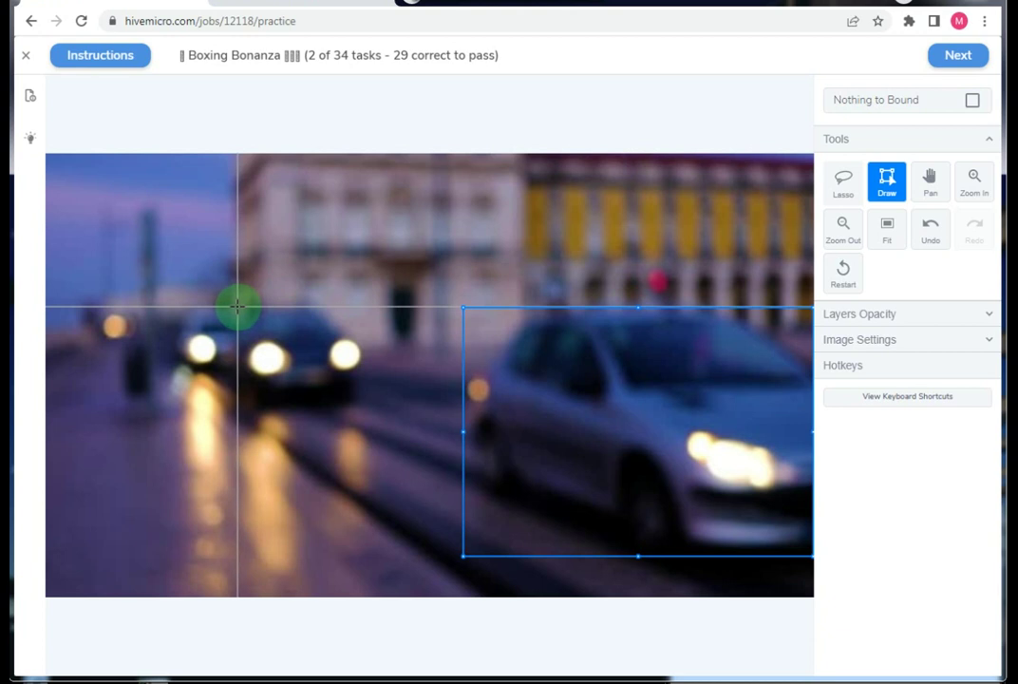
{"action": "left_click_drag", "start_coordinate": [237, 306], "coordinate": [358, 402]}
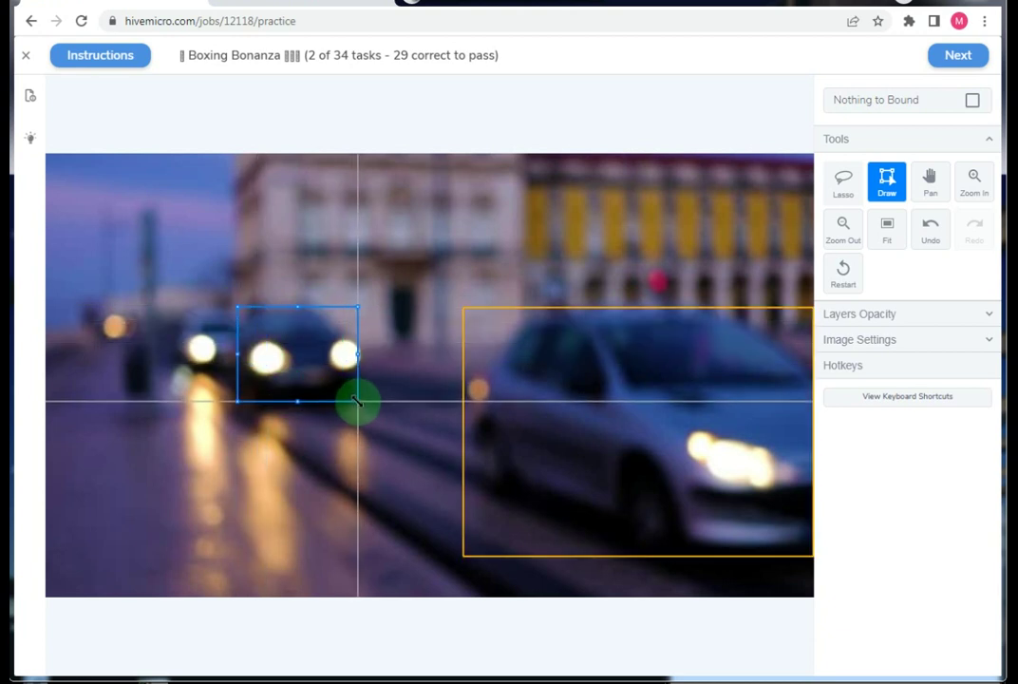
{"action": "left_click_drag", "start_coordinate": [357, 402], "coordinate": [358, 396]}
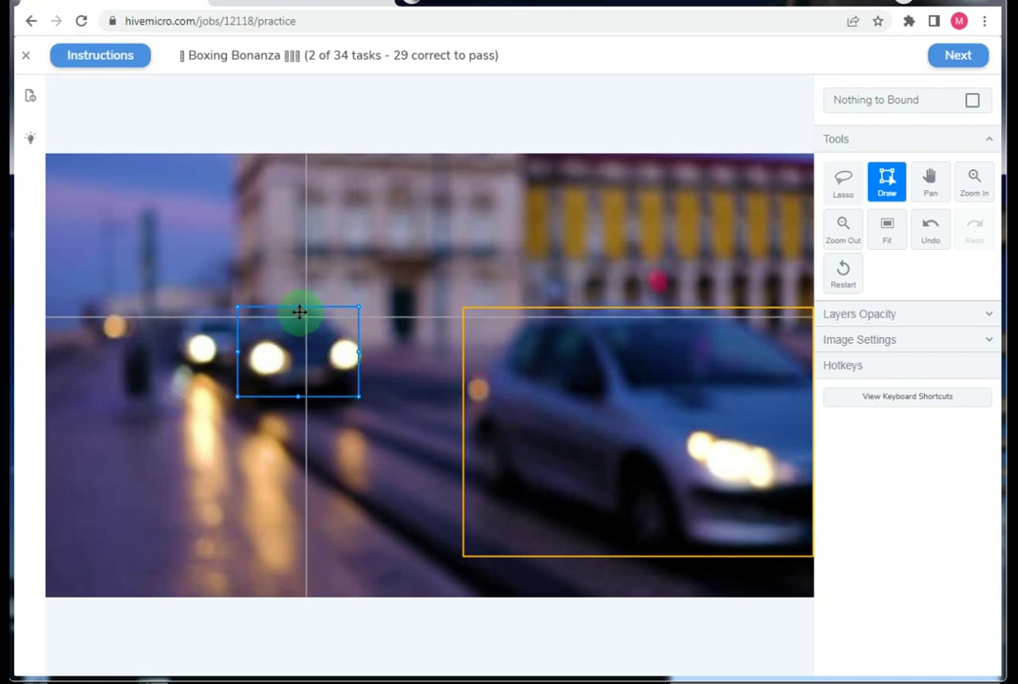
{"action": "left_click_drag", "start_coordinate": [299, 311], "coordinate": [290, 315]}
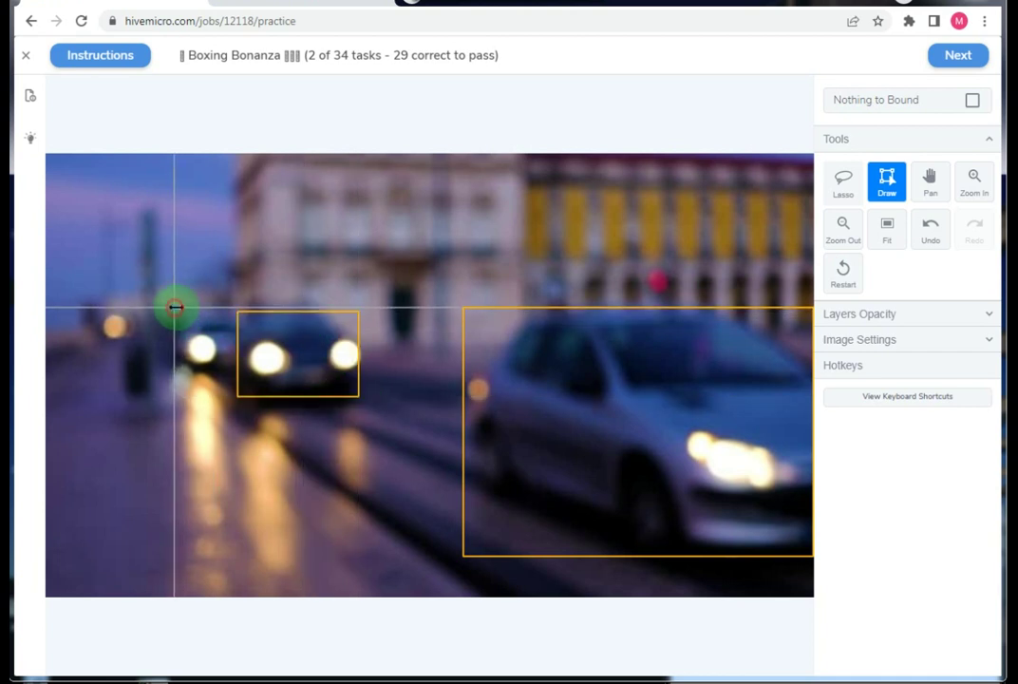
{"action": "left_click_drag", "start_coordinate": [174, 306], "coordinate": [246, 363]}
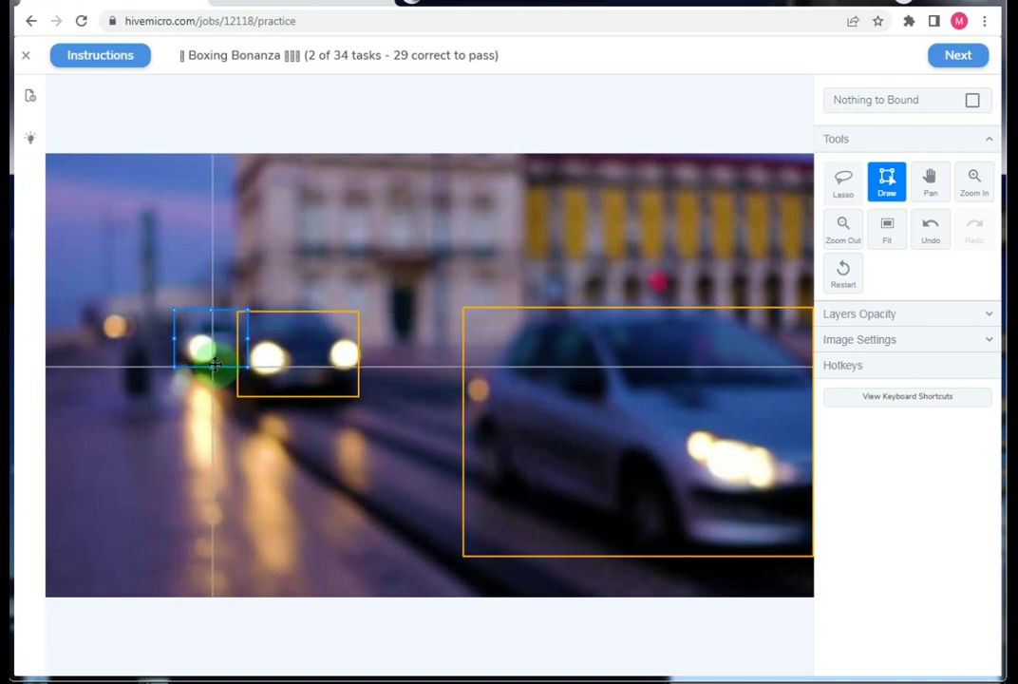
{"action": "scroll", "coordinate": [212, 402], "scroll_direction": "down", "scroll_amount": 2}
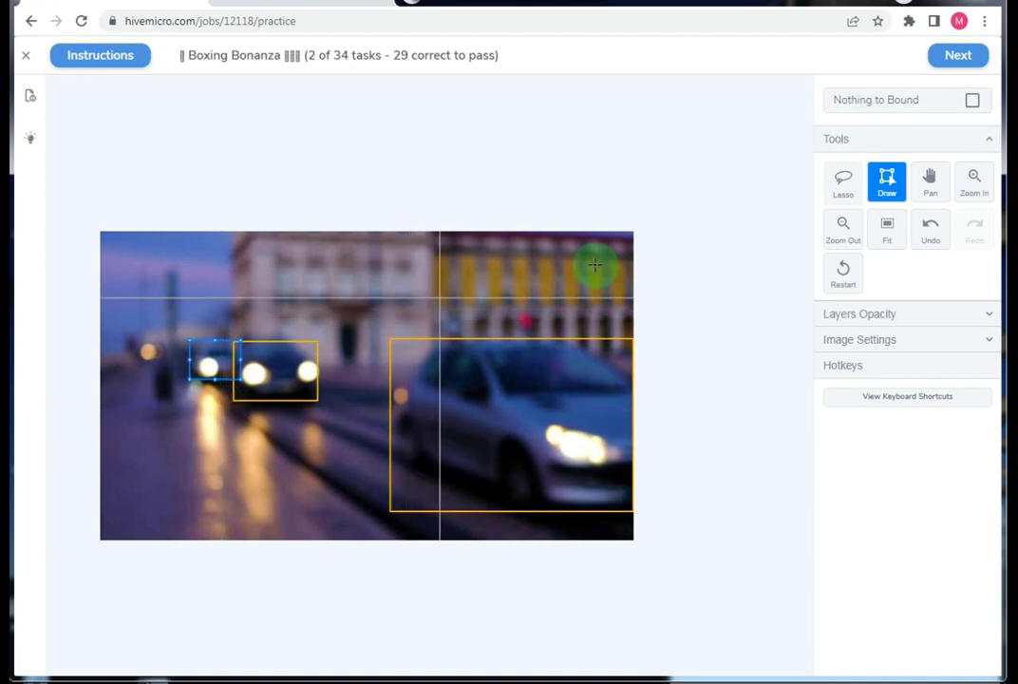
Submit the car boxes, zoom in to compare with the Incorrect feedback, and advance to task 3.
{"action": "left_click", "coordinate": [961, 63]}
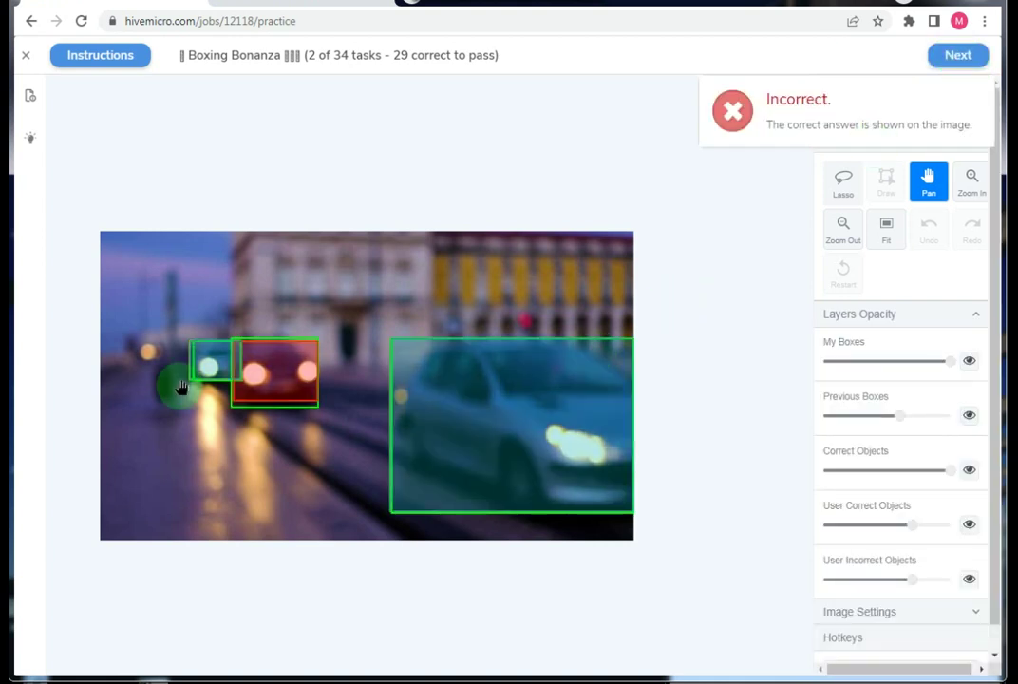
{"action": "scroll", "coordinate": [193, 380], "scroll_direction": "up", "scroll_amount": 2}
{"action": "scroll", "coordinate": [193, 380], "scroll_direction": "up", "scroll_amount": 2}
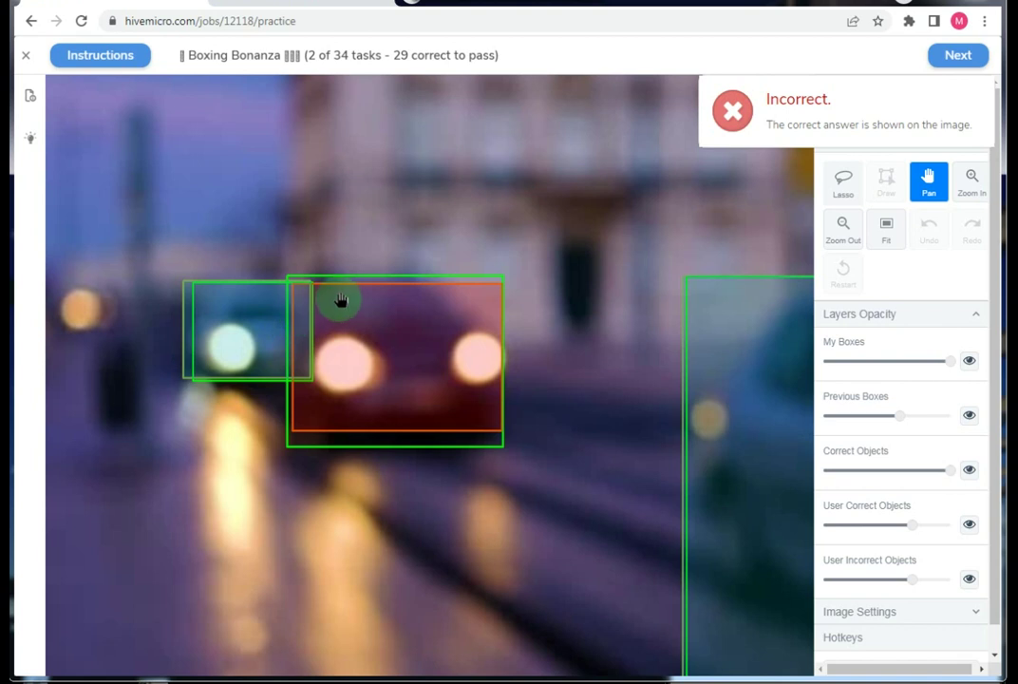
{"action": "scroll", "coordinate": [341, 297], "scroll_direction": "up", "scroll_amount": 2}
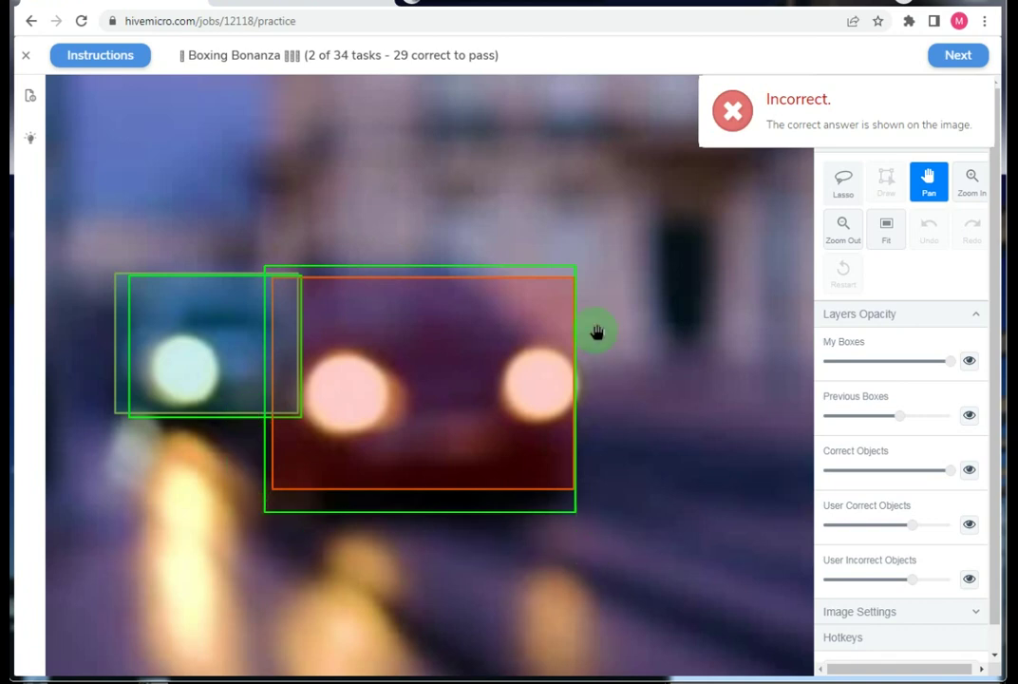
{"action": "scroll", "coordinate": [290, 308], "scroll_direction": "down", "scroll_amount": 3}
{"action": "scroll", "coordinate": [291, 314], "scroll_direction": "down", "scroll_amount": 5}
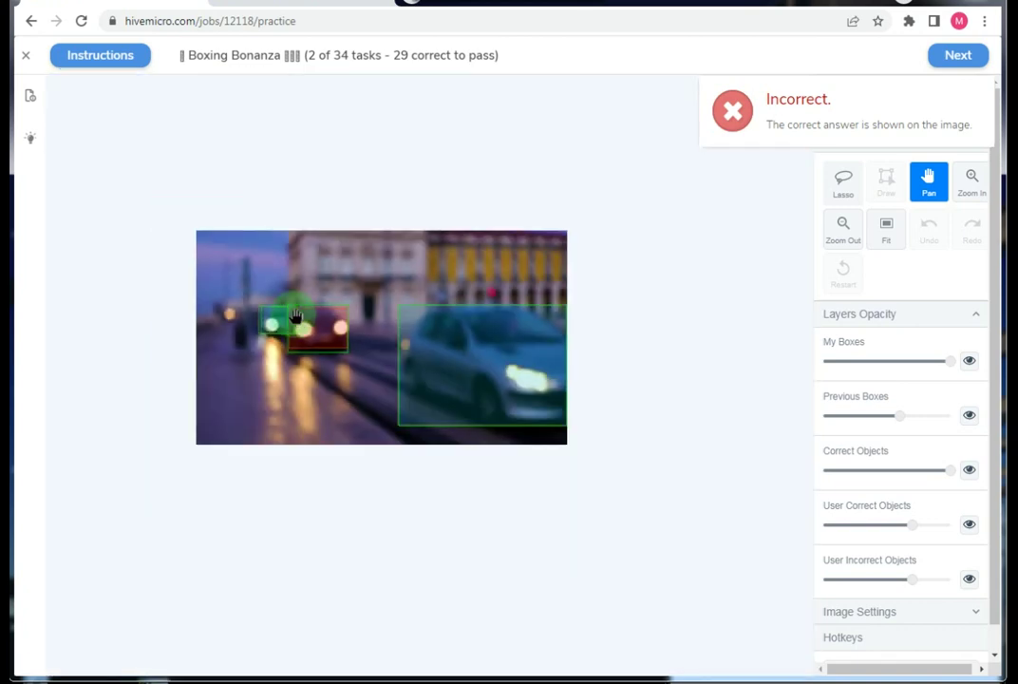
{"action": "scroll", "coordinate": [529, 380], "scroll_direction": "up", "scroll_amount": 3}
{"action": "scroll", "coordinate": [523, 389], "scroll_direction": "down", "scroll_amount": 1}
{"action": "scroll", "coordinate": [131, 277], "scroll_direction": "up", "scroll_amount": 4}
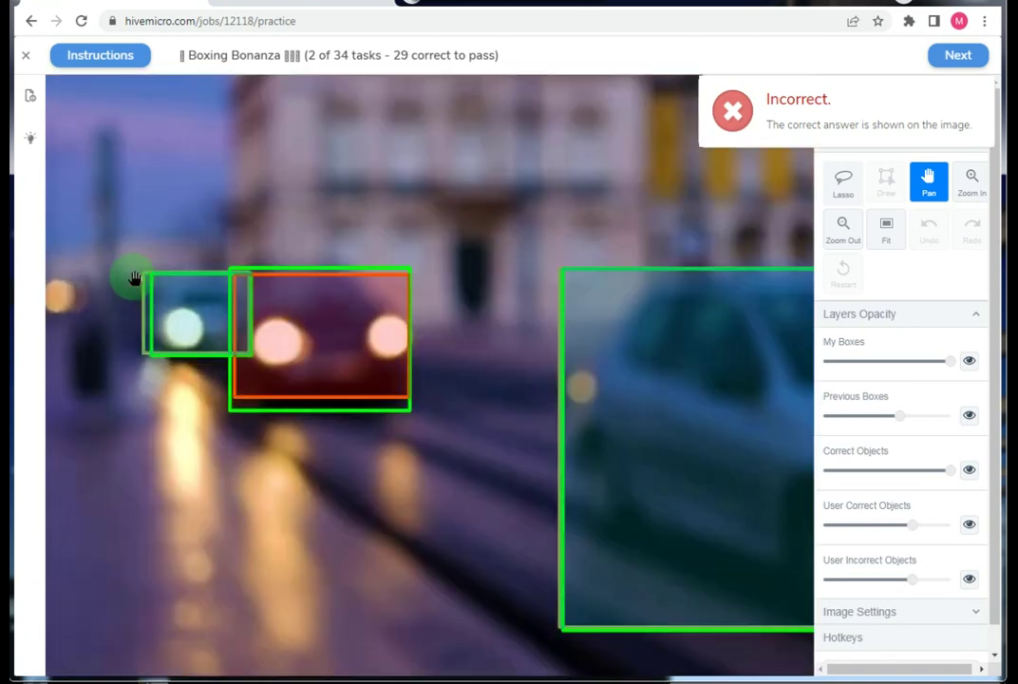
{"action": "scroll", "coordinate": [313, 308], "scroll_direction": "up", "scroll_amount": 2}
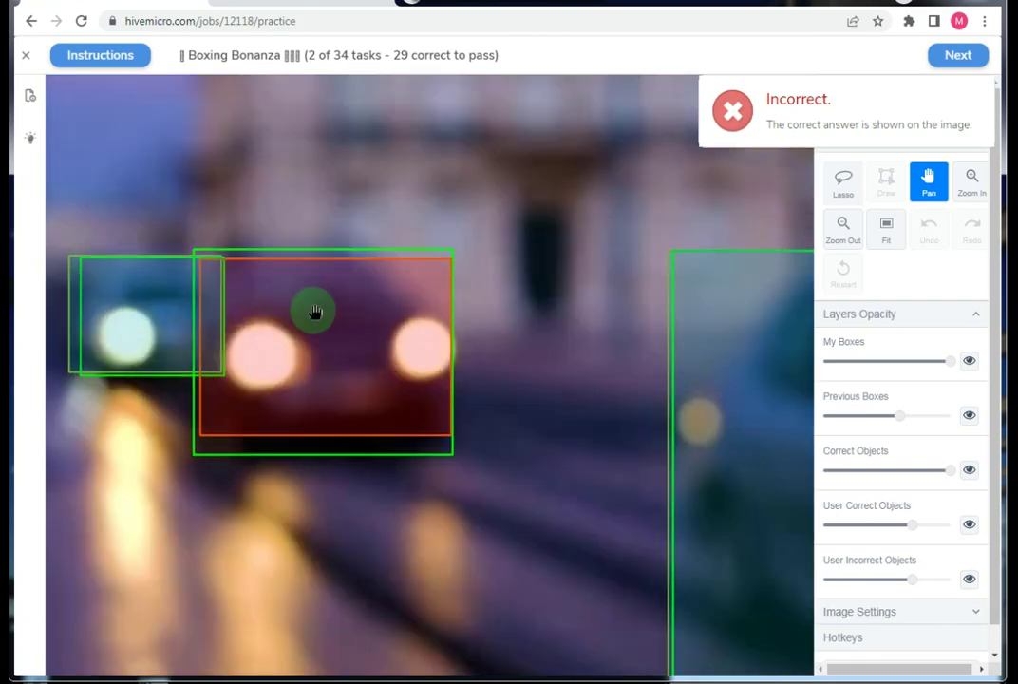
{"action": "scroll", "coordinate": [316, 311], "scroll_direction": "down", "scroll_amount": 4}
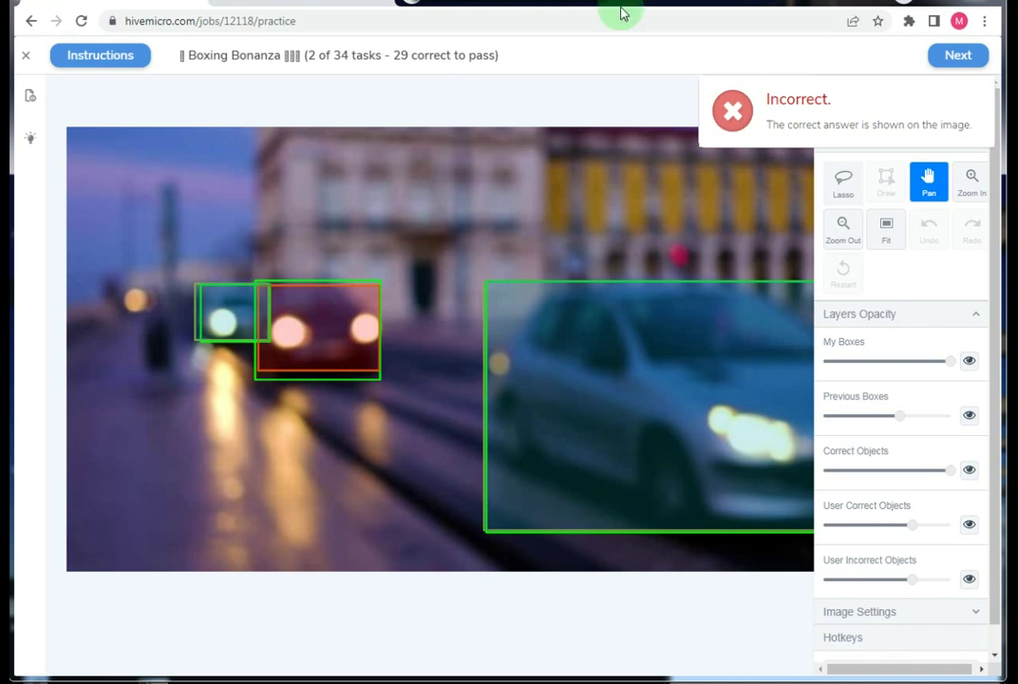
{"action": "key", "text": "Return"}
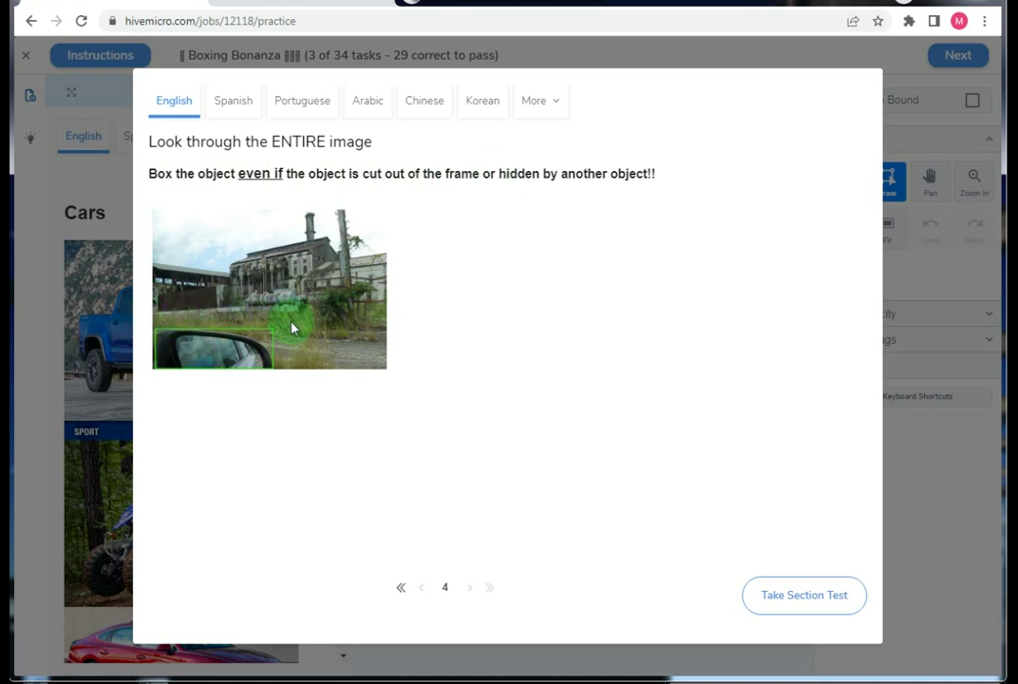
Start task 3 and box the cut-off grey car, aligning the box's left edge.
{"action": "left_click", "coordinate": [803, 598]}
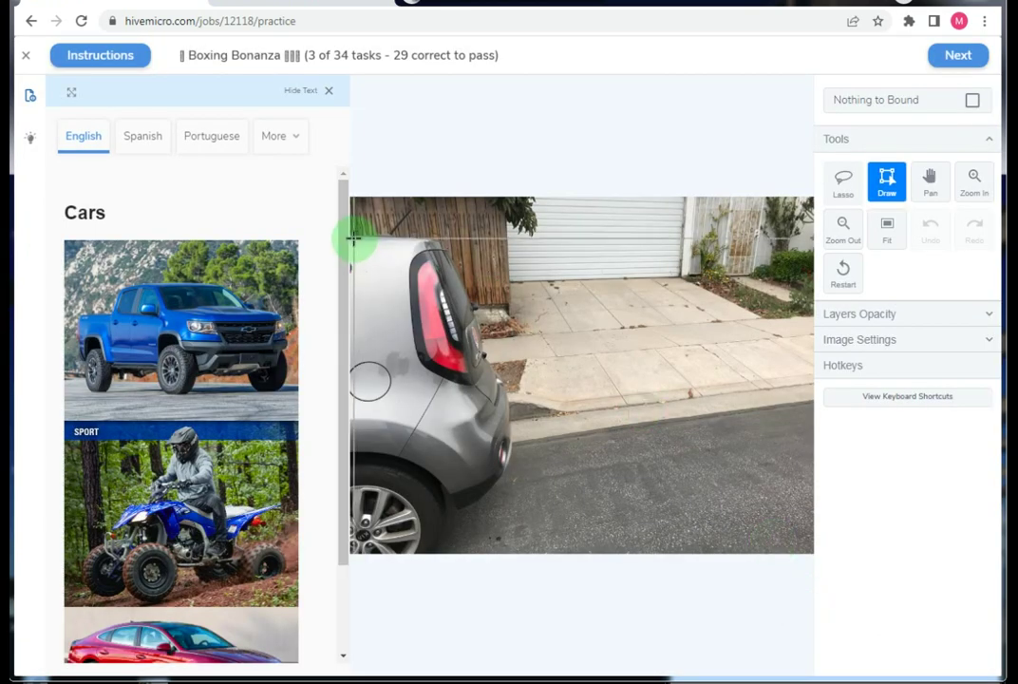
{"action": "mouse_move", "coordinate": [354, 238]}
{"action": "left_mouse_down"}
{"action": "mouse_move", "coordinate": [457, 389]}
{"action": "mouse_move", "coordinate": [510, 553]}
{"action": "left_mouse_up"}
{"action": "scroll", "coordinate": [506, 427], "scroll_direction": "up", "scroll_amount": 2}
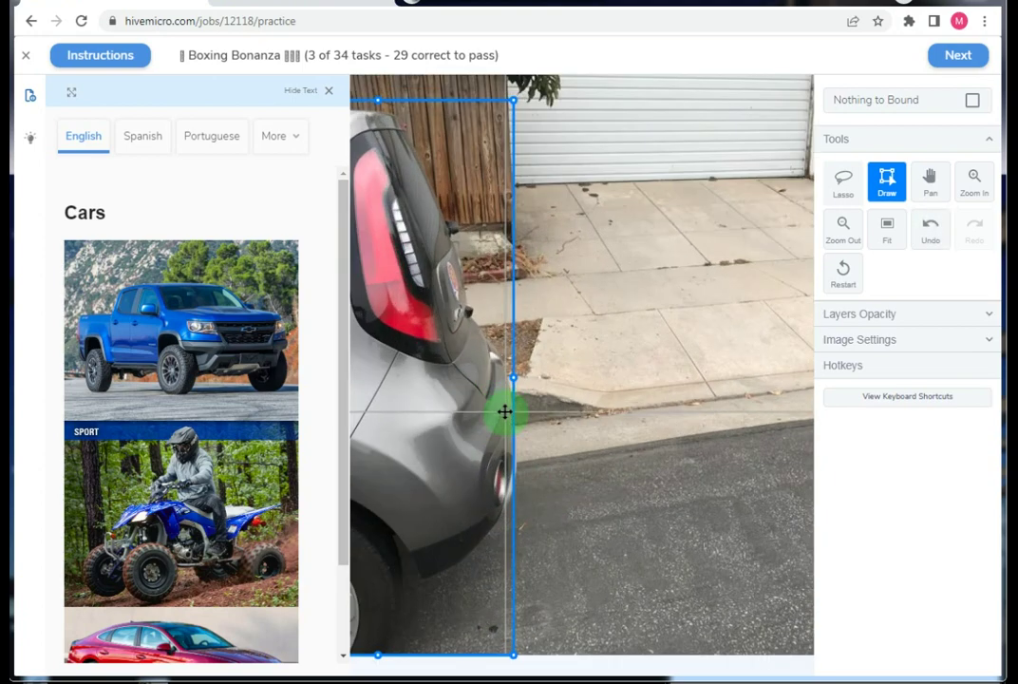
{"action": "scroll", "coordinate": [512, 380], "scroll_direction": "up", "scroll_amount": 2}
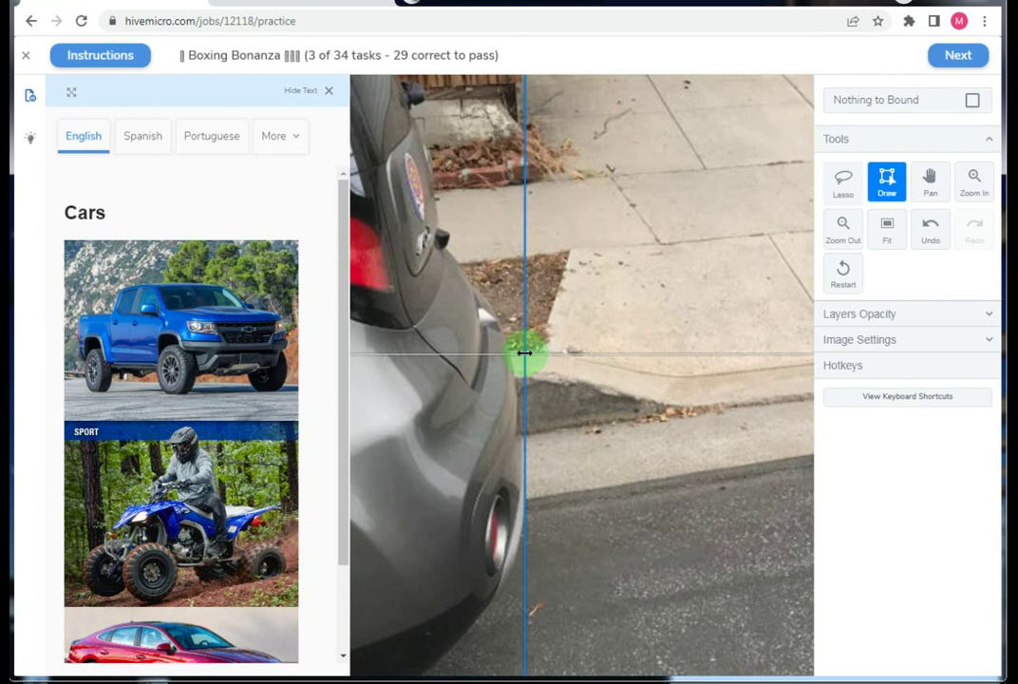
{"action": "scroll", "coordinate": [608, 390], "scroll_direction": "down", "scroll_amount": 2}
{"action": "scroll", "coordinate": [460, 415], "scroll_direction": "down", "scroll_amount": 2}
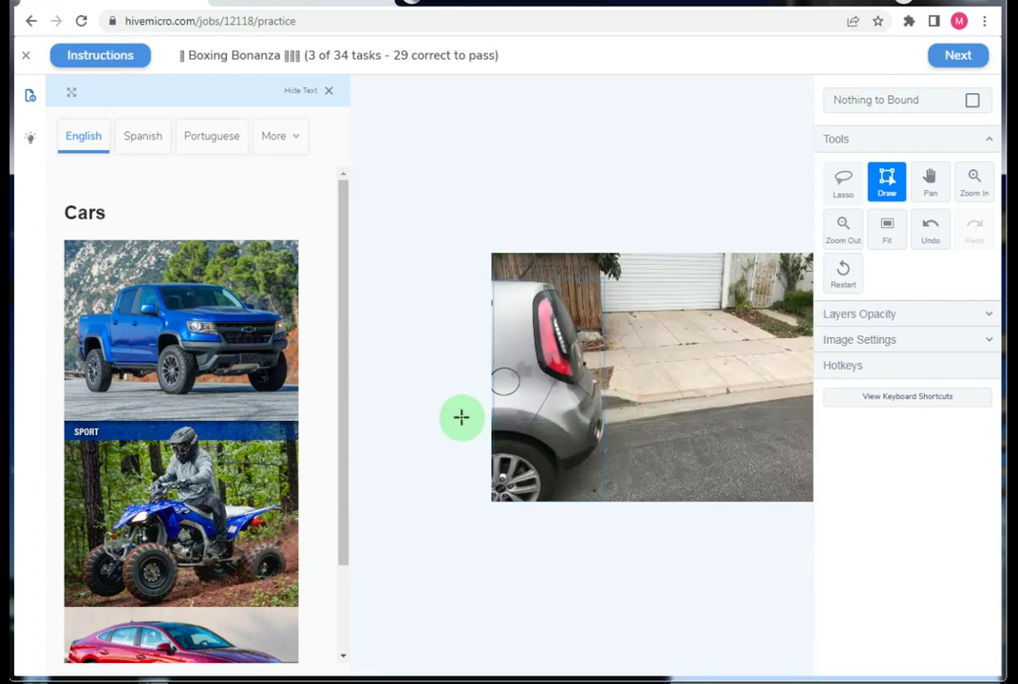
{"action": "scroll", "coordinate": [494, 376], "scroll_direction": "up", "scroll_amount": 1}
{"action": "left_click_drag", "start_coordinate": [525, 364], "coordinate": [522, 359]}
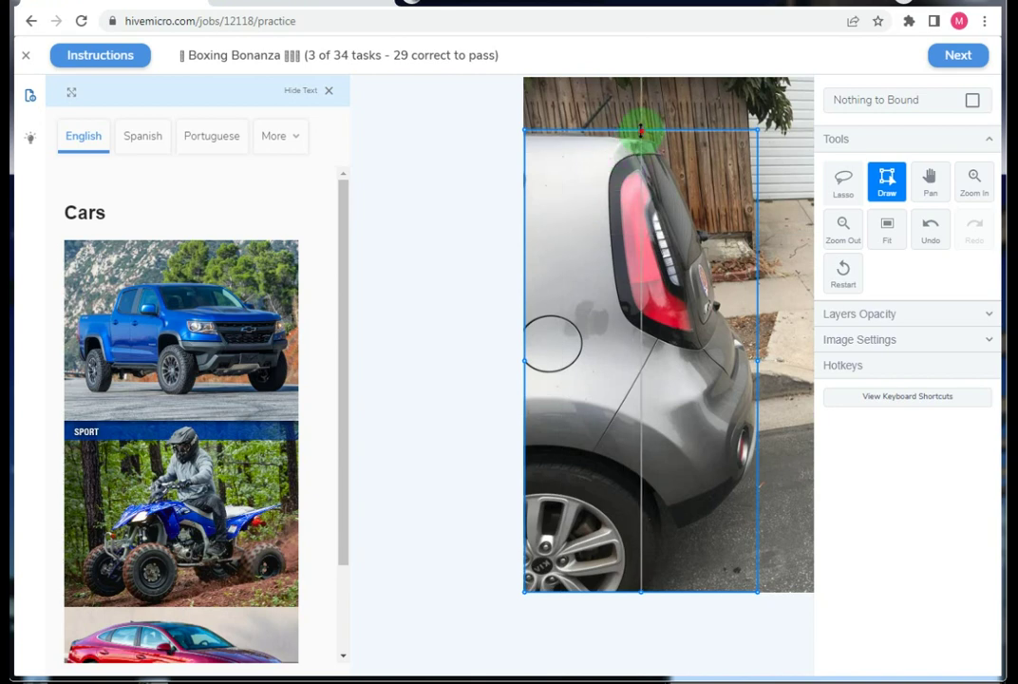
{"action": "scroll", "coordinate": [522, 241], "scroll_direction": "down", "scroll_amount": 1}
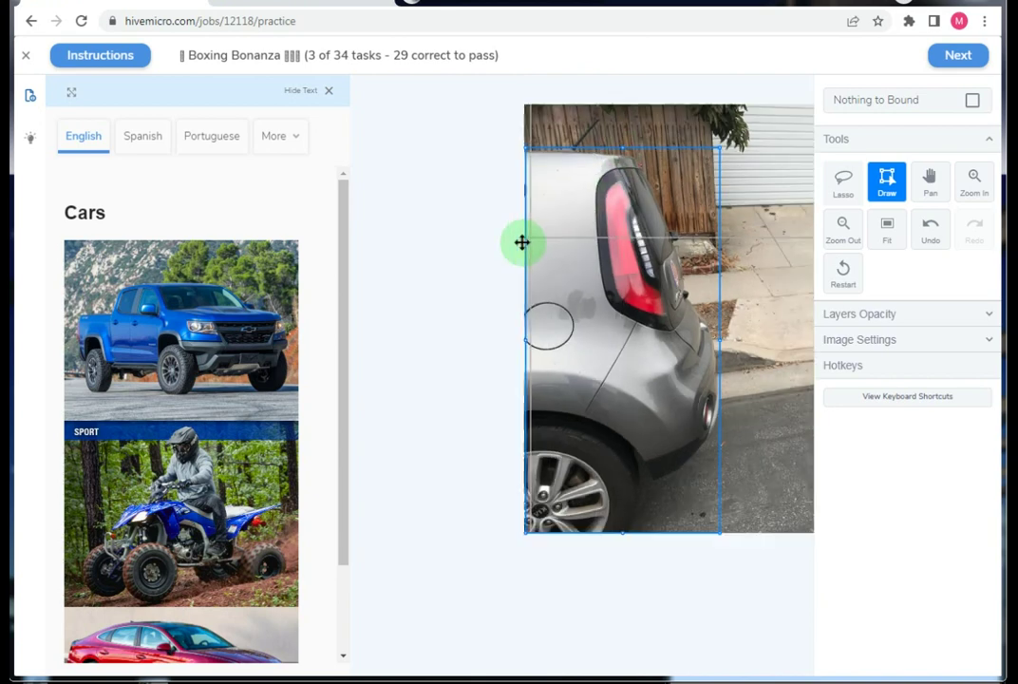
{"action": "scroll", "coordinate": [532, 237], "scroll_direction": "down", "scroll_amount": 3}
Submit the car box, hide the instructions text, and move on to task 4.
{"action": "left_click", "coordinate": [955, 59]}
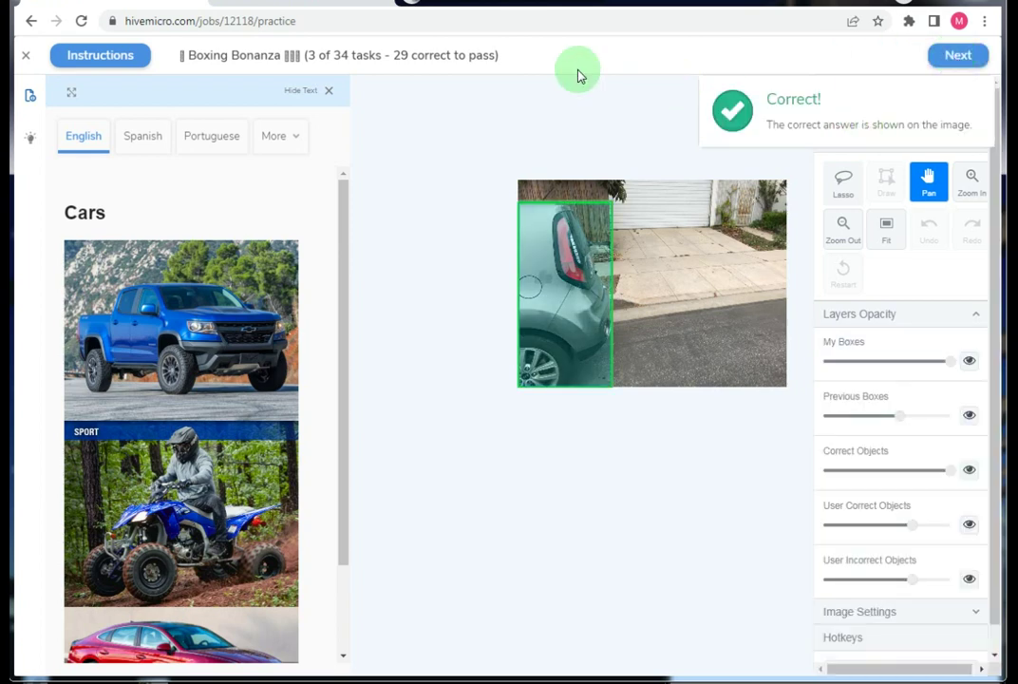
{"action": "left_click", "coordinate": [328, 90]}
{"action": "scroll", "coordinate": [369, 210], "scroll_direction": "up", "scroll_amount": 5}
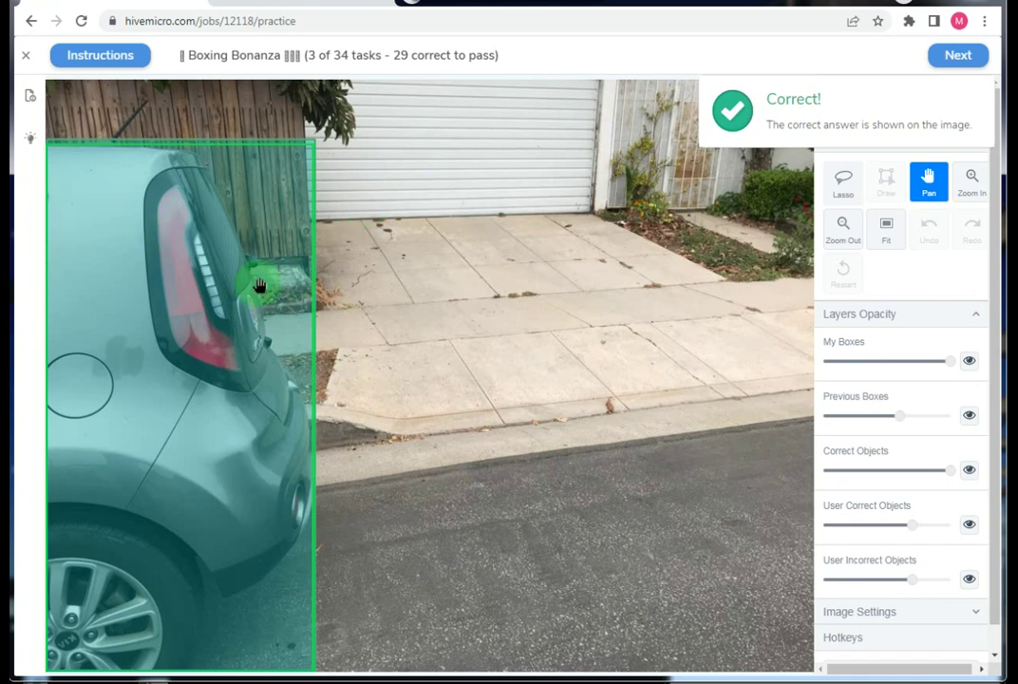
{"action": "left_click", "coordinate": [958, 59]}
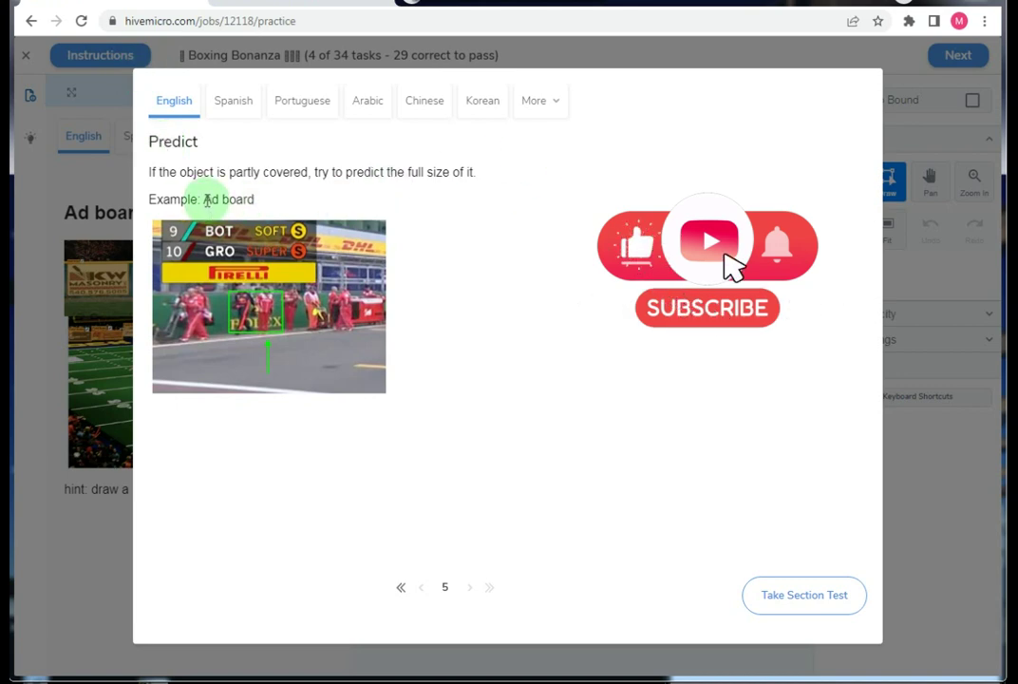
Read the Predict tips on the Ad board example and close them to show the football photo.
{"action": "left_click_drag", "start_coordinate": [206, 200], "coordinate": [239, 202]}
{"action": "left_click", "coordinate": [260, 204]}
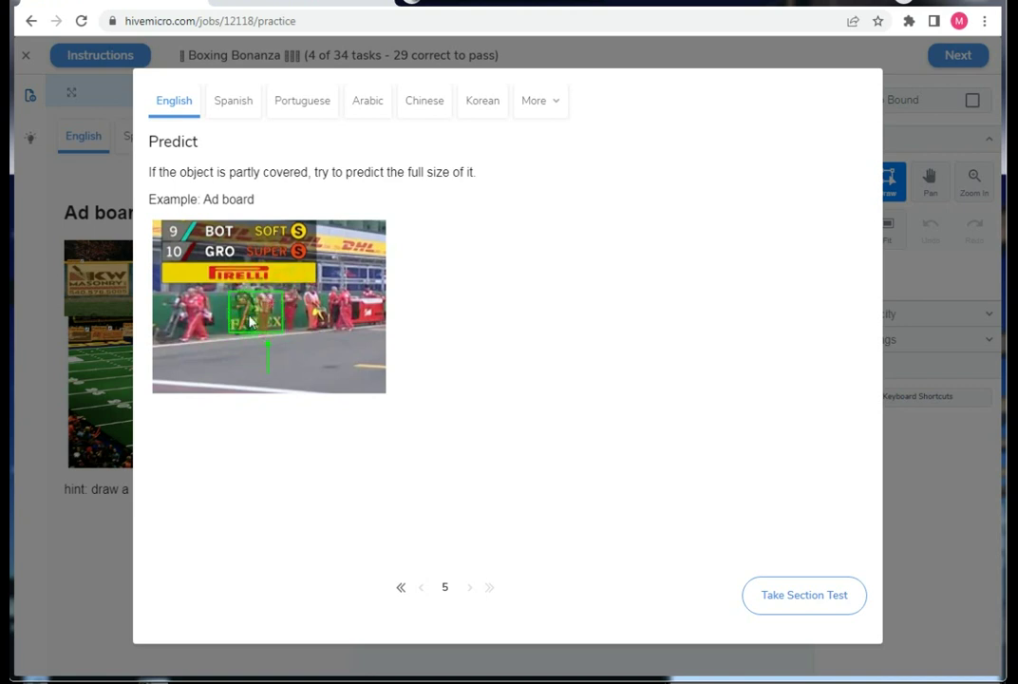
{"action": "left_click", "coordinate": [796, 594]}
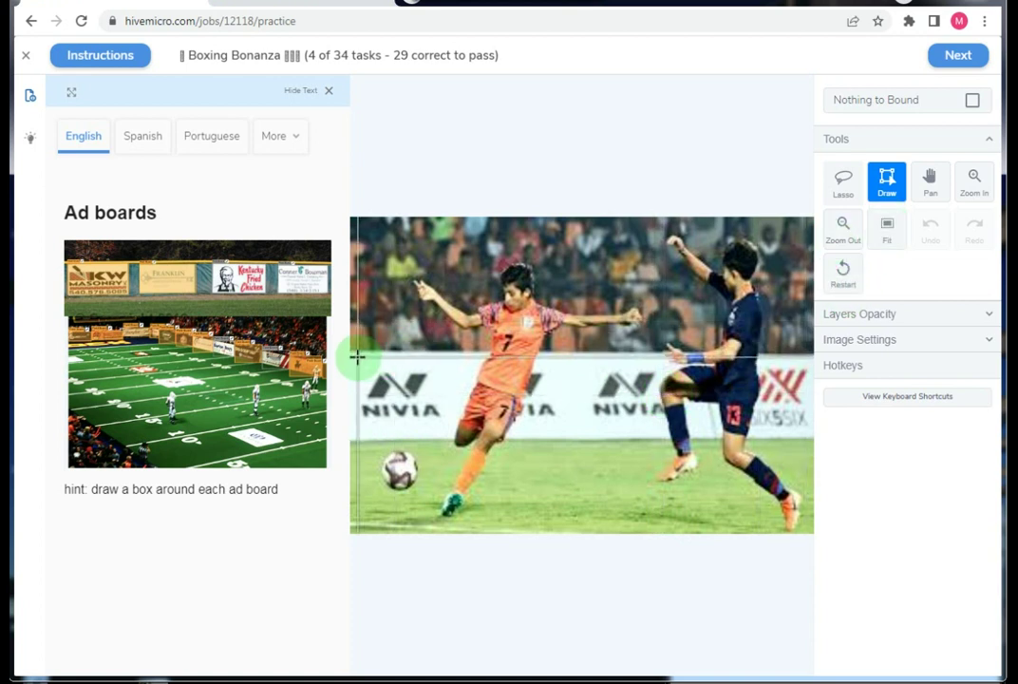
Box the NIVIA ad board and trim the box's right edge to fit it.
{"action": "left_click_drag", "start_coordinate": [357, 350], "coordinate": [714, 442]}
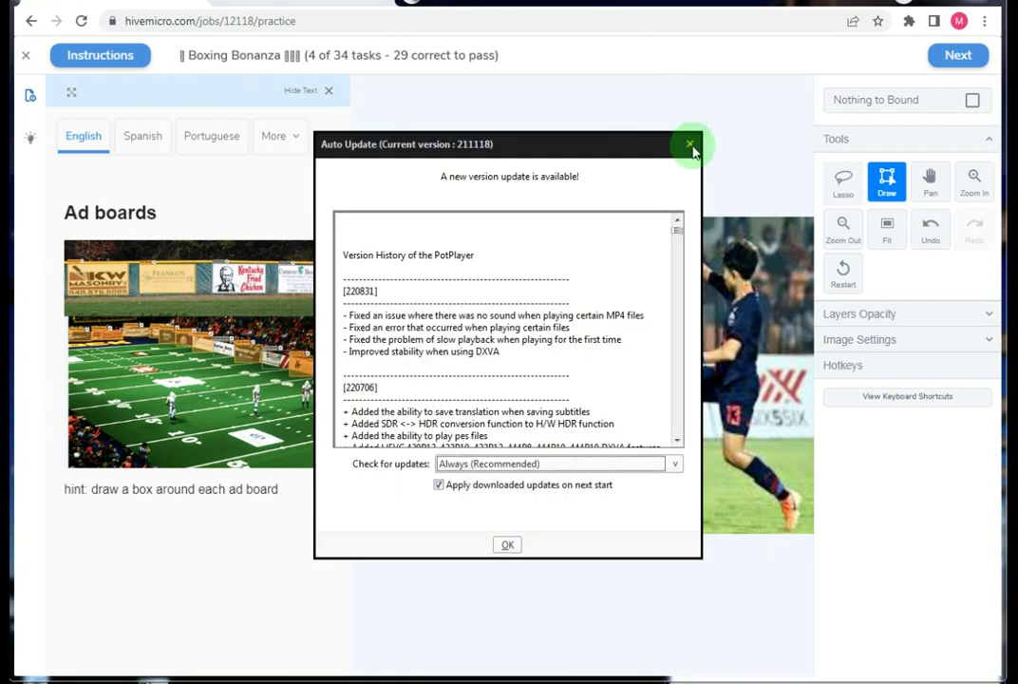
{"action": "left_click", "coordinate": [688, 146]}
{"action": "left_click_drag", "start_coordinate": [715, 443], "coordinate": [685, 438]}
{"action": "mouse_move", "coordinate": [672, 357]}
{"action": "left_mouse_down"}
{"action": "mouse_move", "coordinate": [686, 395]}
{"action": "mouse_move", "coordinate": [712, 397]}
{"action": "left_mouse_up"}
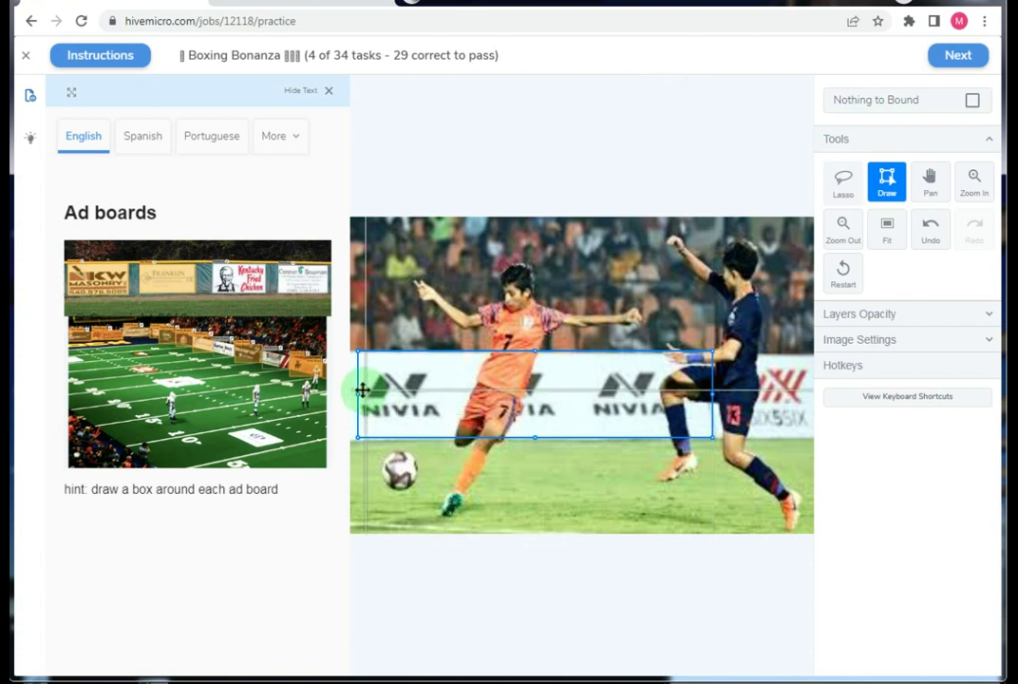
Draw a second box on the ad board behind player 13 and extend its left edge.
{"action": "scroll", "coordinate": [630, 385], "scroll_direction": "down", "scroll_amount": 3}
{"action": "scroll", "coordinate": [630, 385], "scroll_direction": "up", "scroll_amount": 3}
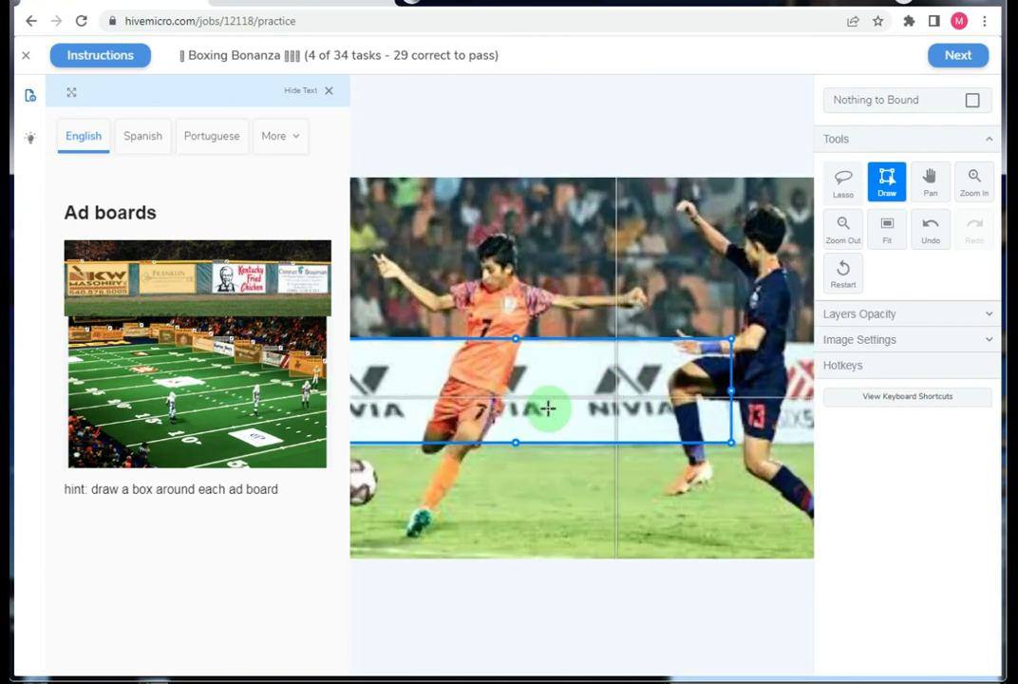
{"action": "scroll", "coordinate": [655, 384], "scroll_direction": "down", "scroll_amount": 2}
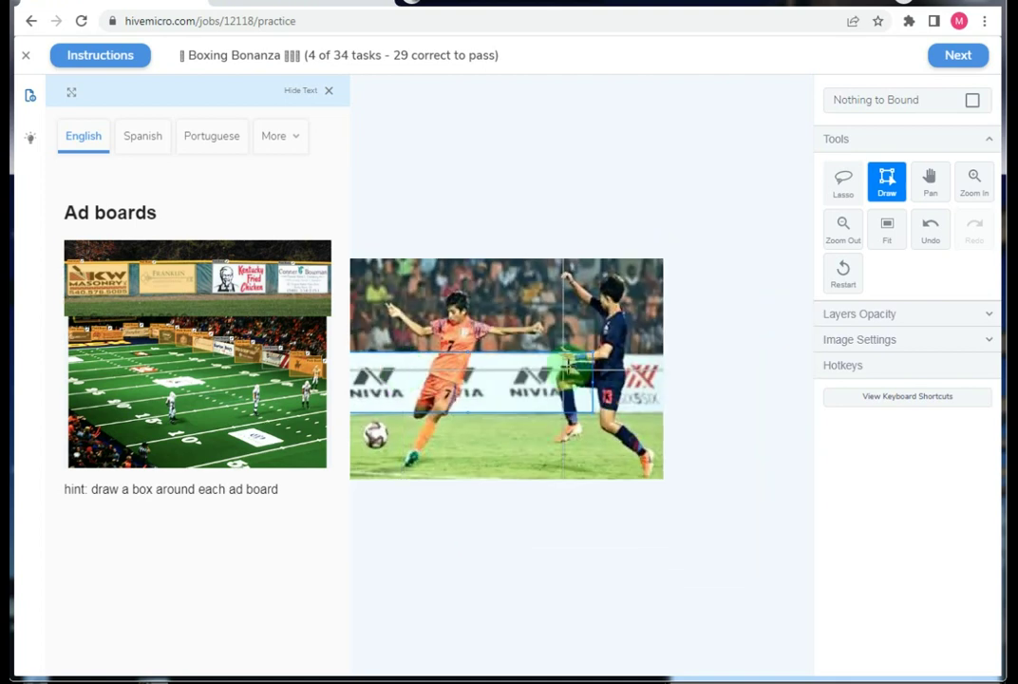
{"action": "scroll", "coordinate": [682, 381], "scroll_direction": "up", "scroll_amount": 2}
{"action": "scroll", "coordinate": [682, 381], "scroll_direction": "up", "scroll_amount": 2}
{"action": "scroll", "coordinate": [641, 366], "scroll_direction": "up", "scroll_amount": 1}
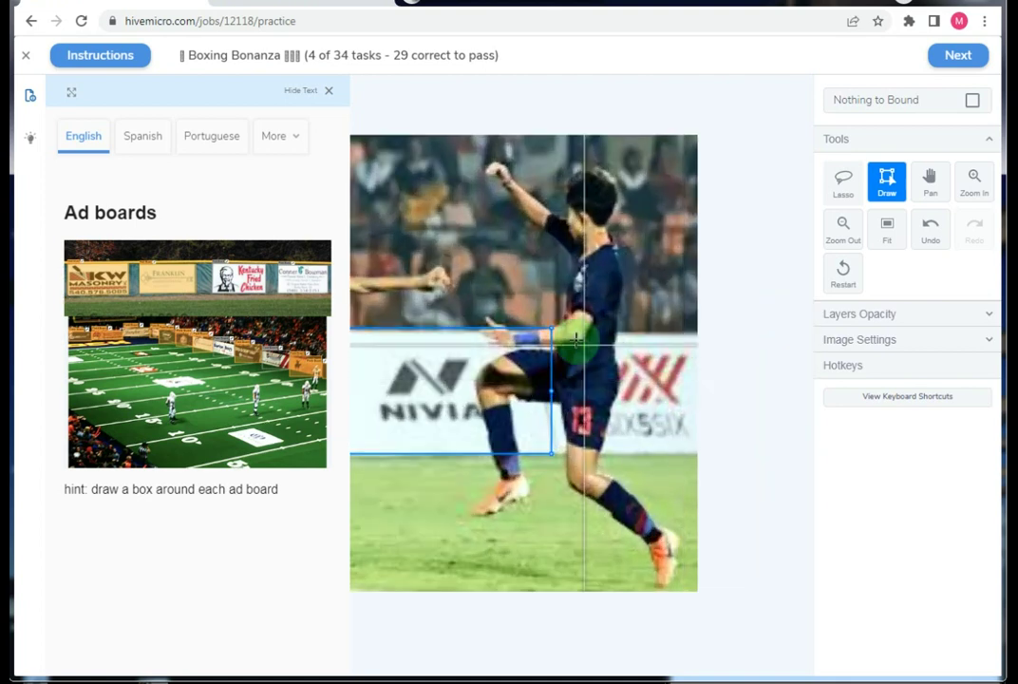
{"action": "mouse_move", "coordinate": [561, 330]}
{"action": "left_mouse_down"}
{"action": "mouse_move", "coordinate": [613, 404]}
{"action": "mouse_move", "coordinate": [698, 456]}
{"action": "left_mouse_up"}
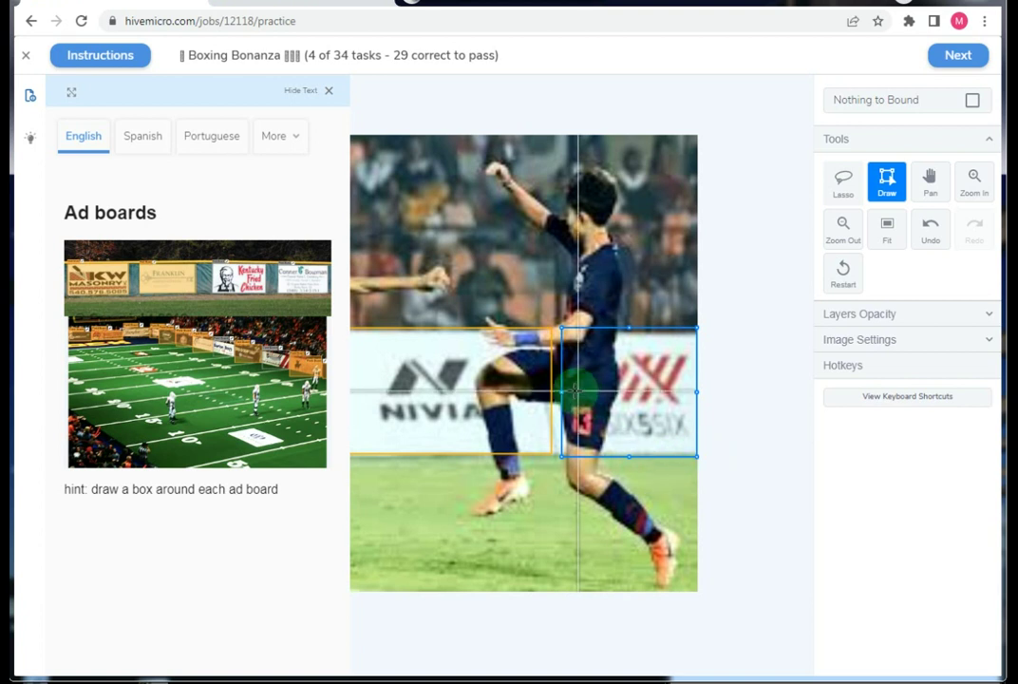
{"action": "left_click_drag", "start_coordinate": [561, 392], "coordinate": [539, 389]}
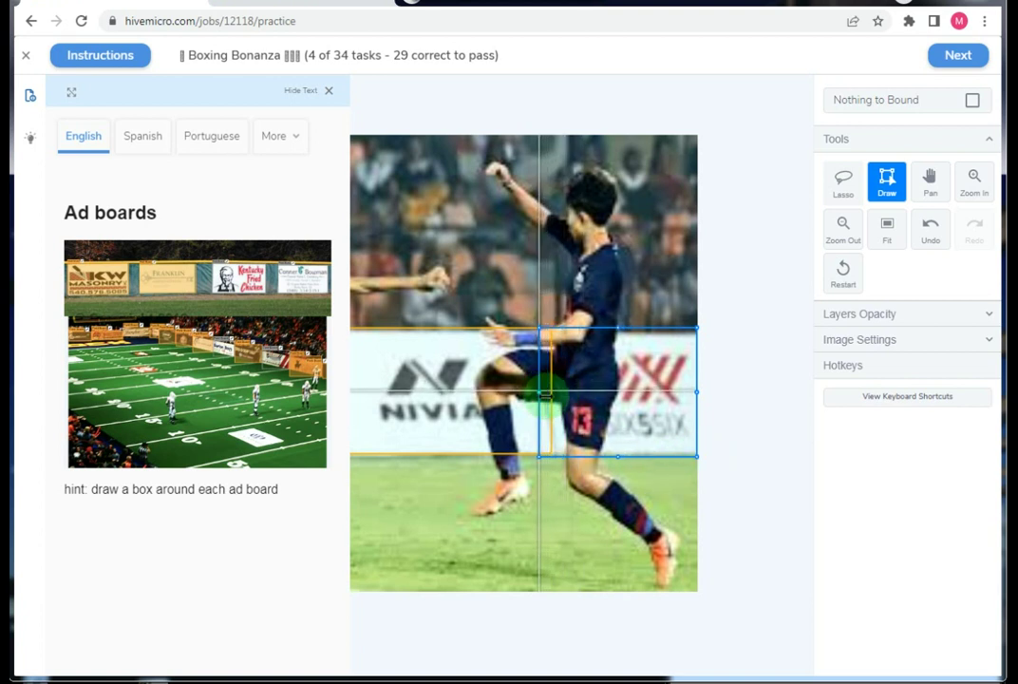
{"action": "left_click_drag", "start_coordinate": [556, 386], "coordinate": [543, 390]}
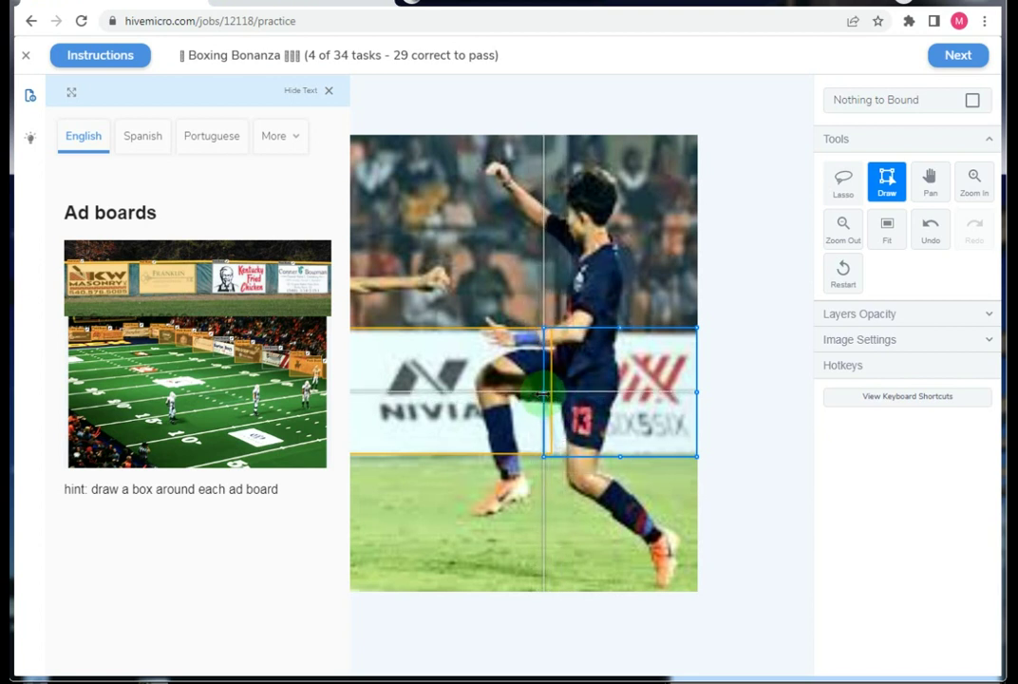
Fit the whole photo in view, box the left NIVIA banner, and submit task 4.
{"action": "left_click", "coordinate": [513, 334]}
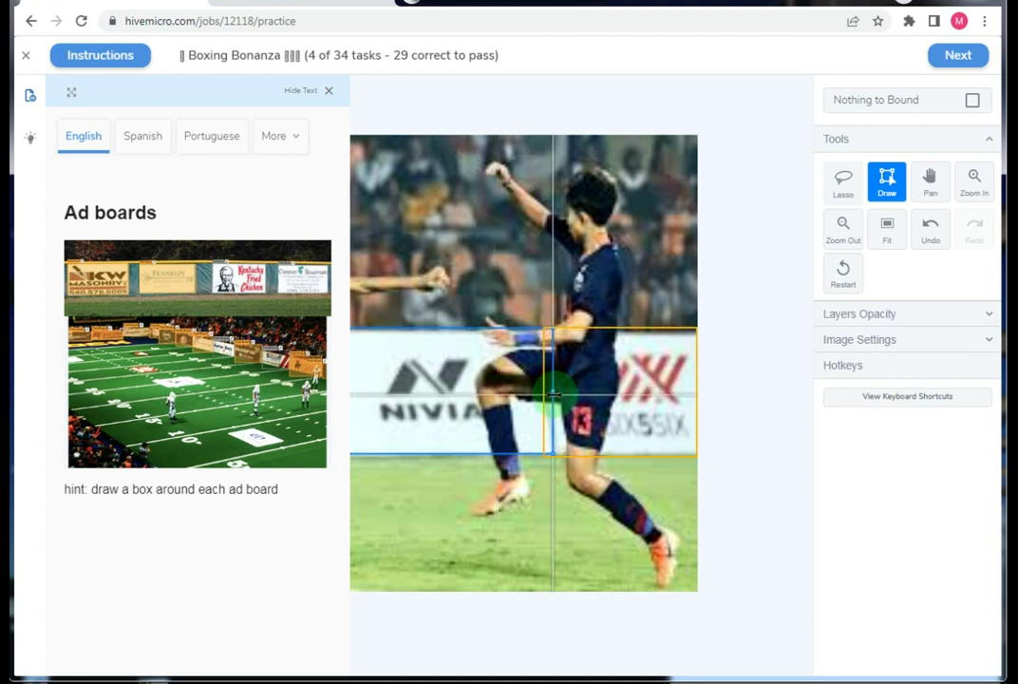
{"action": "key", "text": "Return"}
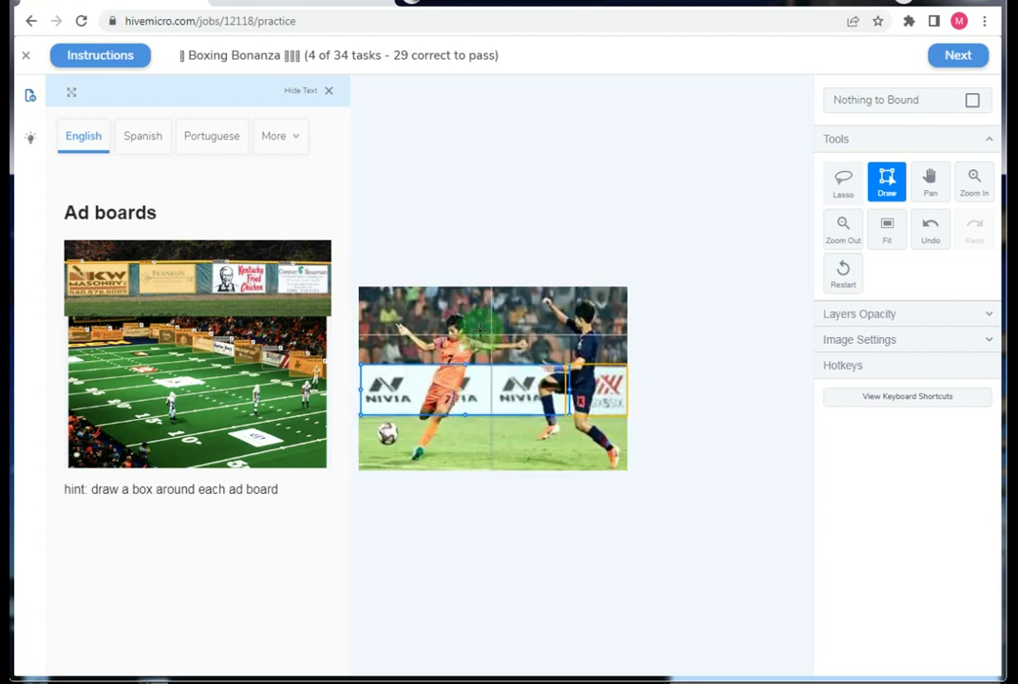
{"action": "left_click_drag", "start_coordinate": [567, 366], "coordinate": [360, 414]}
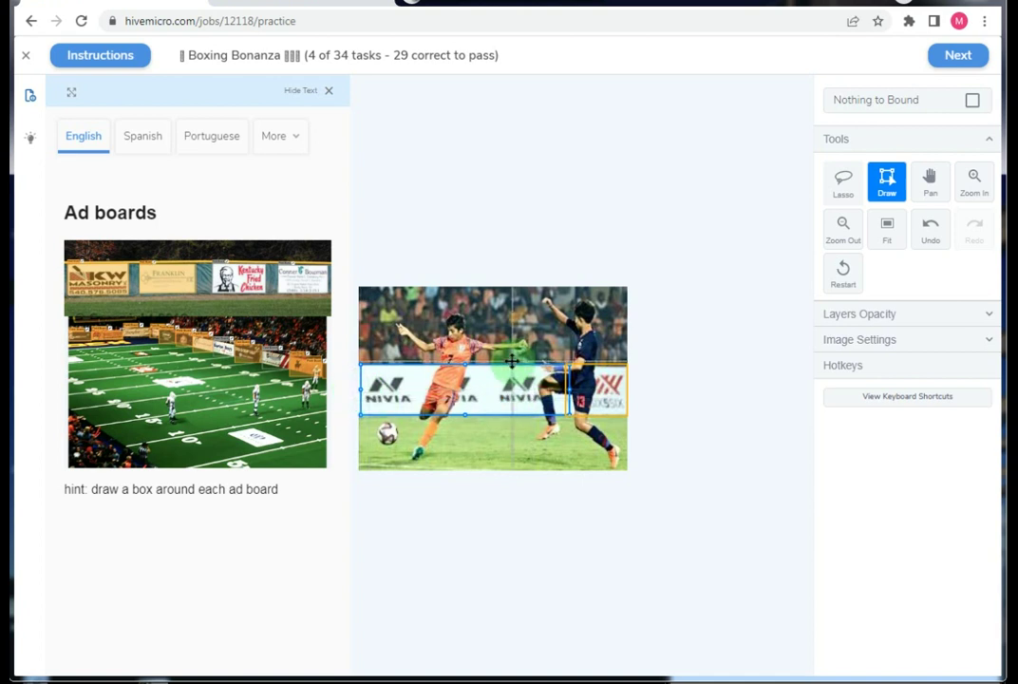
{"action": "left_click", "coordinate": [938, 59]}
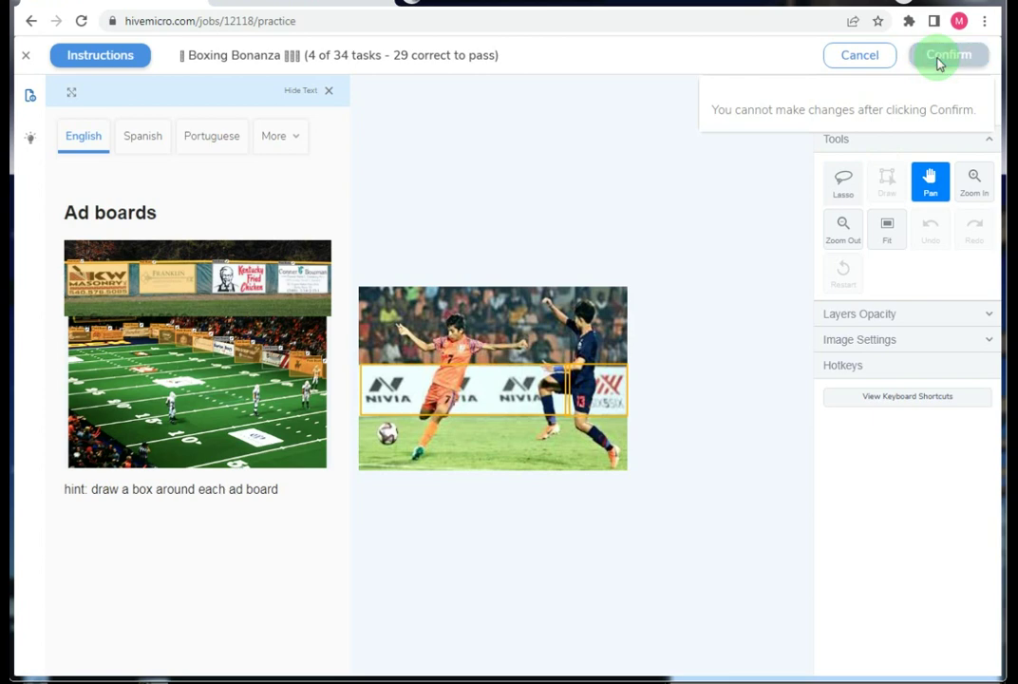
Confirm task 4's ad-board boxes for grading and hide the hint text.
{"action": "left_click", "coordinate": [939, 59]}
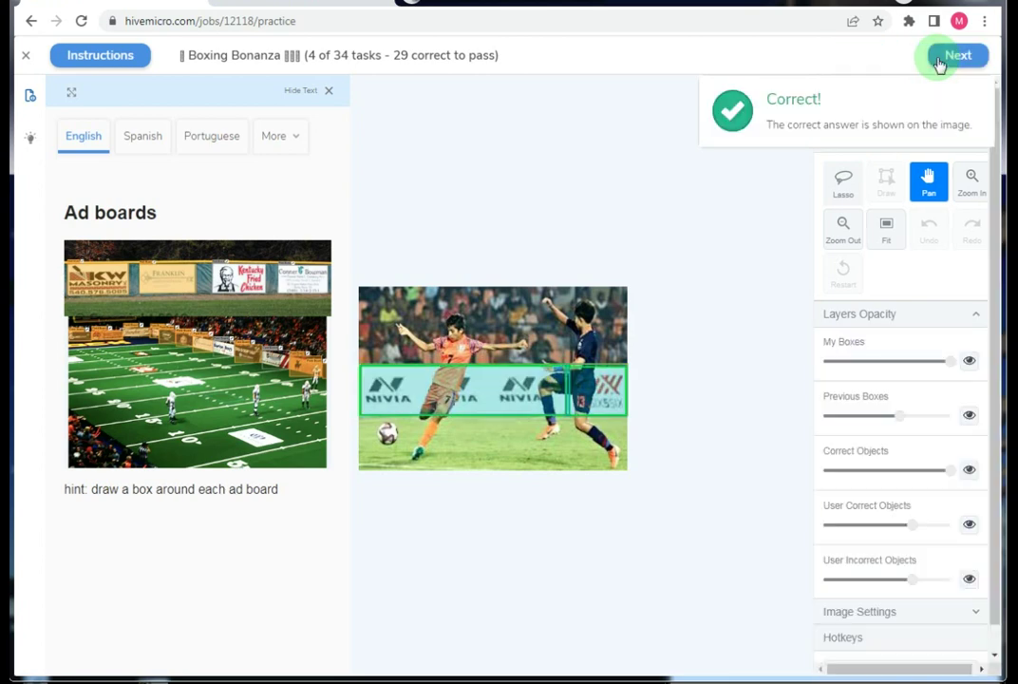
{"action": "left_click", "coordinate": [330, 92]}
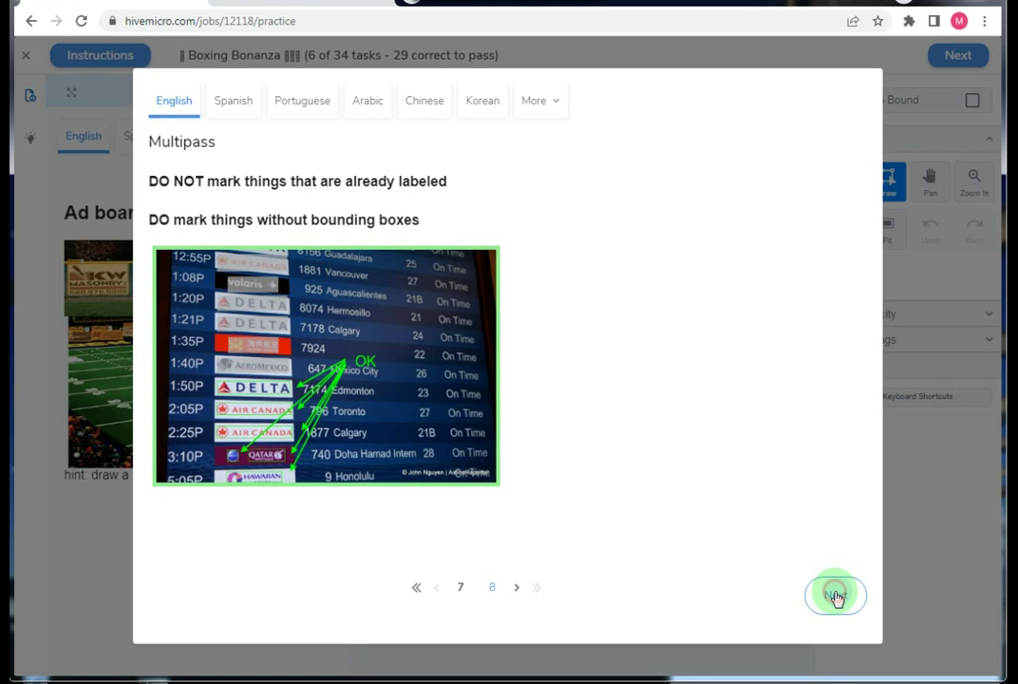
Read instructions page 8's field-goal-post ad examples, then take the section test.
{"action": "left_click", "coordinate": [836, 596]}
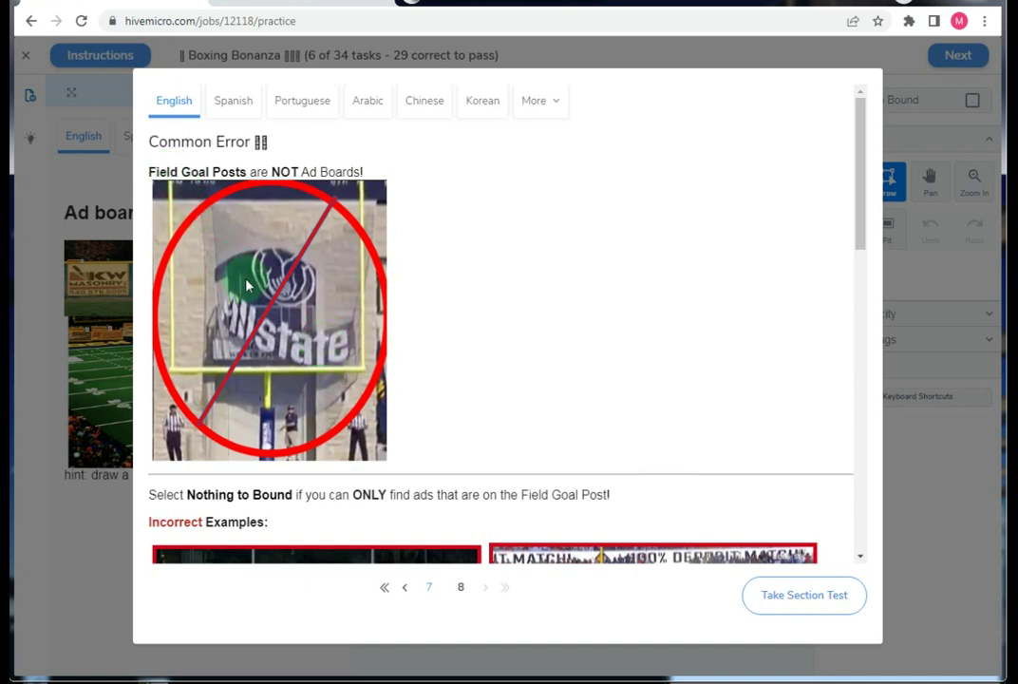
{"action": "scroll", "coordinate": [276, 321], "scroll_direction": "down", "scroll_amount": 2}
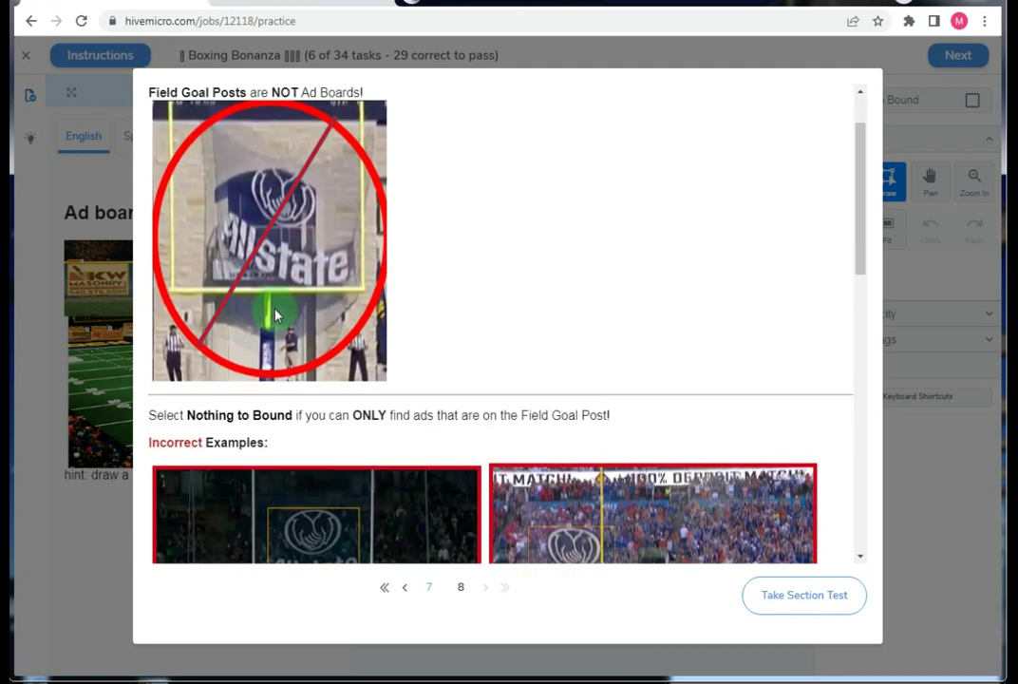
{"action": "scroll", "coordinate": [285, 328], "scroll_direction": "up", "scroll_amount": 2}
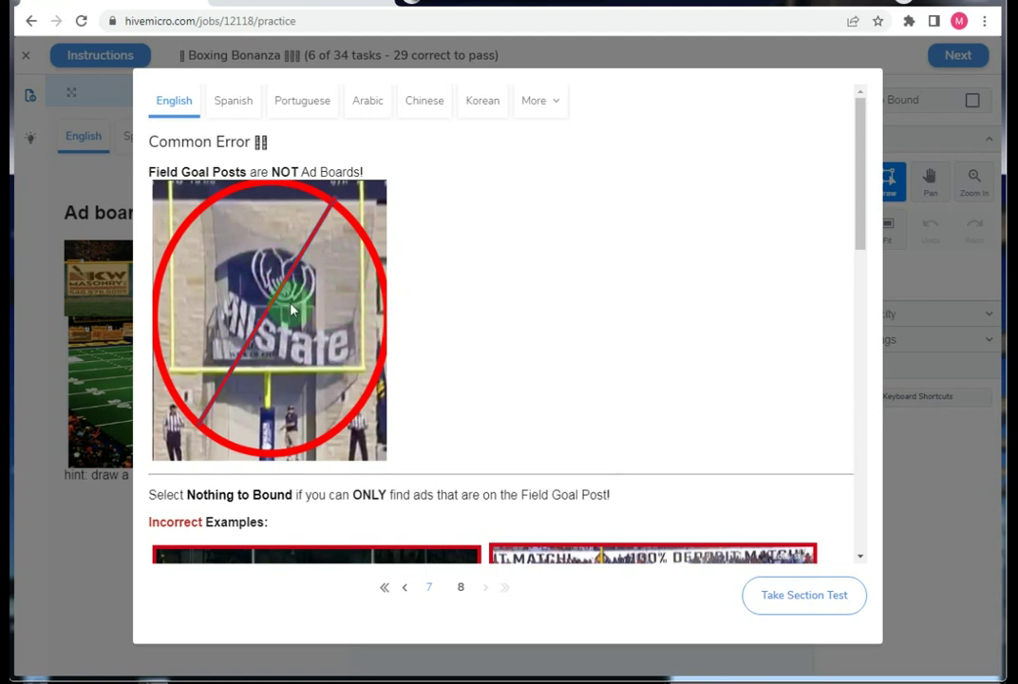
{"action": "scroll", "coordinate": [304, 313], "scroll_direction": "down", "scroll_amount": 2}
{"action": "scroll", "coordinate": [341, 328], "scroll_direction": "down", "scroll_amount": 2}
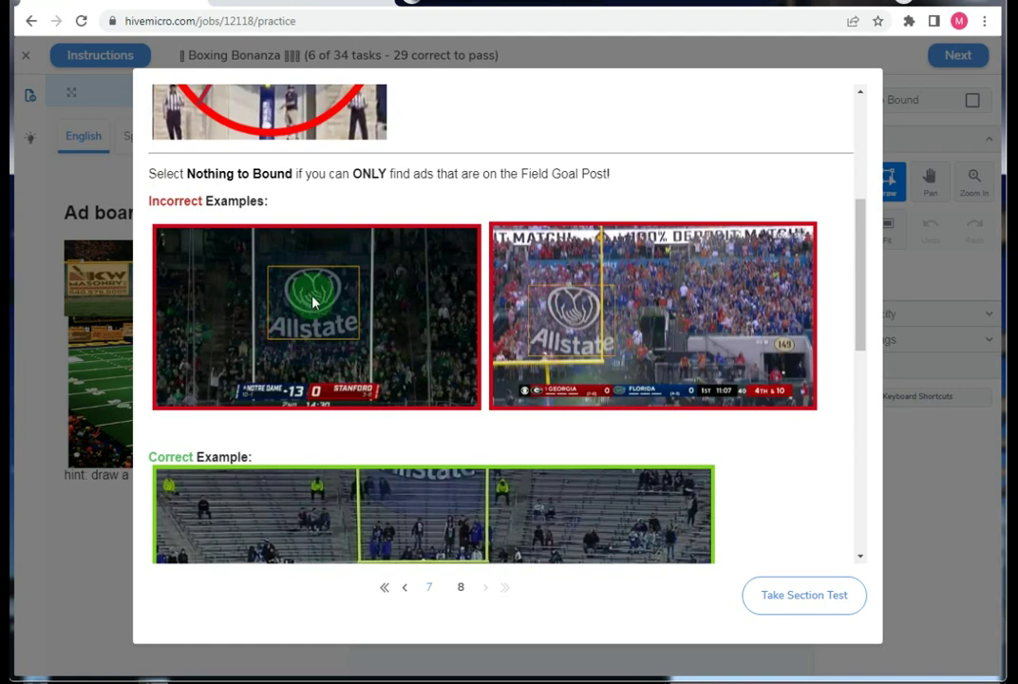
{"action": "scroll", "coordinate": [334, 346], "scroll_direction": "down", "scroll_amount": 2}
{"action": "scroll", "coordinate": [378, 266], "scroll_direction": "up", "scroll_amount": 1}
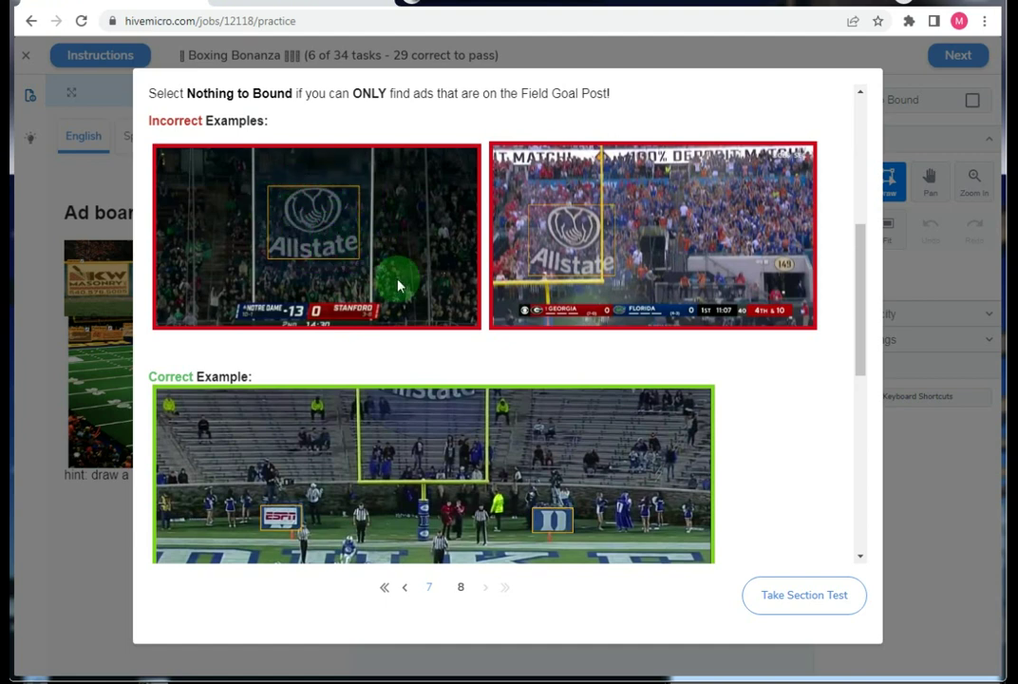
{"action": "scroll", "coordinate": [399, 285], "scroll_direction": "down", "scroll_amount": 1}
{"action": "scroll", "coordinate": [399, 285], "scroll_direction": "down", "scroll_amount": 2}
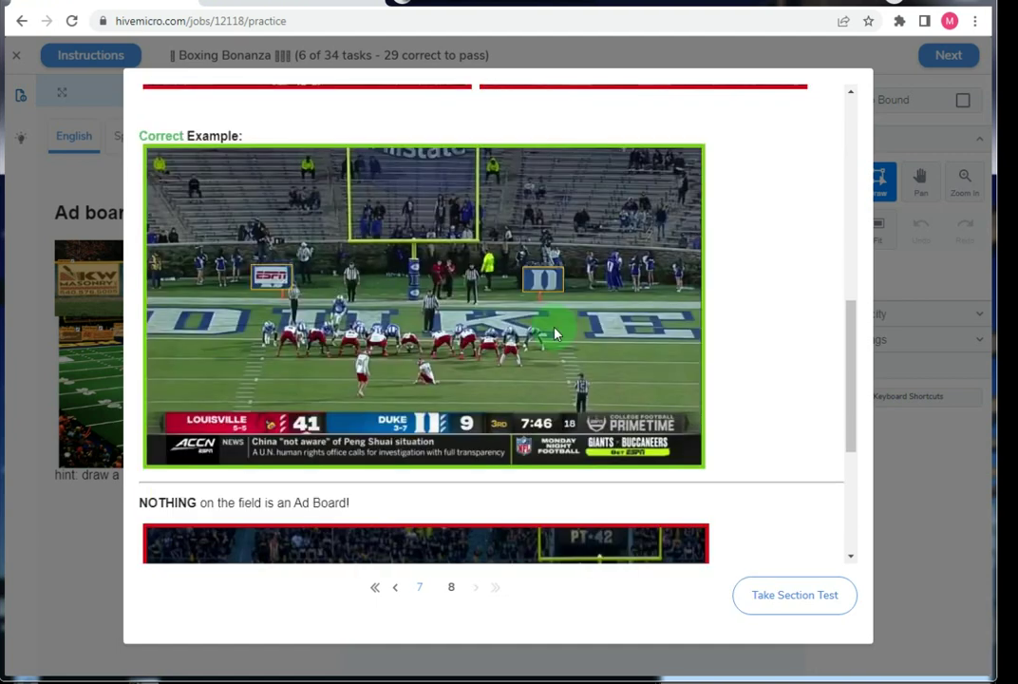
{"action": "scroll", "coordinate": [555, 333], "scroll_direction": "down", "scroll_amount": 2}
{"action": "scroll", "coordinate": [480, 289], "scroll_direction": "down", "scroll_amount": 2}
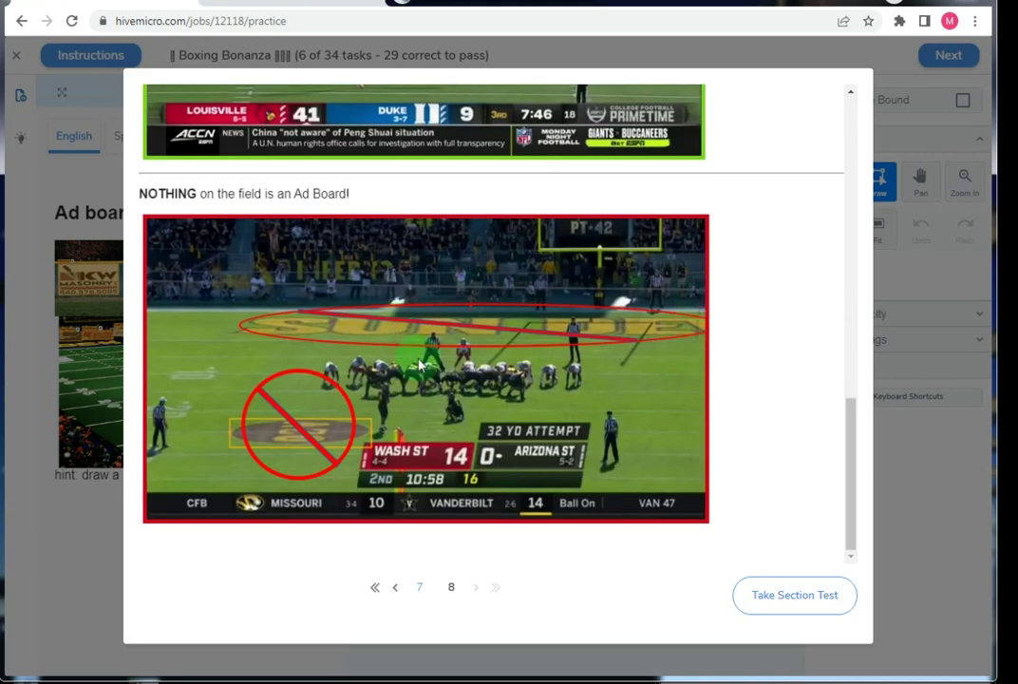
{"action": "scroll", "coordinate": [478, 284], "scroll_direction": "up", "scroll_amount": 3}
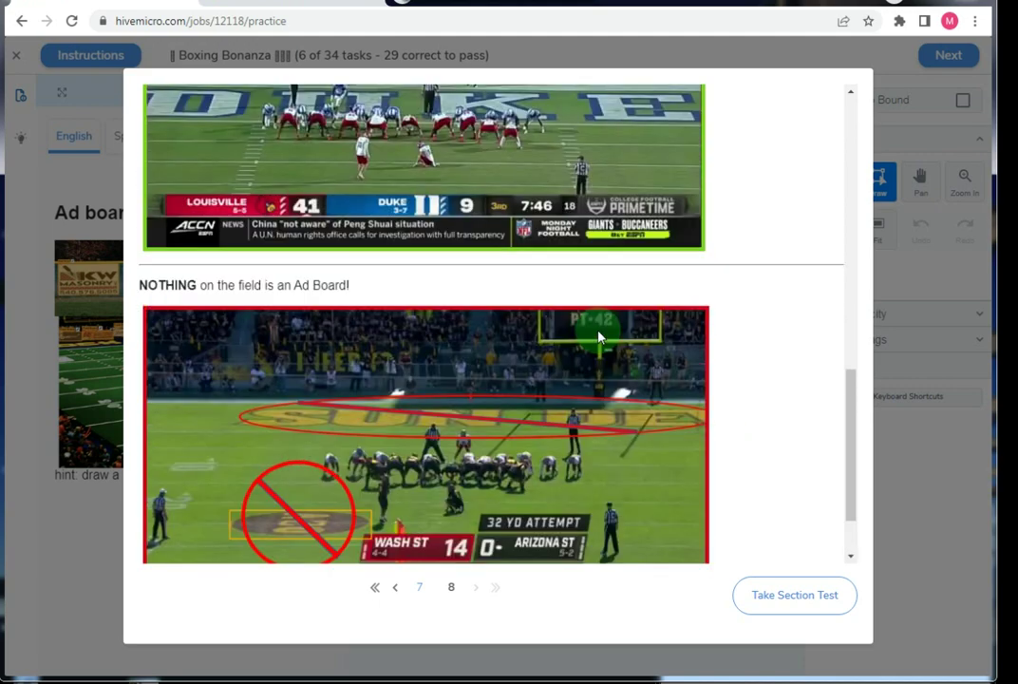
{"action": "scroll", "coordinate": [389, 306], "scroll_direction": "down", "scroll_amount": 2}
{"action": "scroll", "coordinate": [496, 318], "scroll_direction": "down", "scroll_amount": 1}
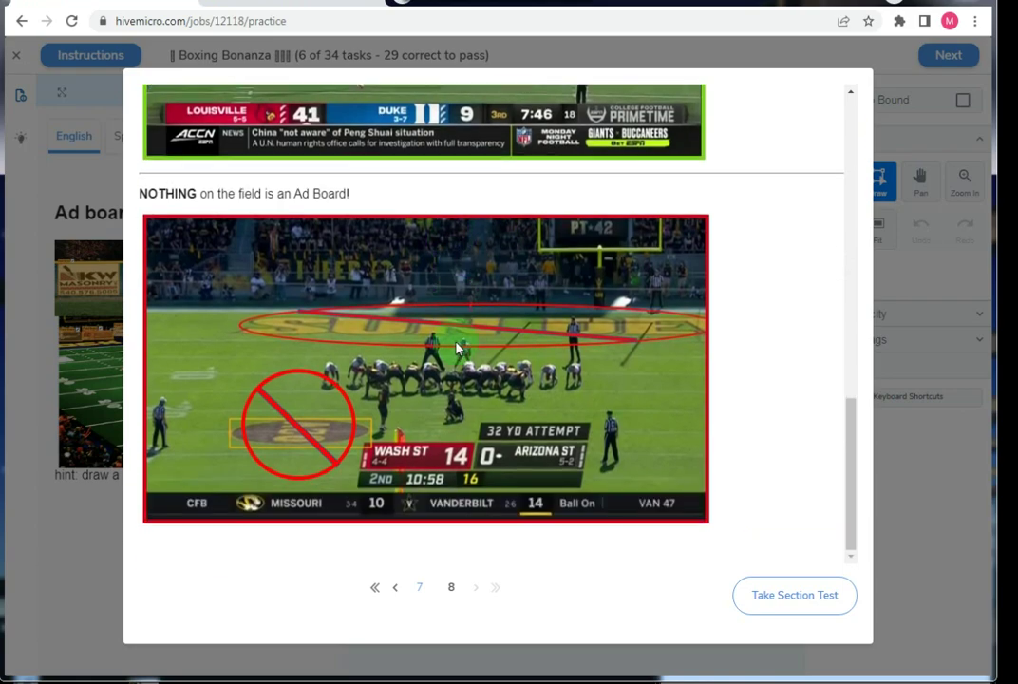
{"action": "left_click", "coordinate": [788, 597]}
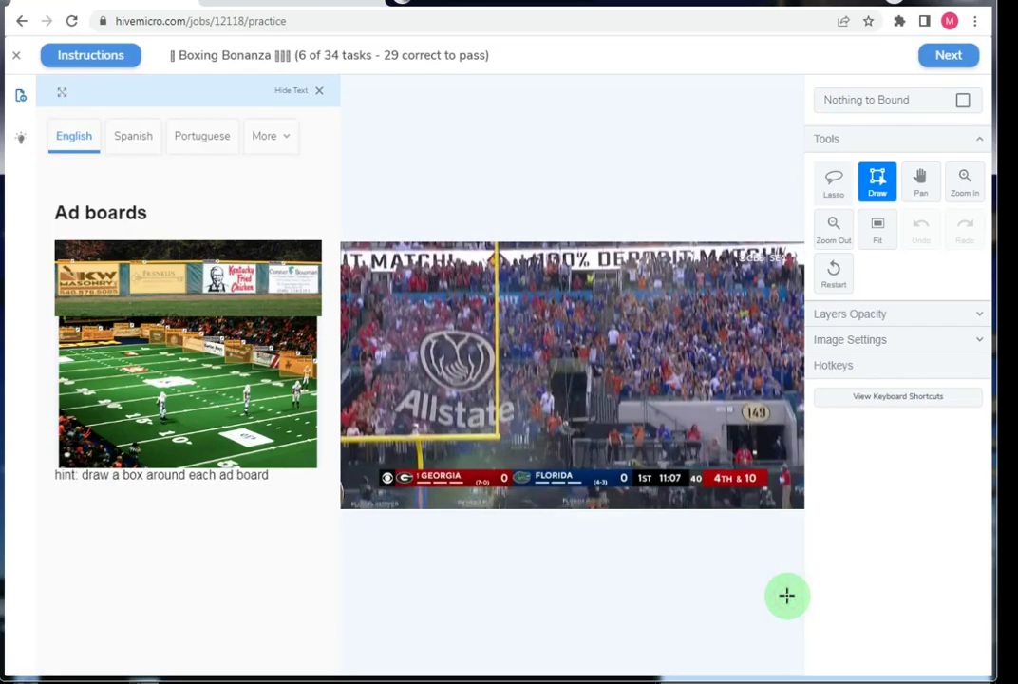
Mark task 6 as Nothing to Bound, then submit and confirm it.
{"action": "left_click", "coordinate": [318, 89]}
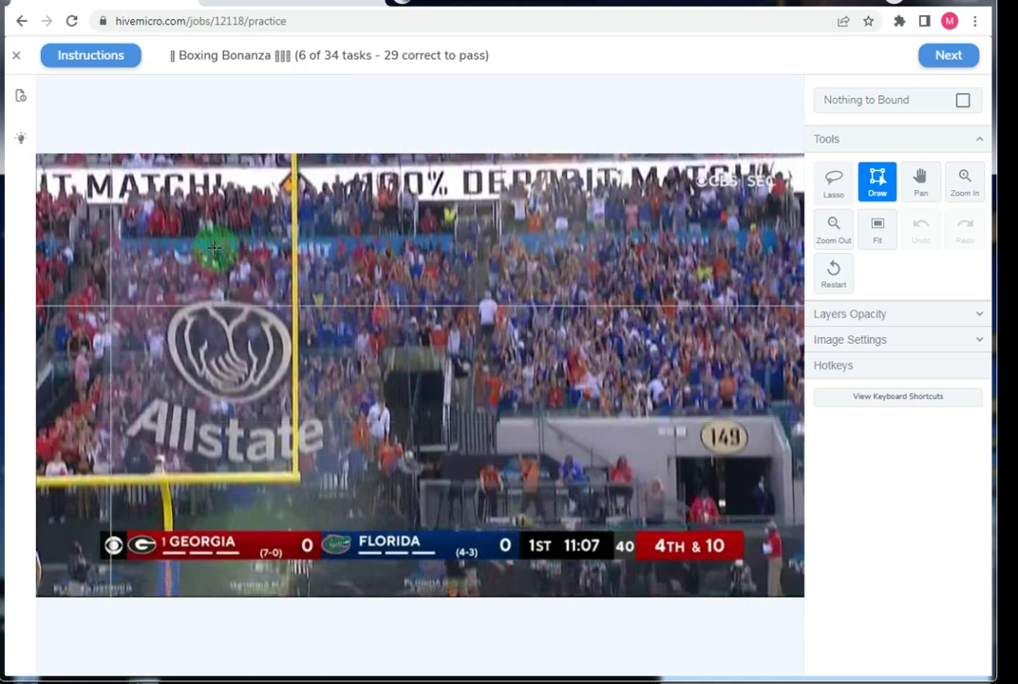
{"action": "left_click", "coordinate": [963, 99]}
{"action": "left_click", "coordinate": [950, 57]}
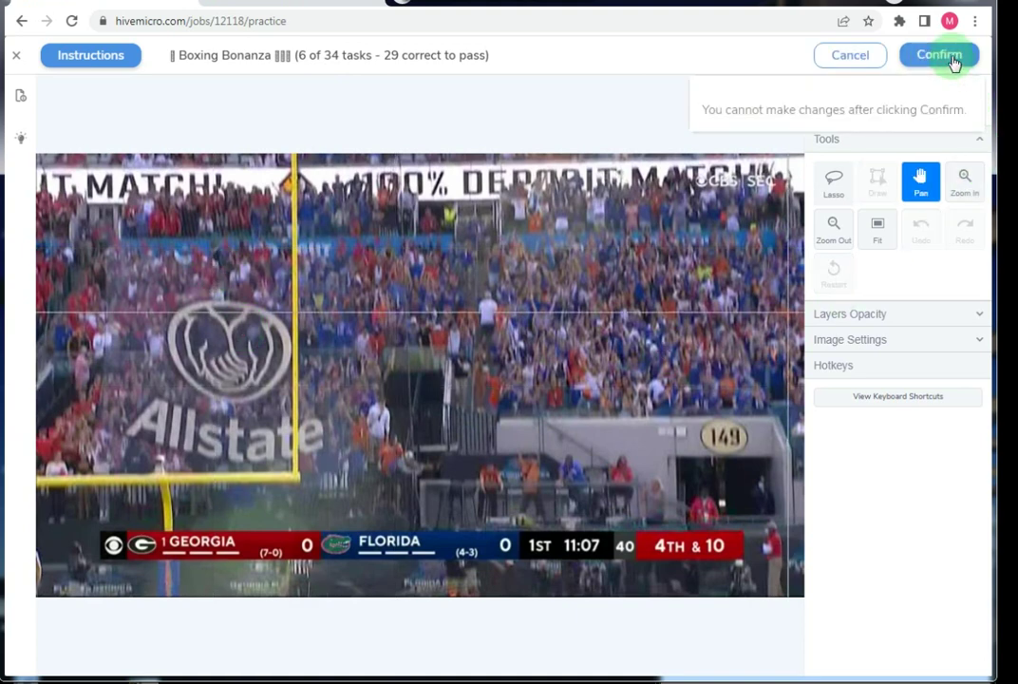
{"action": "left_click", "coordinate": [949, 57]}
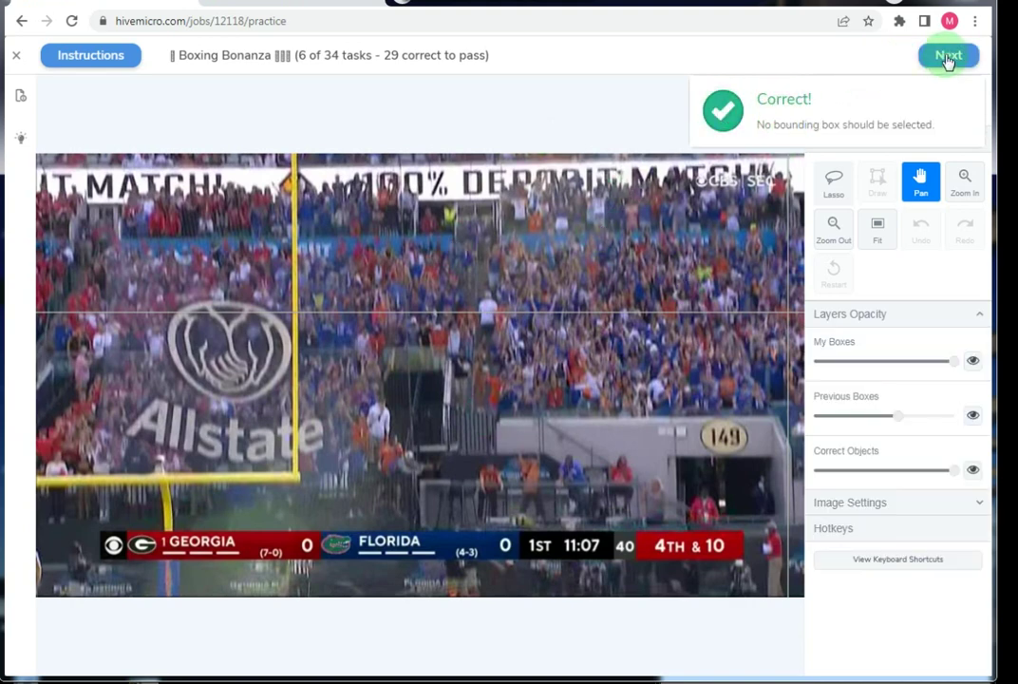
Mark task 7 as Nothing to Bound, submit and confirm, then advance to task 8.
{"action": "left_click", "coordinate": [948, 59]}
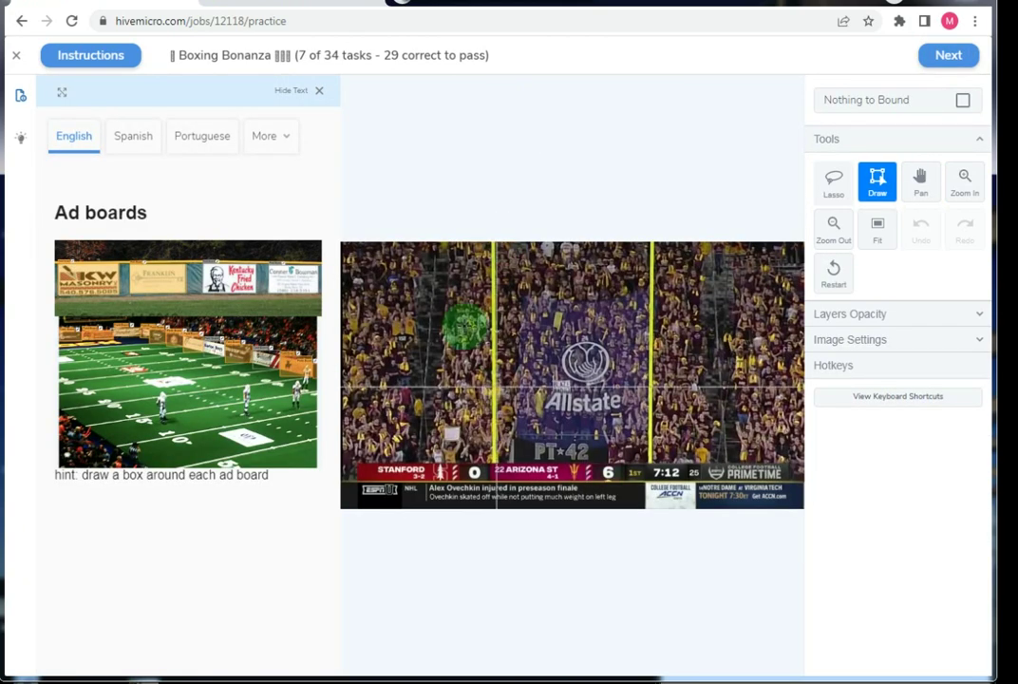
{"action": "left_click", "coordinate": [319, 89]}
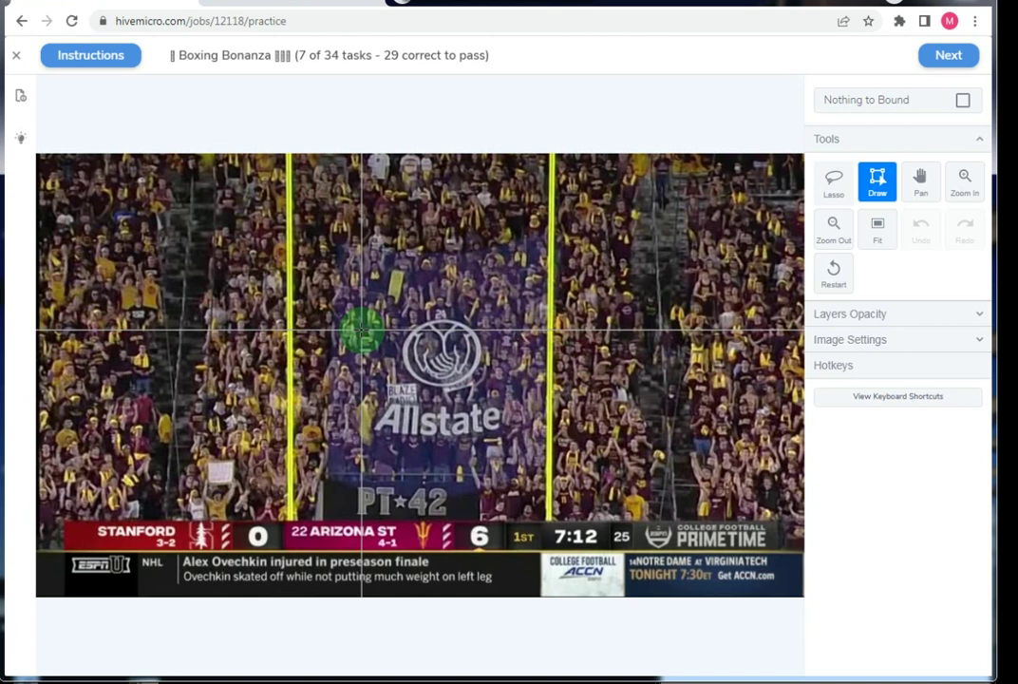
{"action": "left_click", "coordinate": [963, 100]}
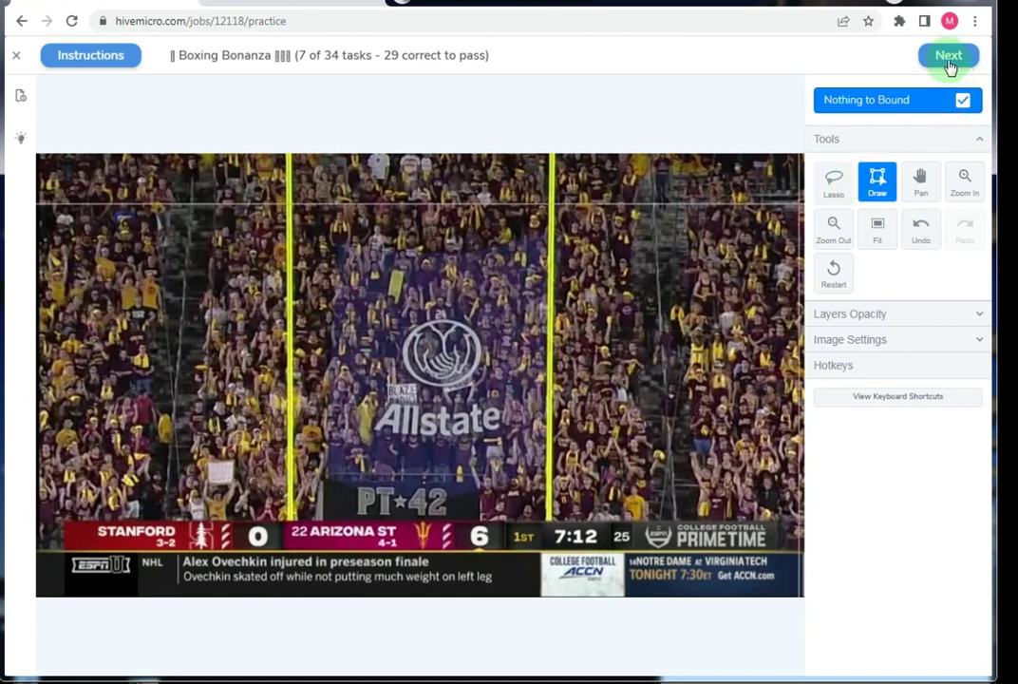
{"action": "left_click", "coordinate": [950, 61]}
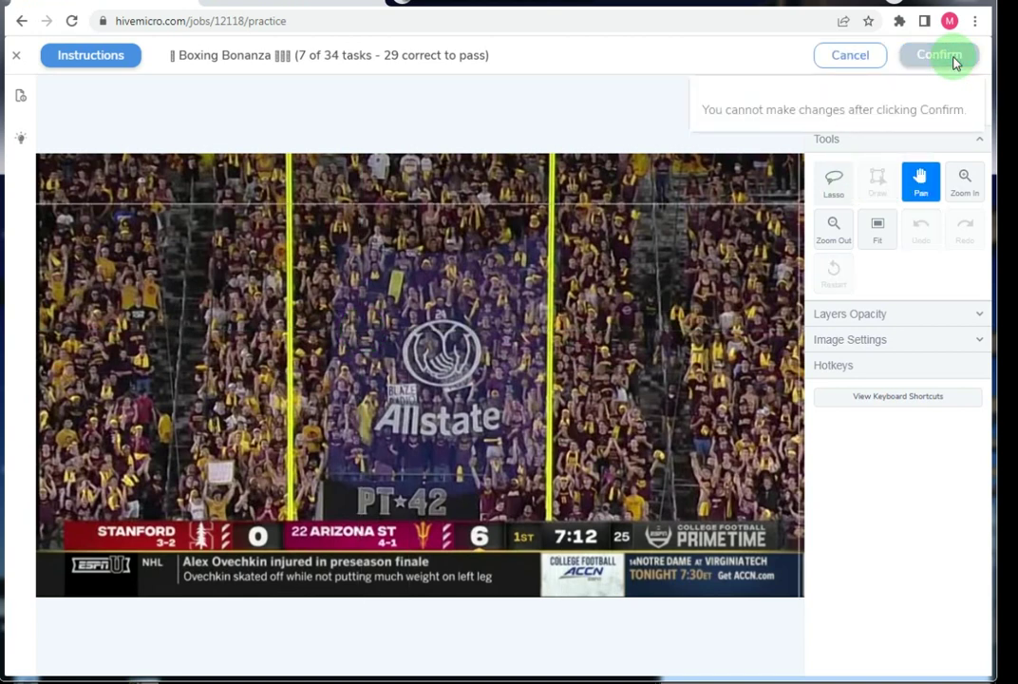
{"action": "left_click", "coordinate": [954, 58]}
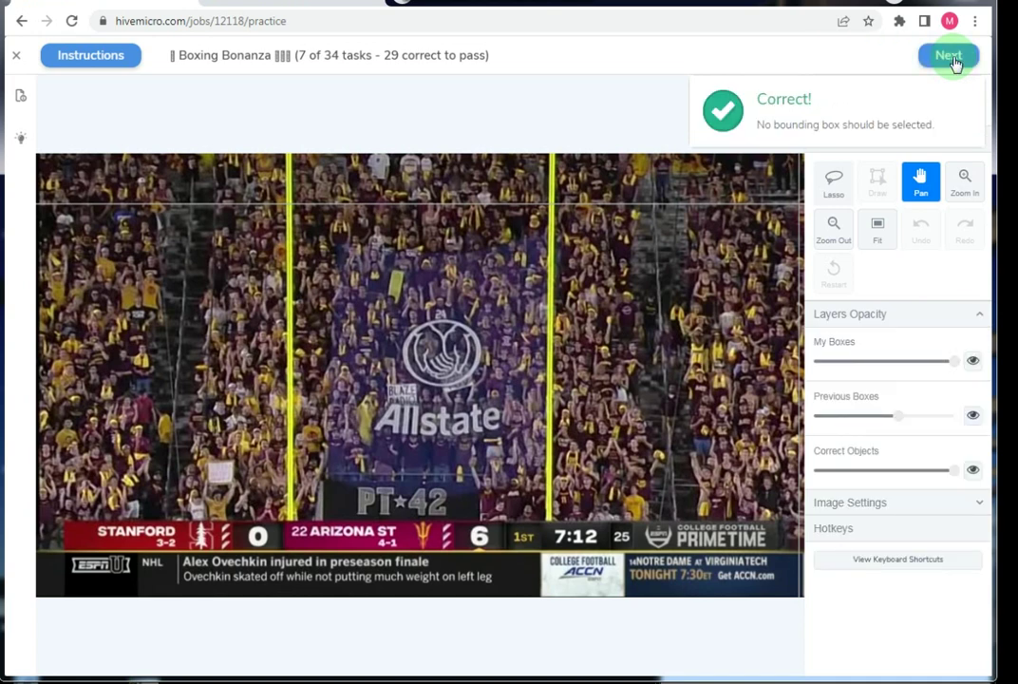
{"action": "left_click", "coordinate": [952, 59]}
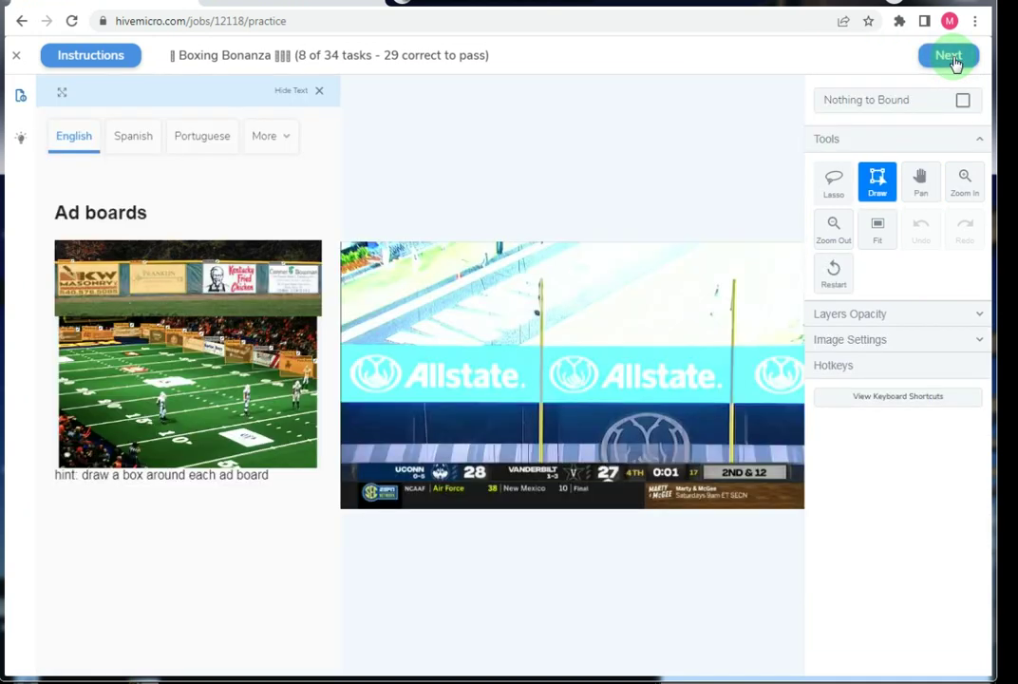
Draw one box stretching across the whole Allstate banner in task 8.
{"action": "left_click", "coordinate": [319, 93]}
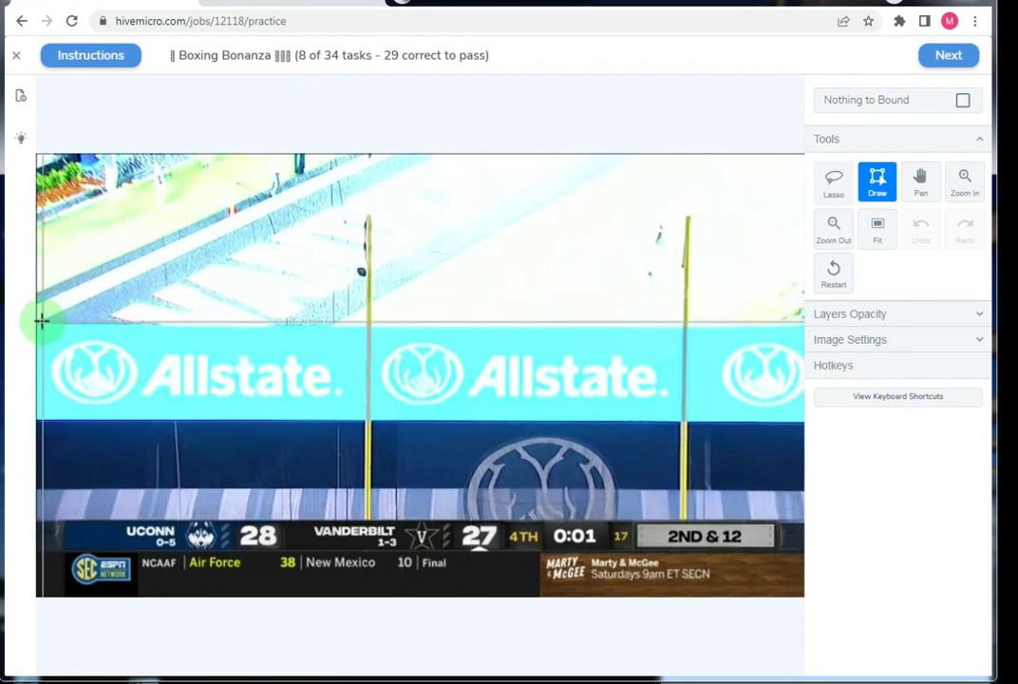
{"action": "left_click_drag", "start_coordinate": [36, 323], "coordinate": [402, 401]}
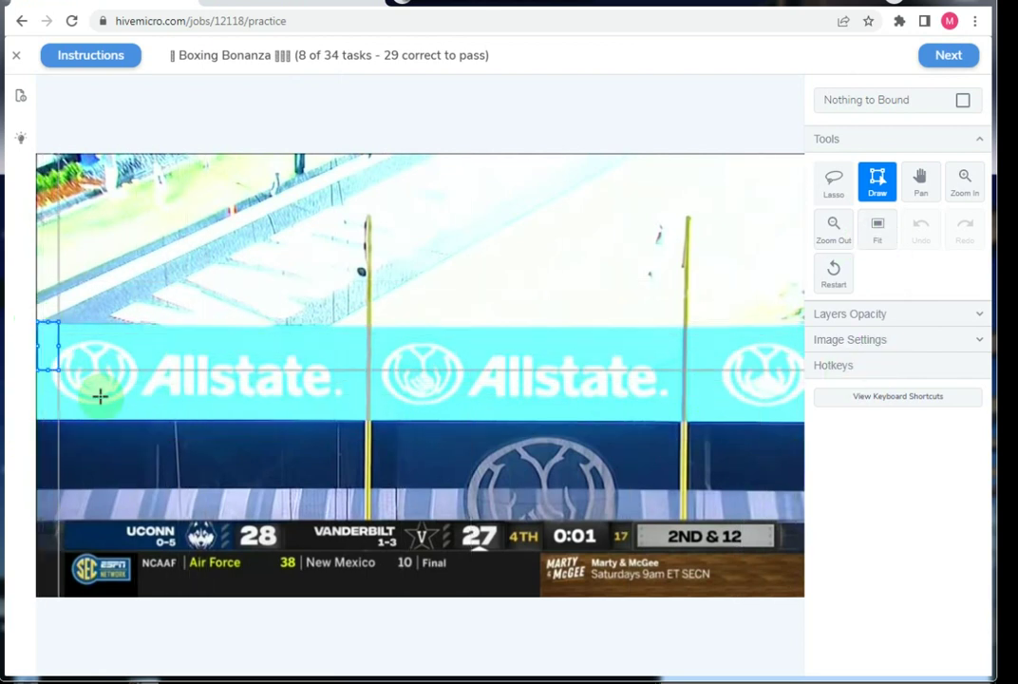
{"action": "left_click_drag", "start_coordinate": [475, 403], "coordinate": [802, 427]}
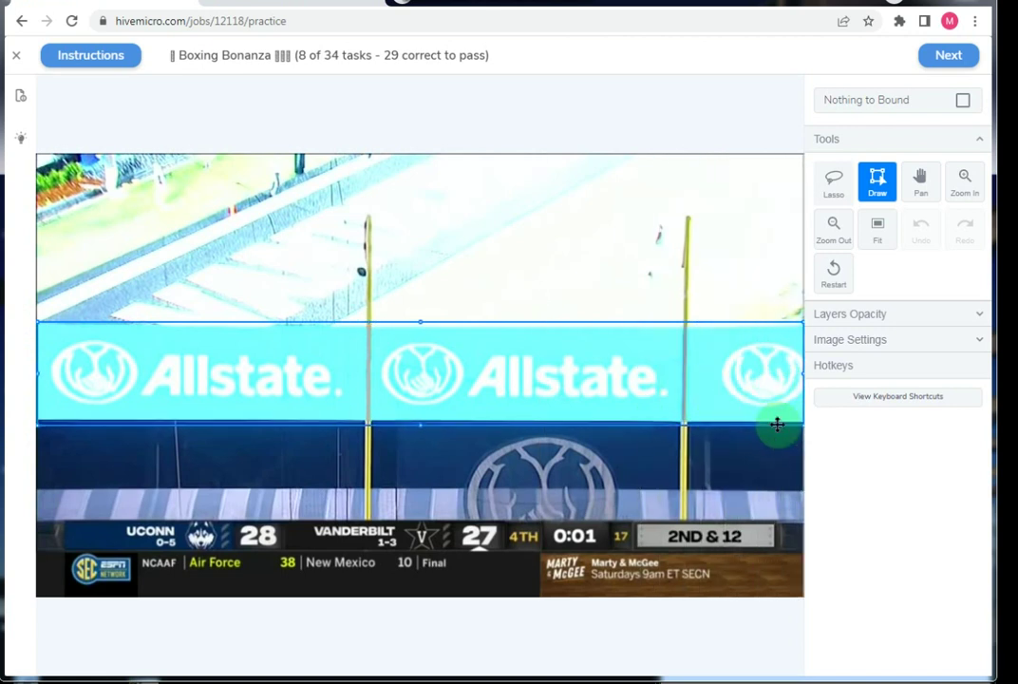
{"action": "left_click", "coordinate": [417, 421]}
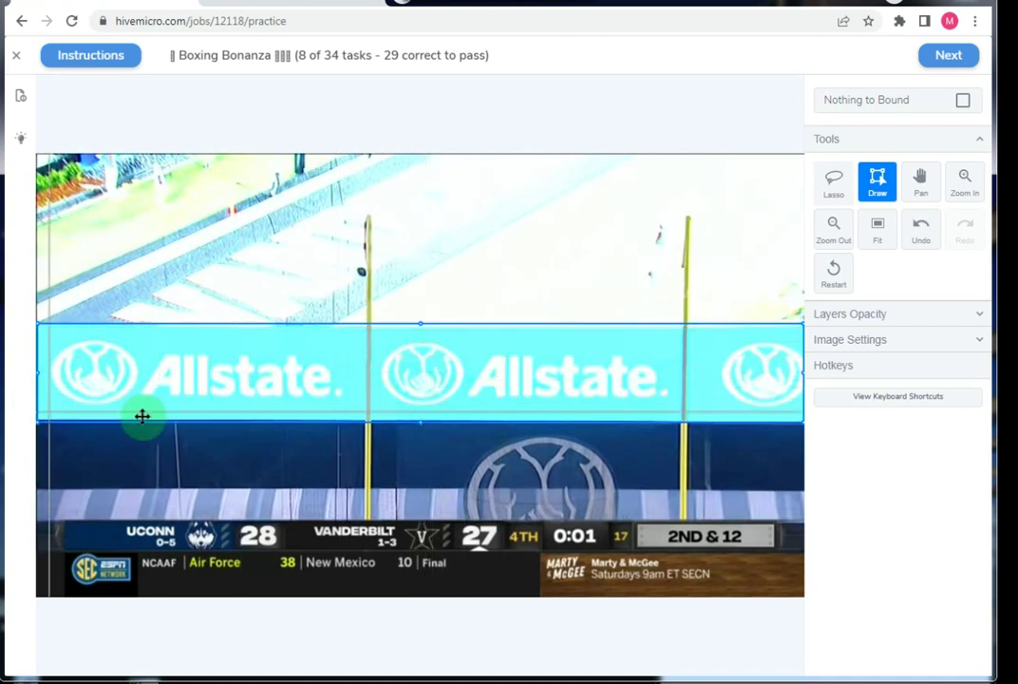
{"action": "scroll", "coordinate": [469, 441], "scroll_direction": "down", "scroll_amount": 2}
{"action": "scroll", "coordinate": [469, 440], "scroll_direction": "down", "scroll_amount": 1}
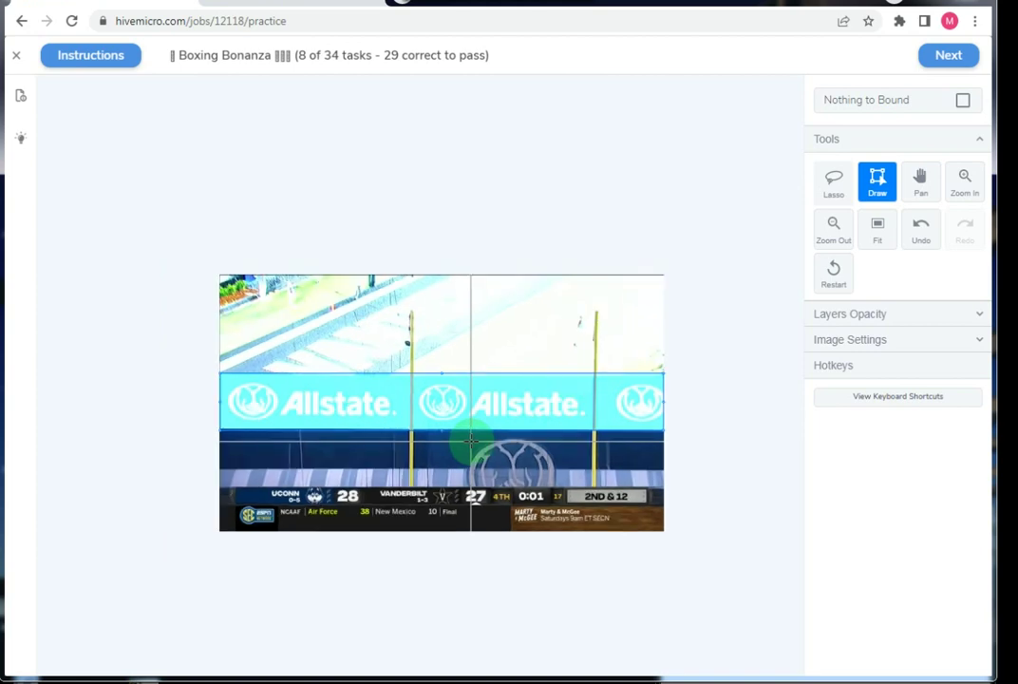
{"action": "scroll", "coordinate": [443, 427], "scroll_direction": "up", "scroll_amount": 1}
{"action": "scroll", "coordinate": [343, 399], "scroll_direction": "up", "scroll_amount": 2}
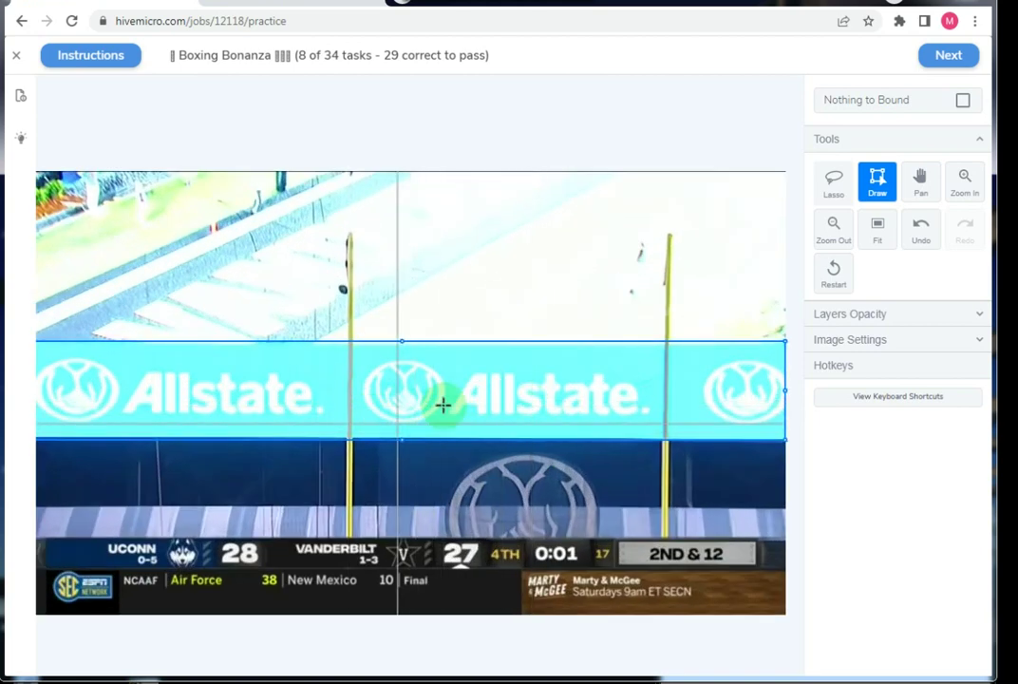
{"action": "scroll", "coordinate": [308, 394], "scroll_direction": "down", "scroll_amount": 1}
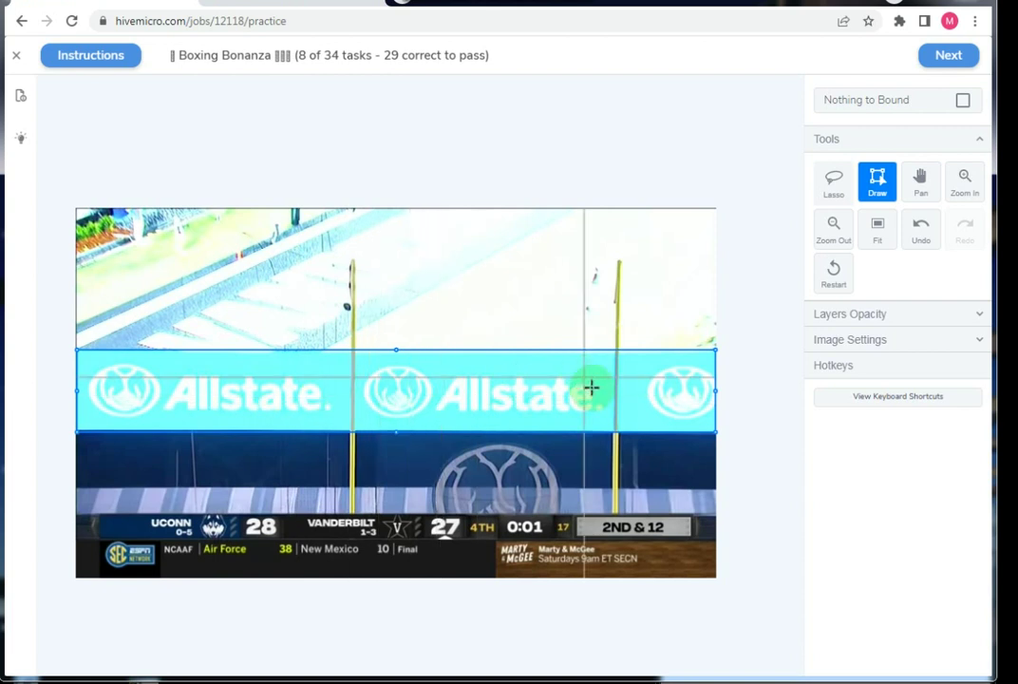
Submit and confirm the Allstate box, review the Incorrect result, then go to task 9.
{"action": "left_click", "coordinate": [950, 55]}
{"action": "left_click", "coordinate": [952, 57]}
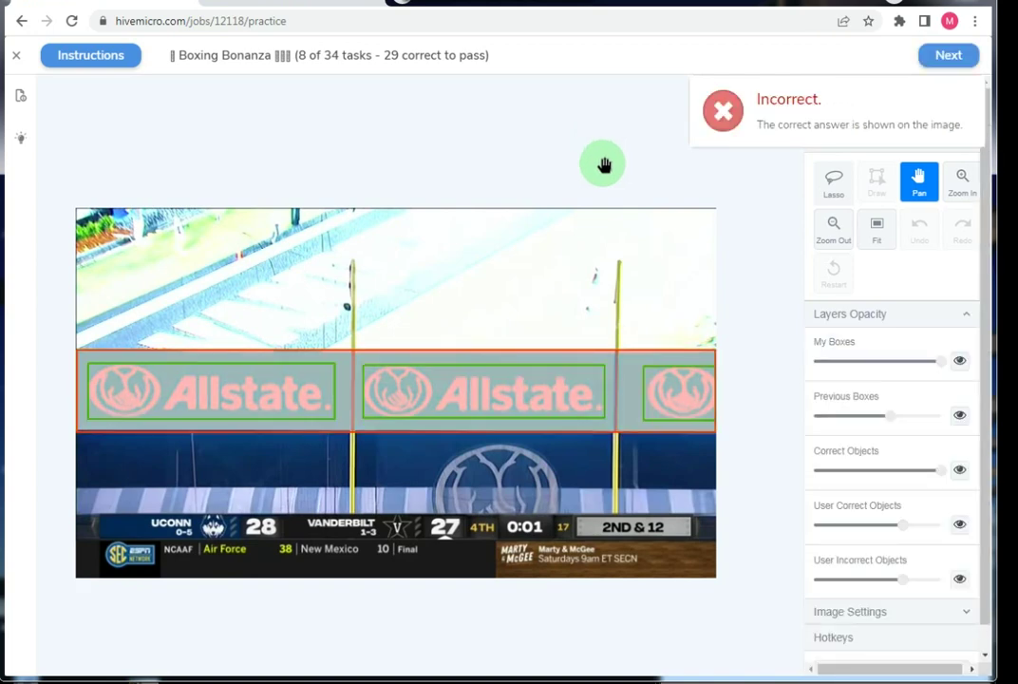
{"action": "scroll", "coordinate": [338, 448], "scroll_direction": "up", "scroll_amount": 2}
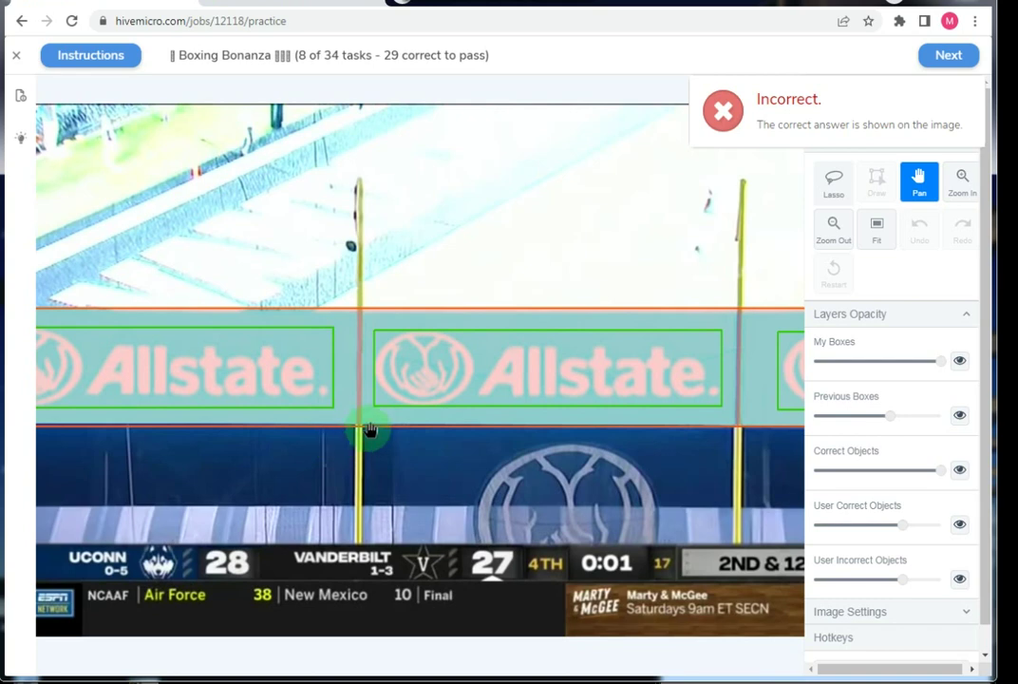
{"action": "scroll", "coordinate": [371, 430], "scroll_direction": "down", "scroll_amount": 2}
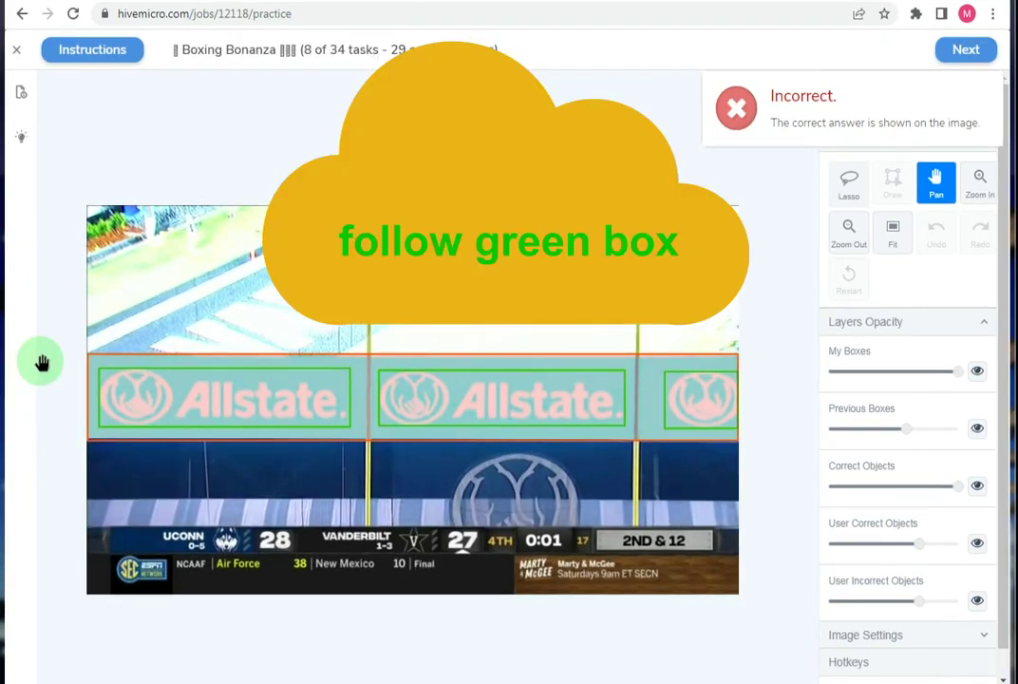
{"action": "left_click", "coordinate": [969, 50]}
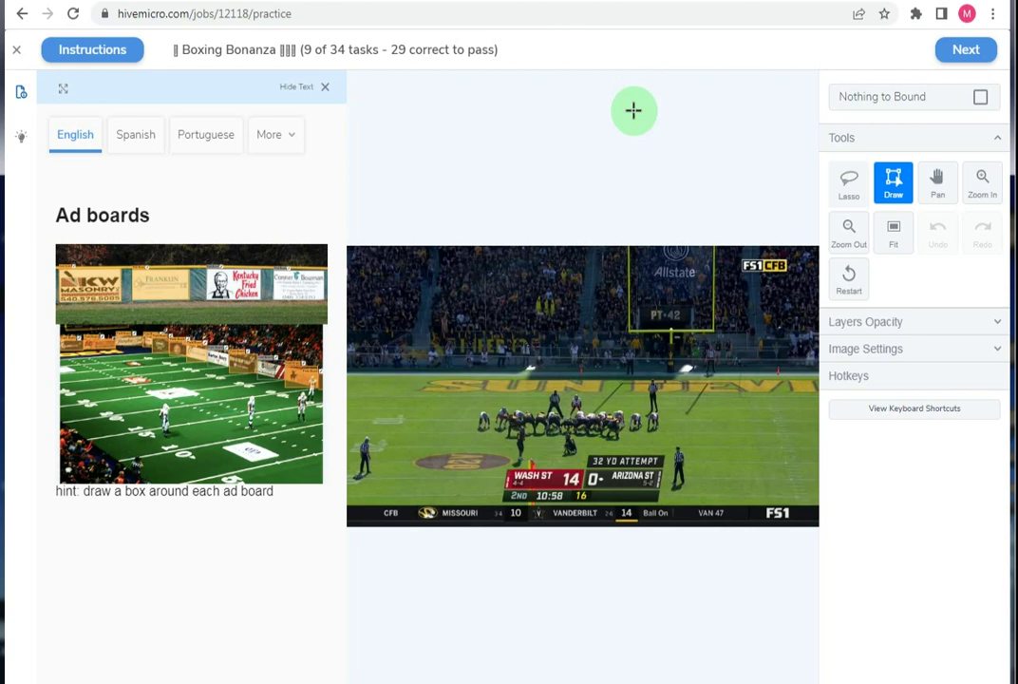
Mark task 9's field-goal image Nothing to Bound, submit, confirm, and continue to task 10.
{"action": "left_click", "coordinate": [324, 87]}
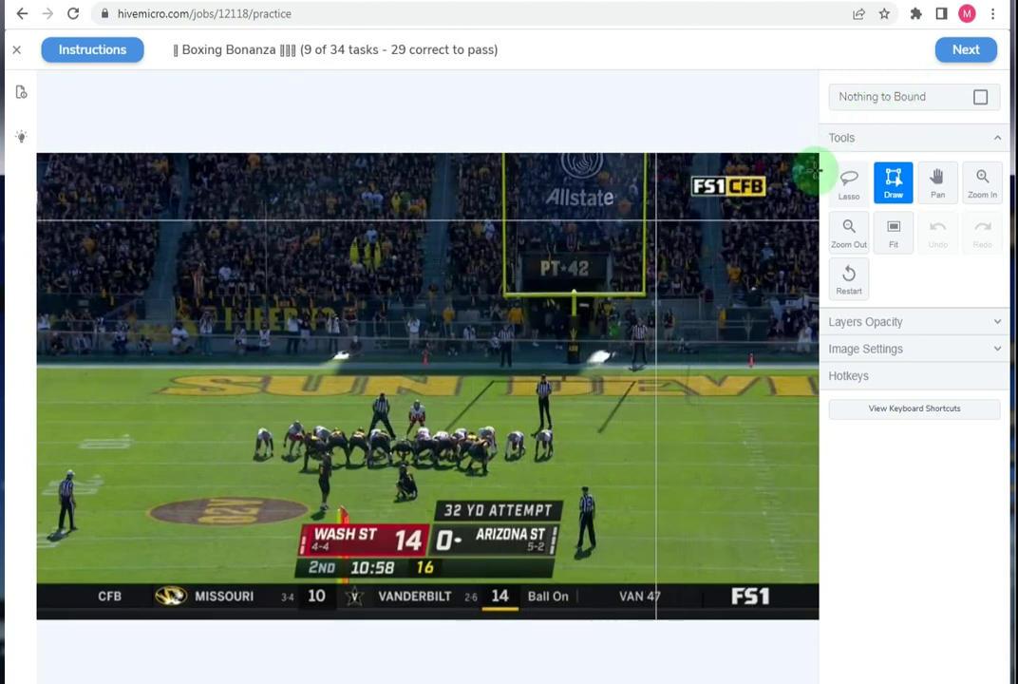
{"action": "left_click", "coordinate": [980, 95]}
{"action": "left_click", "coordinate": [968, 52]}
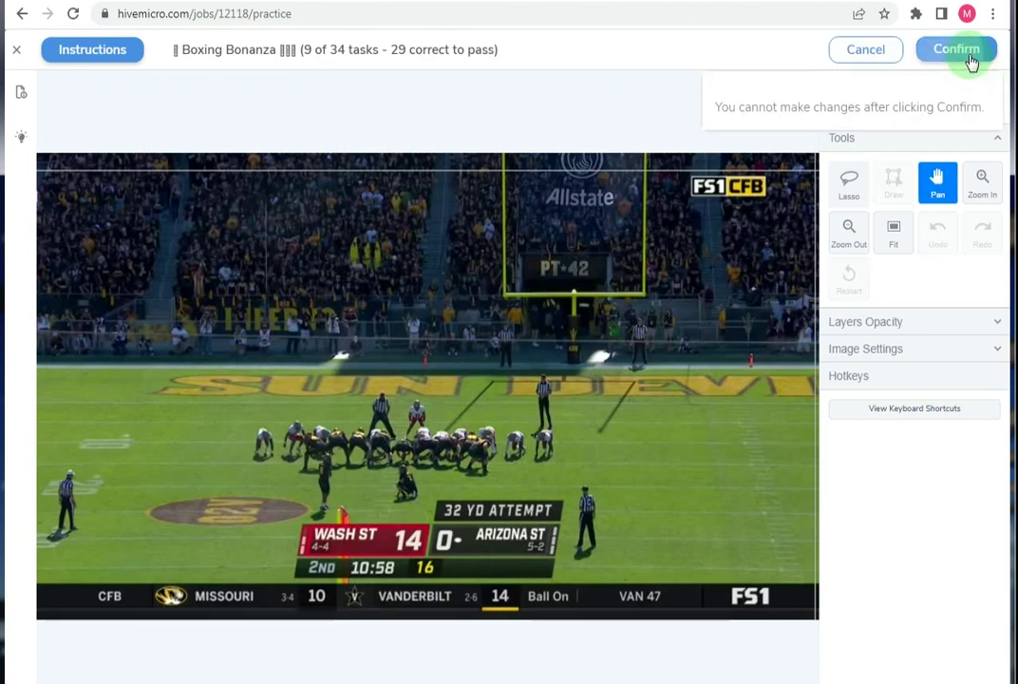
{"action": "left_click", "coordinate": [972, 60]}
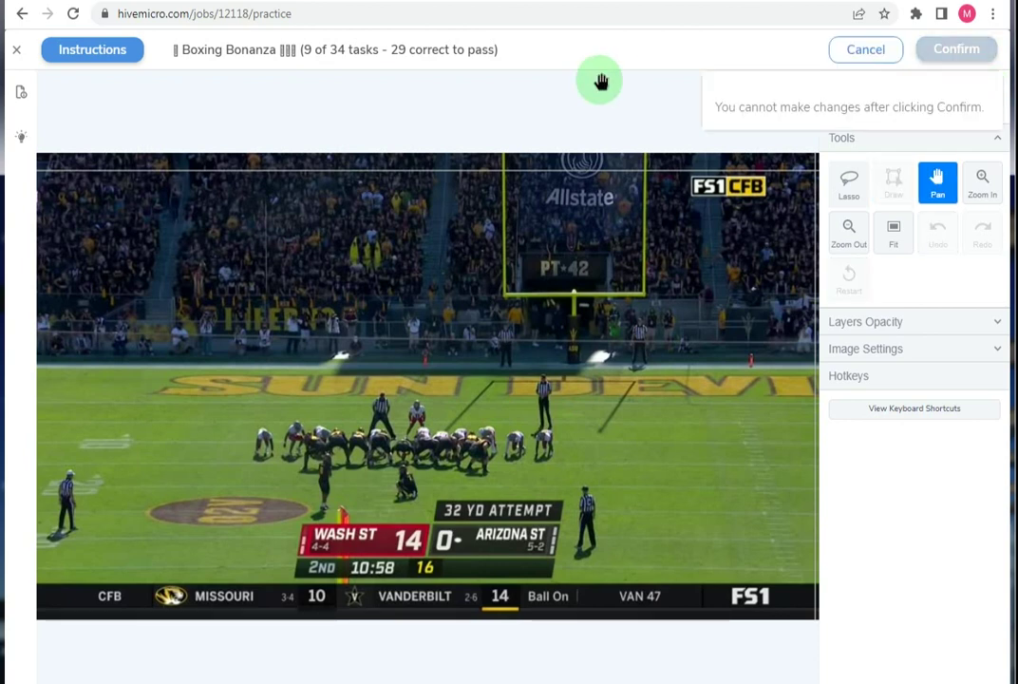
{"action": "left_click", "coordinate": [978, 53]}
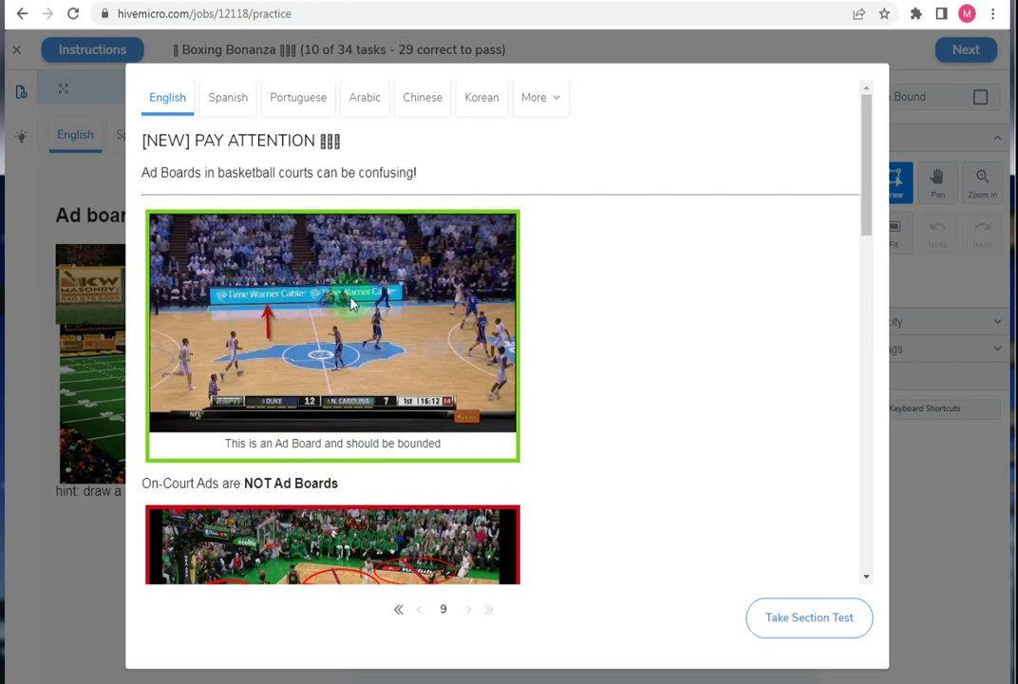
Scroll through the basketball ad-board examples, then close the guidance modal.
{"action": "scroll", "coordinate": [349, 299], "scroll_direction": "down", "scroll_amount": 3}
{"action": "scroll", "coordinate": [349, 275], "scroll_direction": "down", "scroll_amount": 1}
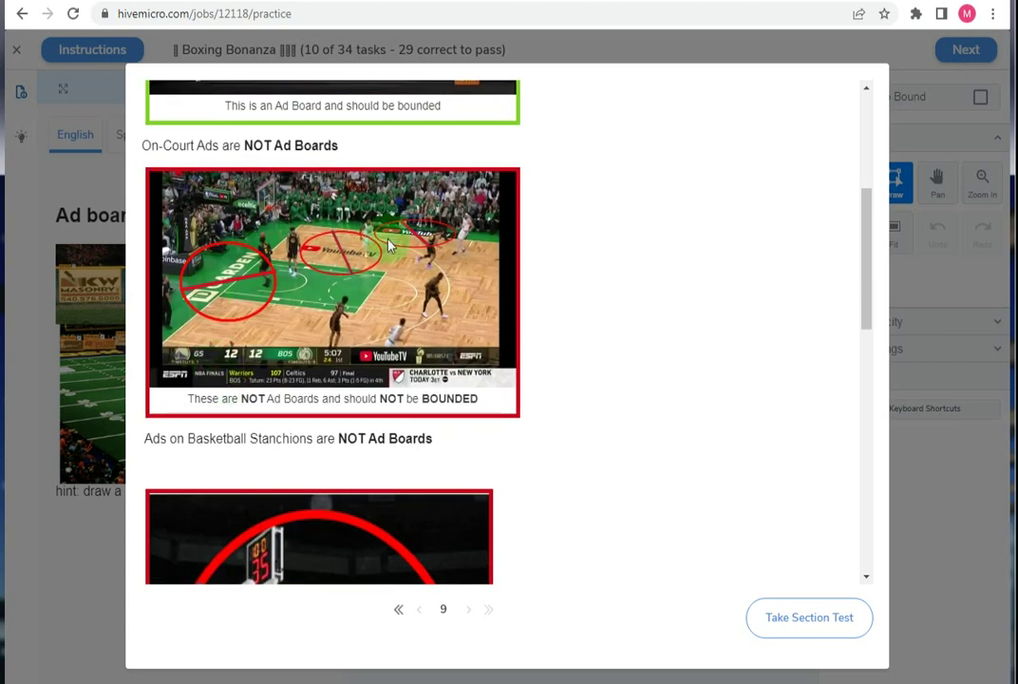
{"action": "scroll", "coordinate": [275, 323], "scroll_direction": "down", "scroll_amount": 3}
{"action": "scroll", "coordinate": [342, 347], "scroll_direction": "down", "scroll_amount": 2}
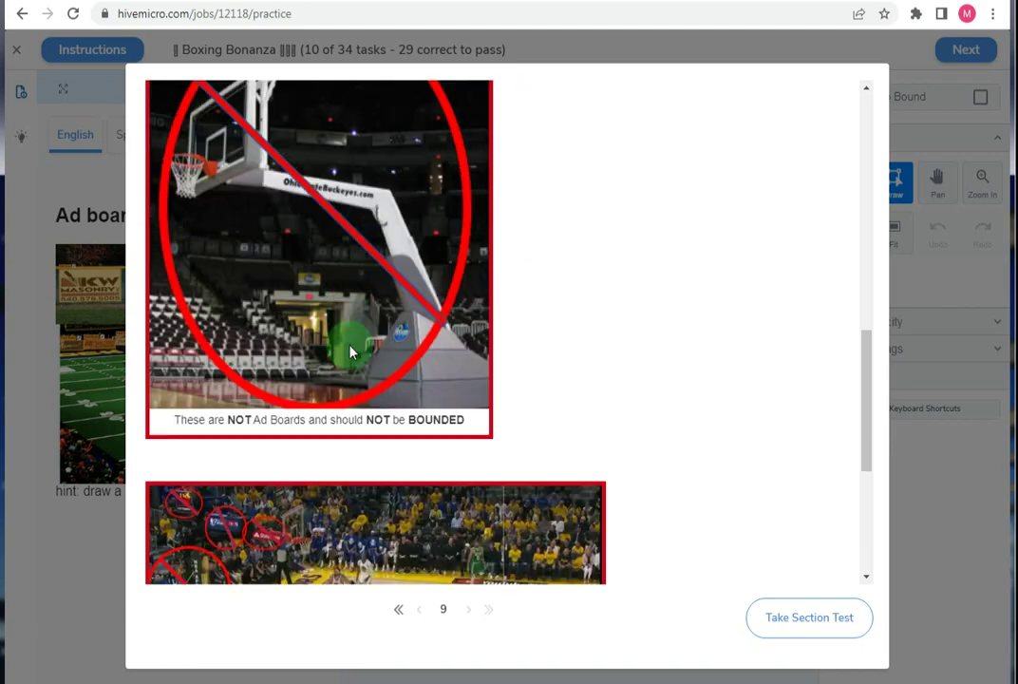
{"action": "scroll", "coordinate": [324, 332], "scroll_direction": "down", "scroll_amount": 3}
{"action": "scroll", "coordinate": [324, 336], "scroll_direction": "down", "scroll_amount": 1}
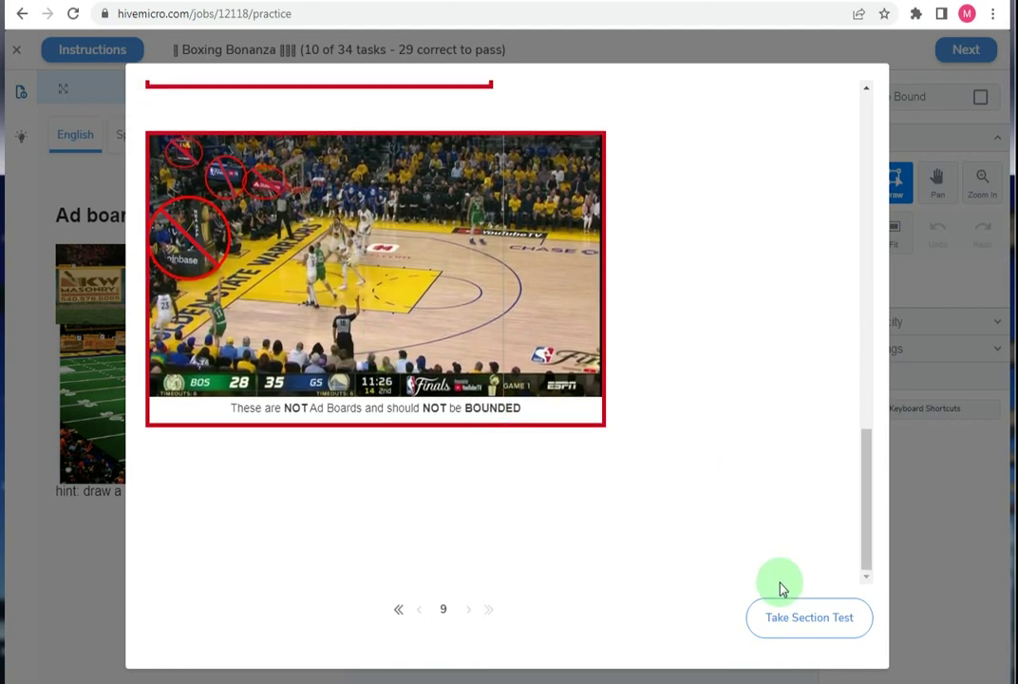
{"action": "left_click", "coordinate": [798, 624]}
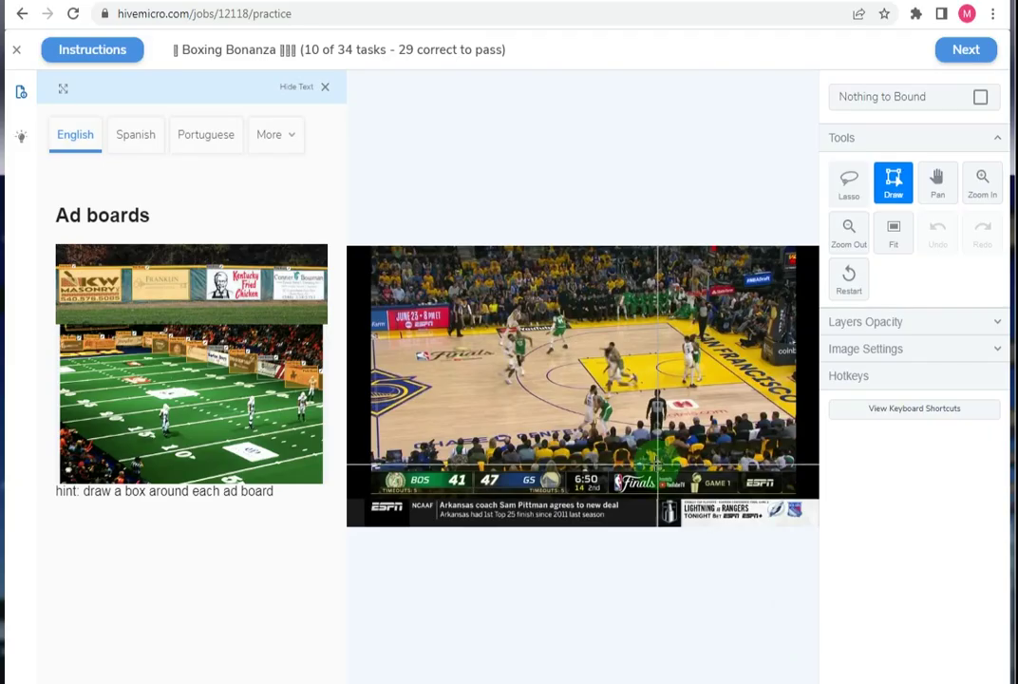
Hide the hint and box the JUNE 23 ESPN banner, adjusting its right and top edges.
{"action": "left_click", "coordinate": [323, 89]}
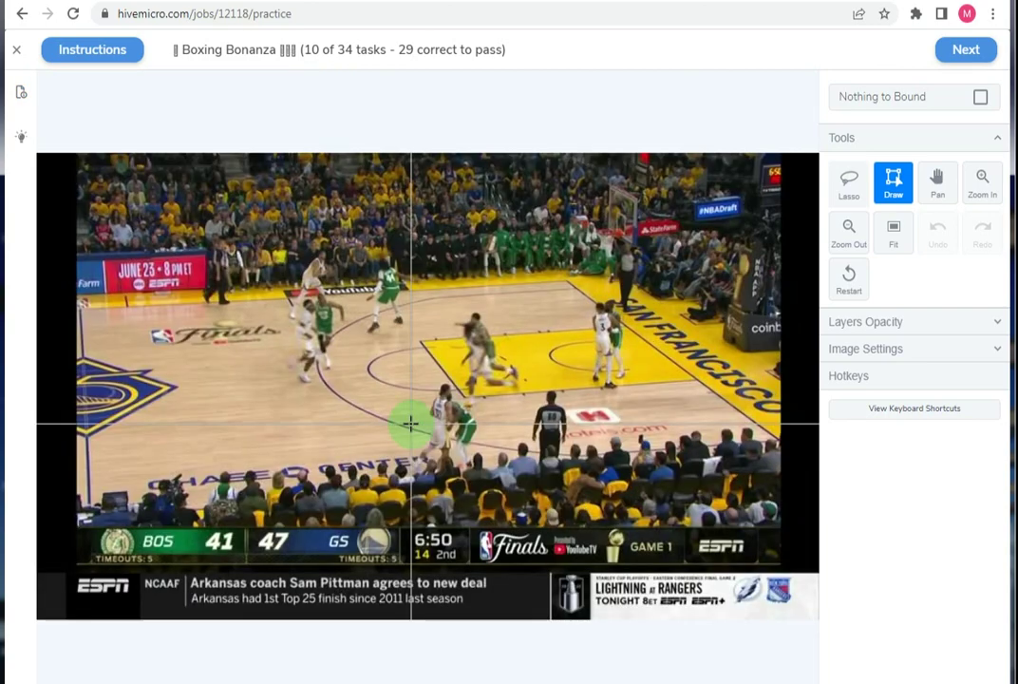
{"action": "scroll", "coordinate": [100, 243], "scroll_direction": "up", "scroll_amount": 3}
{"action": "scroll", "coordinate": [391, 310], "scroll_direction": "down", "scroll_amount": 2}
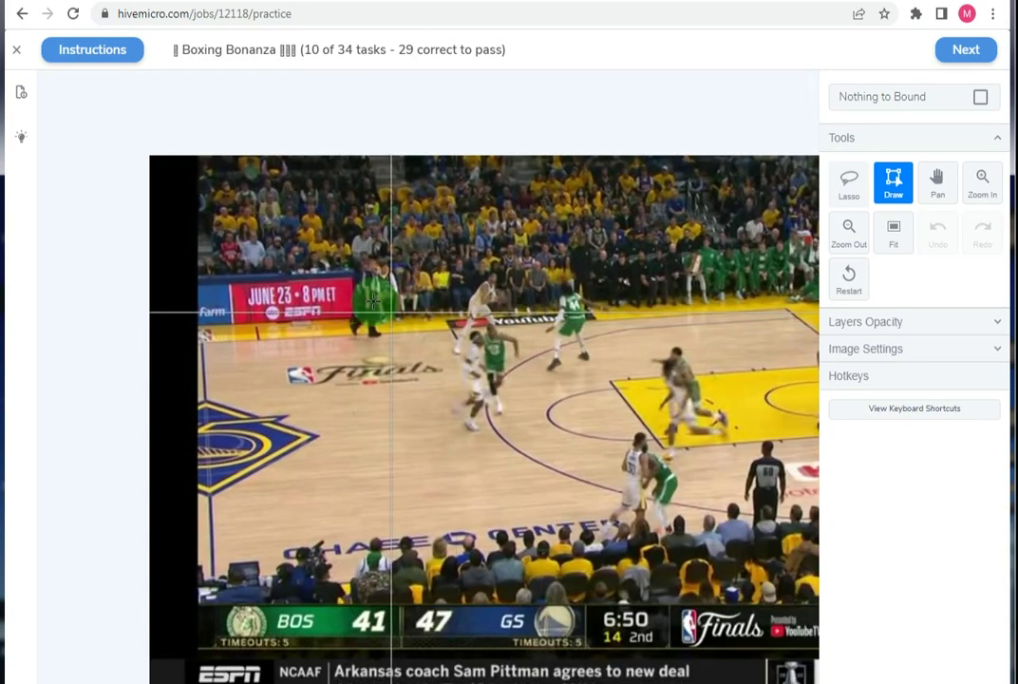
{"action": "scroll", "coordinate": [227, 266], "scroll_direction": "up", "scroll_amount": 1}
{"action": "scroll", "coordinate": [187, 282], "scroll_direction": "up", "scroll_amount": 1}
{"action": "scroll", "coordinate": [175, 283], "scroll_direction": "up", "scroll_amount": 1}
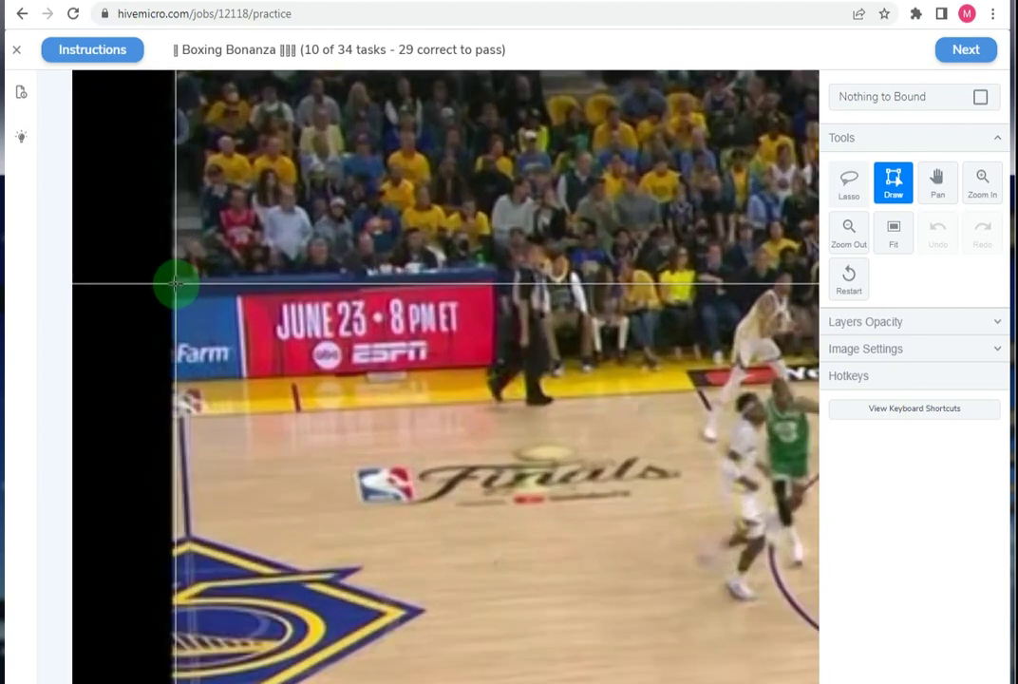
{"action": "left_click_drag", "start_coordinate": [173, 281], "coordinate": [493, 381]}
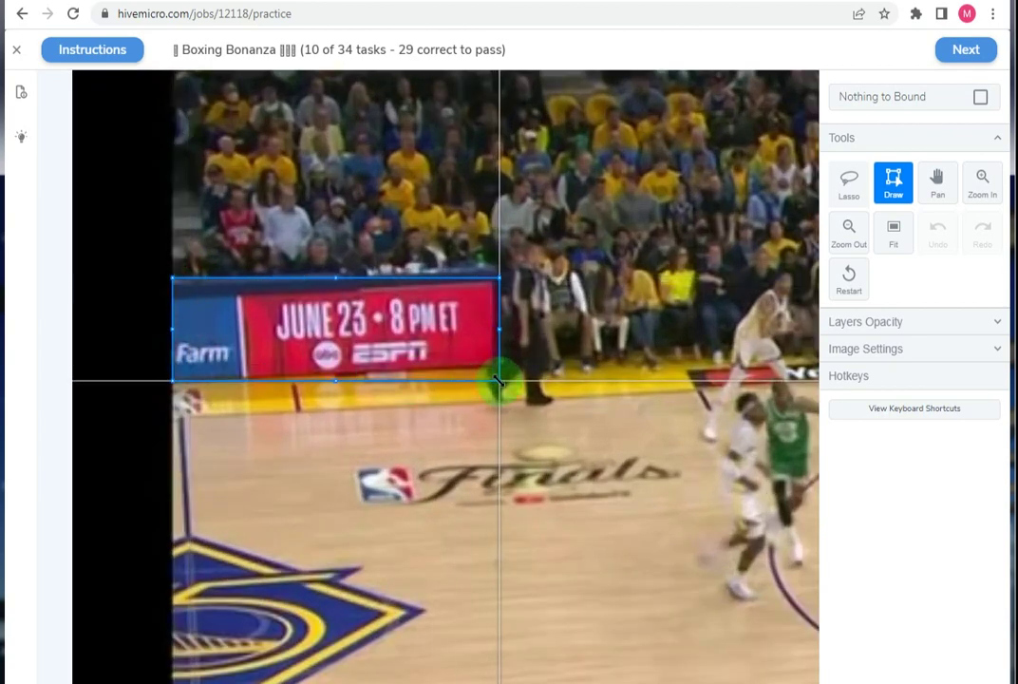
{"action": "left_click_drag", "start_coordinate": [493, 381], "coordinate": [500, 380]}
{"action": "left_click_drag", "start_coordinate": [336, 279], "coordinate": [329, 273]}
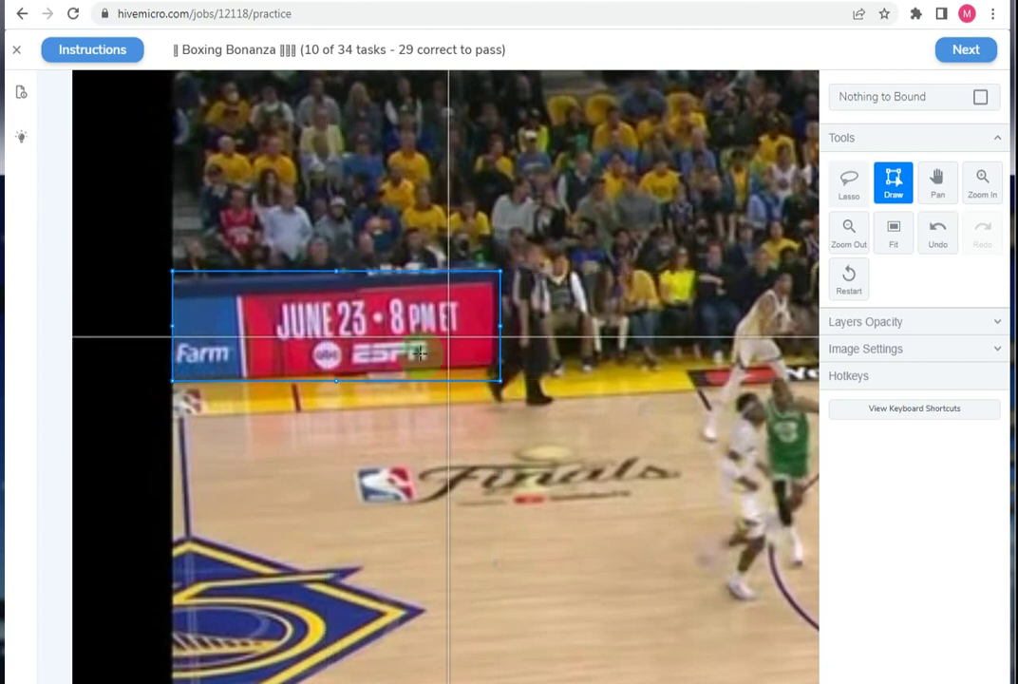
Submit the banner box and, once graded Correct, move on to task 11.
{"action": "scroll", "coordinate": [274, 328], "scroll_direction": "down", "scroll_amount": 3}
{"action": "scroll", "coordinate": [274, 328], "scroll_direction": "down", "scroll_amount": 2}
{"action": "scroll", "coordinate": [663, 340], "scroll_direction": "up", "scroll_amount": 5}
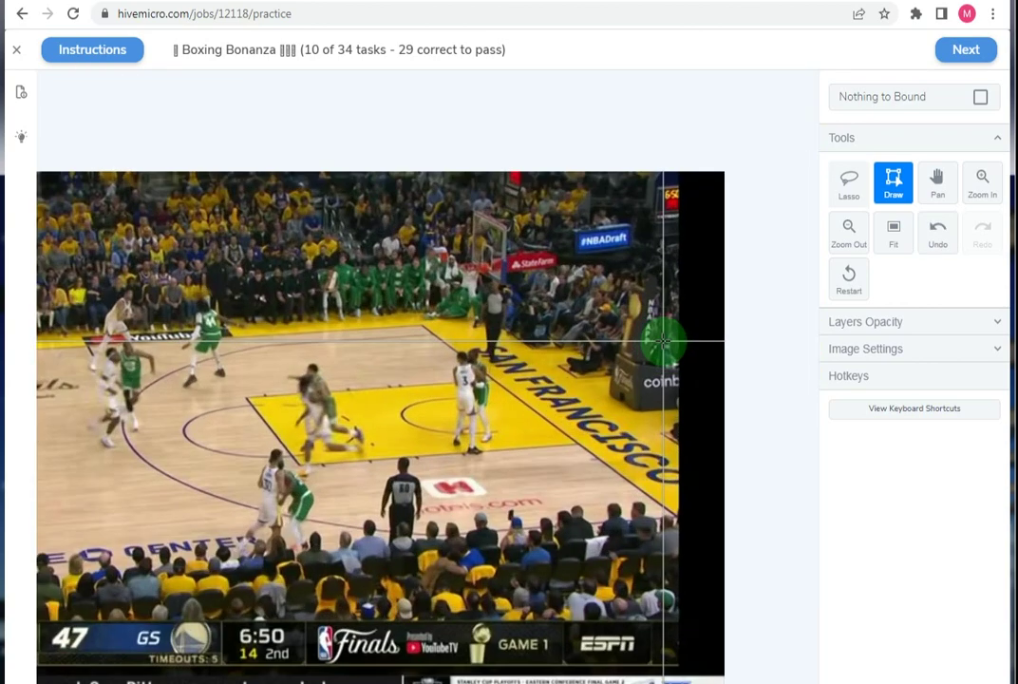
{"action": "scroll", "coordinate": [663, 340], "scroll_direction": "down", "scroll_amount": 3}
{"action": "scroll", "coordinate": [366, 284], "scroll_direction": "up", "scroll_amount": 3}
{"action": "scroll", "coordinate": [409, 286], "scroll_direction": "up", "scroll_amount": 2}
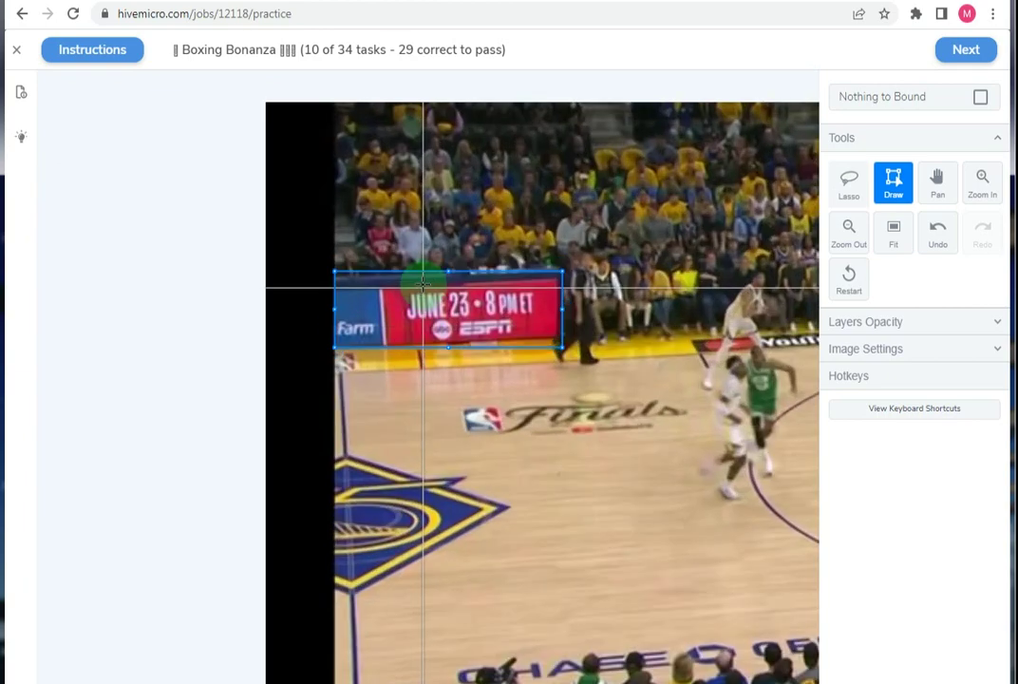
{"action": "scroll", "coordinate": [341, 297], "scroll_direction": "down", "scroll_amount": 2}
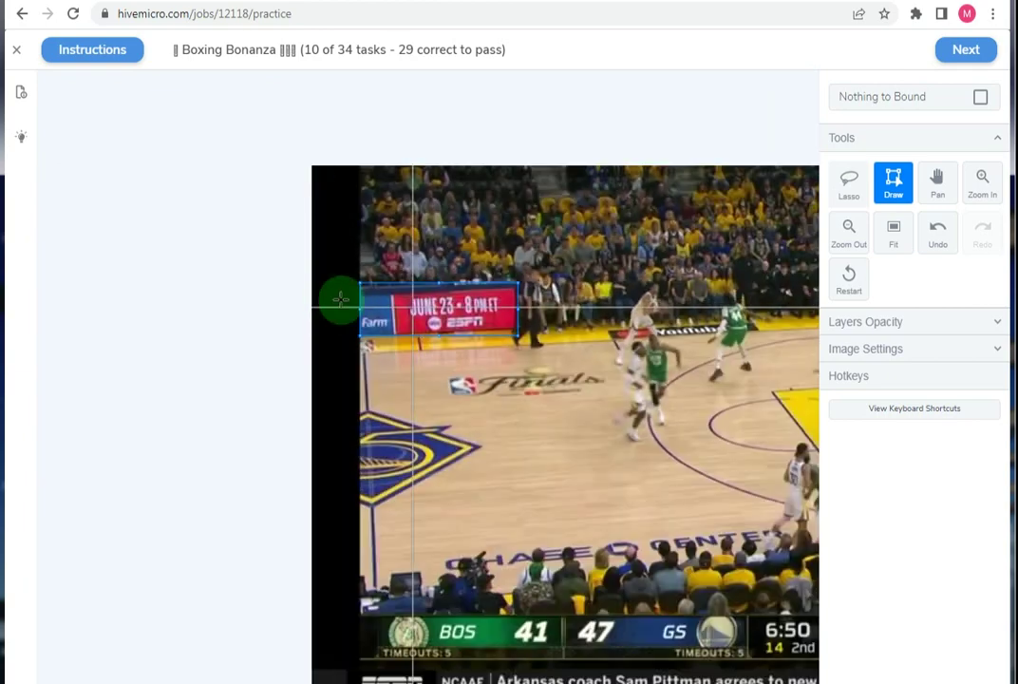
{"action": "scroll", "coordinate": [341, 297], "scroll_direction": "down", "scroll_amount": 2}
{"action": "scroll", "coordinate": [552, 283], "scroll_direction": "up", "scroll_amount": 4}
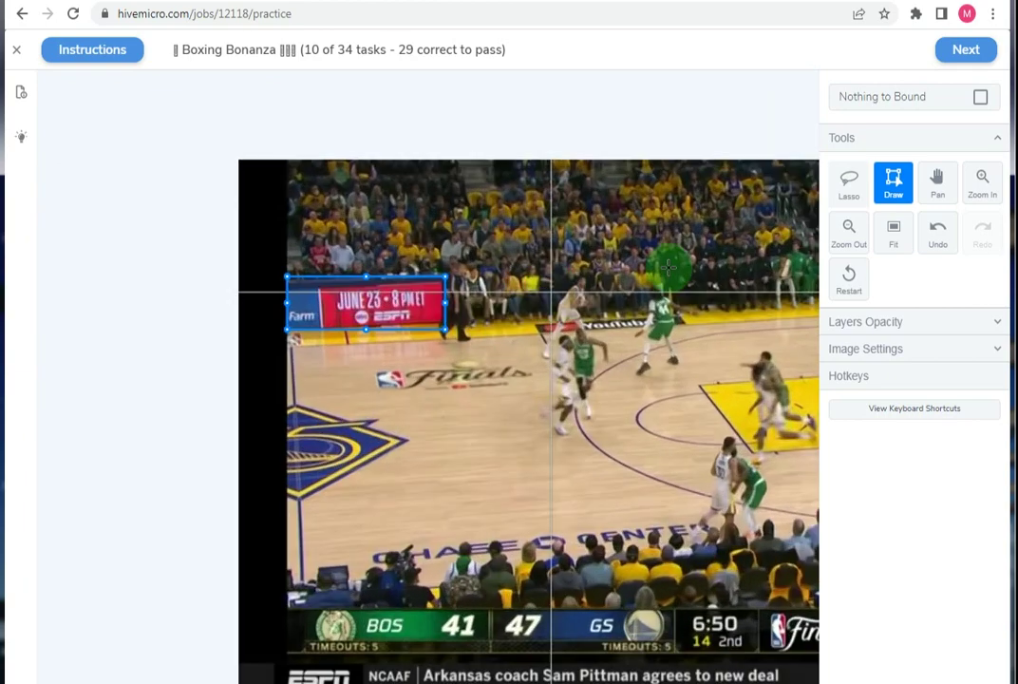
{"action": "left_click", "coordinate": [967, 52]}
{"action": "scroll", "coordinate": [387, 399], "scroll_direction": "down", "scroll_amount": 1}
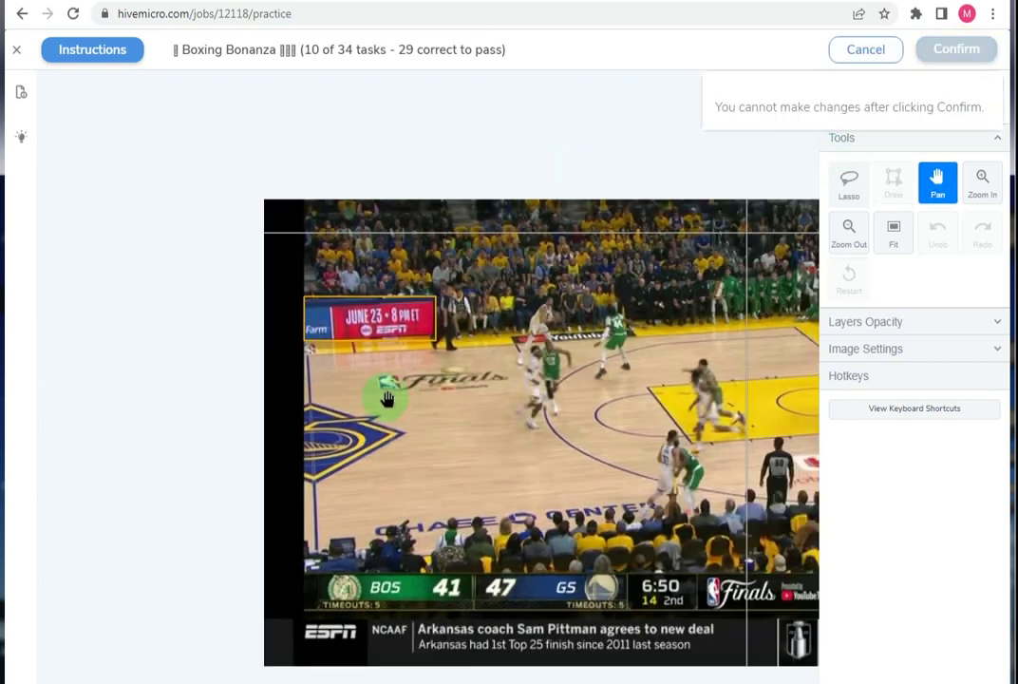
{"action": "scroll", "coordinate": [386, 399], "scroll_direction": "down", "scroll_amount": 1}
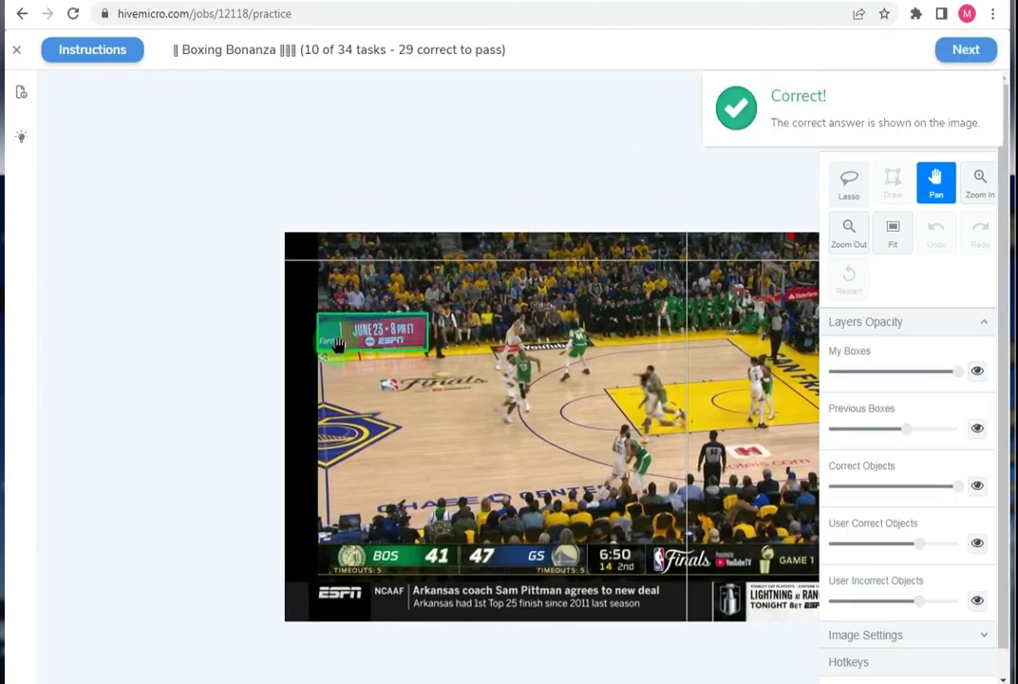
{"action": "scroll", "coordinate": [336, 344], "scroll_direction": "up", "scroll_amount": 5}
{"action": "scroll", "coordinate": [561, 270], "scroll_direction": "up", "scroll_amount": 1}
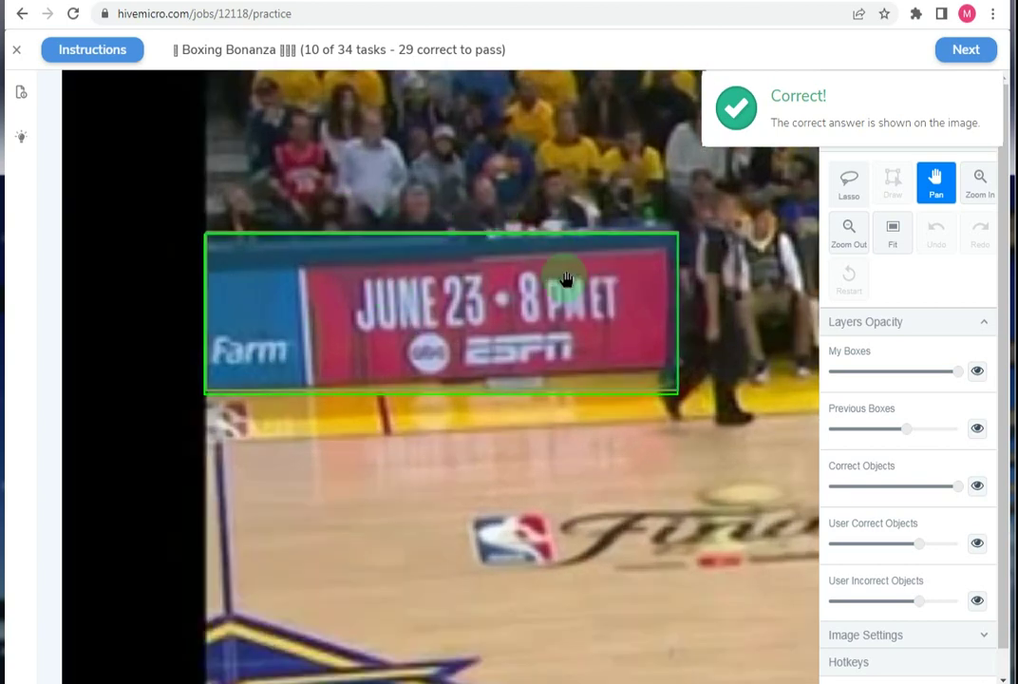
{"action": "left_click", "coordinate": [966, 52]}
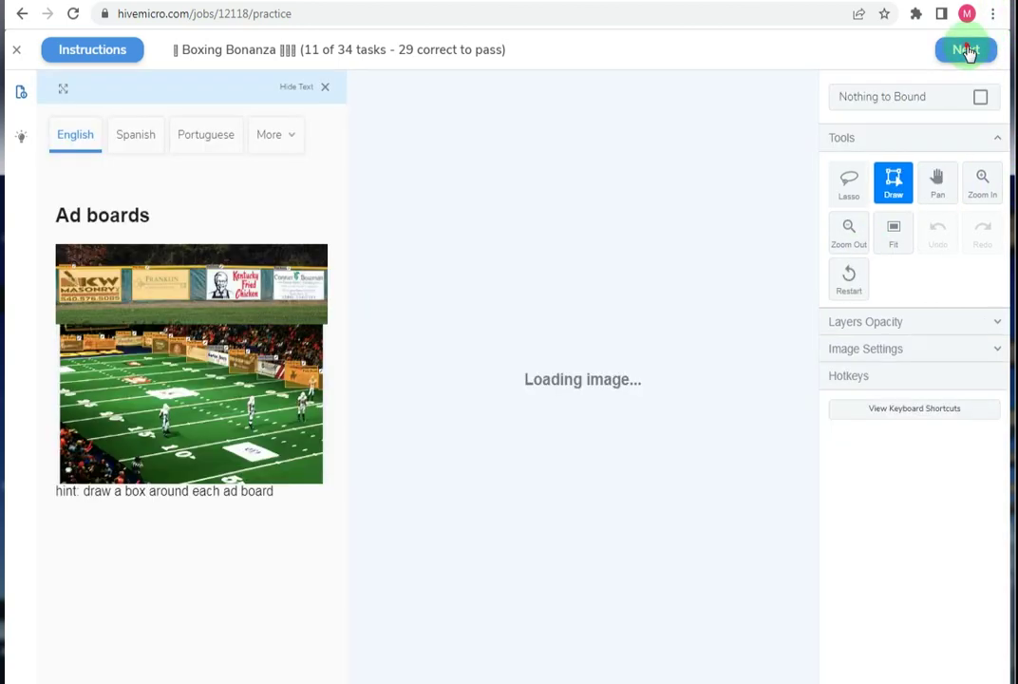
Dismiss the must-draw-an-object warning and hide the Ad boards hint text.
{"action": "left_click", "coordinate": [967, 52]}
{"action": "left_click", "coordinate": [797, 89]}
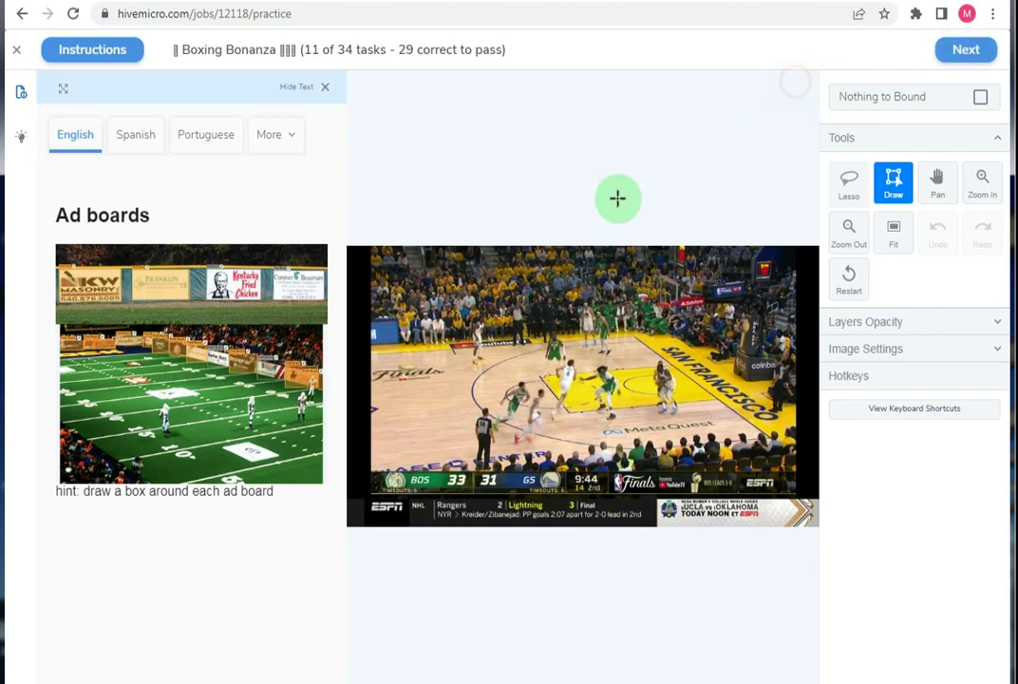
{"action": "scroll", "coordinate": [700, 379], "scroll_direction": "up", "scroll_amount": 1}
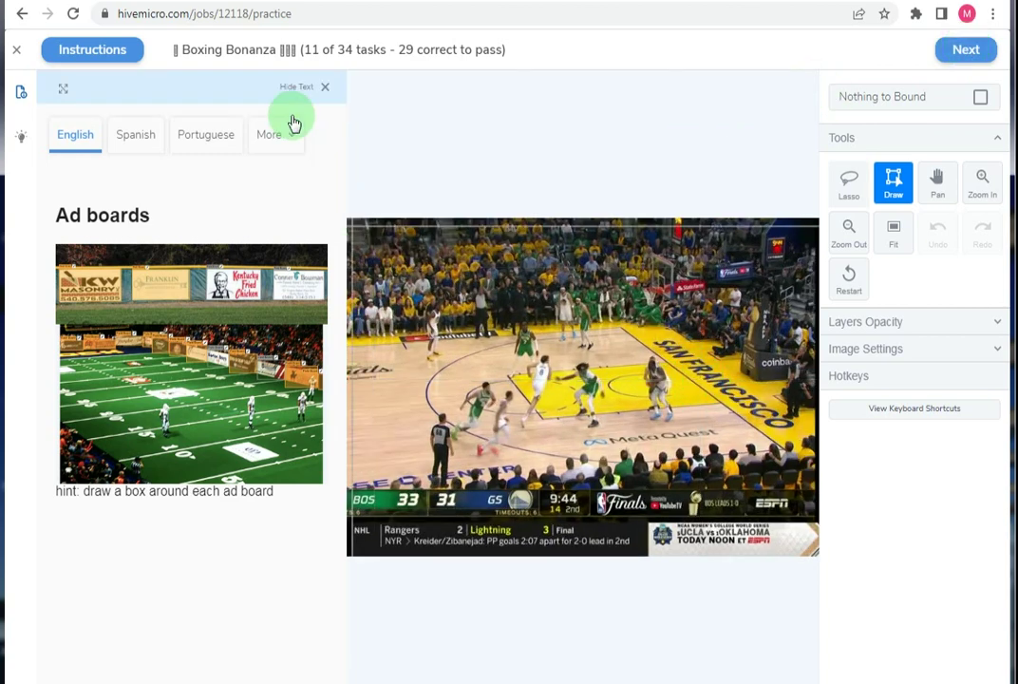
{"action": "left_click", "coordinate": [324, 87]}
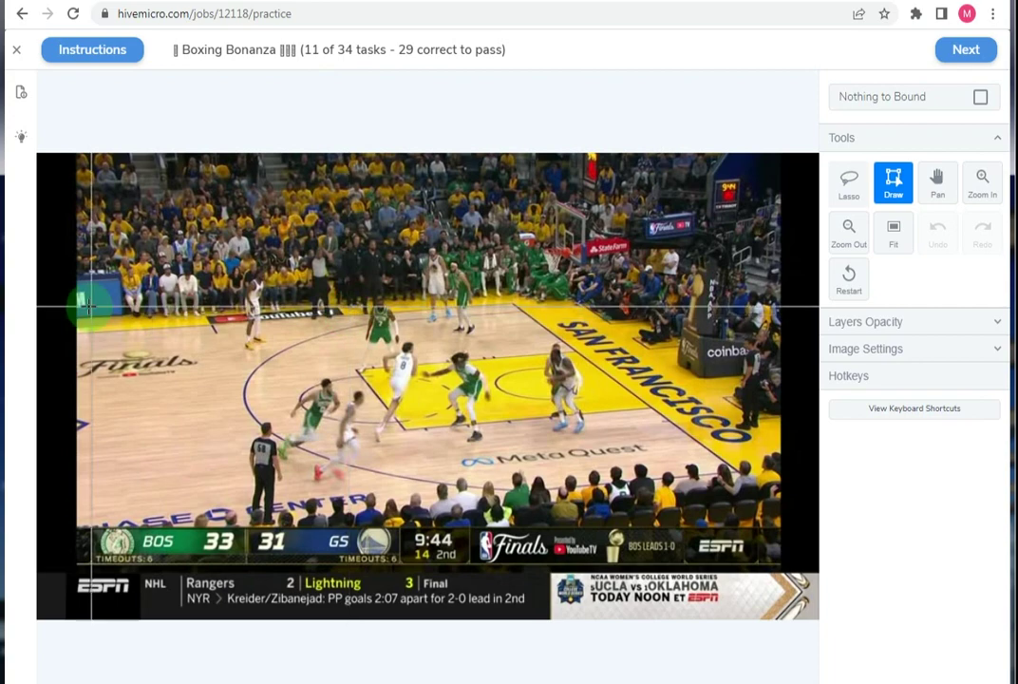
{"action": "scroll", "coordinate": [59, 288], "scroll_direction": "up", "scroll_amount": 2}
{"action": "scroll", "coordinate": [74, 278], "scroll_direction": "up", "scroll_amount": 2}
{"action": "scroll", "coordinate": [81, 271], "scroll_direction": "up", "scroll_amount": 1}
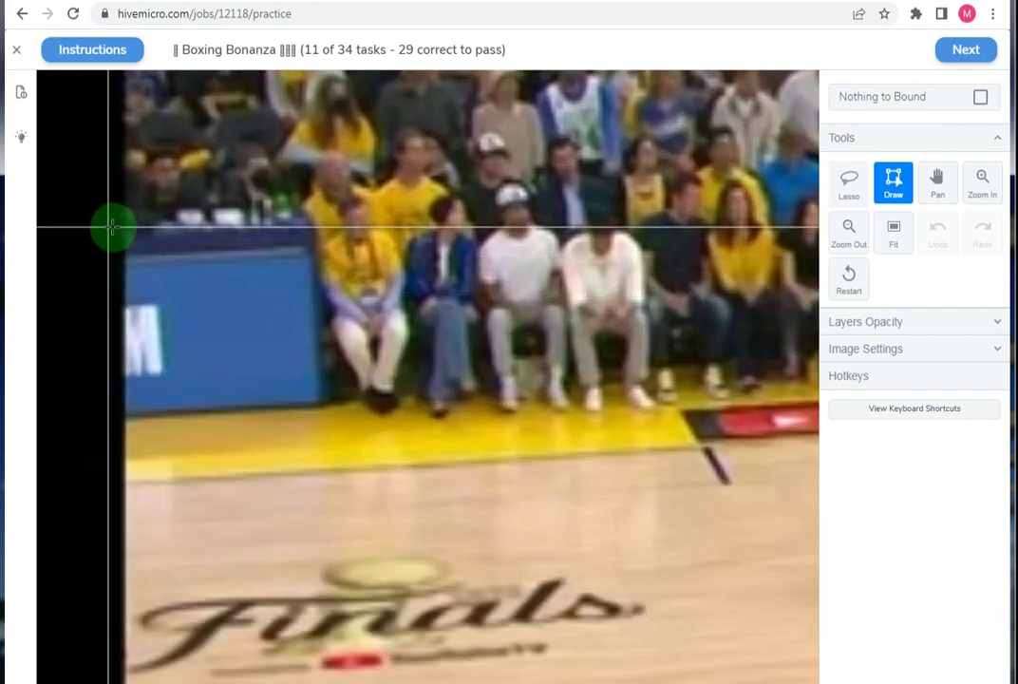
Box the blue courtside ad board and tighten the box's left and top edges.
{"action": "left_click_drag", "start_coordinate": [120, 226], "coordinate": [327, 414]}
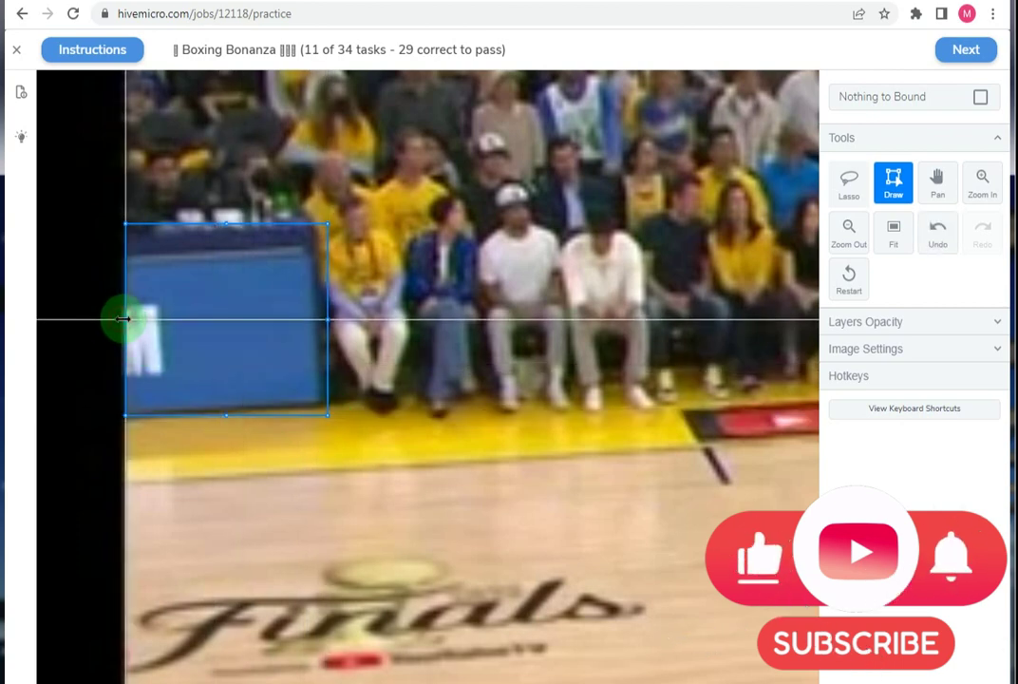
{"action": "left_click_drag", "start_coordinate": [123, 319], "coordinate": [120, 318]}
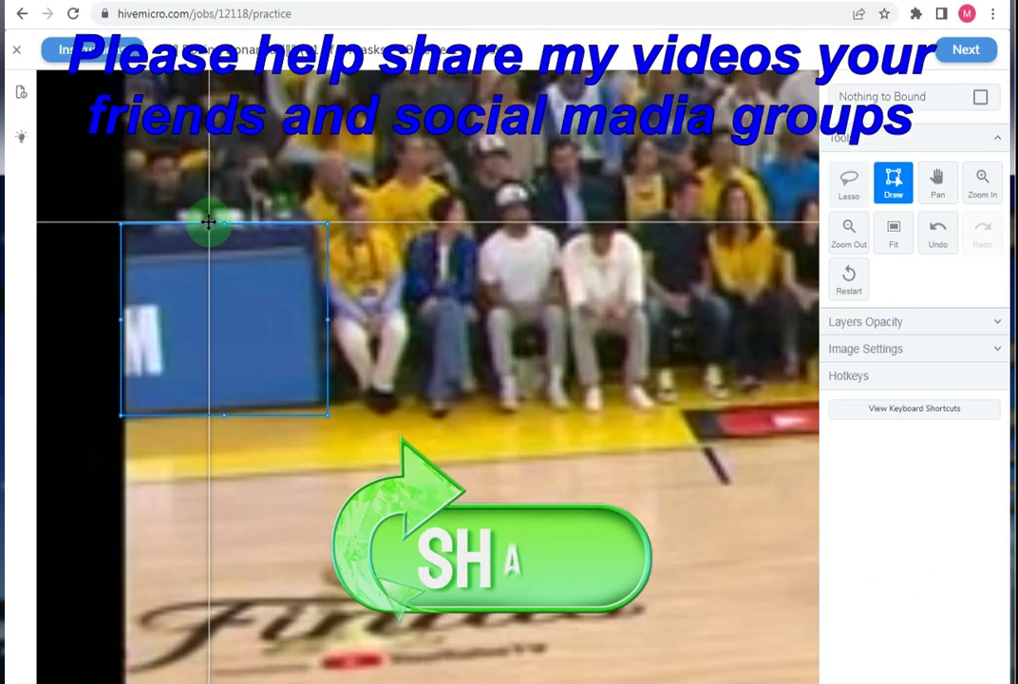
{"action": "left_click_drag", "start_coordinate": [217, 223], "coordinate": [227, 228]}
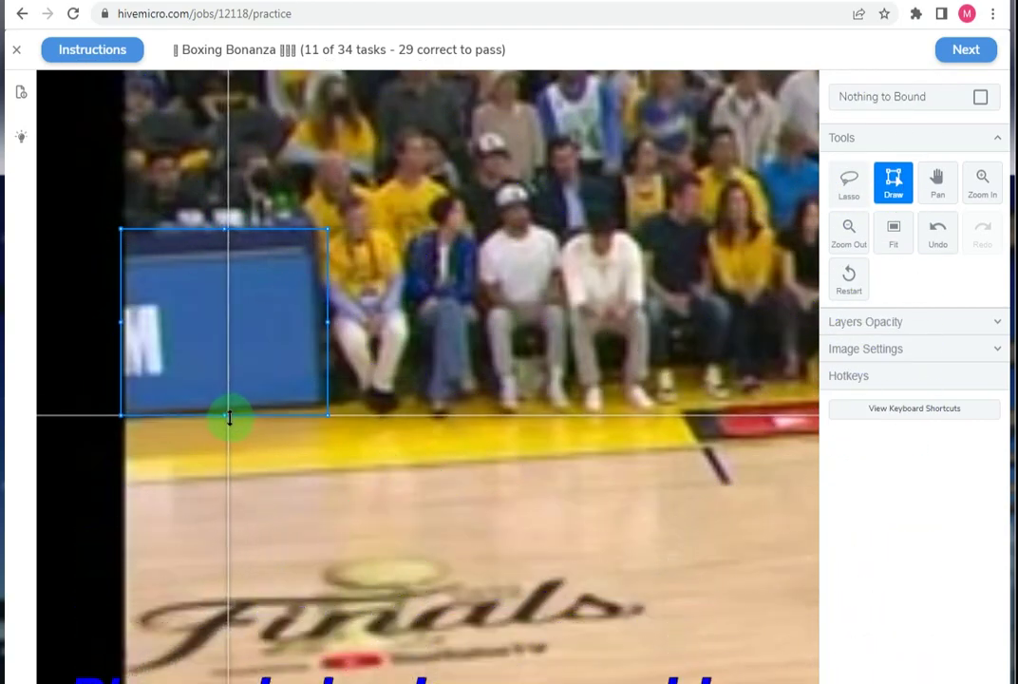
{"action": "scroll", "coordinate": [223, 328], "scroll_direction": "down", "scroll_amount": 2}
{"action": "scroll", "coordinate": [223, 328], "scroll_direction": "down", "scroll_amount": 3}
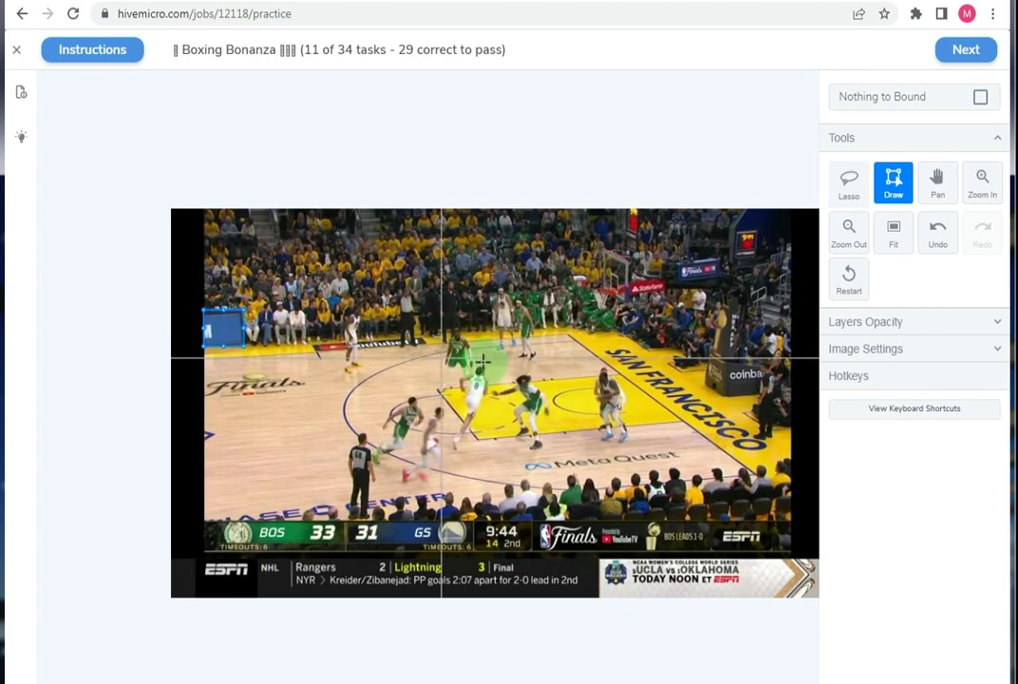
Submit and confirm the ad board box, then move on to task 12.
{"action": "left_click", "coordinate": [969, 54]}
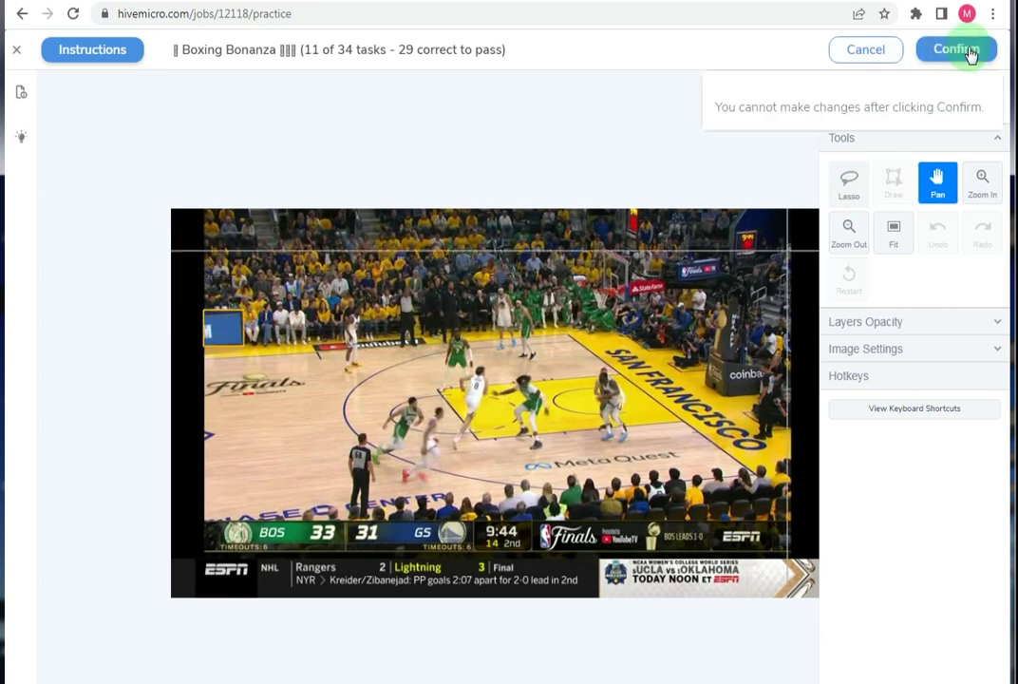
{"action": "left_click", "coordinate": [969, 54]}
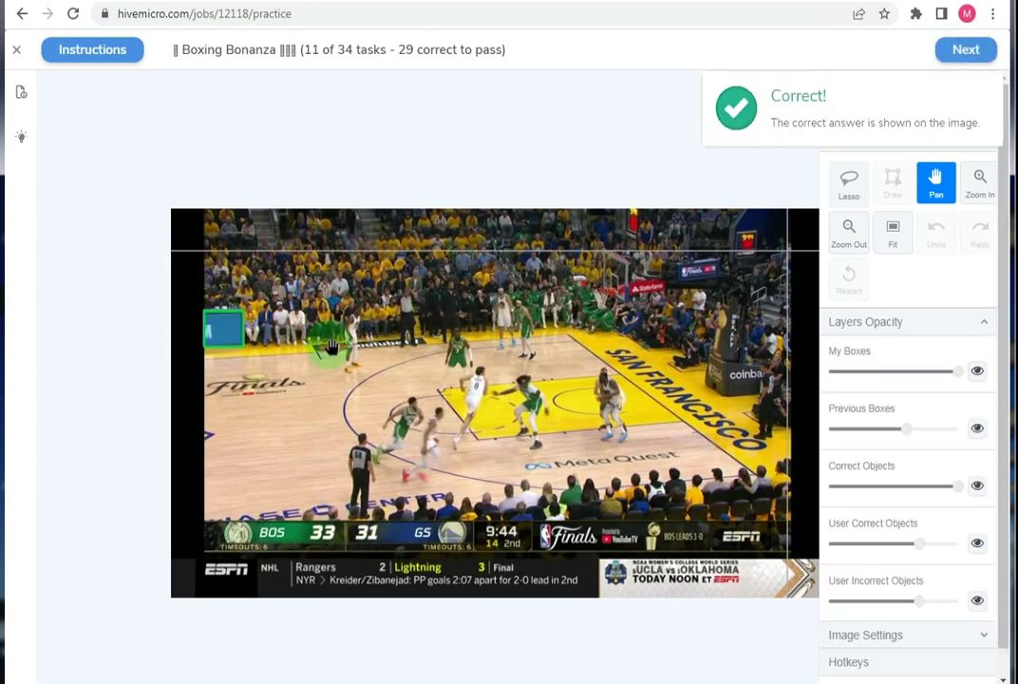
{"action": "scroll", "coordinate": [214, 332], "scroll_direction": "up", "scroll_amount": 2}
{"action": "scroll", "coordinate": [202, 322], "scroll_direction": "up", "scroll_amount": 3}
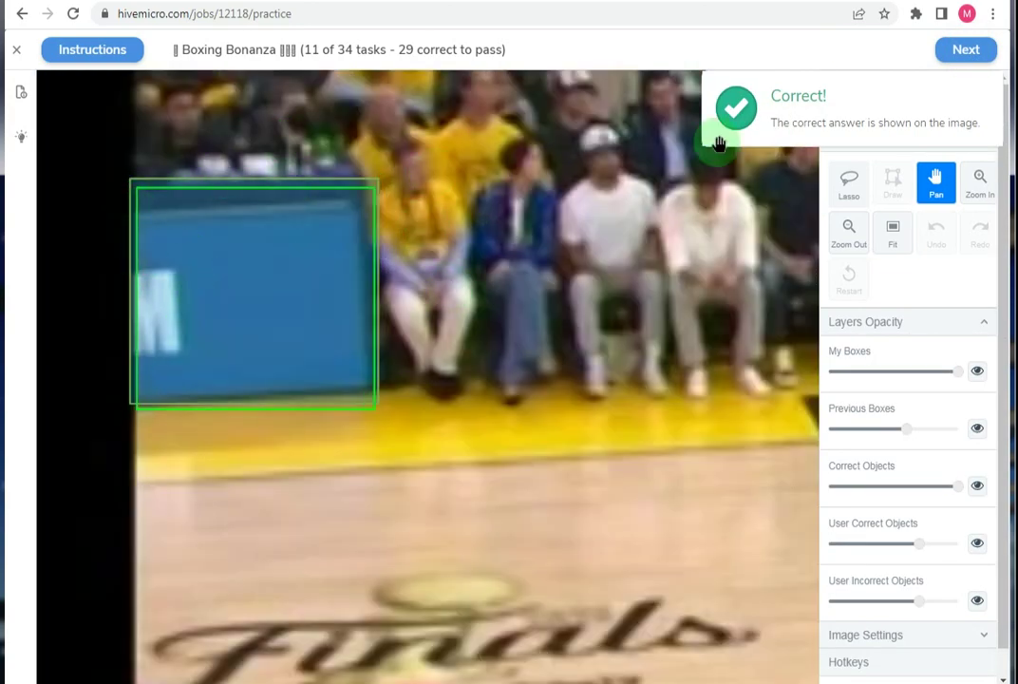
{"action": "left_click", "coordinate": [962, 57]}
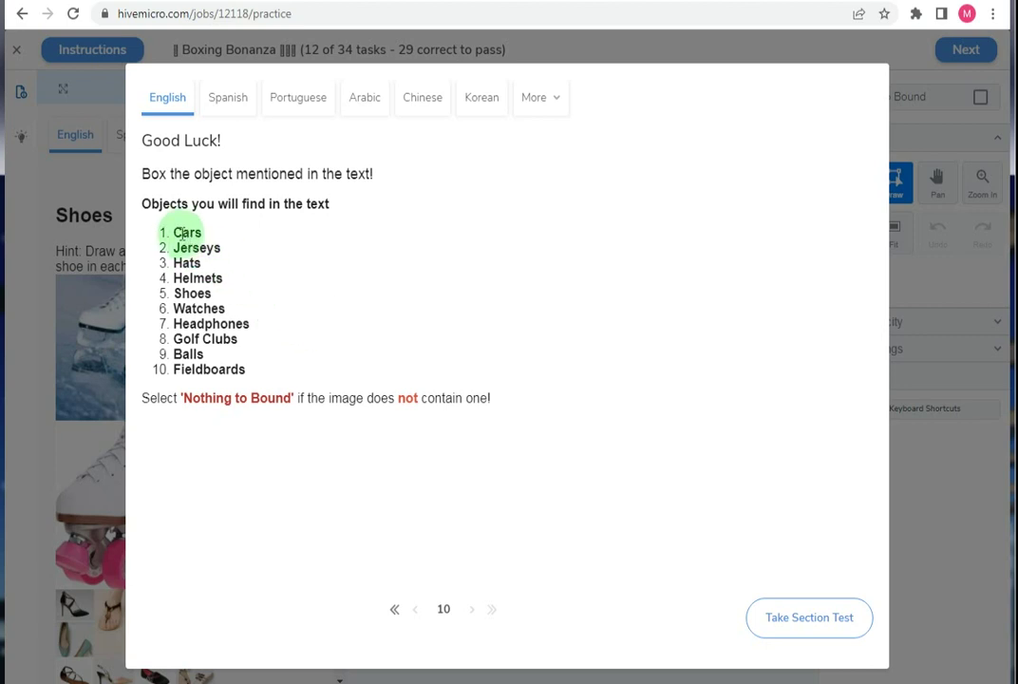
Clear the object-list selection and close the Shoes instructions to reveal task 12's image.
{"action": "left_click_drag", "start_coordinate": [174, 232], "coordinate": [244, 367]}
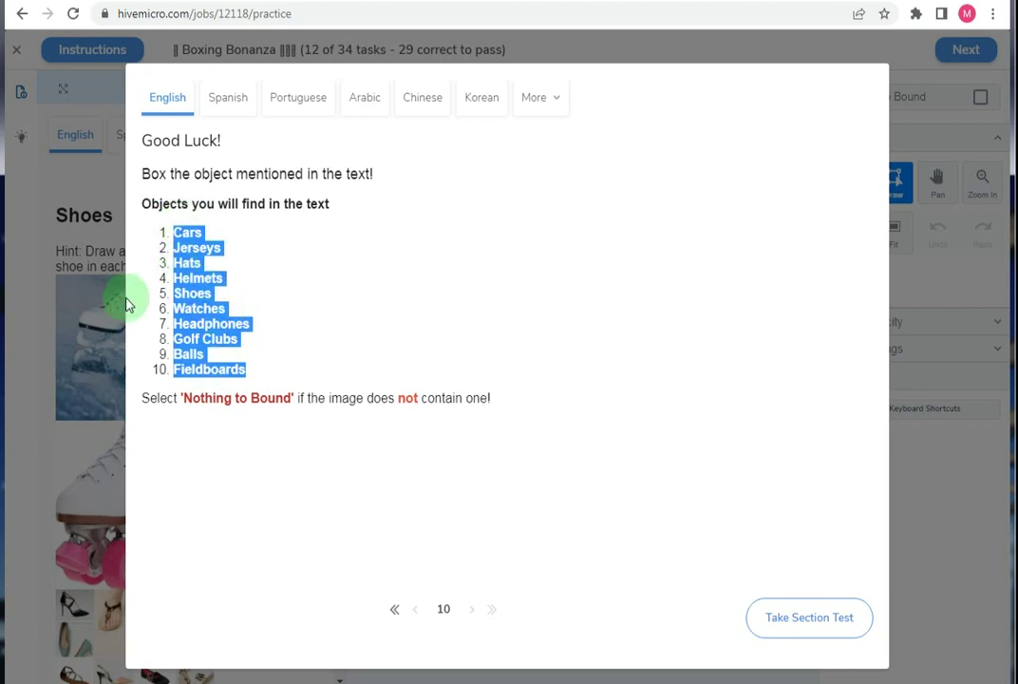
{"action": "left_click", "coordinate": [230, 315]}
{"action": "left_click", "coordinate": [805, 616]}
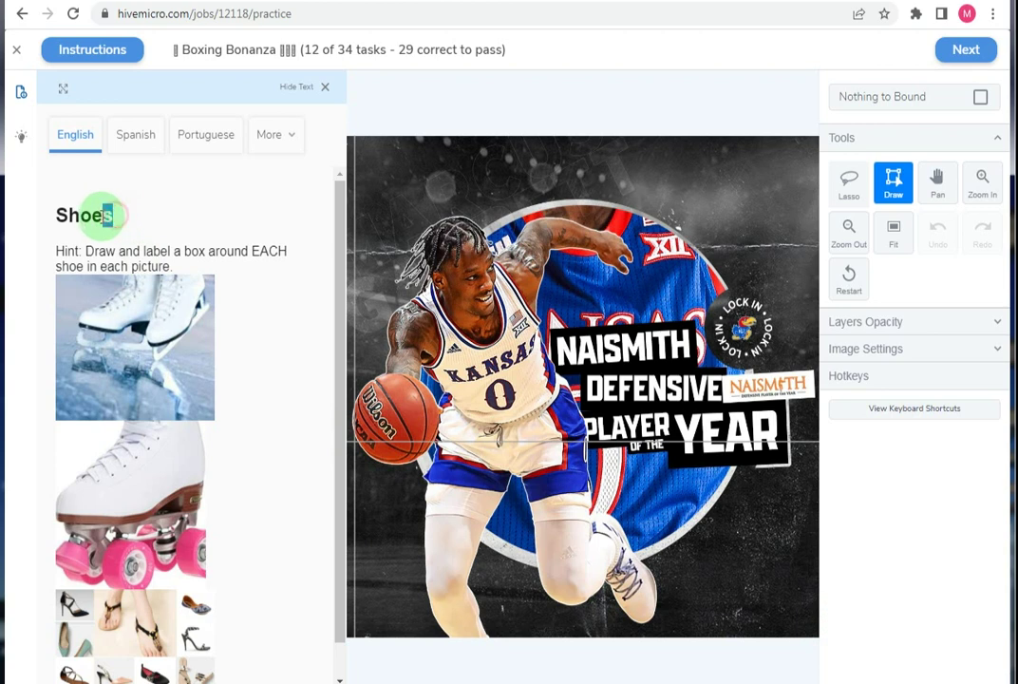
Draw a box around the player's shoe and raise its top edge to cover it.
{"action": "left_click_drag", "start_coordinate": [106, 216], "coordinate": [64, 216]}
{"action": "left_click", "coordinate": [38, 216]}
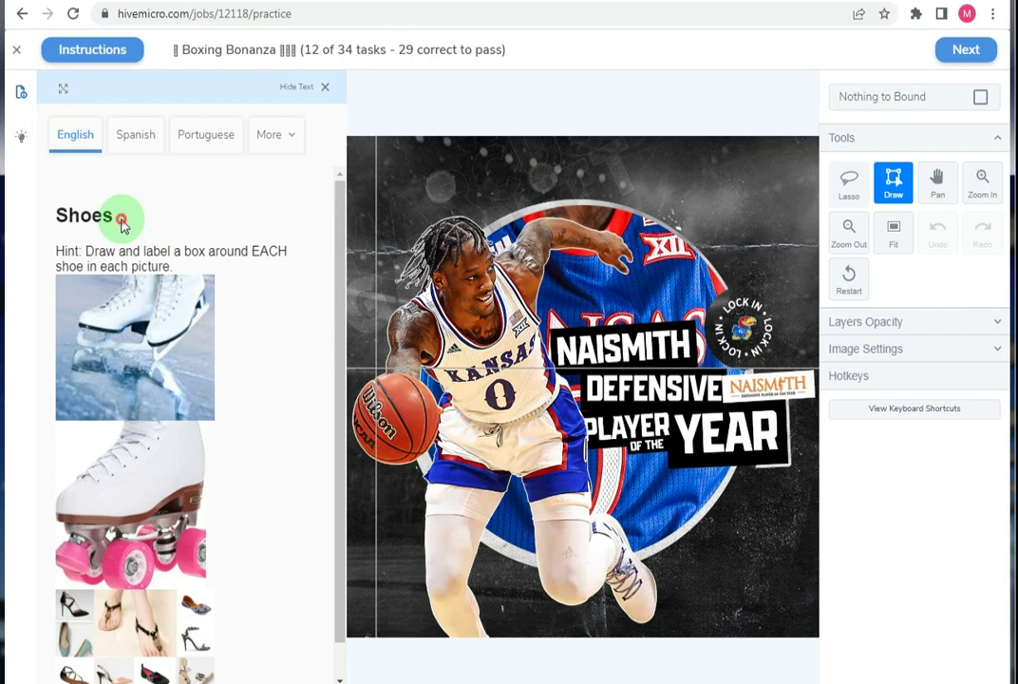
{"action": "left_click_drag", "start_coordinate": [122, 225], "coordinate": [50, 224]}
{"action": "left_click", "coordinate": [50, 224]}
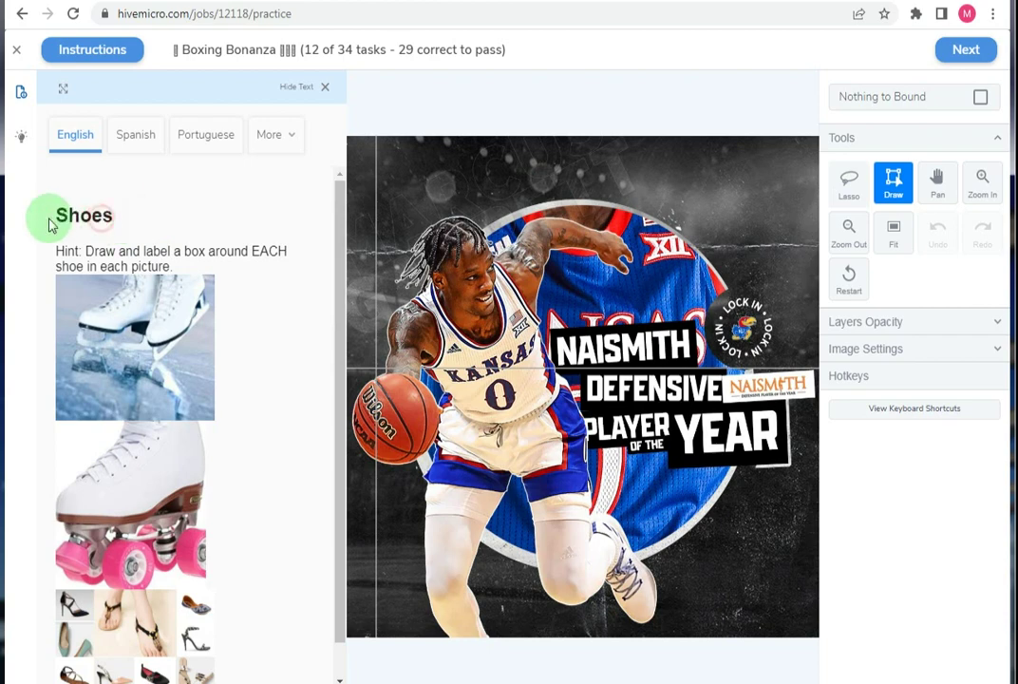
{"action": "scroll", "coordinate": [655, 641], "scroll_direction": "up", "scroll_amount": 1}
{"action": "scroll", "coordinate": [680, 625], "scroll_direction": "up", "scroll_amount": 1}
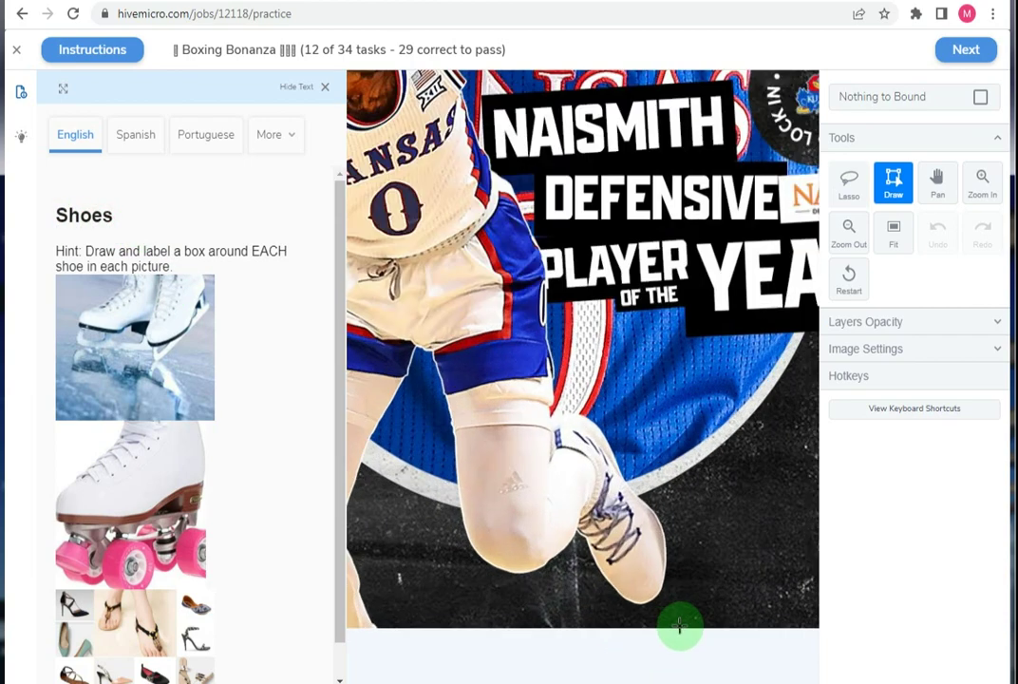
{"action": "scroll", "coordinate": [680, 625], "scroll_direction": "up", "scroll_amount": 1}
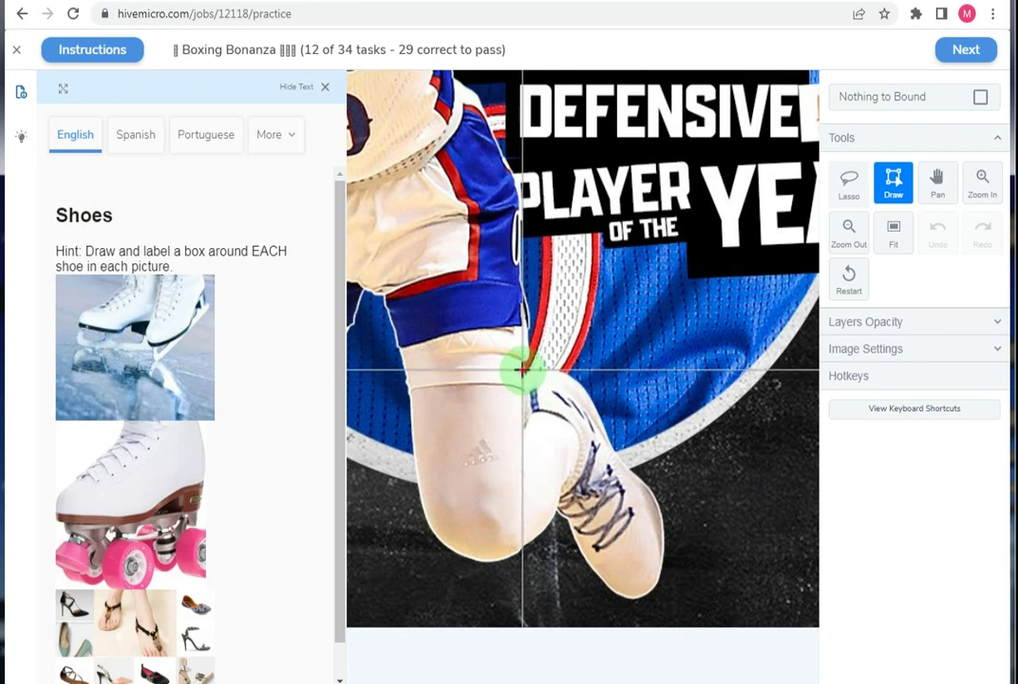
{"action": "left_click_drag", "start_coordinate": [523, 369], "coordinate": [665, 600]}
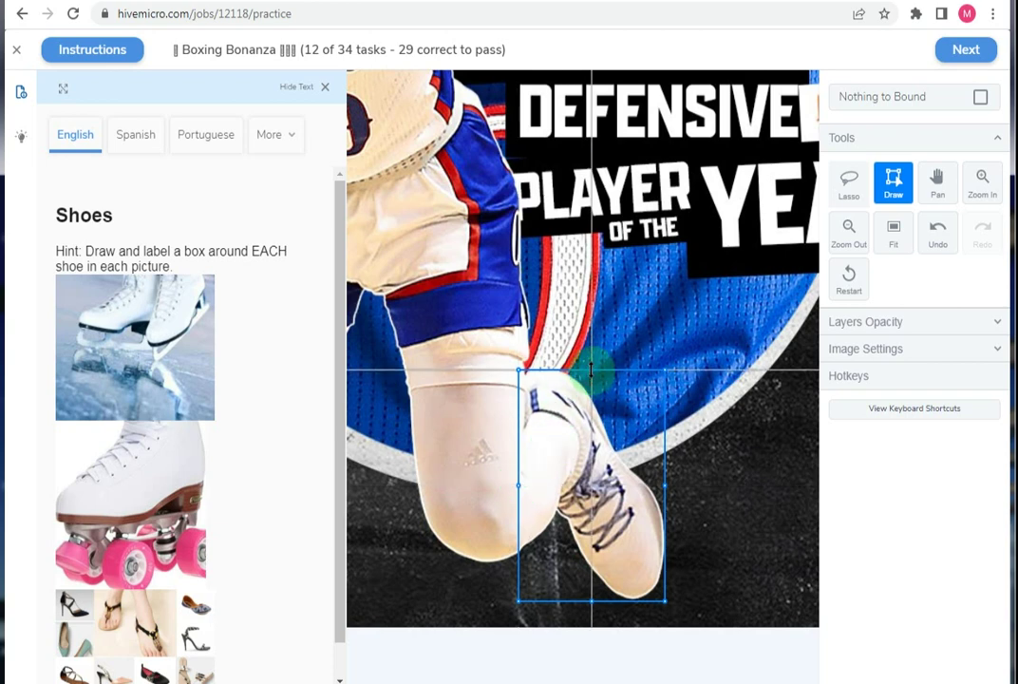
{"action": "left_click_drag", "start_coordinate": [590, 370], "coordinate": [590, 366]}
Fit the image back in view, submit the shoe box, and advance to the Balls task.
{"action": "key", "text": "f"}
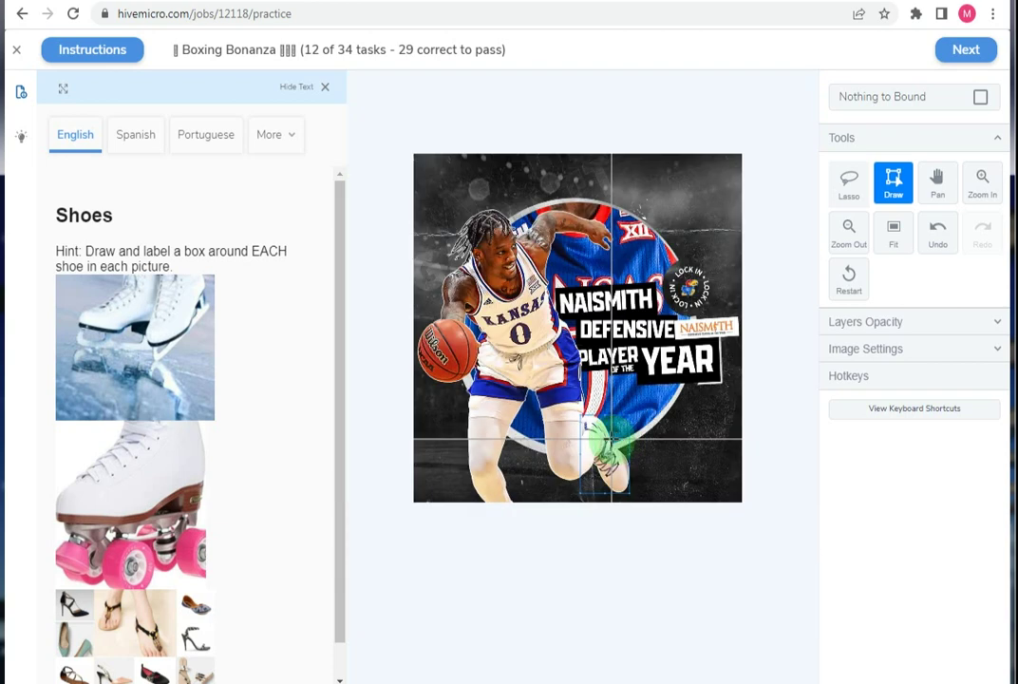
{"action": "left_click", "coordinate": [943, 50]}
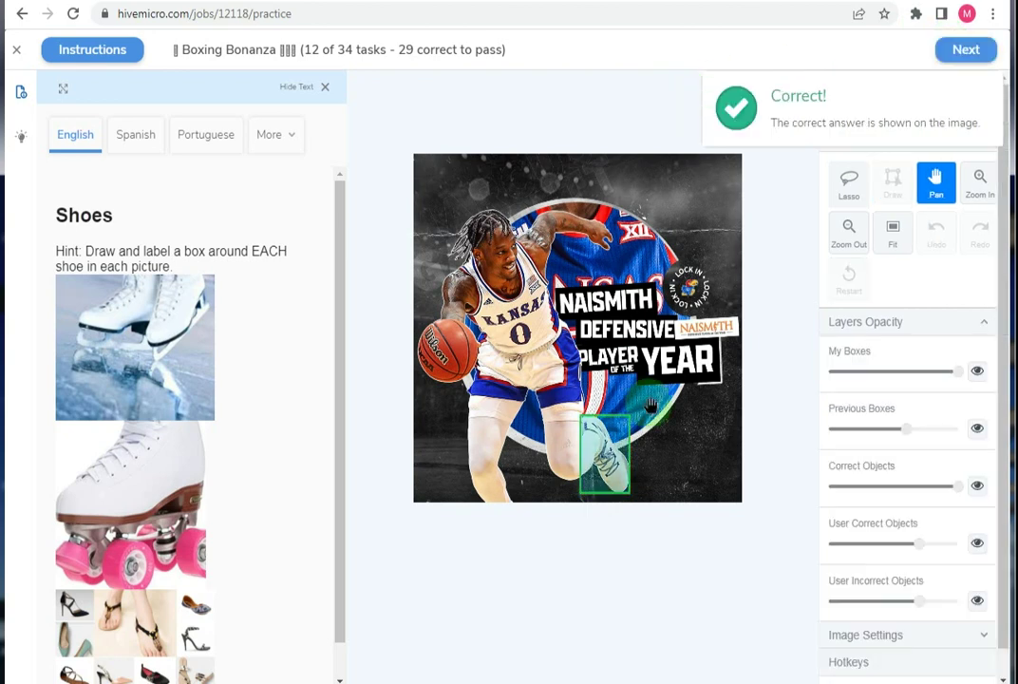
{"action": "scroll", "coordinate": [643, 504], "scroll_direction": "up", "scroll_amount": 3}
{"action": "scroll", "coordinate": [632, 489], "scroll_direction": "up", "scroll_amount": 2}
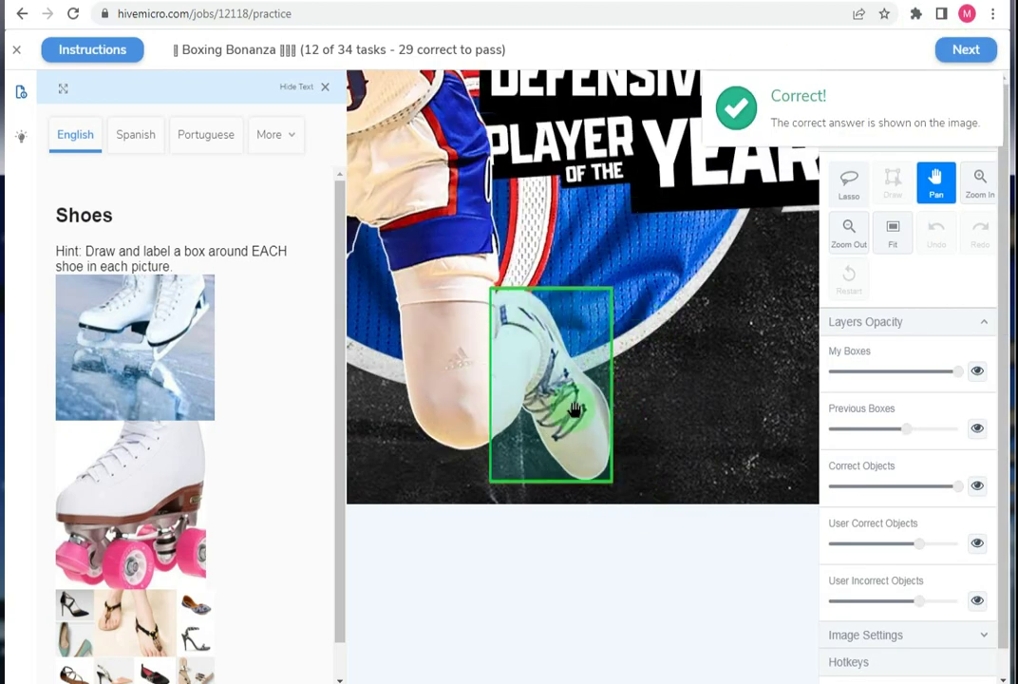
{"action": "scroll", "coordinate": [565, 391], "scroll_direction": "up", "scroll_amount": 1}
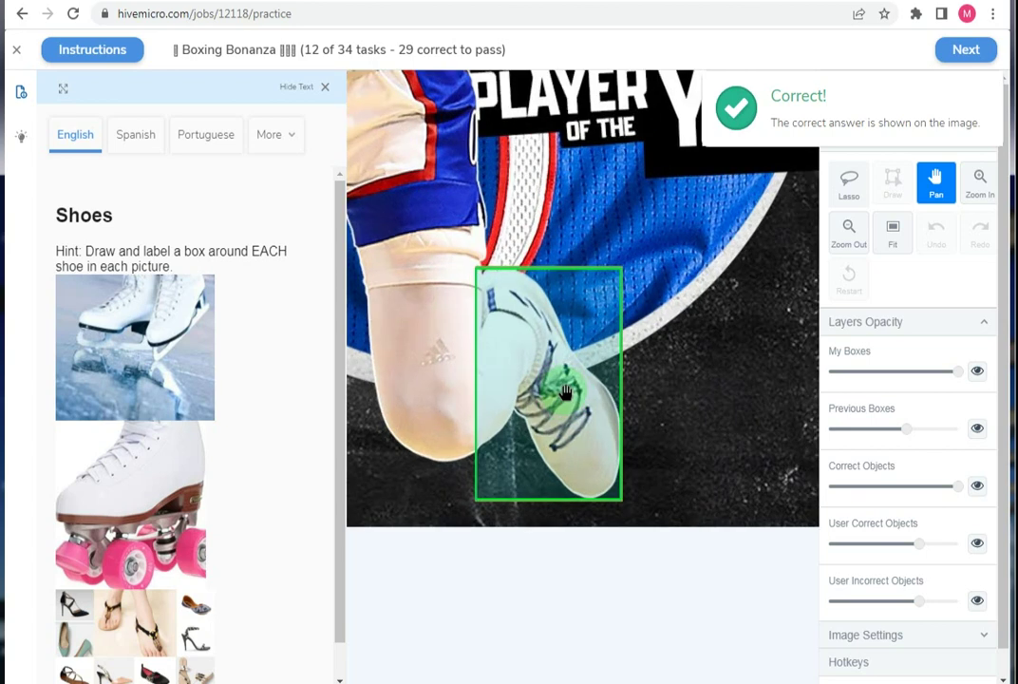
{"action": "scroll", "coordinate": [565, 391], "scroll_direction": "down", "scroll_amount": 6}
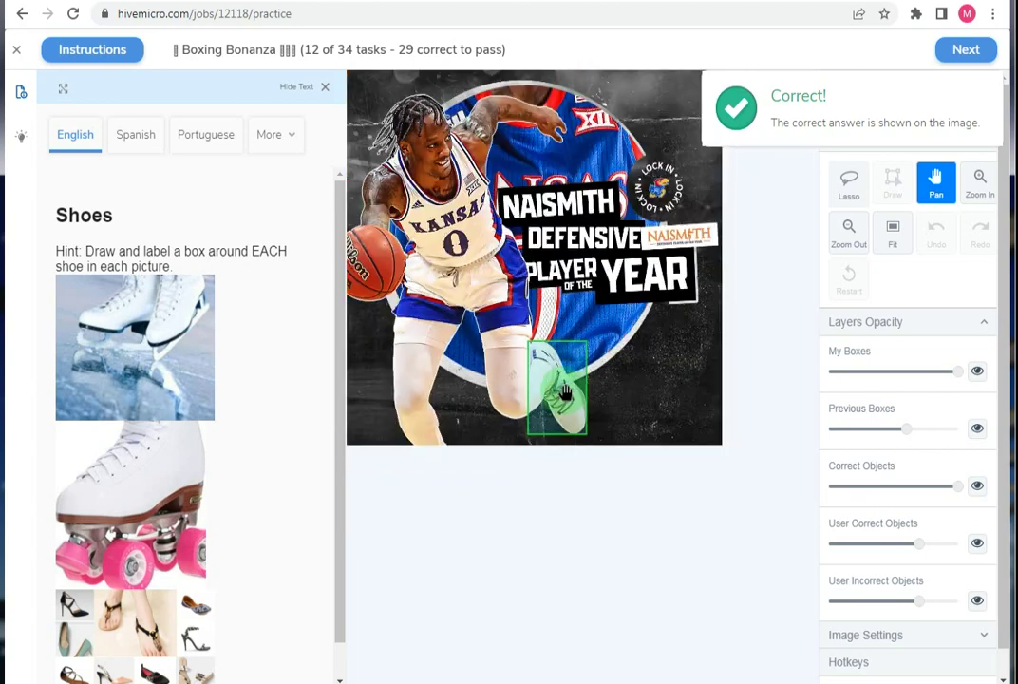
{"action": "left_click", "coordinate": [965, 52]}
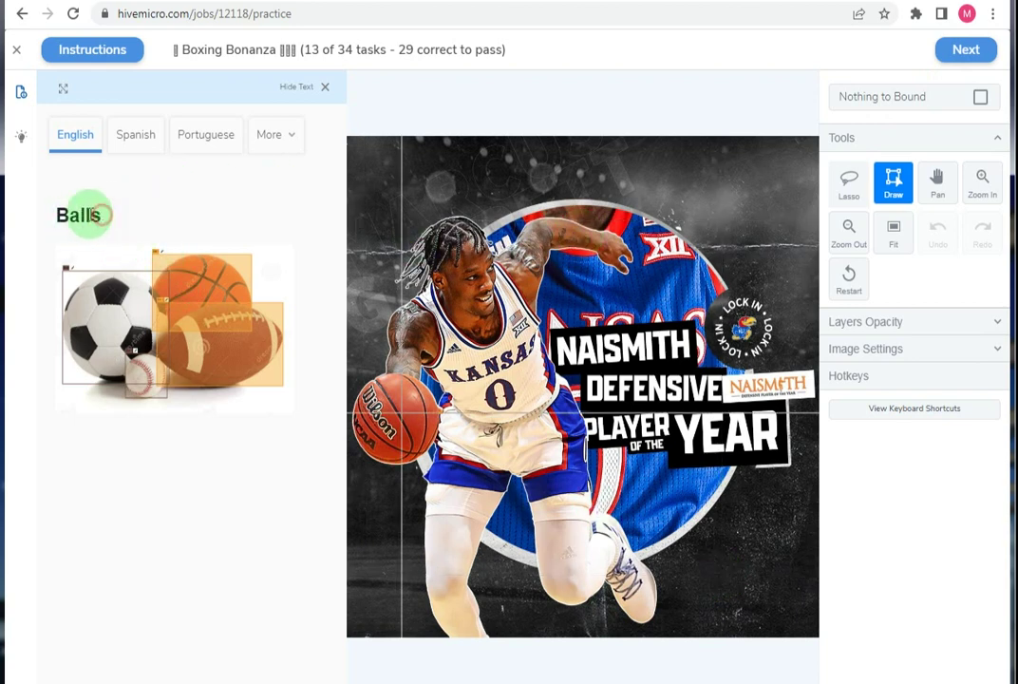
Box the Wilson basketball, tightening the bottom-right corner and extending the left edge.
{"action": "double_click", "coordinate": [57, 216]}
{"action": "left_click", "coordinate": [68, 220]}
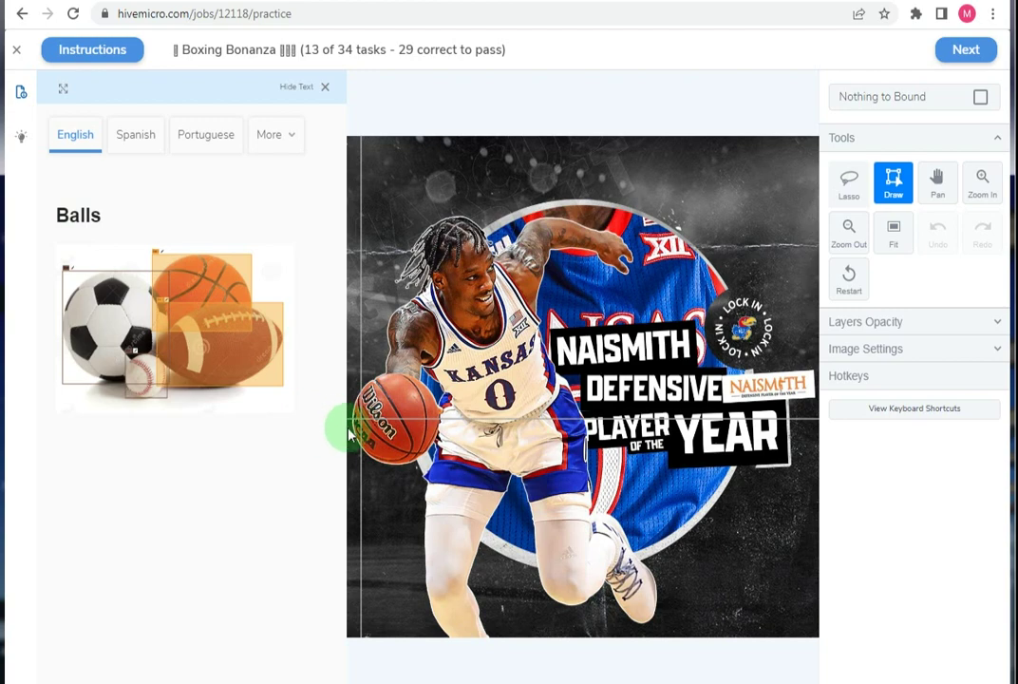
{"action": "scroll", "coordinate": [537, 464], "scroll_direction": "down", "scroll_amount": 2}
{"action": "scroll", "coordinate": [537, 467], "scroll_direction": "up", "scroll_amount": 2}
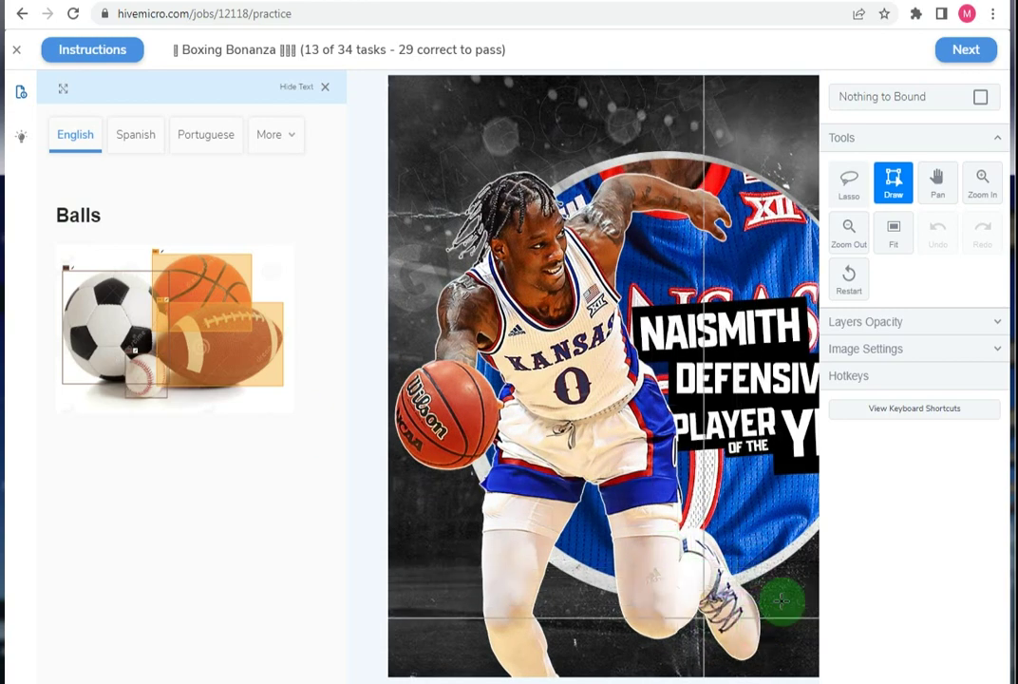
{"action": "scroll", "coordinate": [394, 271], "scroll_direction": "up", "scroll_amount": 3}
{"action": "left_click_drag", "start_coordinate": [393, 265], "coordinate": [706, 598]}
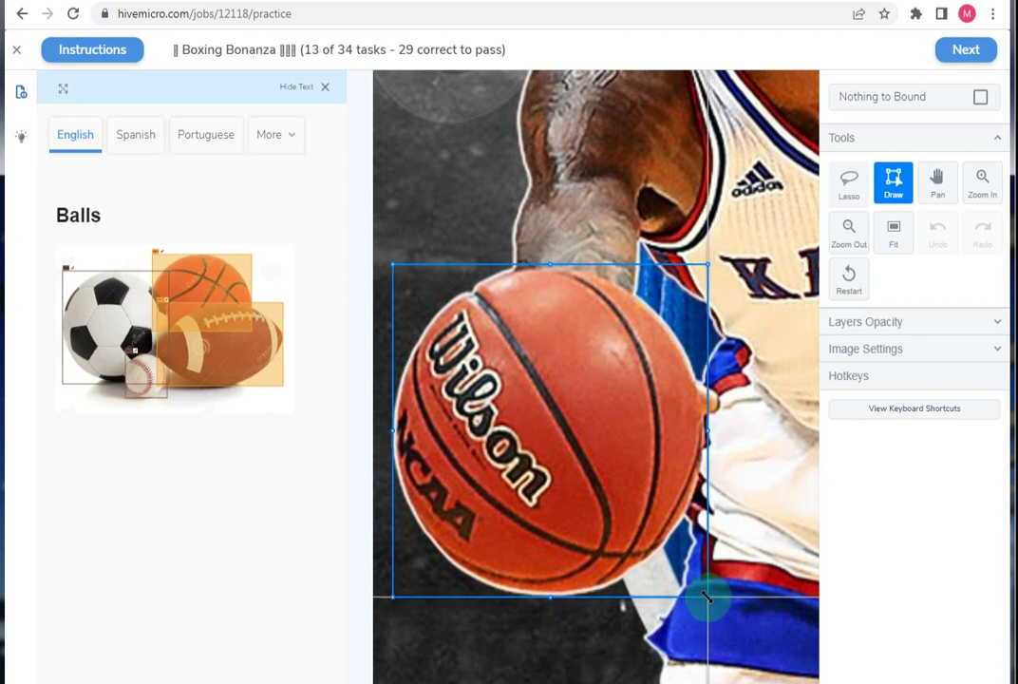
{"action": "left_click_drag", "start_coordinate": [706, 598], "coordinate": [705, 598]}
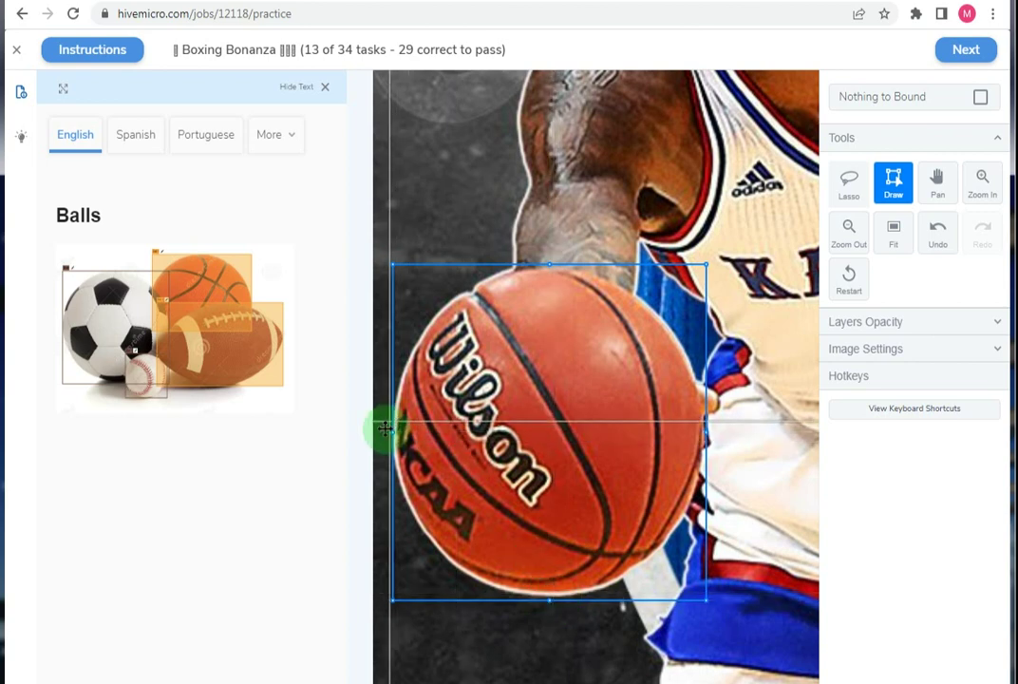
{"action": "left_click_drag", "start_coordinate": [394, 432], "coordinate": [391, 433]}
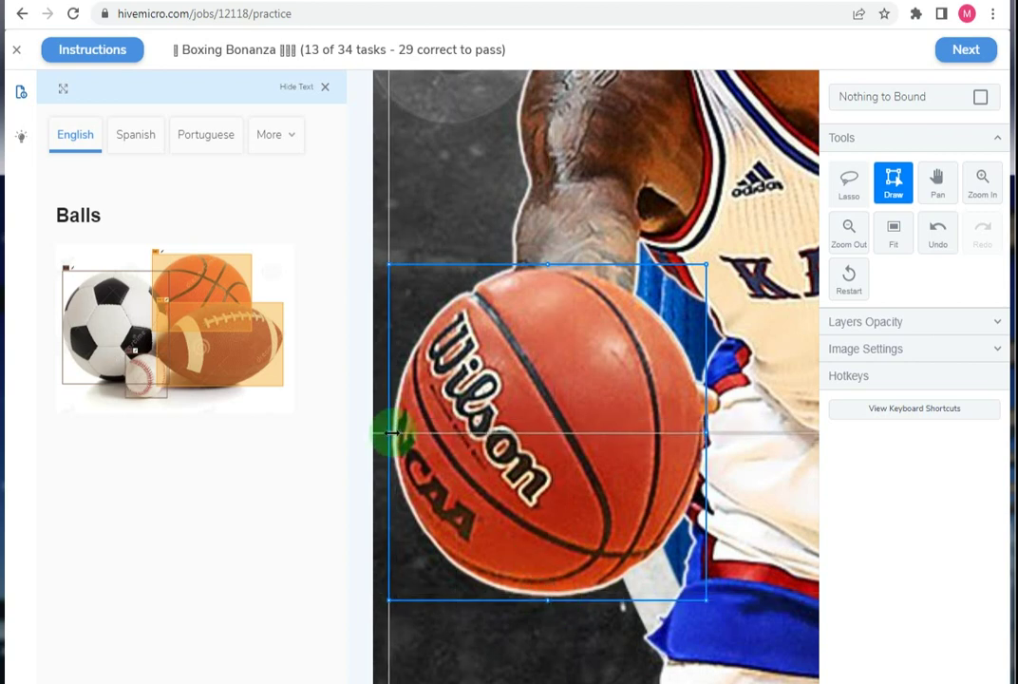
Submit and confirm the basketball box for grading.
{"action": "scroll", "coordinate": [390, 429], "scroll_direction": "down", "scroll_amount": 3}
{"action": "scroll", "coordinate": [470, 291], "scroll_direction": "down", "scroll_amount": 3}
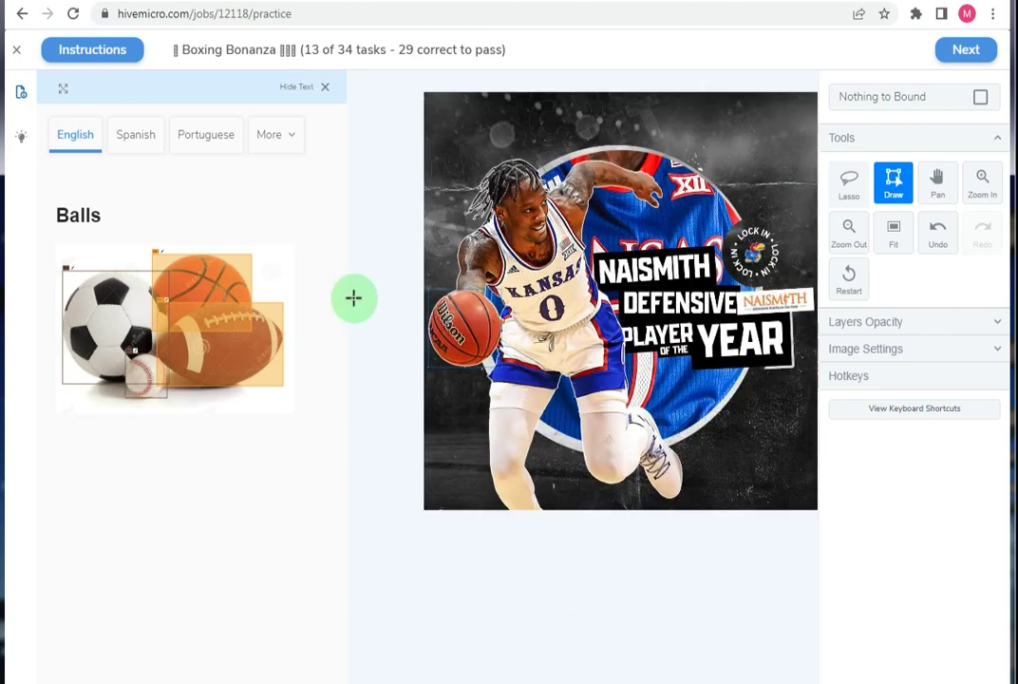
{"action": "left_click", "coordinate": [950, 54]}
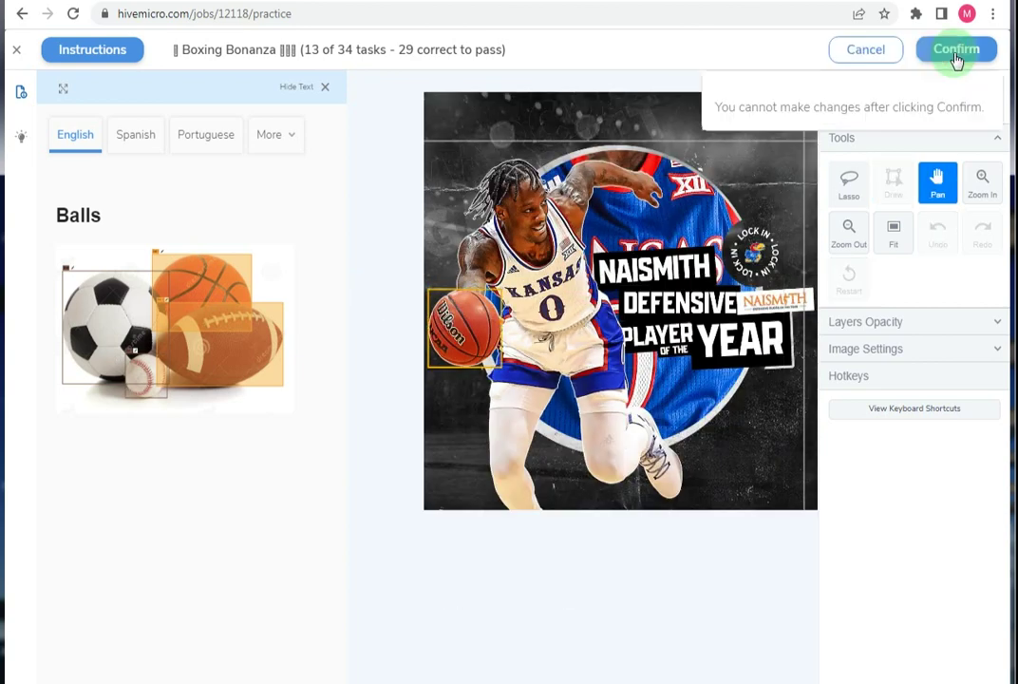
{"action": "left_click", "coordinate": [956, 52]}
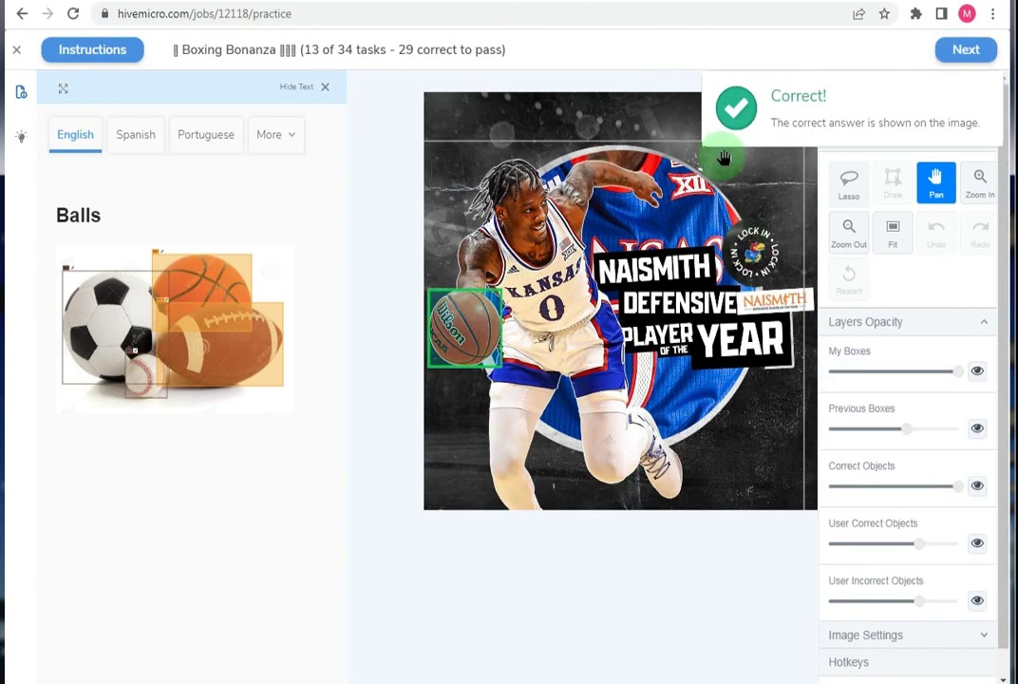
On the Golf Clubs task, draw a box around the golf club head.
{"action": "left_click", "coordinate": [963, 58]}
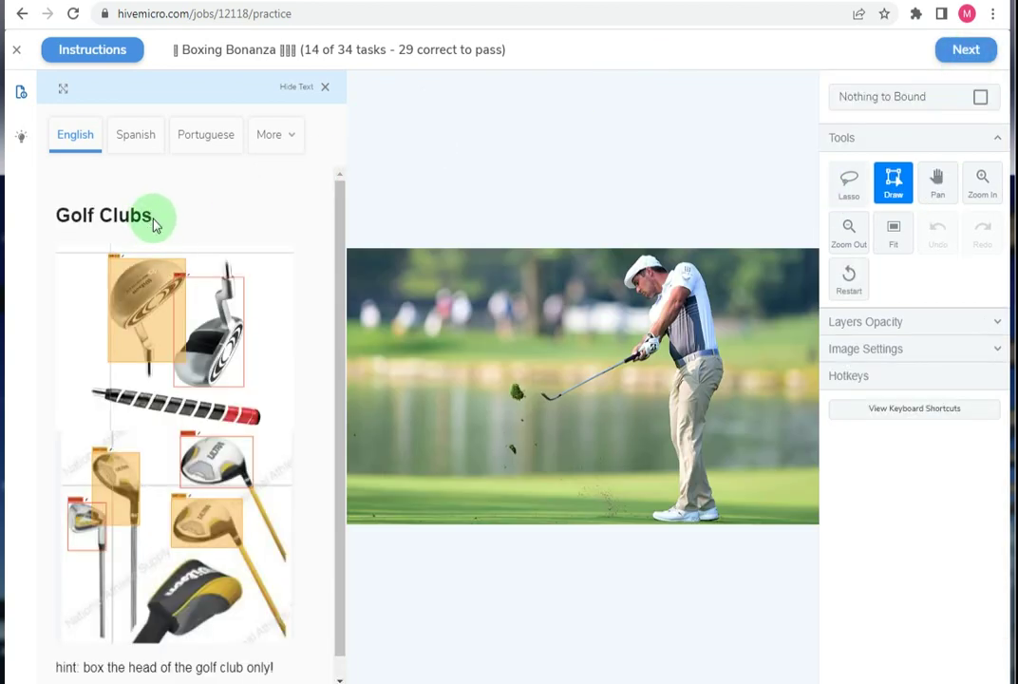
{"action": "mouse_move", "coordinate": [152, 219]}
{"action": "left_mouse_down"}
{"action": "mouse_move", "coordinate": [69, 214]}
{"action": "mouse_move", "coordinate": [149, 217]}
{"action": "left_mouse_up"}
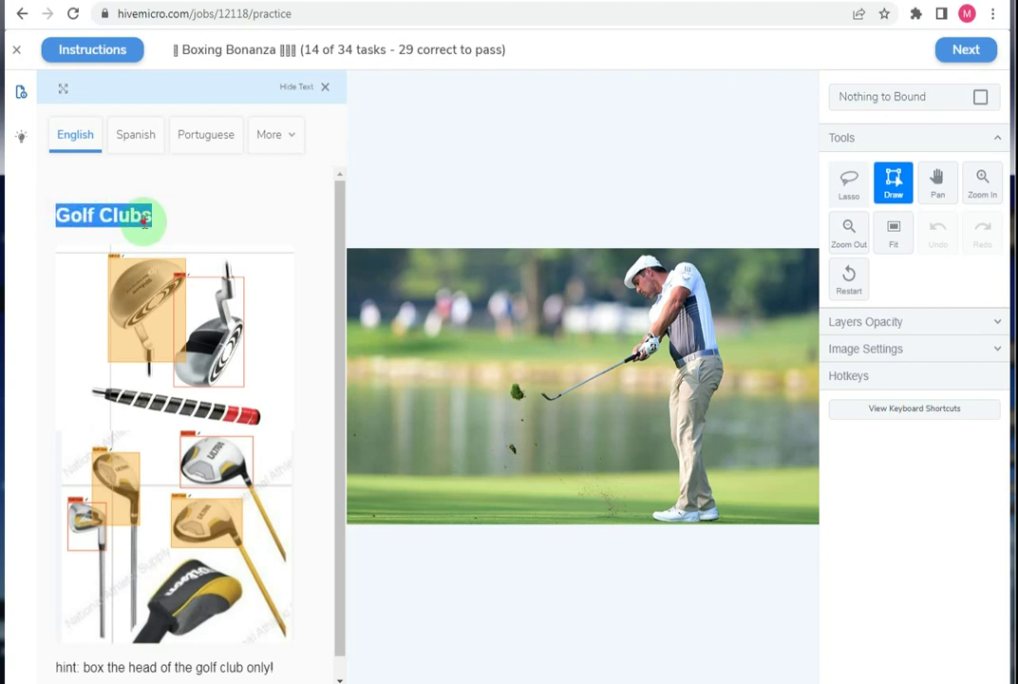
{"action": "left_click", "coordinate": [141, 218]}
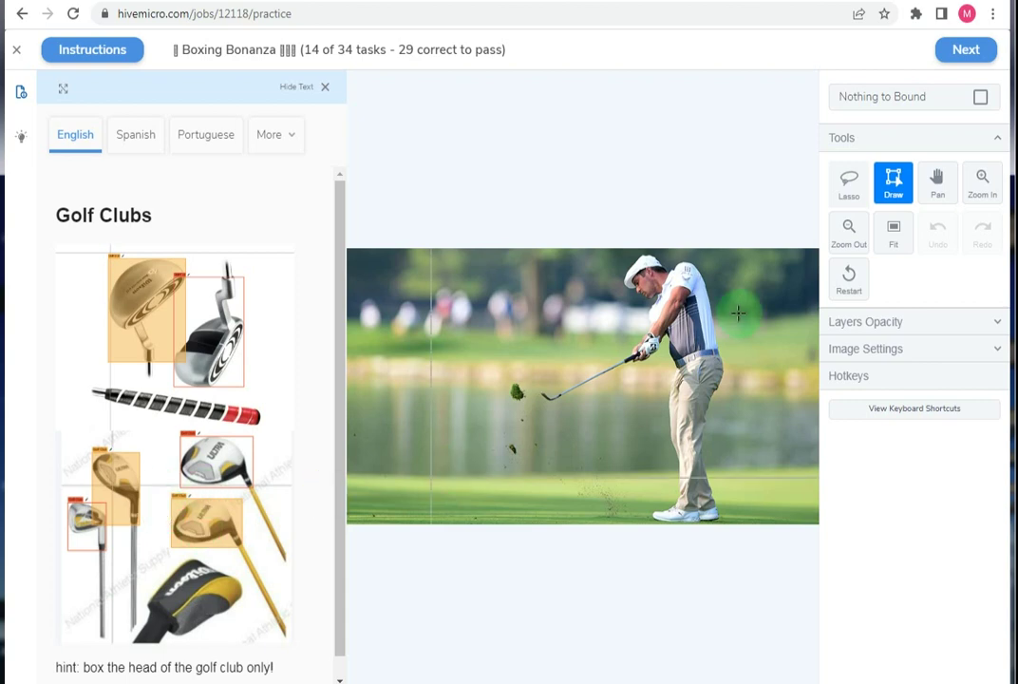
{"action": "scroll", "coordinate": [591, 398], "scroll_direction": "up", "scroll_amount": 3}
{"action": "scroll", "coordinate": [557, 405], "scroll_direction": "up", "scroll_amount": 3}
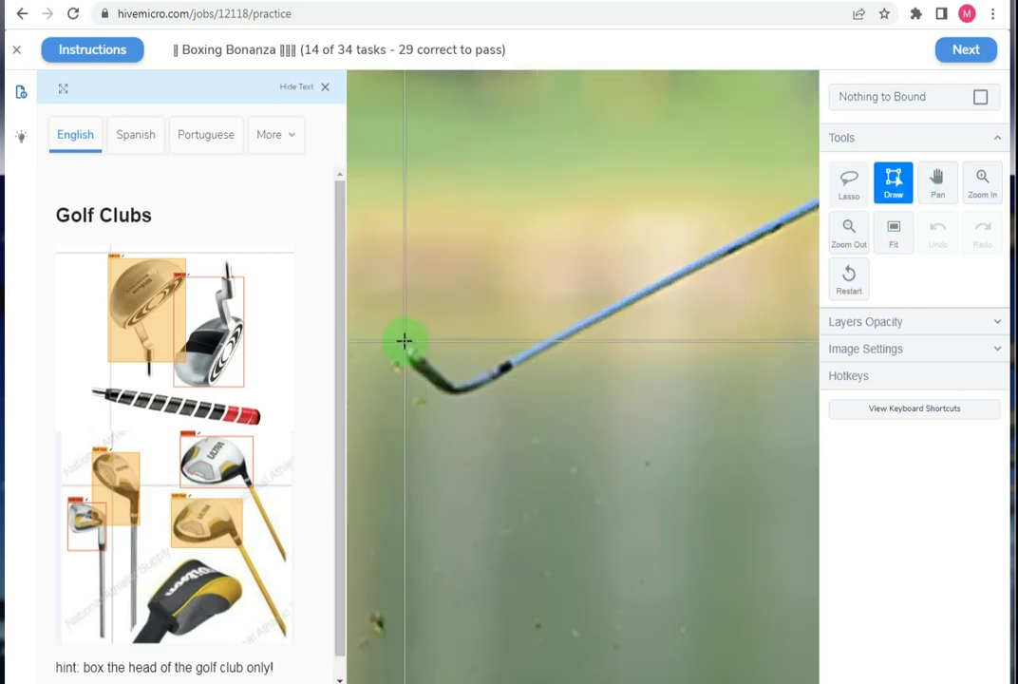
{"action": "left_click_drag", "start_coordinate": [405, 345], "coordinate": [510, 397]}
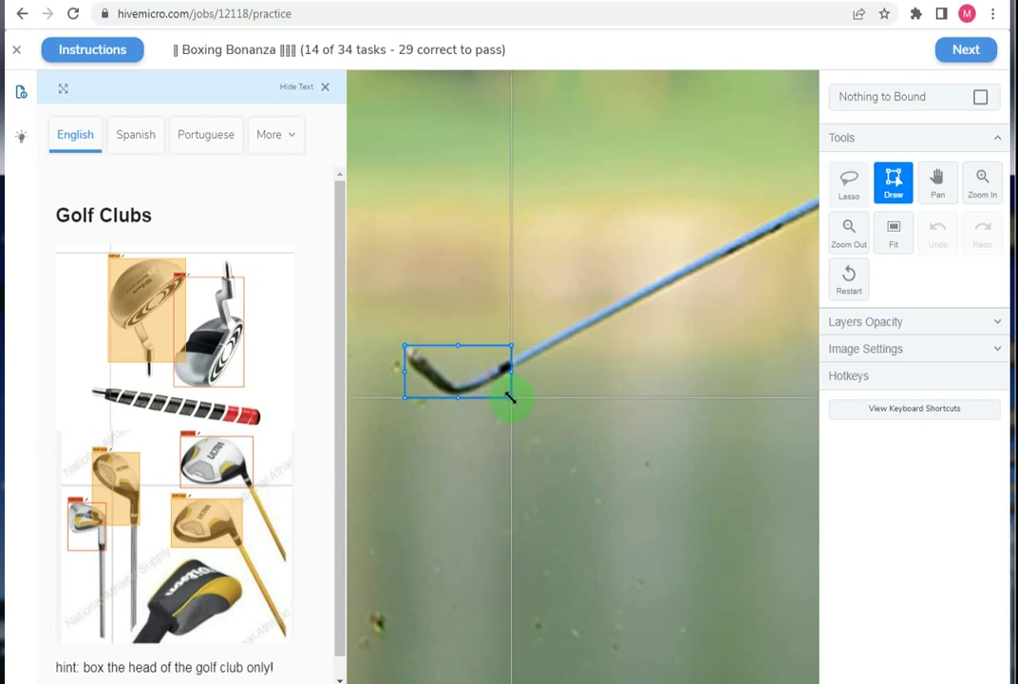
Submit and confirm the golf club box, then review the Incorrect result.
{"action": "left_click", "coordinate": [968, 51]}
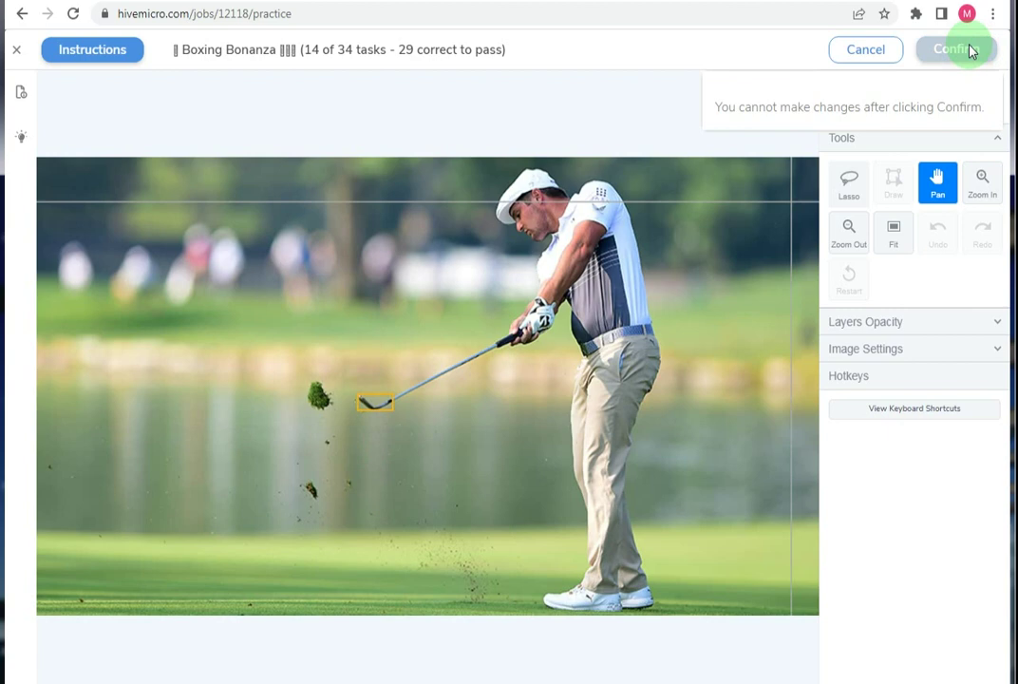
{"action": "left_click", "coordinate": [970, 51]}
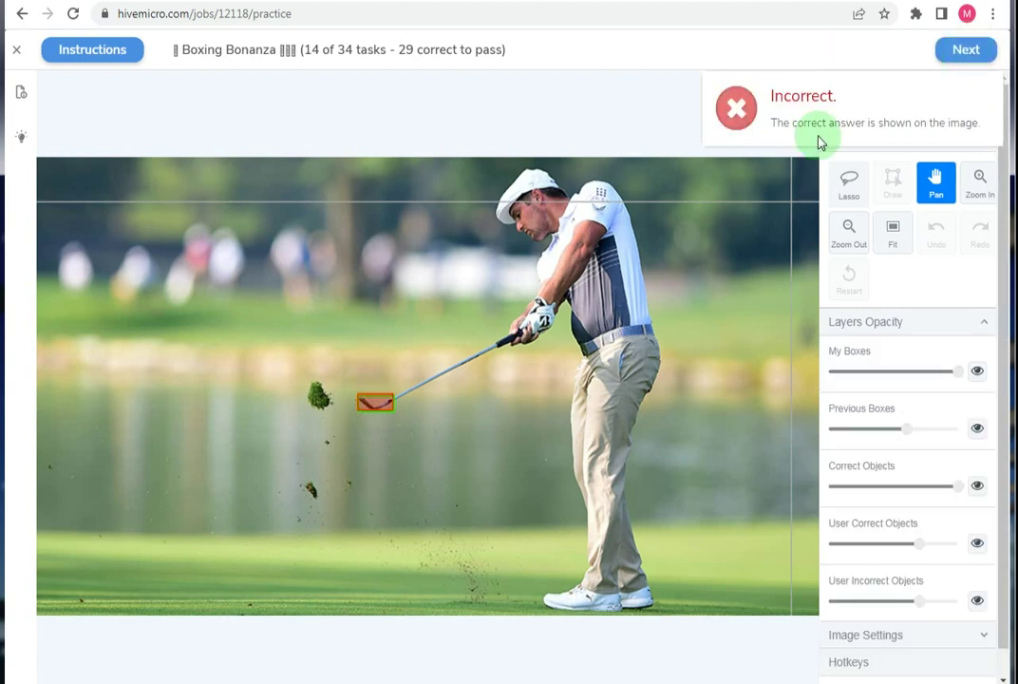
{"action": "scroll", "coordinate": [359, 420], "scroll_direction": "up", "scroll_amount": 2}
{"action": "scroll", "coordinate": [414, 352], "scroll_direction": "up", "scroll_amount": 5}
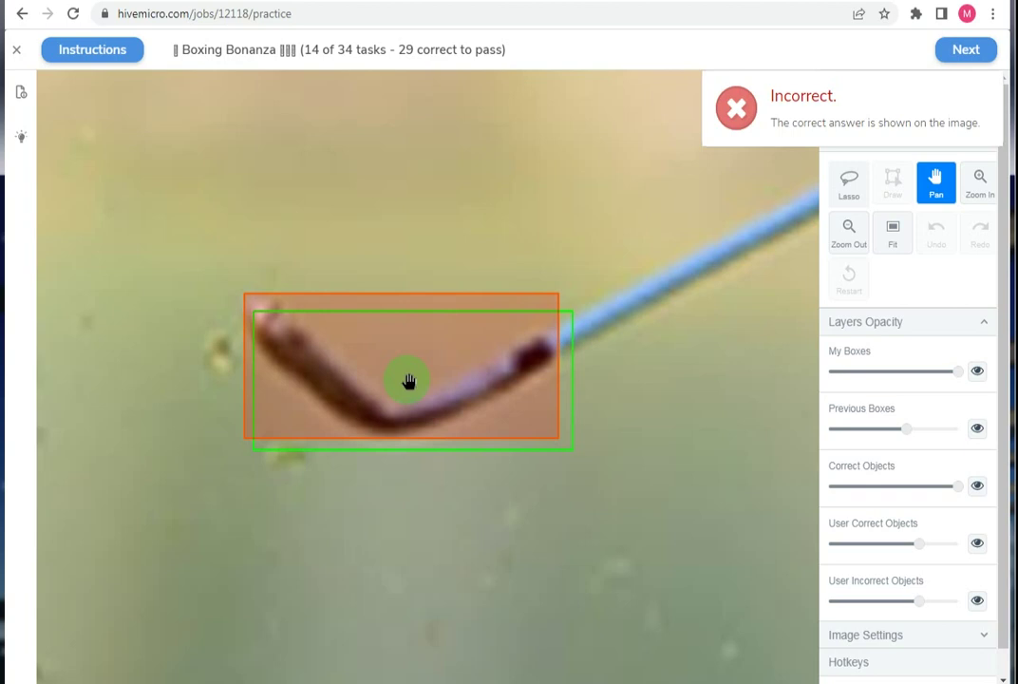
{"action": "scroll", "coordinate": [408, 381], "scroll_direction": "down", "scroll_amount": 5}
{"action": "scroll", "coordinate": [435, 371], "scroll_direction": "down", "scroll_amount": 2}
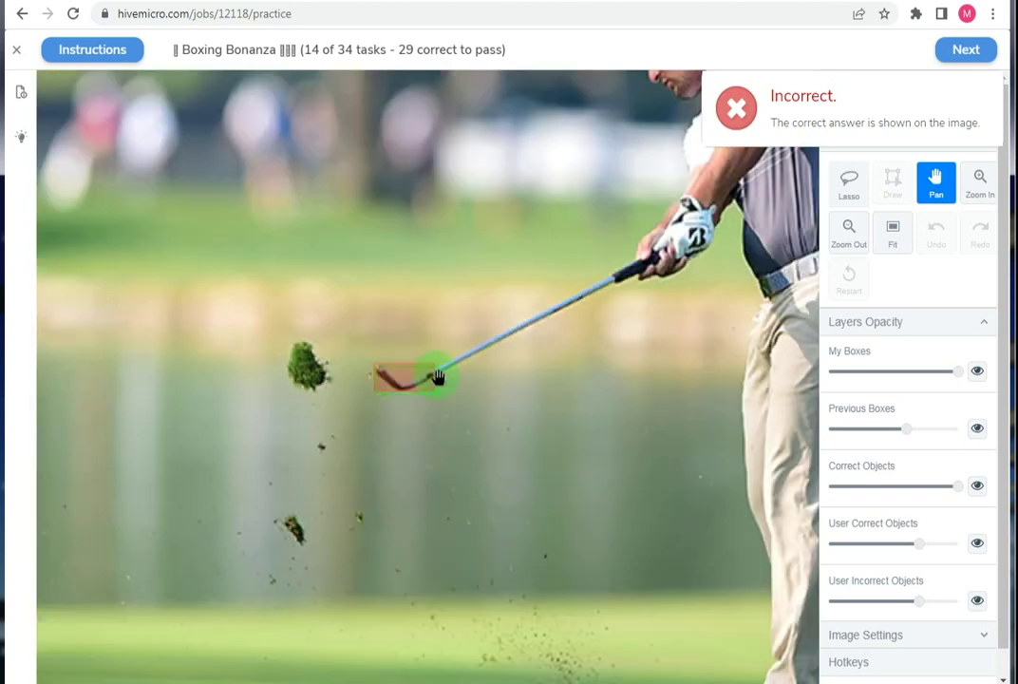
On the Watches task, hide the instructions and box the whole wristwatch including its strap.
{"action": "left_click", "coordinate": [962, 52]}
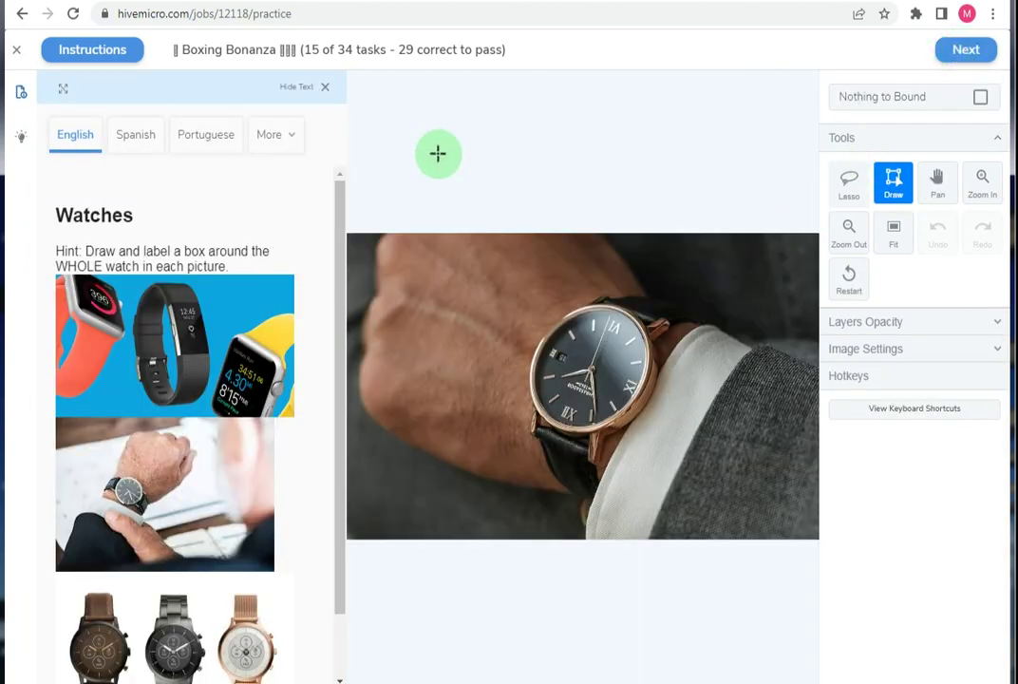
{"action": "left_click", "coordinate": [325, 87]}
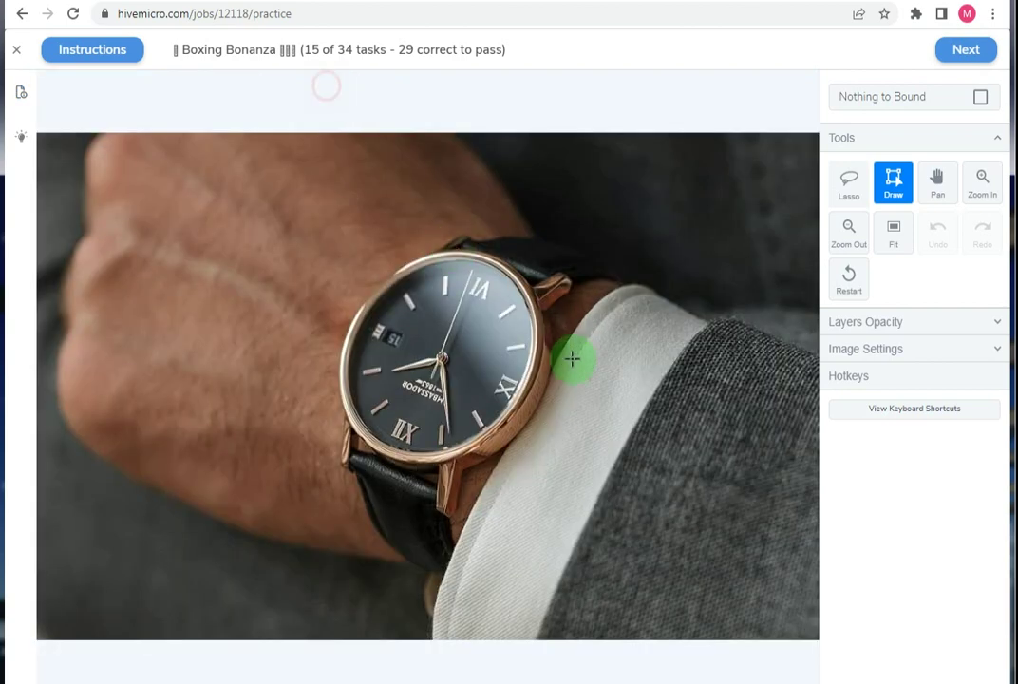
{"action": "scroll", "coordinate": [615, 393], "scroll_direction": "up", "scroll_amount": 2}
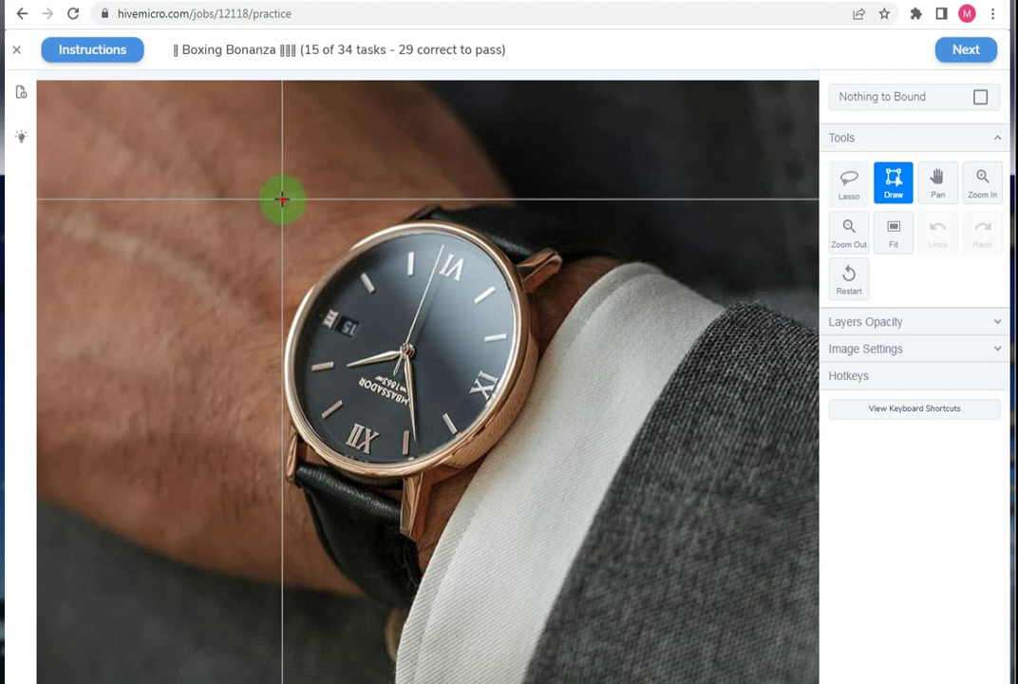
{"action": "left_click_drag", "start_coordinate": [282, 199], "coordinate": [621, 612]}
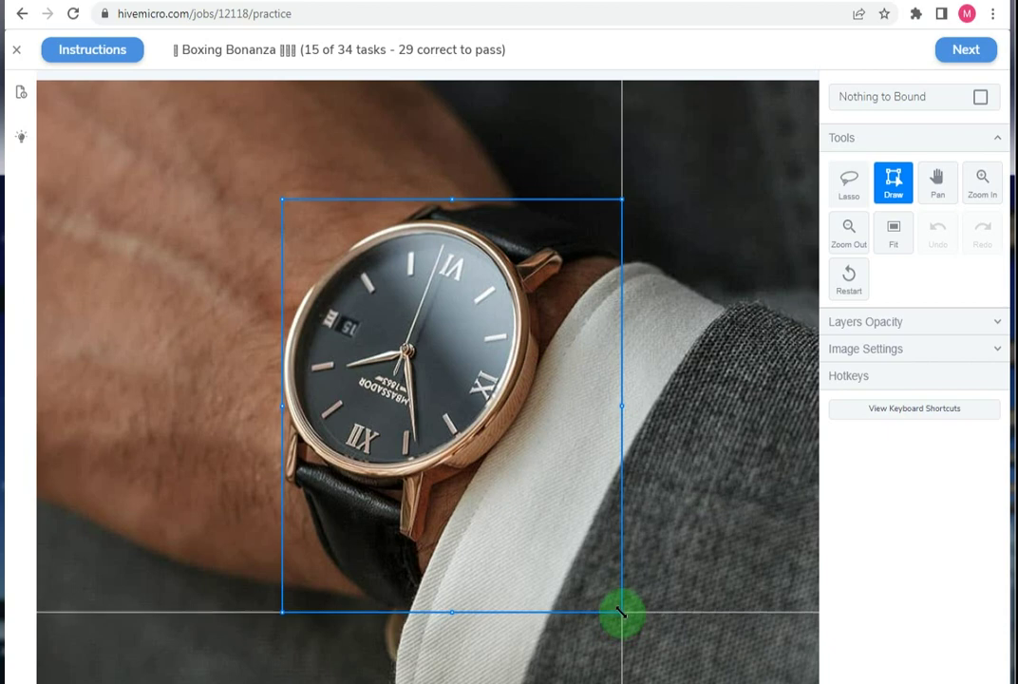
{"action": "scroll", "coordinate": [509, 497], "scroll_direction": "up", "scroll_amount": 2}
{"action": "scroll", "coordinate": [507, 497], "scroll_direction": "up", "scroll_amount": 1}
{"action": "scroll", "coordinate": [507, 497], "scroll_direction": "down", "scroll_amount": 5}
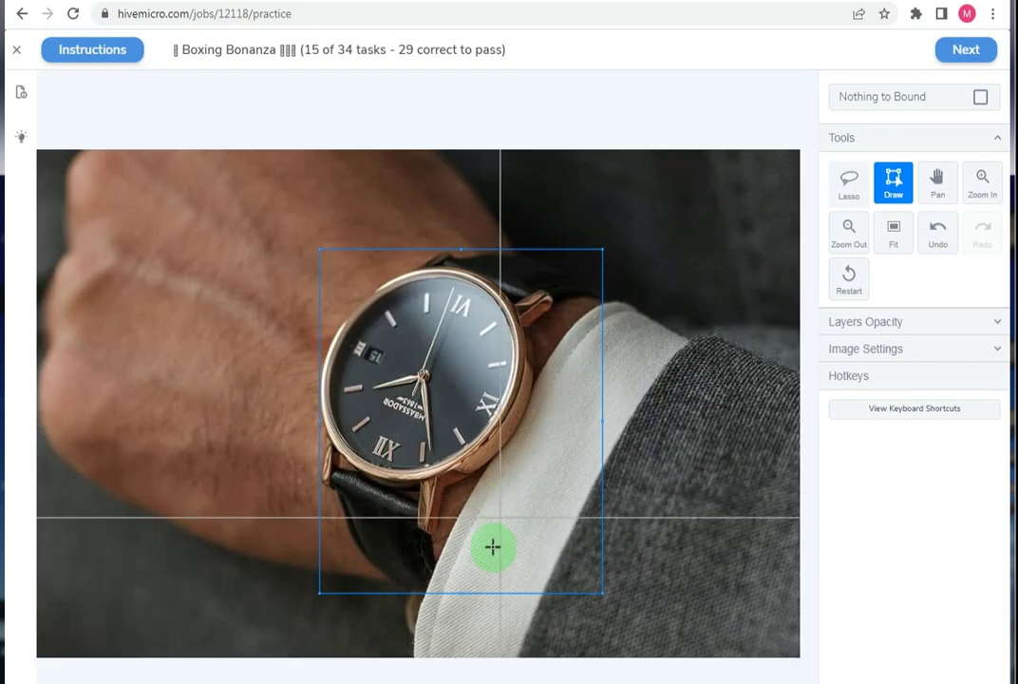
{"action": "left_click_drag", "start_coordinate": [462, 594], "coordinate": [466, 610]}
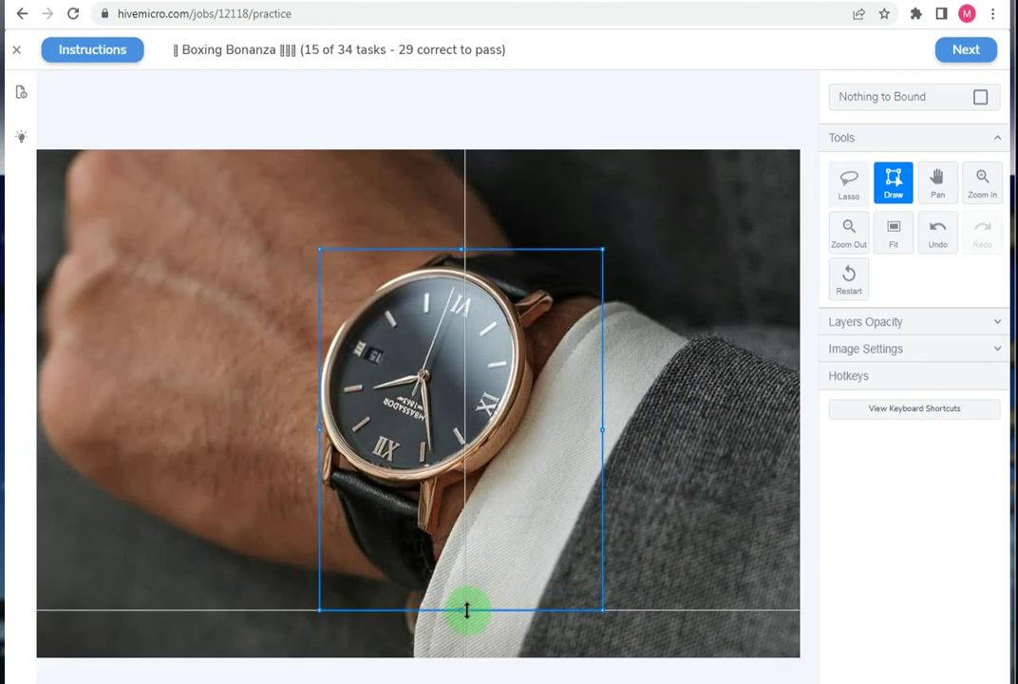
Submit and confirm the watch box, then advance to the Cars task.
{"action": "scroll", "coordinate": [352, 363], "scroll_direction": "down", "scroll_amount": 5}
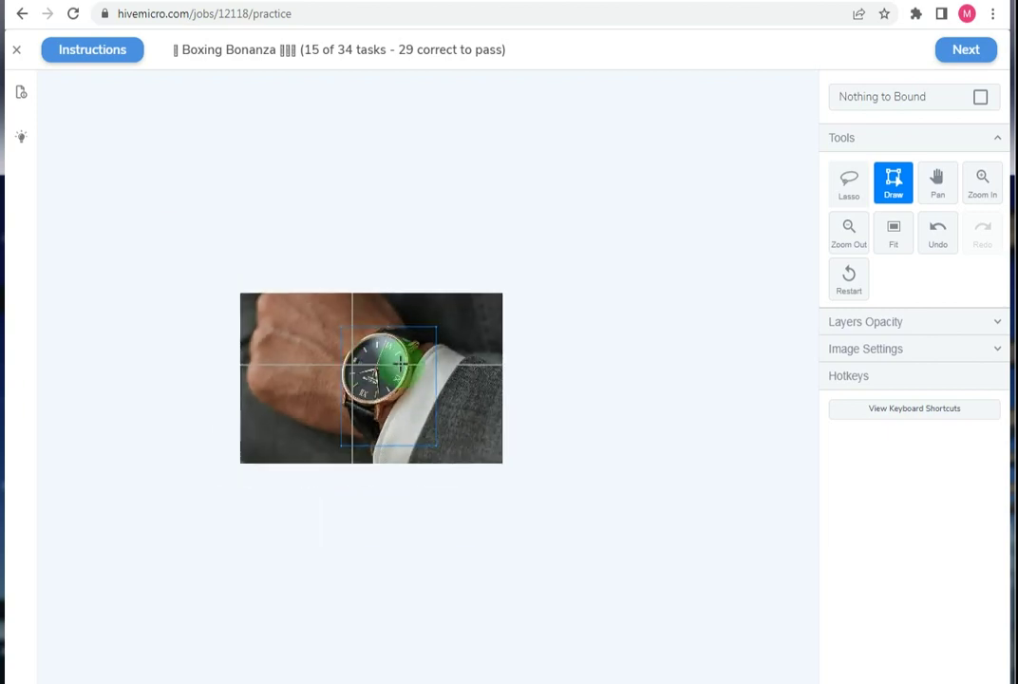
{"action": "left_click", "coordinate": [955, 52]}
{"action": "left_click", "coordinate": [950, 53]}
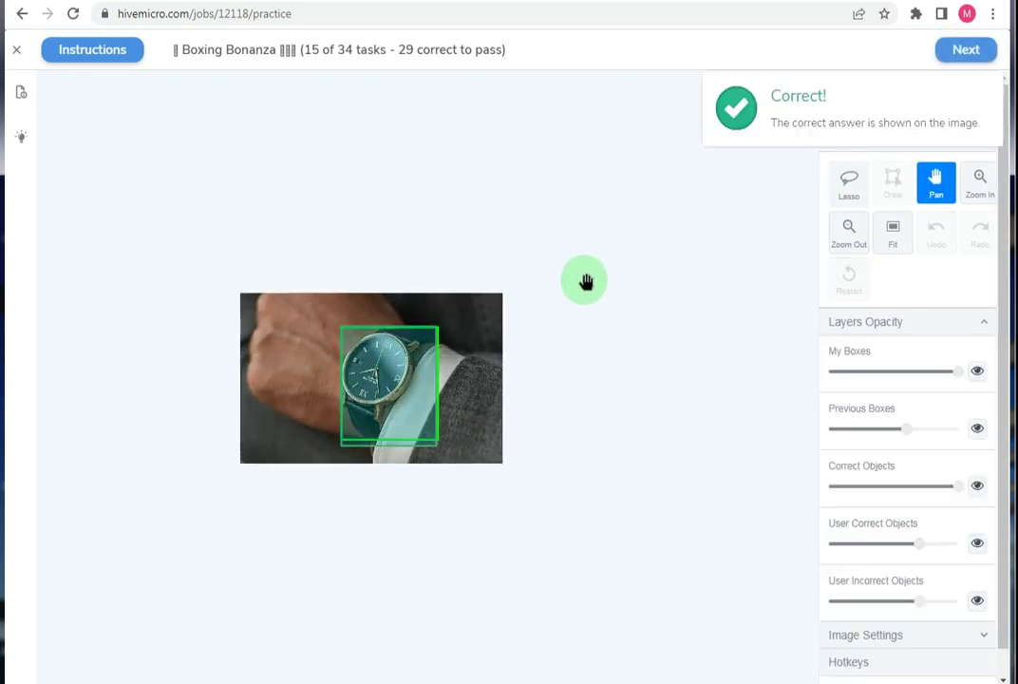
{"action": "scroll", "coordinate": [406, 418], "scroll_direction": "up", "scroll_amount": 4}
{"action": "scroll", "coordinate": [409, 427], "scroll_direction": "up", "scroll_amount": 2}
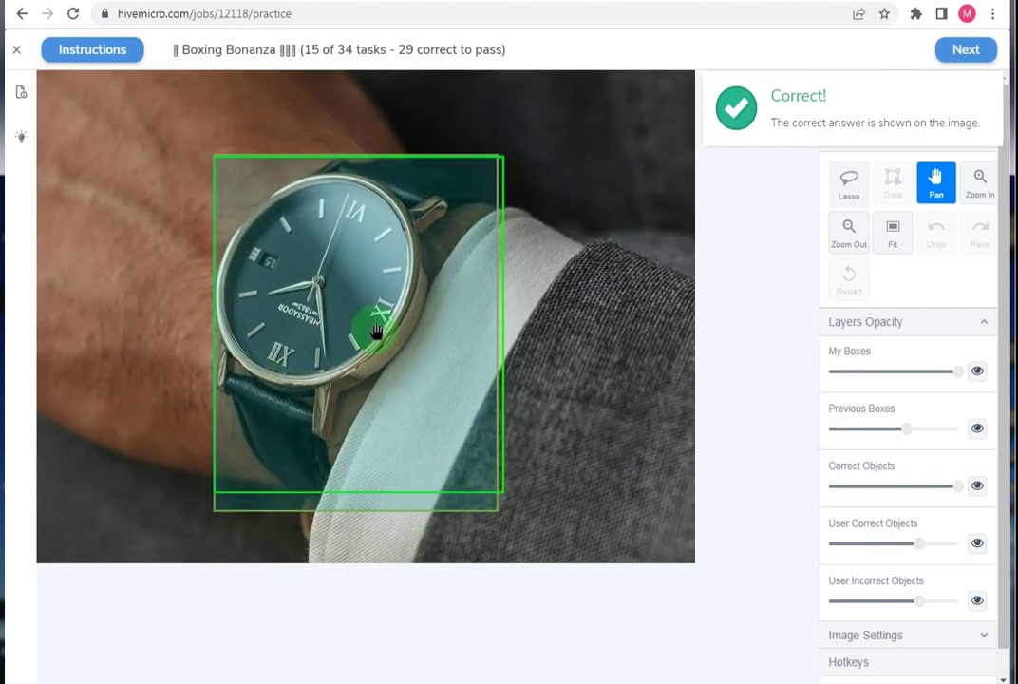
{"action": "scroll", "coordinate": [376, 330], "scroll_direction": "down", "scroll_amount": 4}
{"action": "scroll", "coordinate": [245, 318], "scroll_direction": "down", "scroll_amount": 2}
{"action": "scroll", "coordinate": [266, 293], "scroll_direction": "up", "scroll_amount": 3}
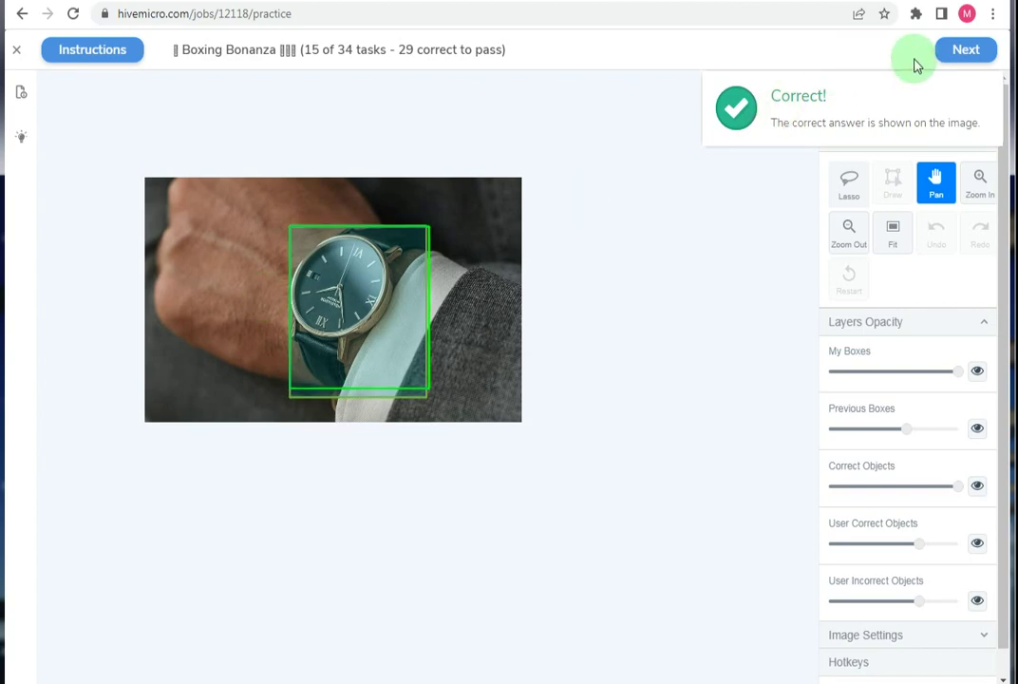
{"action": "left_click", "coordinate": [966, 53]}
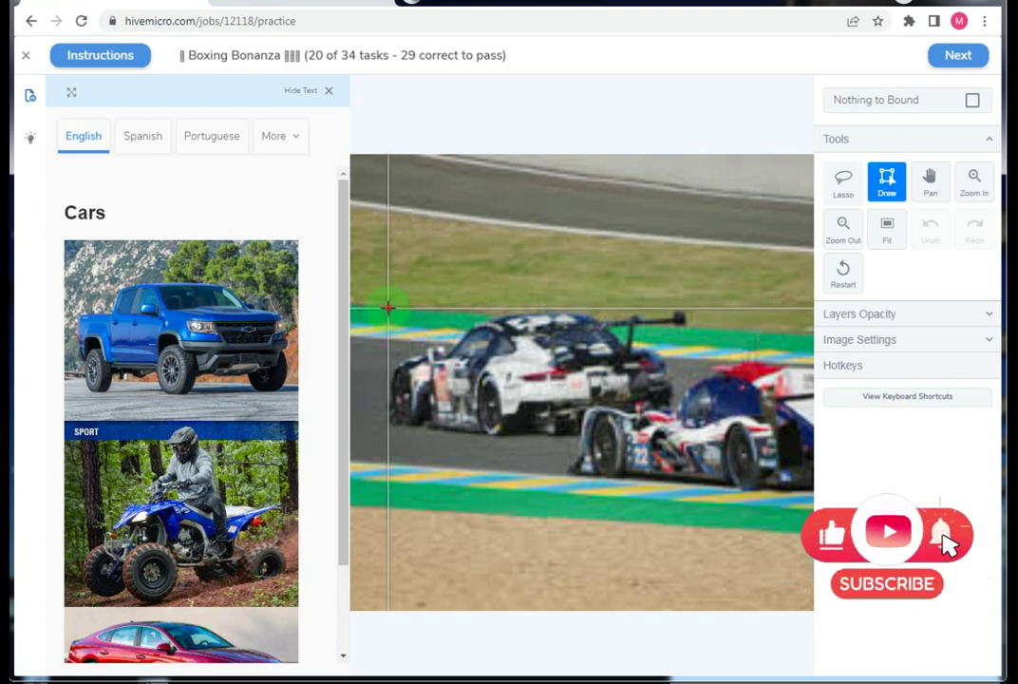
Draw boxes around the white race car and the blue-and-white race car.
{"action": "mouse_move", "coordinate": [388, 308]}
{"action": "left_mouse_down"}
{"action": "mouse_move", "coordinate": [697, 436]}
{"action": "mouse_move", "coordinate": [687, 432]}
{"action": "left_mouse_up"}
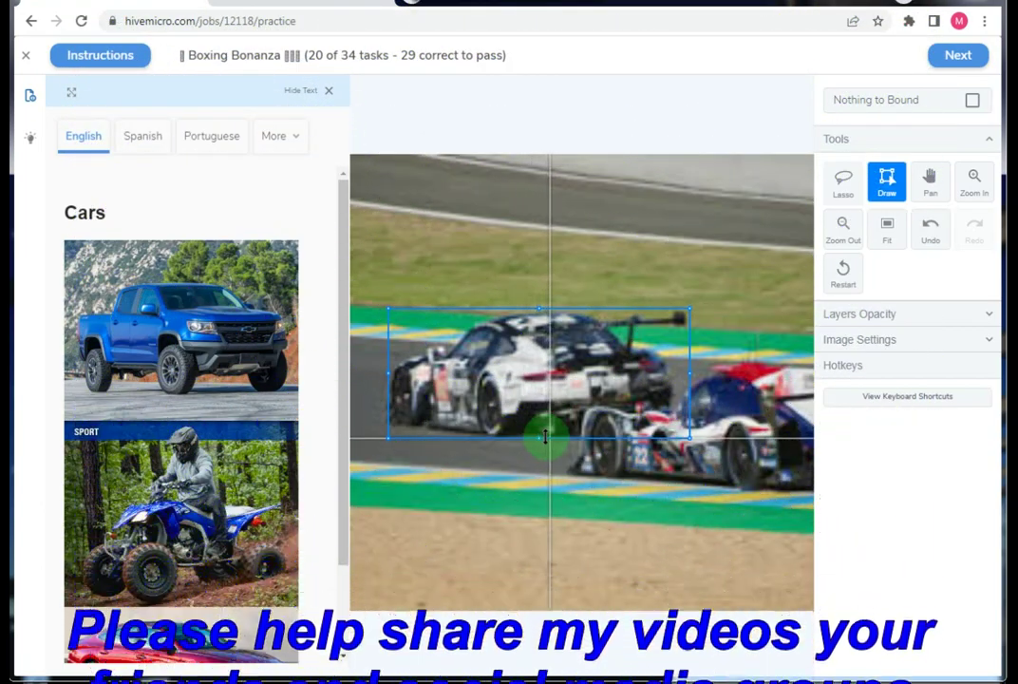
{"action": "scroll", "coordinate": [379, 390], "scroll_direction": "down", "scroll_amount": 3}
{"action": "scroll", "coordinate": [614, 421], "scroll_direction": "up", "scroll_amount": 2}
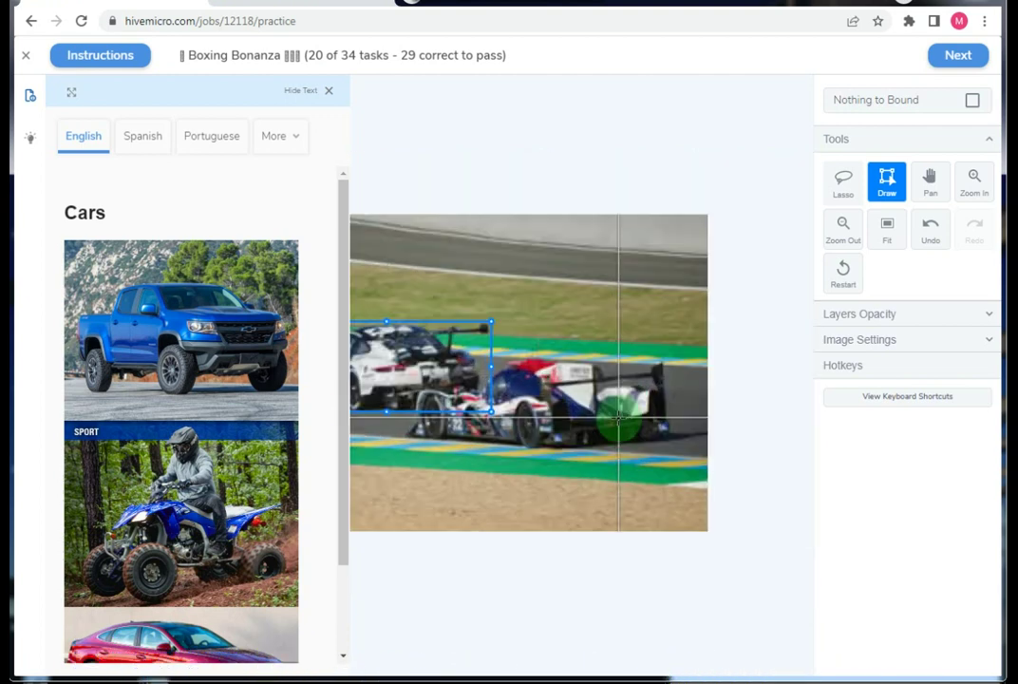
{"action": "scroll", "coordinate": [617, 420], "scroll_direction": "up", "scroll_amount": 2}
{"action": "scroll", "coordinate": [621, 421], "scroll_direction": "down", "scroll_amount": 1}
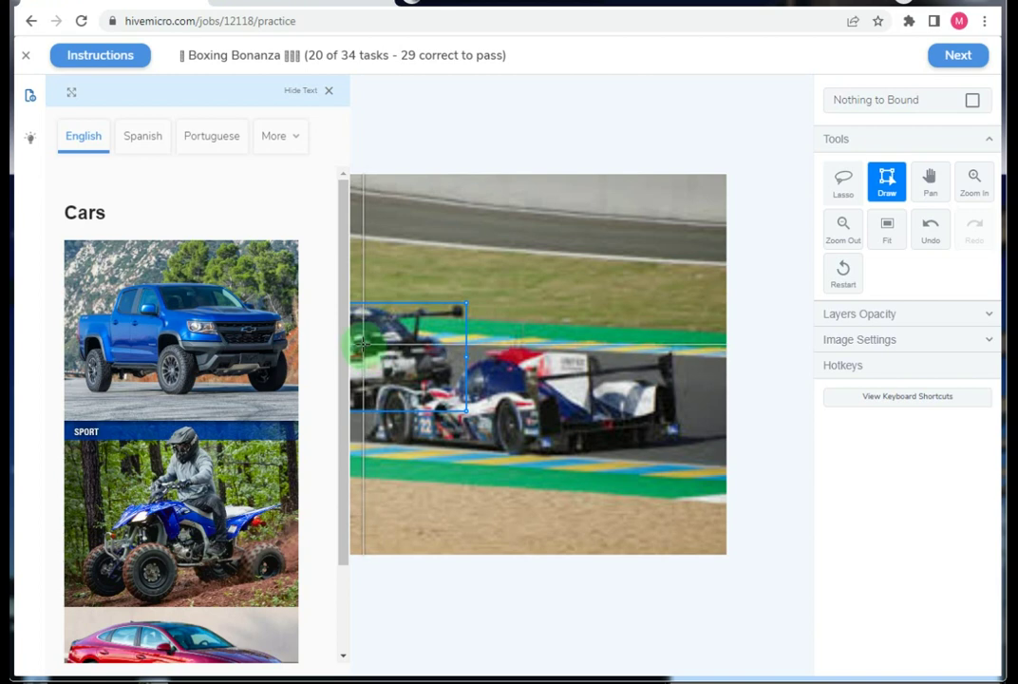
{"action": "left_click_drag", "start_coordinate": [363, 343], "coordinate": [678, 456]}
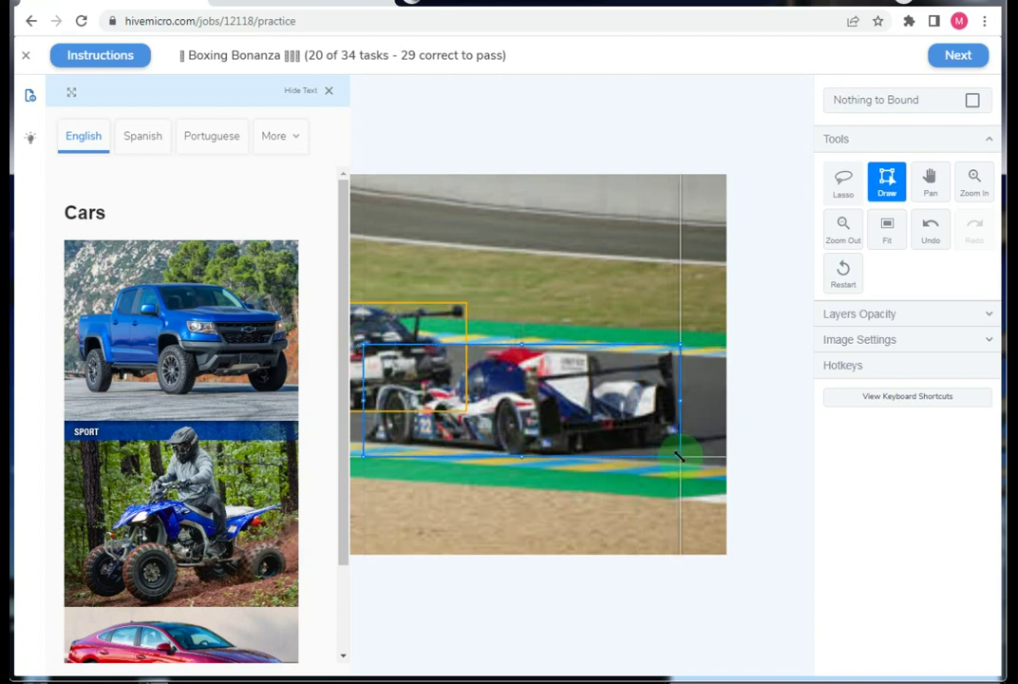
{"action": "scroll", "coordinate": [702, 448], "scroll_direction": "down", "scroll_amount": 1}
{"action": "scroll", "coordinate": [463, 421], "scroll_direction": "up", "scroll_amount": 2}
{"action": "scroll", "coordinate": [436, 421], "scroll_direction": "up", "scroll_amount": 2}
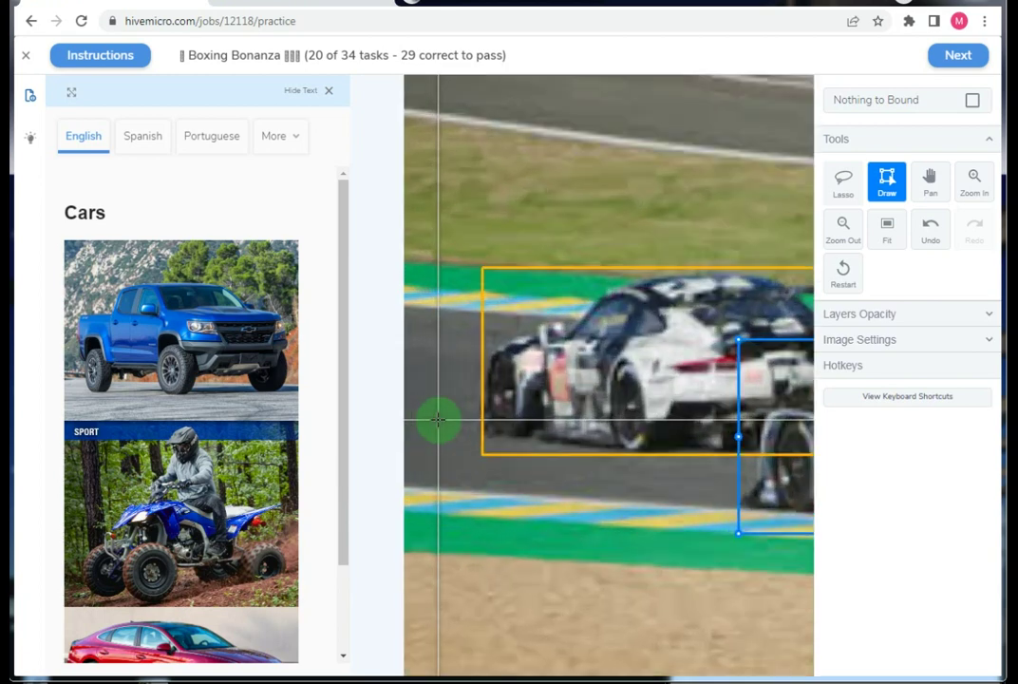
{"action": "left_click", "coordinate": [477, 384]}
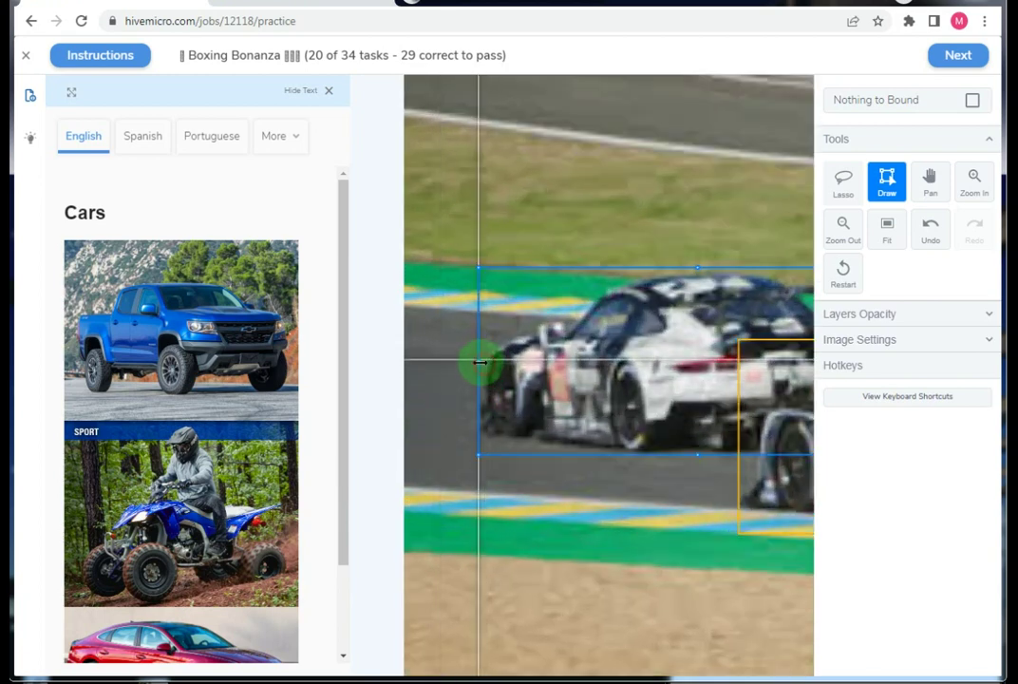
{"action": "scroll", "coordinate": [465, 376], "scroll_direction": "down", "scroll_amount": 2}
{"action": "scroll", "coordinate": [454, 374], "scroll_direction": "down", "scroll_amount": 1}
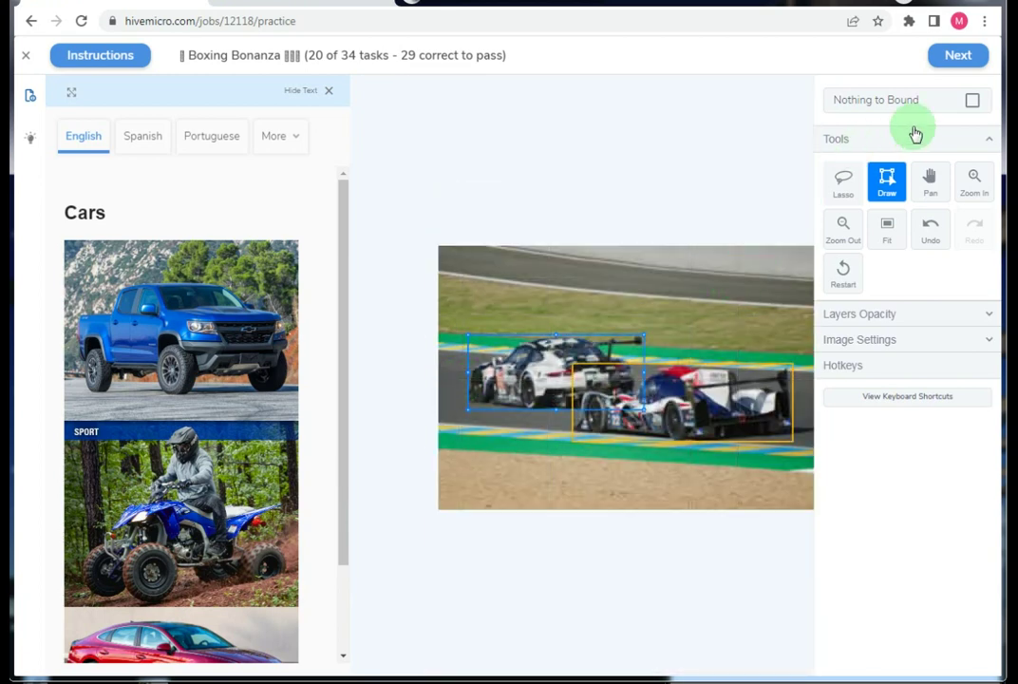
Submit and confirm the two race-car boxes, hide the instructions, and go to the Jerseys task.
{"action": "left_click", "coordinate": [956, 69]}
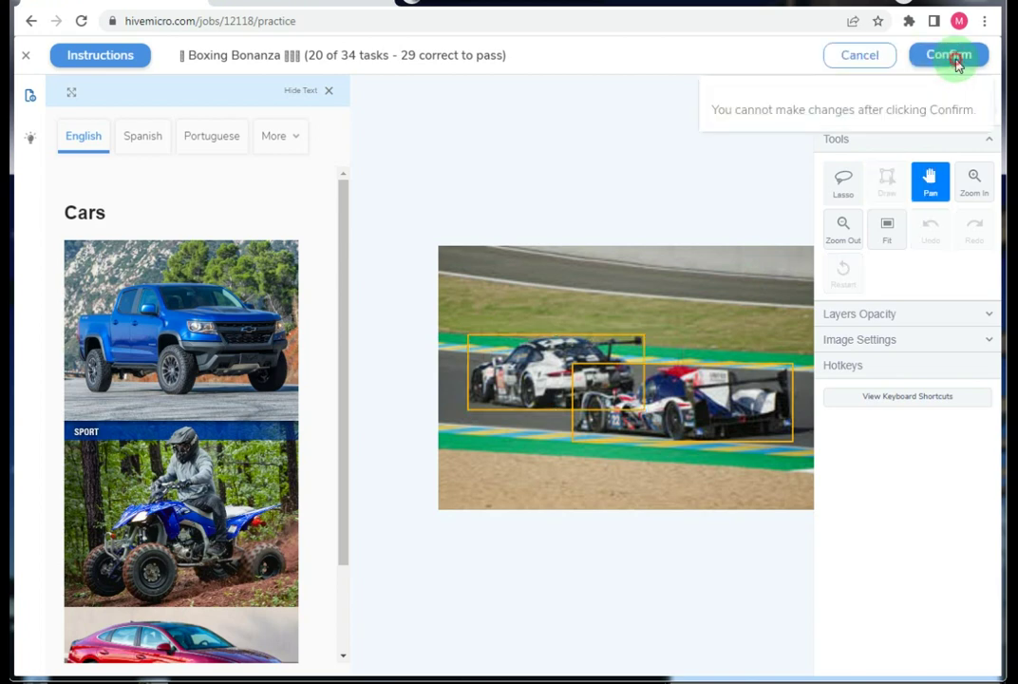
{"action": "left_click", "coordinate": [957, 63]}
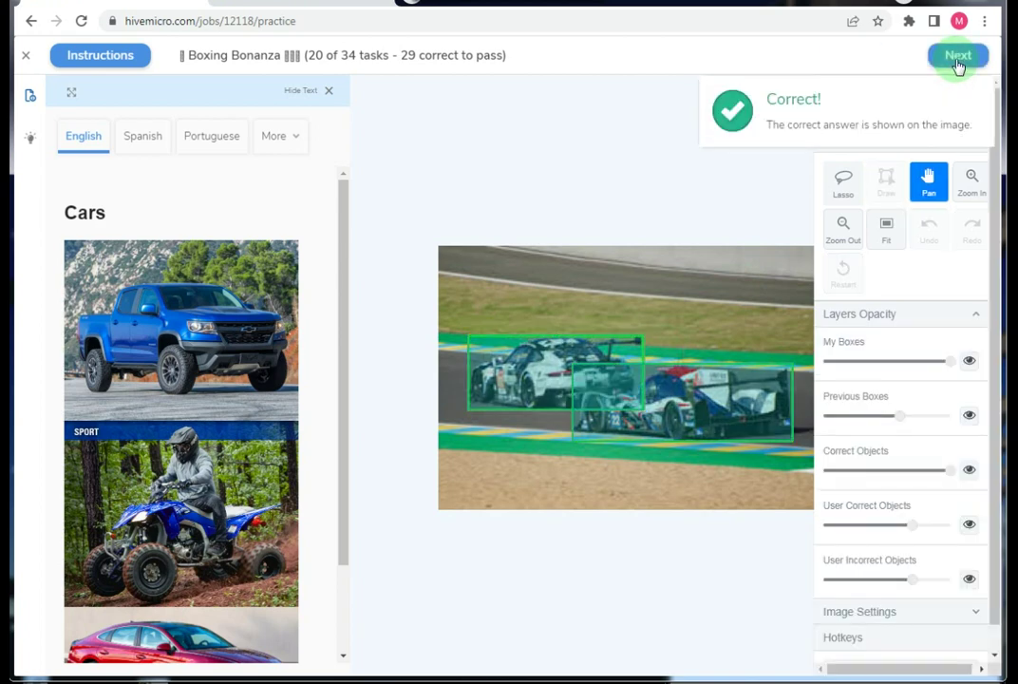
{"action": "left_click", "coordinate": [330, 91]}
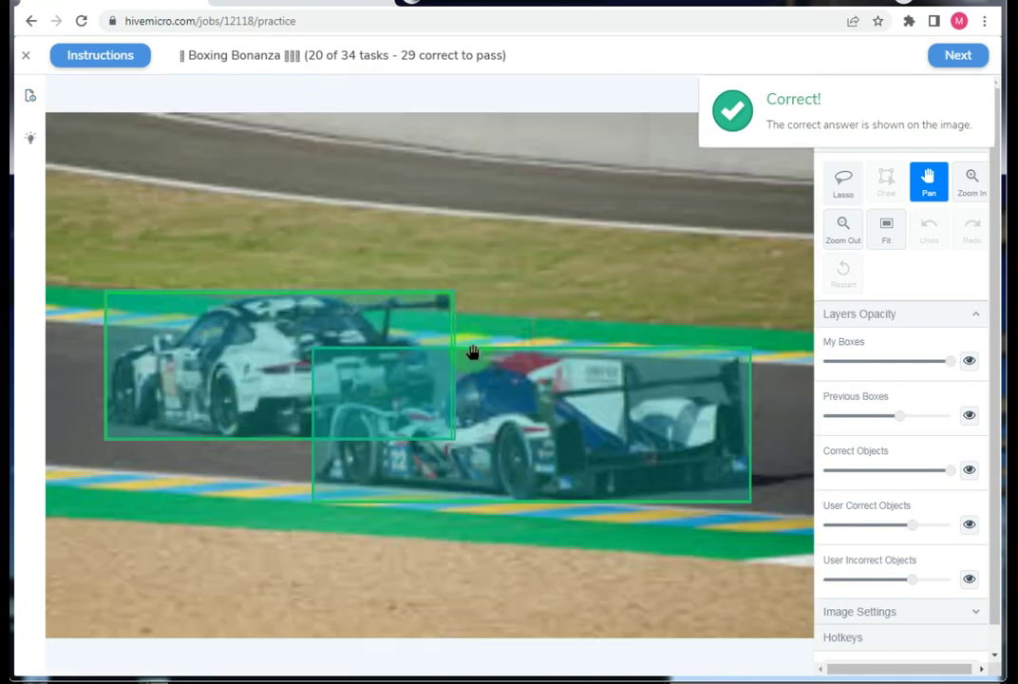
{"action": "left_click", "coordinate": [961, 57]}
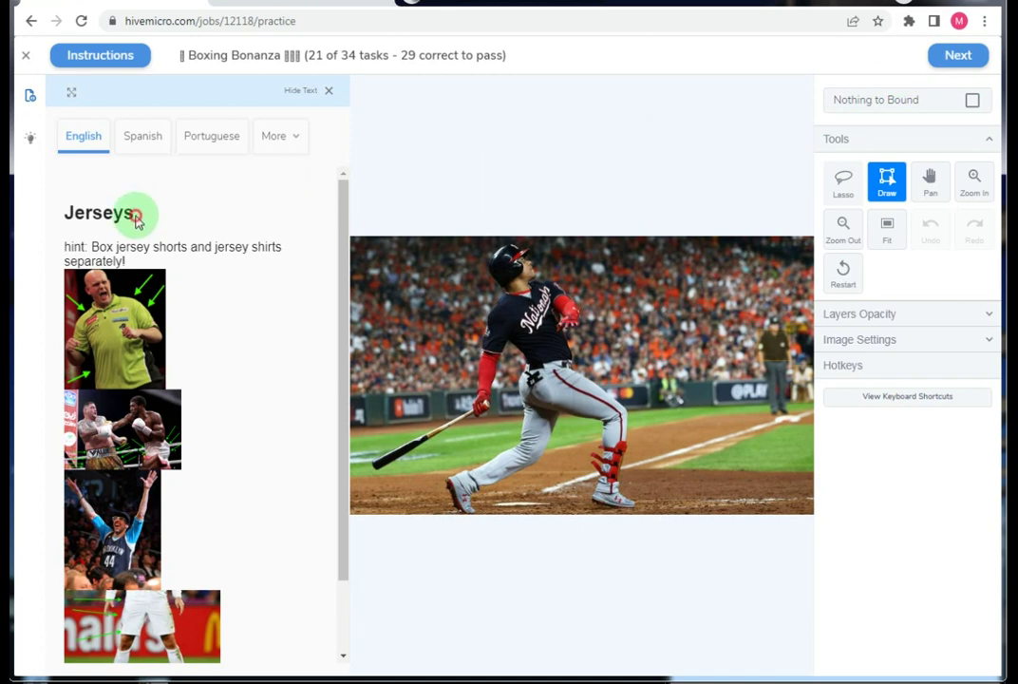
Draw a box around the batter's jersey shirt, extending it down to the belt.
{"action": "left_click_drag", "start_coordinate": [136, 218], "coordinate": [67, 212]}
{"action": "left_click", "coordinate": [87, 214]}
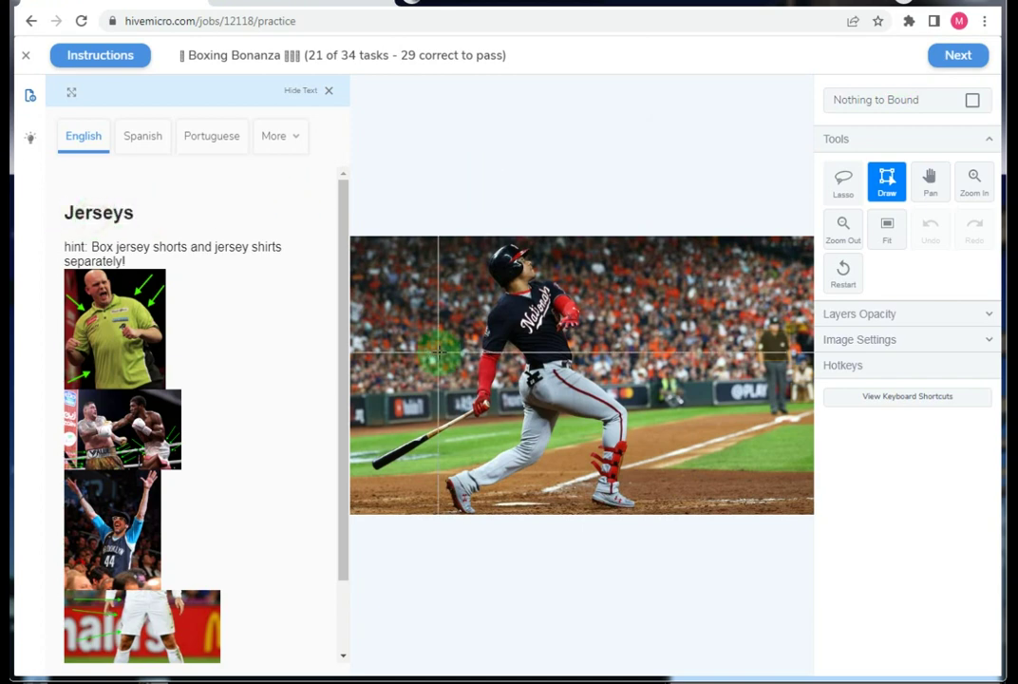
{"action": "scroll", "coordinate": [438, 351], "scroll_direction": "up", "scroll_amount": 1}
{"action": "scroll", "coordinate": [437, 332], "scroll_direction": "up", "scroll_amount": 1}
{"action": "scroll", "coordinate": [435, 314], "scroll_direction": "up", "scroll_amount": 1}
{"action": "scroll", "coordinate": [433, 291], "scroll_direction": "up", "scroll_amount": 1}
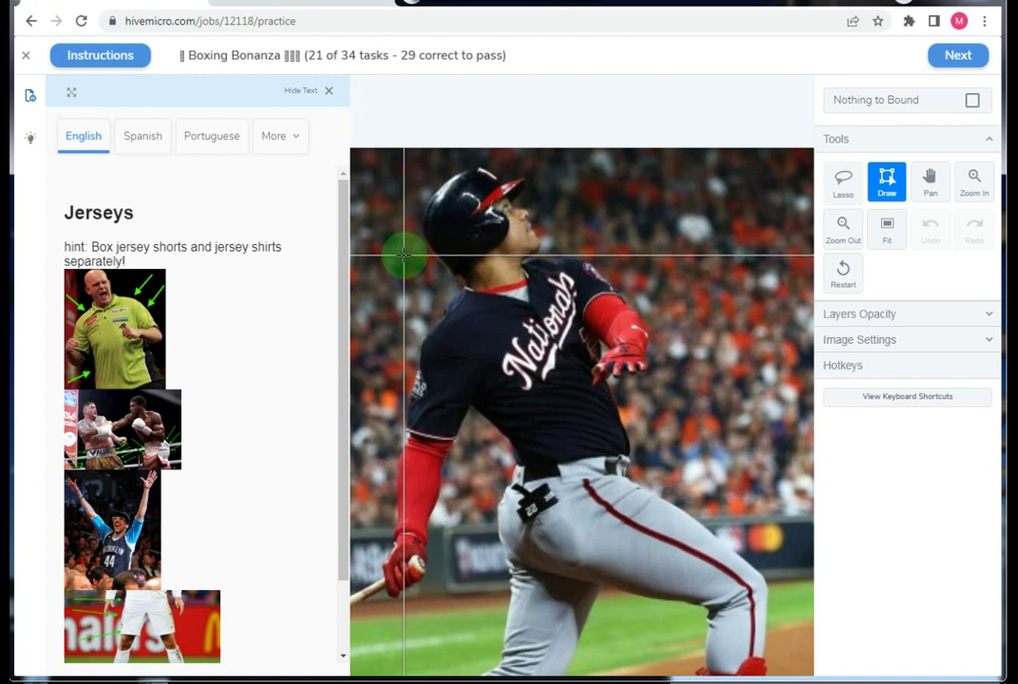
{"action": "mouse_move", "coordinate": [404, 253]}
{"action": "left_mouse_down"}
{"action": "mouse_move", "coordinate": [601, 470]}
{"action": "mouse_move", "coordinate": [628, 469]}
{"action": "left_mouse_up"}
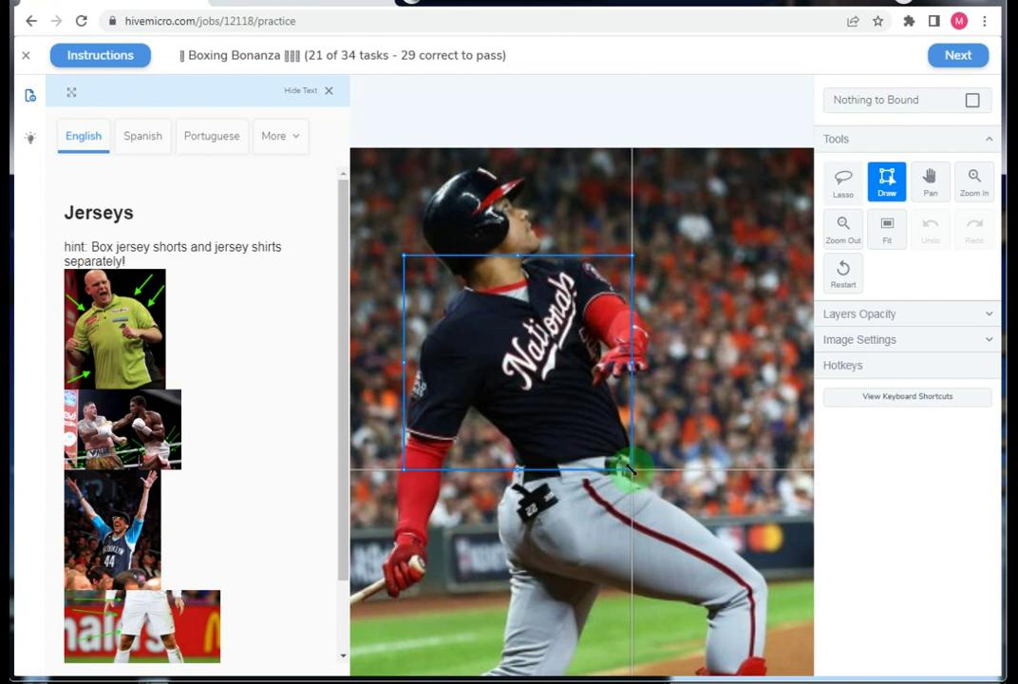
{"action": "left_click_drag", "start_coordinate": [628, 468], "coordinate": [632, 470]}
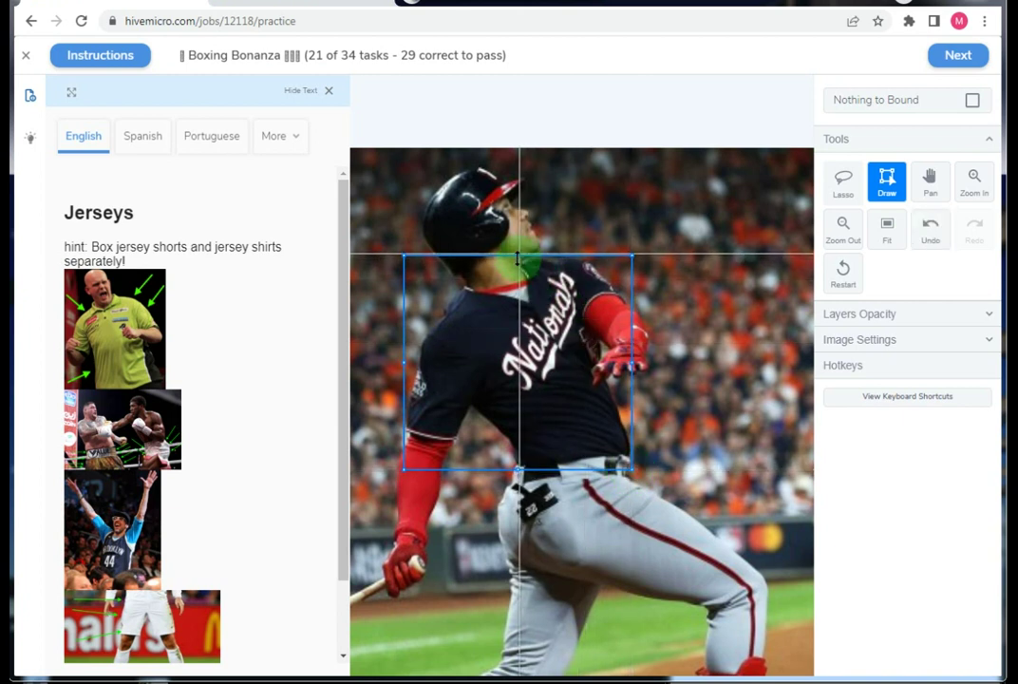
{"action": "scroll", "coordinate": [519, 300], "scroll_direction": "down", "scroll_amount": 3}
{"action": "scroll", "coordinate": [636, 428], "scroll_direction": "down", "scroll_amount": 2}
{"action": "scroll", "coordinate": [632, 418], "scroll_direction": "up", "scroll_amount": 3}
{"action": "scroll", "coordinate": [545, 479], "scroll_direction": "down", "scroll_amount": 3}
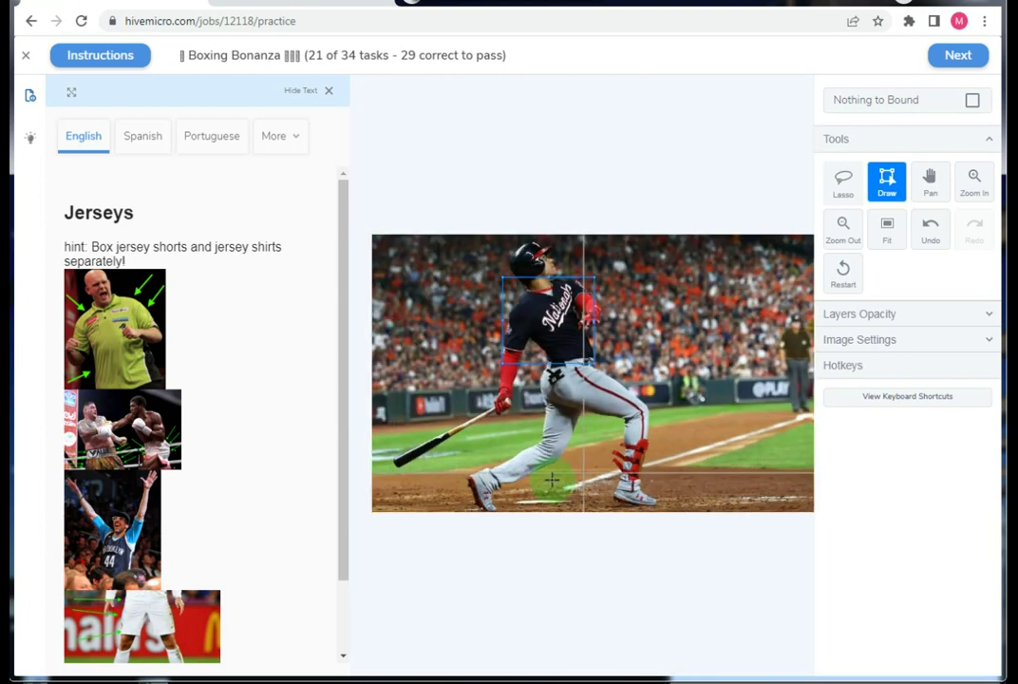
{"action": "scroll", "coordinate": [549, 407], "scroll_direction": "up", "scroll_amount": 2}
Box the batter's pants from belt to shoes and align the shirt box's bottom with the belt.
{"action": "mouse_move", "coordinate": [539, 327]}
{"action": "left_mouse_down"}
{"action": "mouse_move", "coordinate": [710, 514]}
{"action": "mouse_move", "coordinate": [709, 496]}
{"action": "left_mouse_up"}
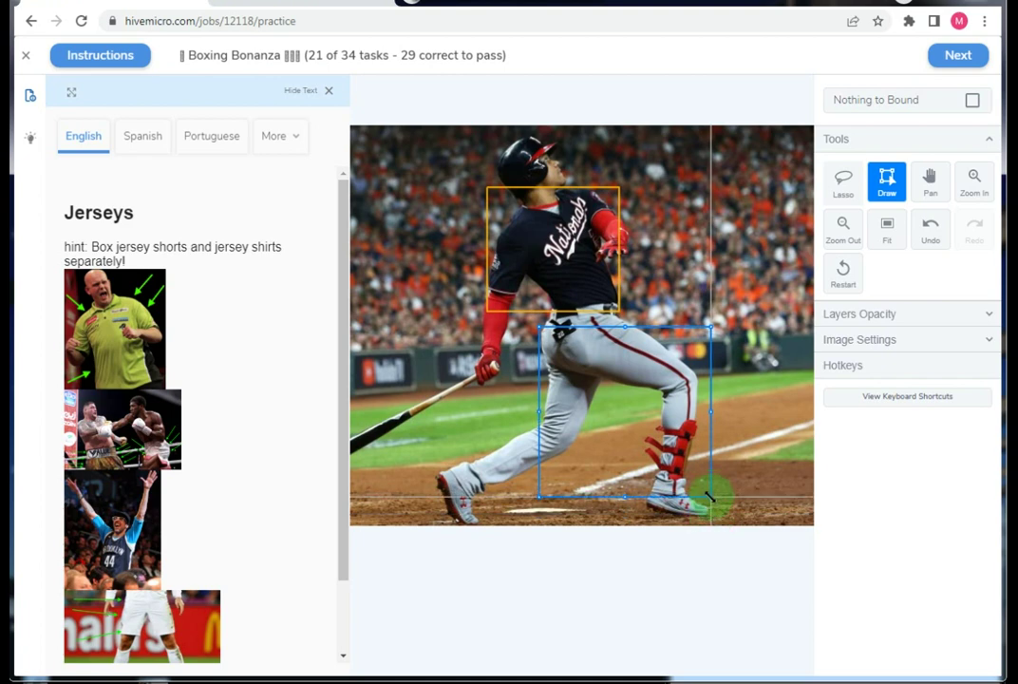
{"action": "scroll", "coordinate": [470, 479], "scroll_direction": "up", "scroll_amount": 3}
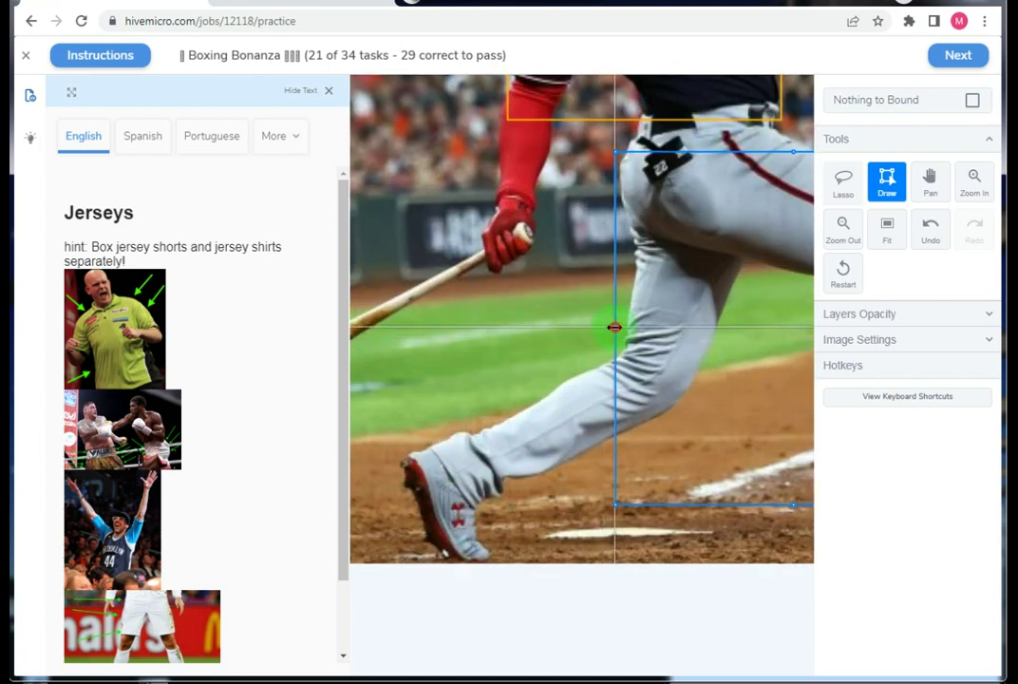
{"action": "left_click_drag", "start_coordinate": [614, 327], "coordinate": [426, 335]}
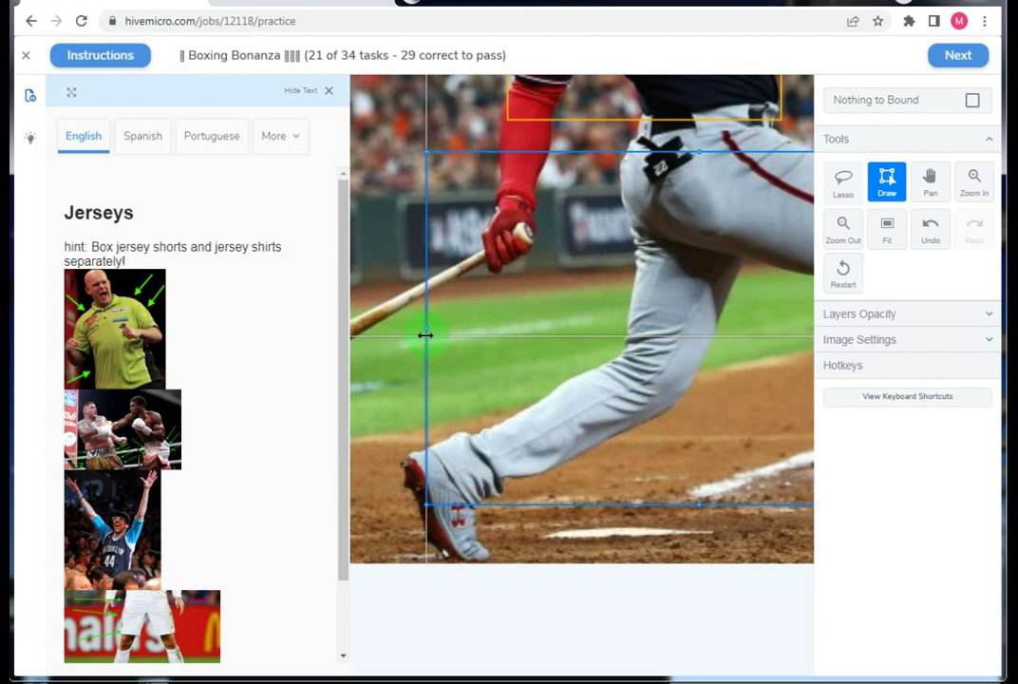
{"action": "left_click_drag", "start_coordinate": [700, 504], "coordinate": [701, 507]}
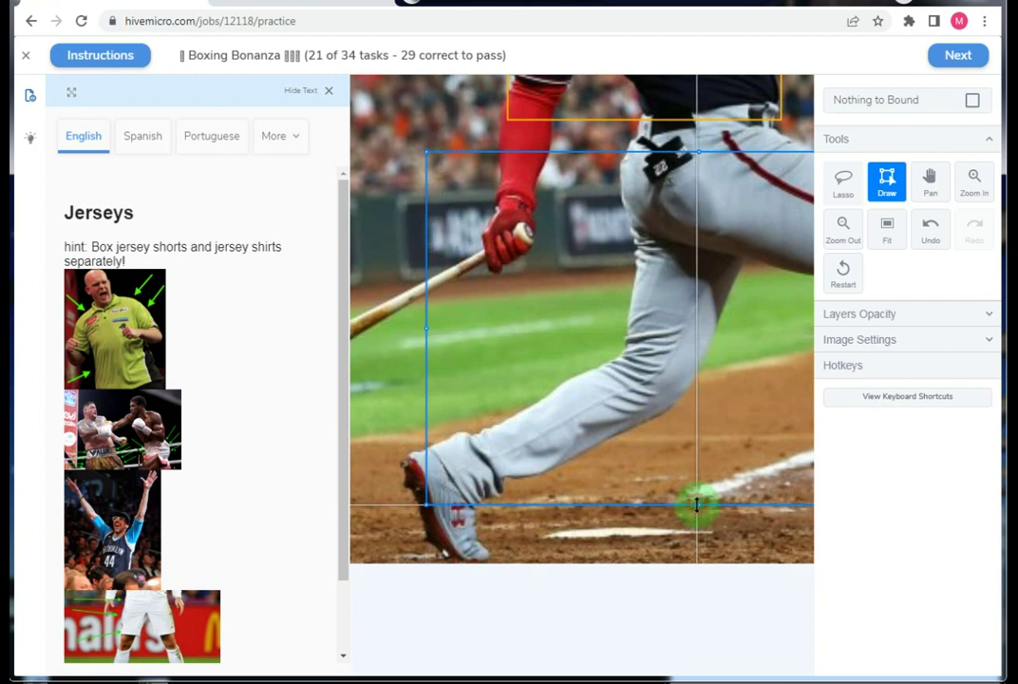
{"action": "scroll", "coordinate": [428, 432], "scroll_direction": "down", "scroll_amount": 3}
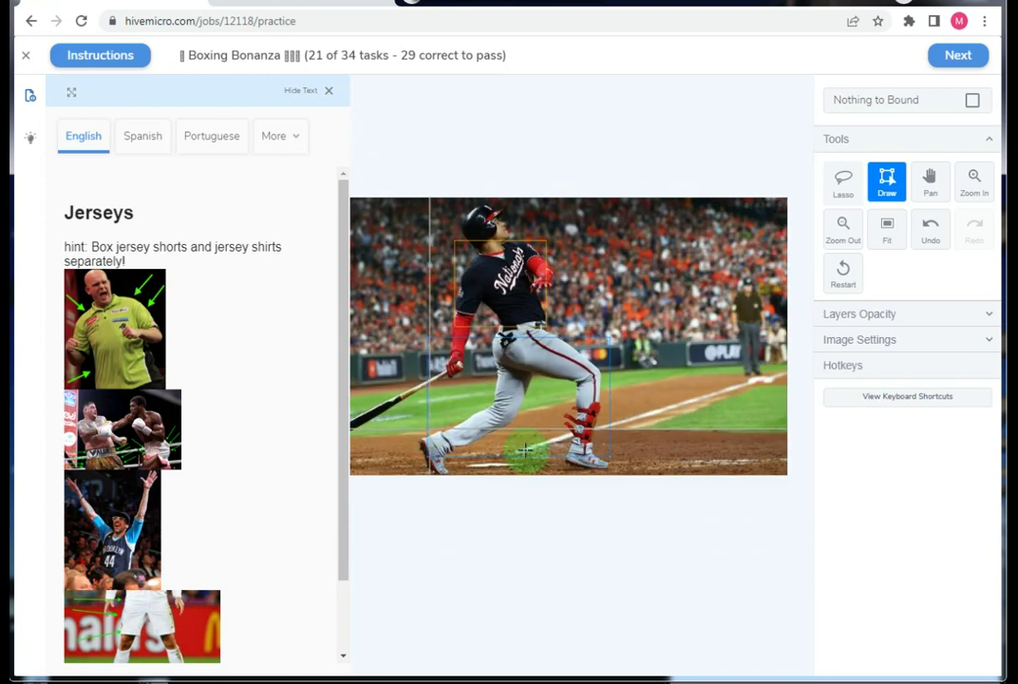
{"action": "scroll", "coordinate": [484, 295], "scroll_direction": "up", "scroll_amount": 3}
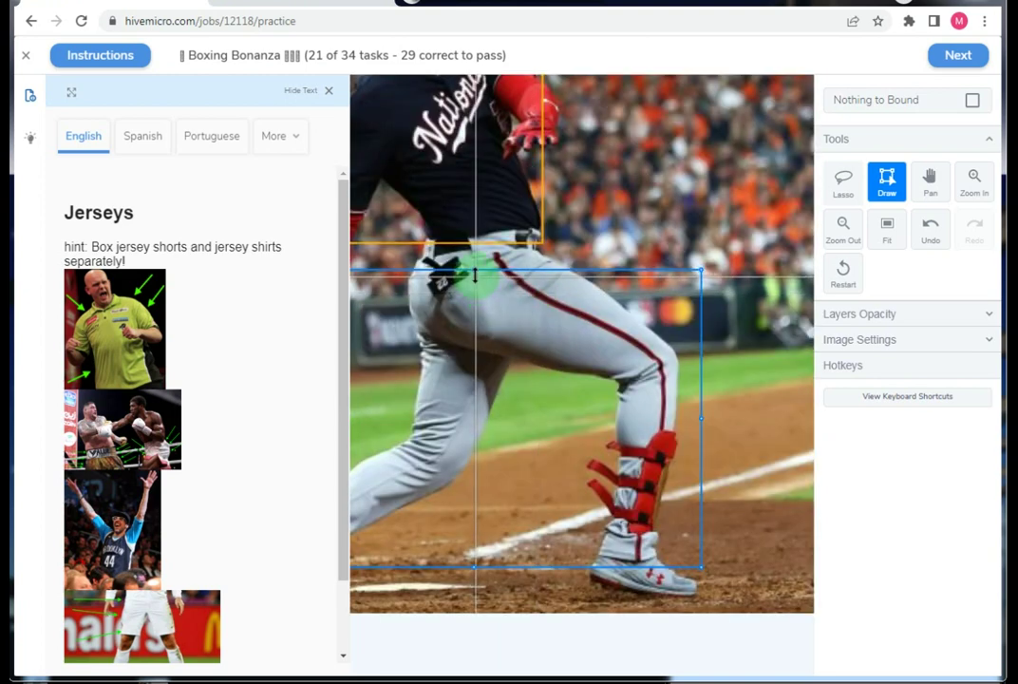
{"action": "left_click_drag", "start_coordinate": [473, 271], "coordinate": [465, 251]}
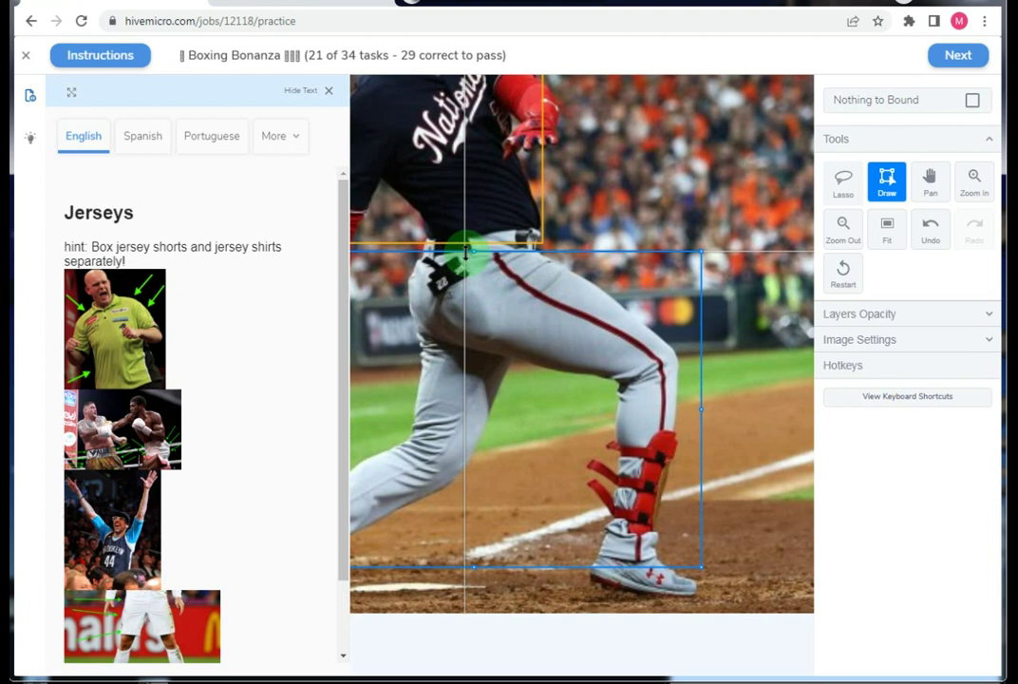
{"action": "scroll", "coordinate": [703, 389], "scroll_direction": "down", "scroll_amount": 3}
{"action": "scroll", "coordinate": [525, 297], "scroll_direction": "up", "scroll_amount": 3}
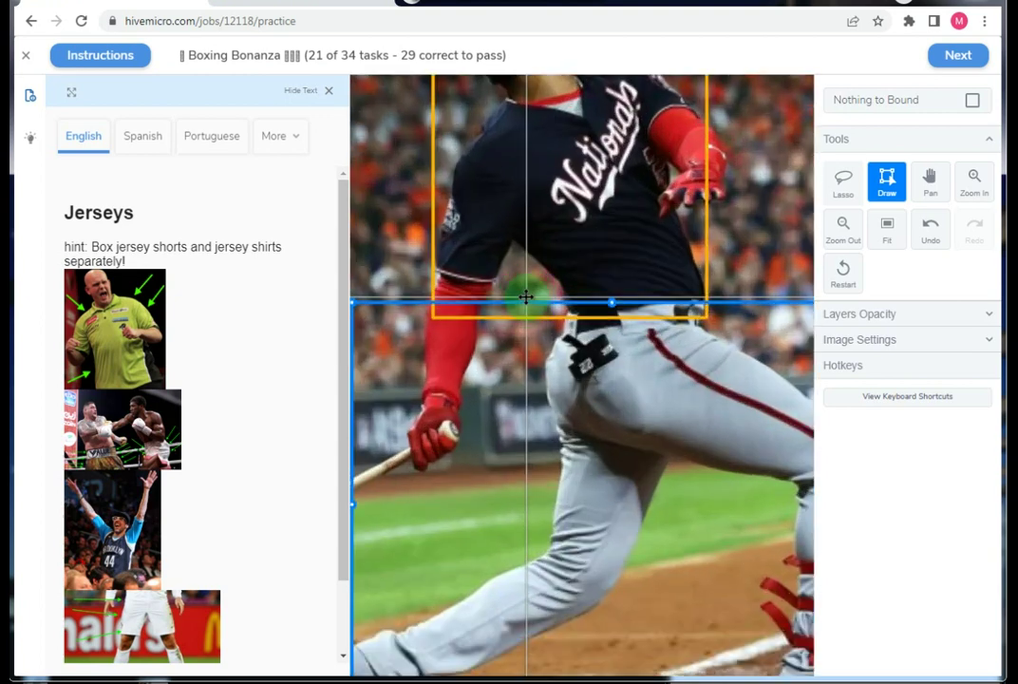
{"action": "scroll", "coordinate": [525, 297], "scroll_direction": "up", "scroll_amount": 2}
{"action": "left_click_drag", "start_coordinate": [552, 321], "coordinate": [582, 321]}
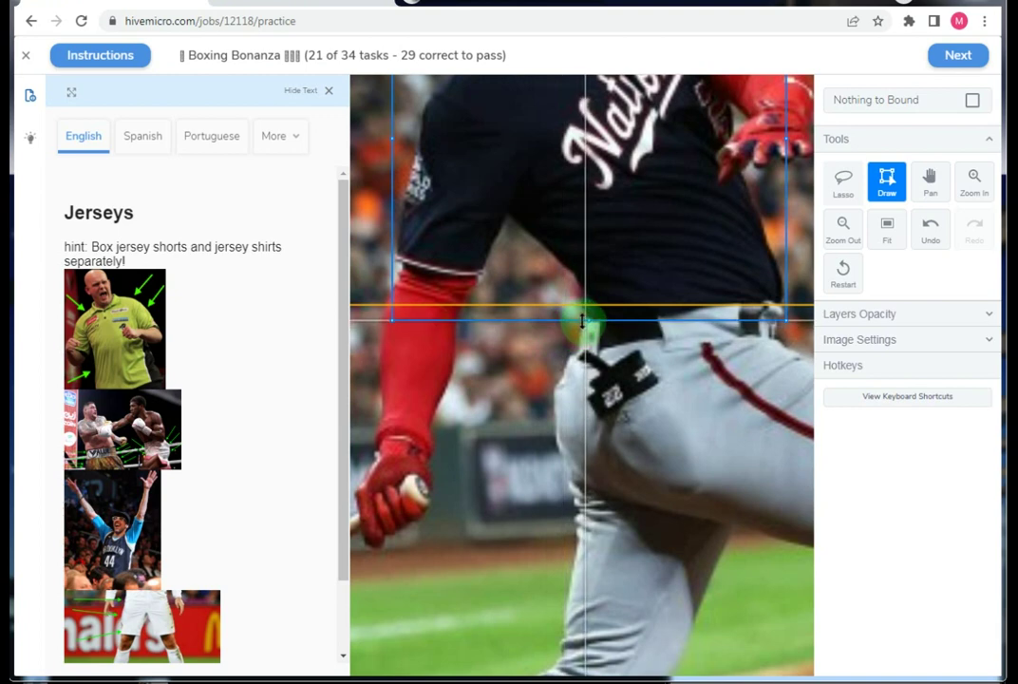
Submit and confirm the shirt and pants boxes, then hide the instructions text.
{"action": "scroll", "coordinate": [582, 321], "scroll_direction": "down", "scroll_amount": 2}
{"action": "scroll", "coordinate": [609, 363], "scroll_direction": "down", "scroll_amount": 2}
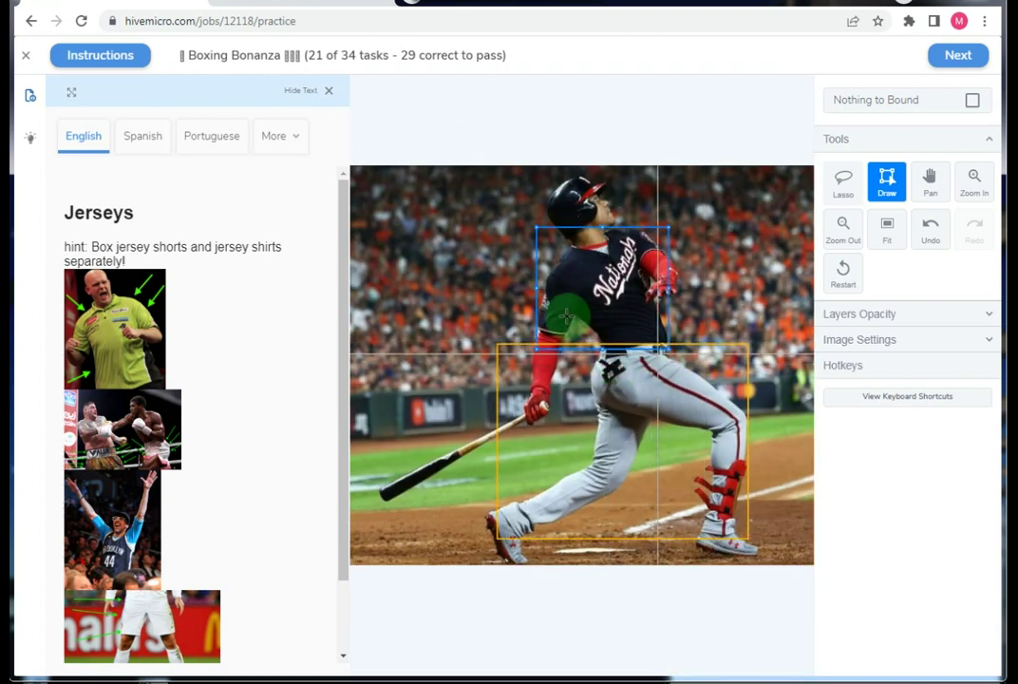
{"action": "scroll", "coordinate": [567, 318], "scroll_direction": "down", "scroll_amount": 1}
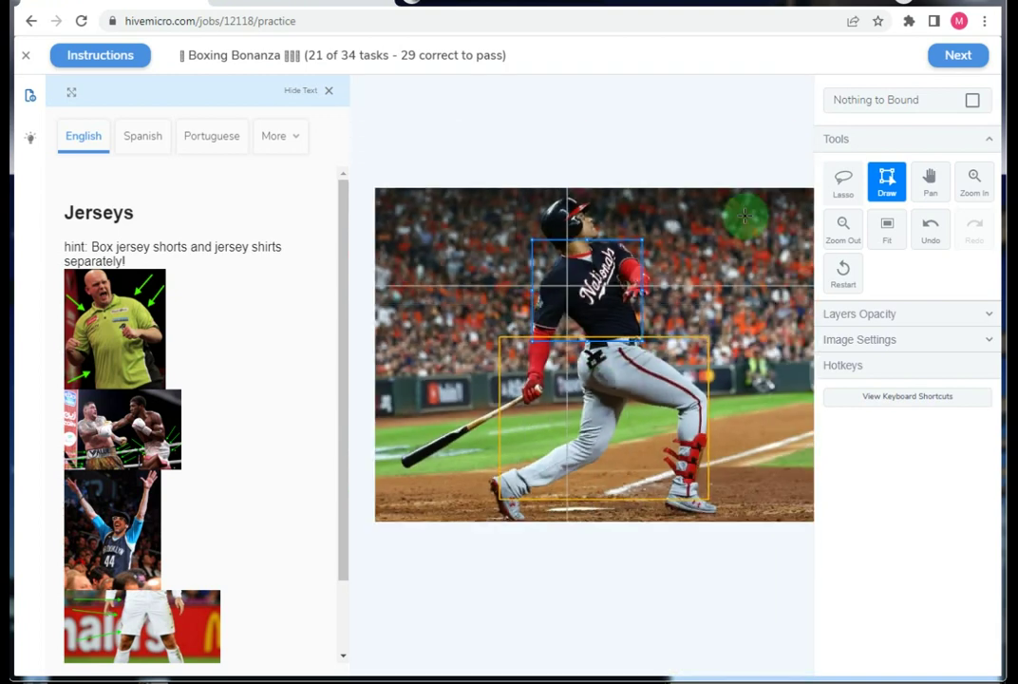
{"action": "left_click", "coordinate": [961, 56]}
{"action": "left_click", "coordinate": [965, 59]}
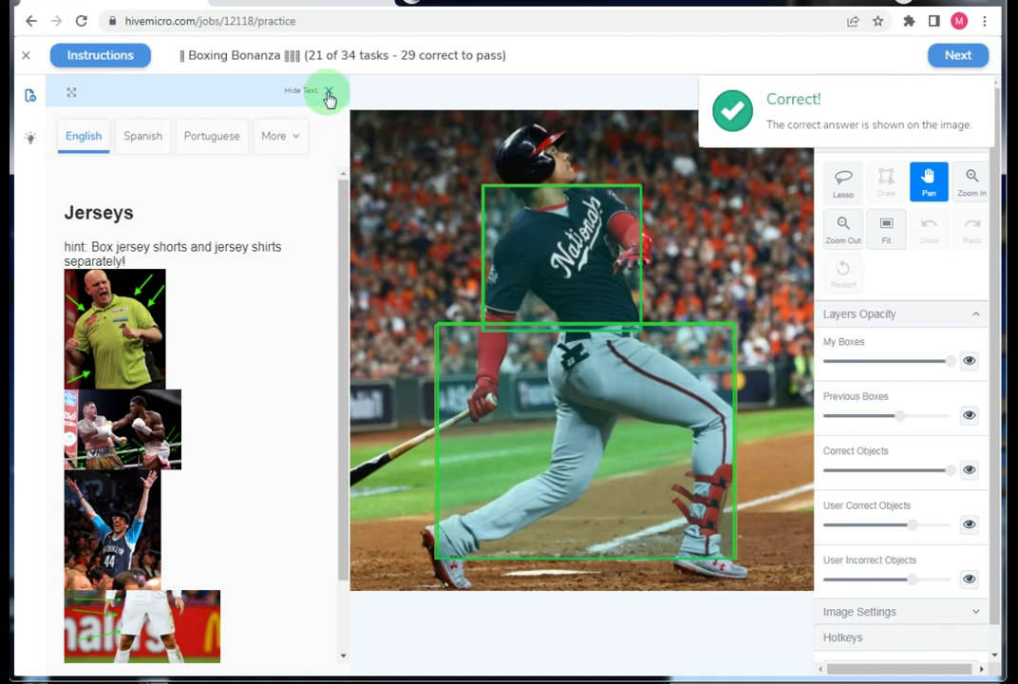
{"action": "left_click", "coordinate": [328, 91]}
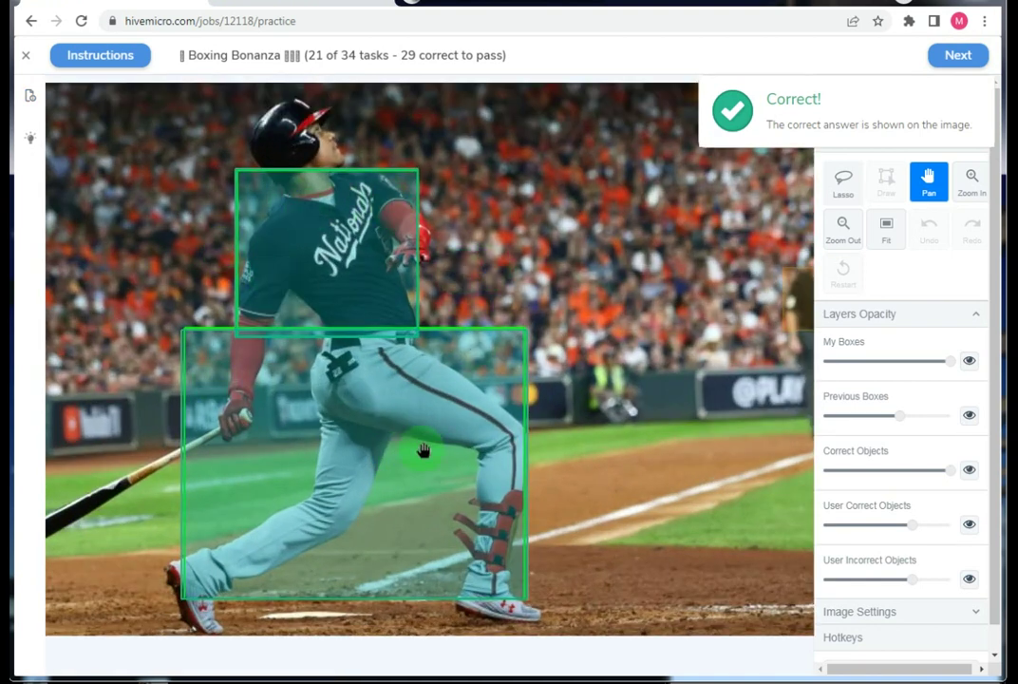
{"action": "left_click_drag", "start_coordinate": [334, 411], "coordinate": [376, 311]}
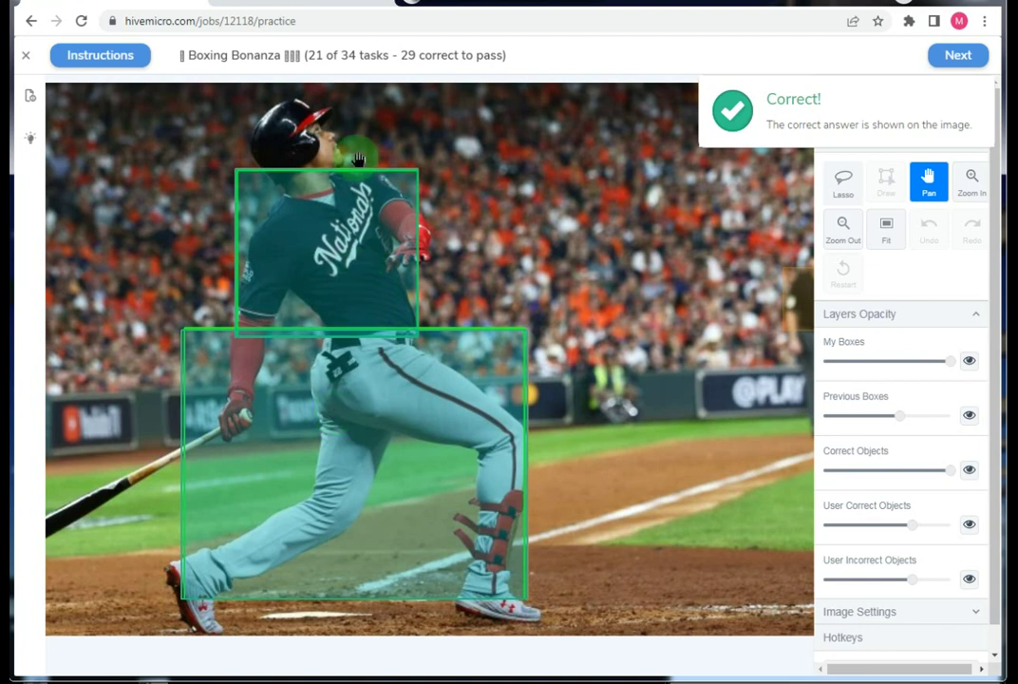
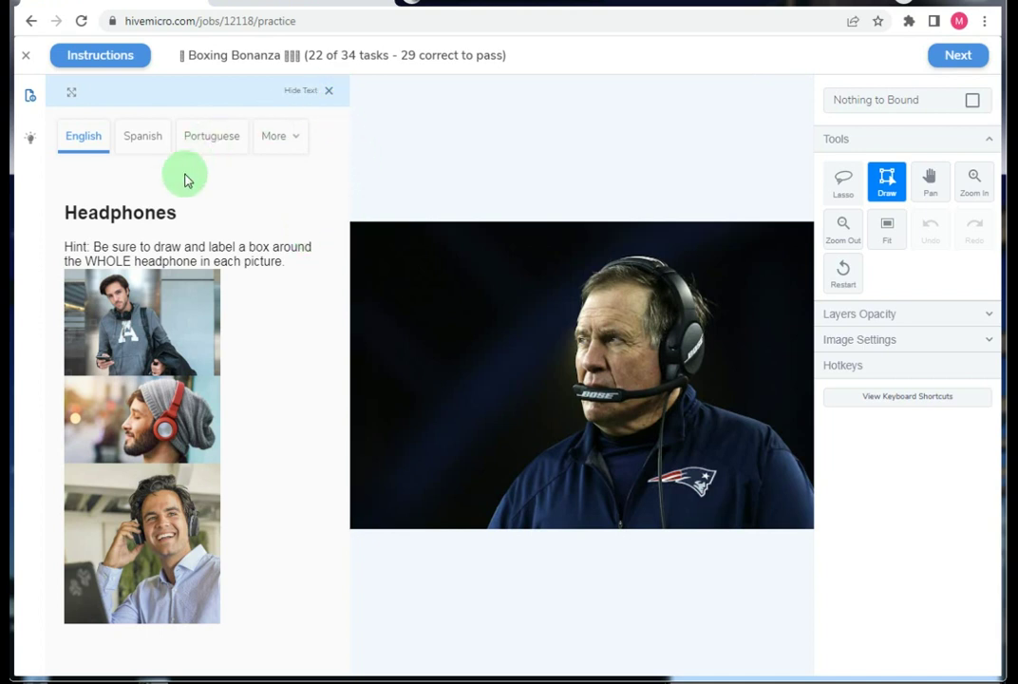
Hide the instructions, box the man's headset in task 22, then submit and confirm it.
{"action": "left_click_drag", "start_coordinate": [183, 221], "coordinate": [83, 208]}
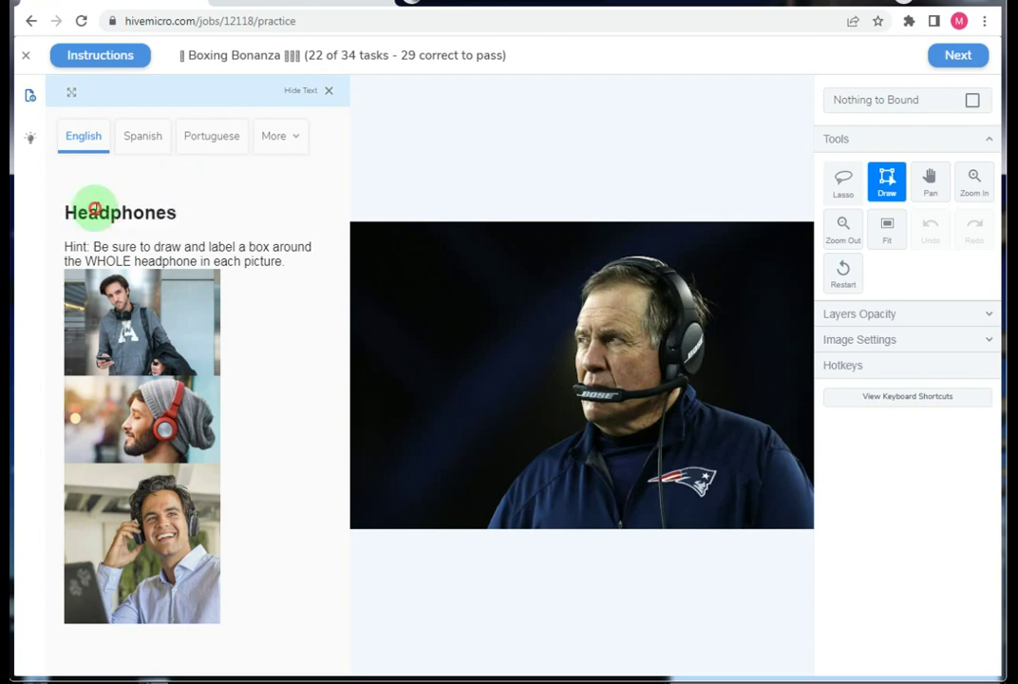
{"action": "left_click", "coordinate": [326, 91]}
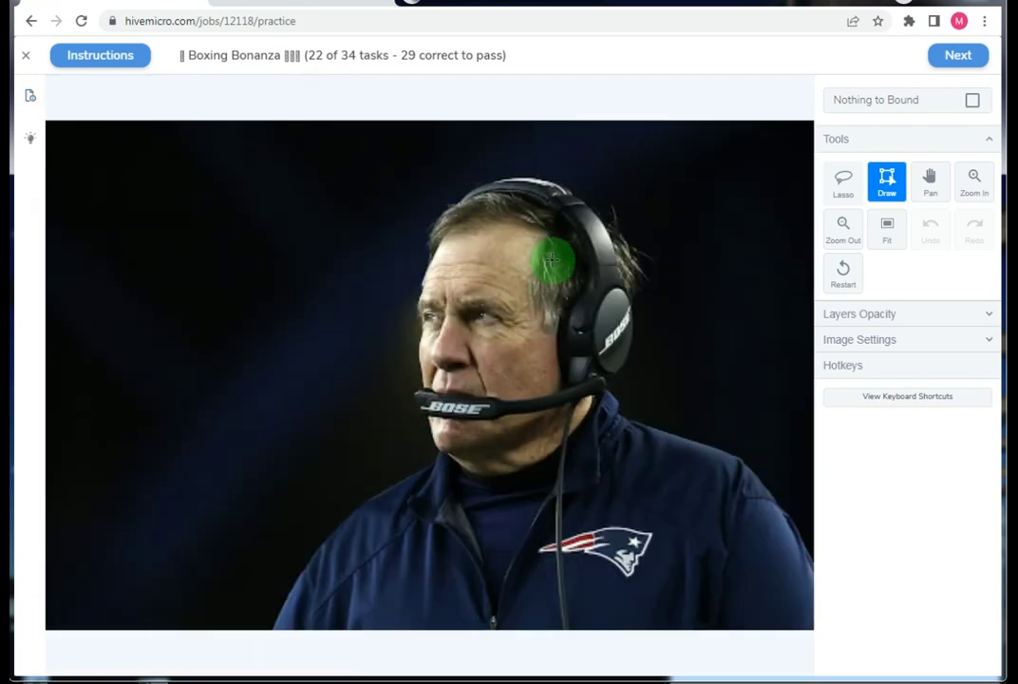
{"action": "scroll", "coordinate": [375, 175], "scroll_direction": "up", "scroll_amount": 3}
{"action": "scroll", "coordinate": [413, 221], "scroll_direction": "down", "scroll_amount": 1}
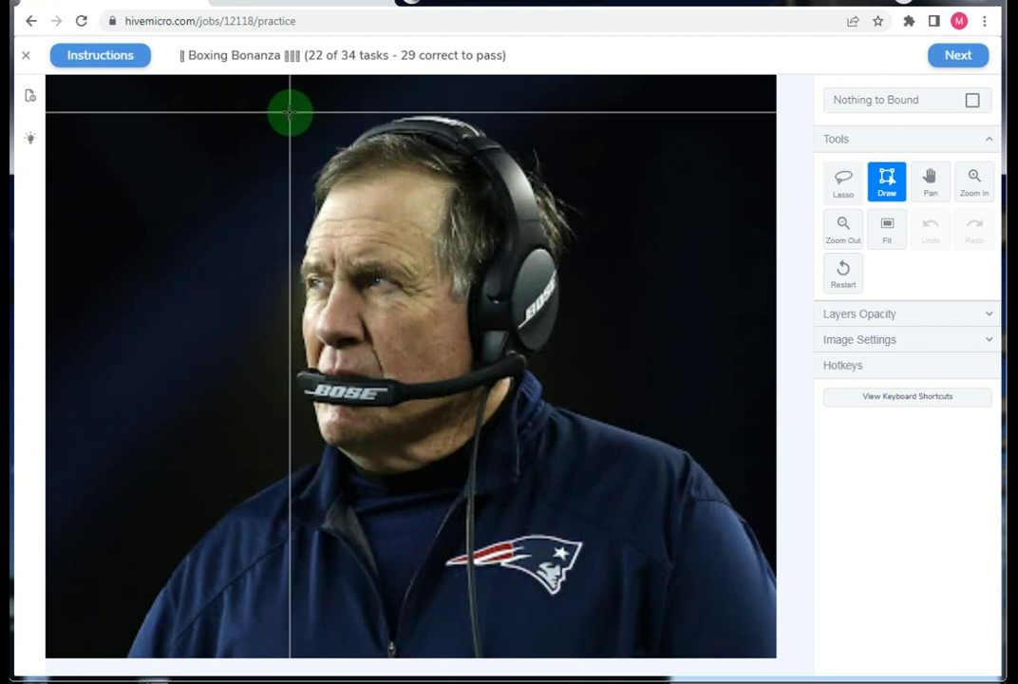
{"action": "mouse_move", "coordinate": [290, 112]}
{"action": "left_mouse_down"}
{"action": "mouse_move", "coordinate": [533, 391]}
{"action": "mouse_move", "coordinate": [560, 406]}
{"action": "left_mouse_up"}
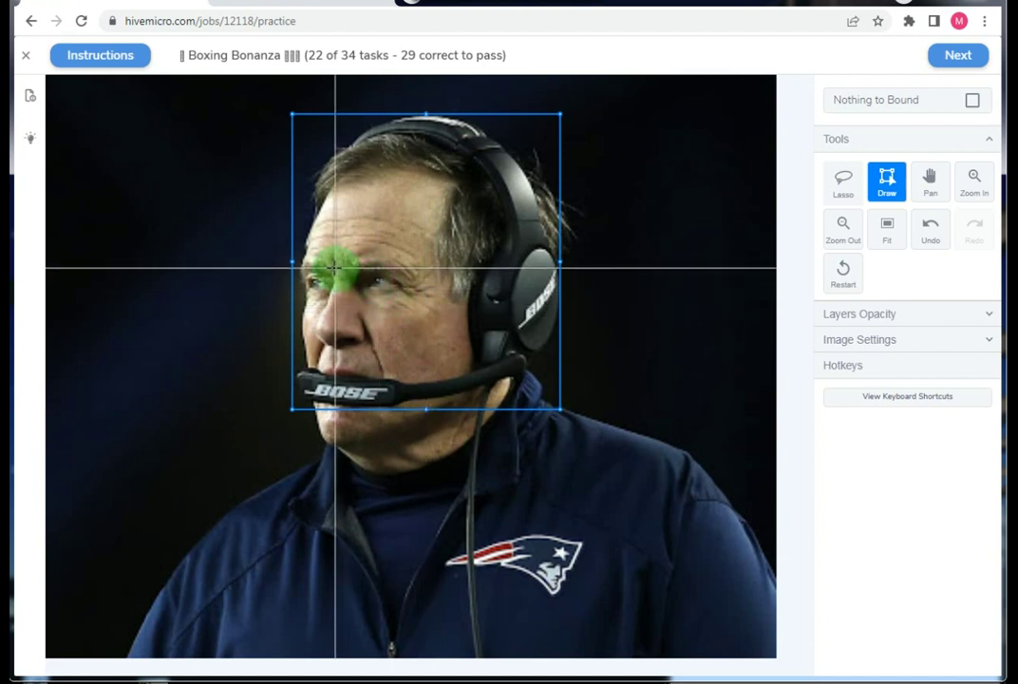
{"action": "scroll", "coordinate": [427, 266], "scroll_direction": "down", "scroll_amount": 3}
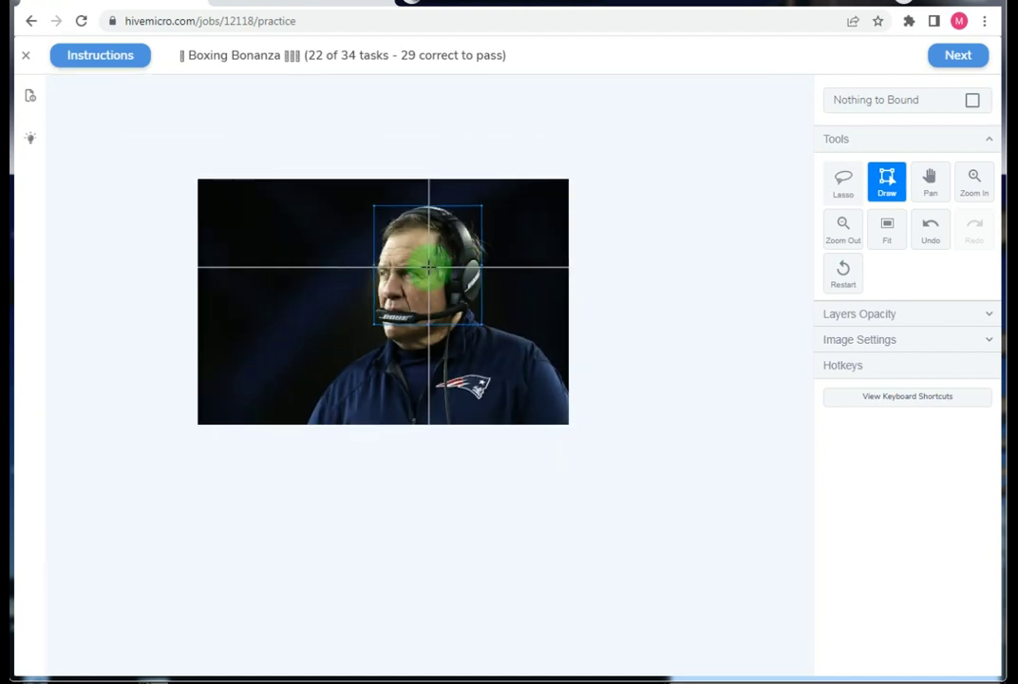
{"action": "left_click", "coordinate": [950, 57]}
{"action": "left_click", "coordinate": [948, 55]}
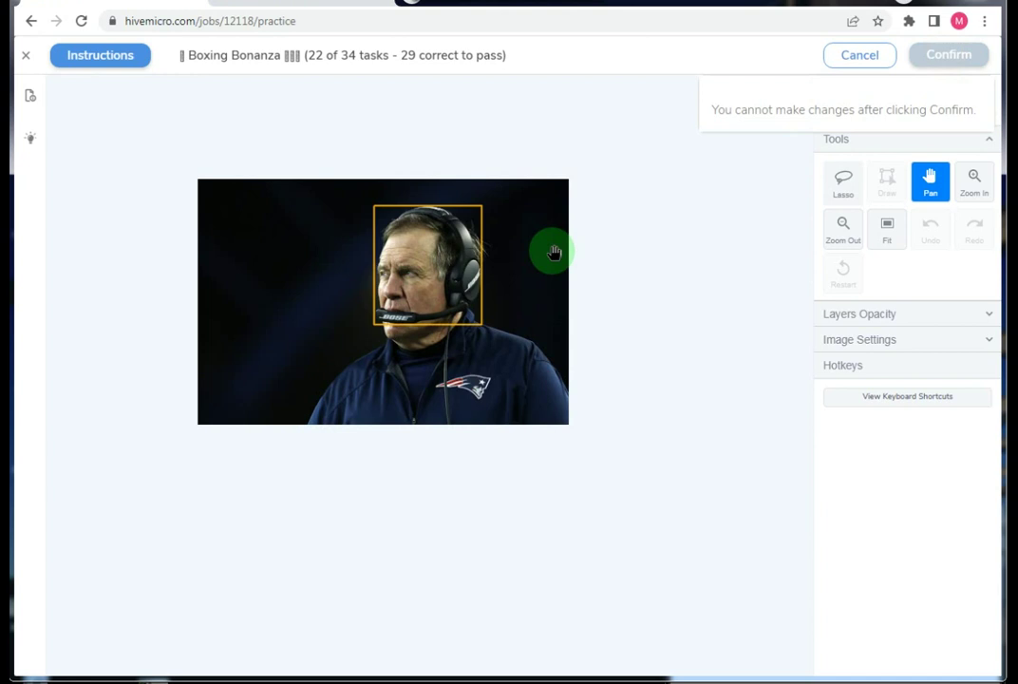
{"action": "scroll", "coordinate": [491, 243], "scroll_direction": "up", "scroll_amount": 3}
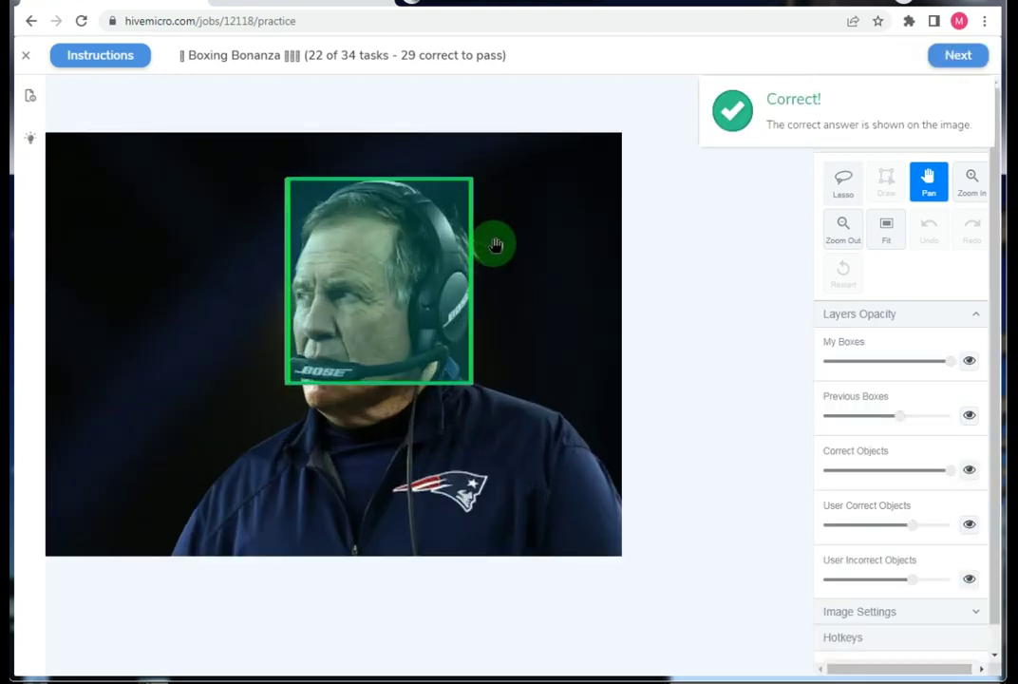
{"action": "scroll", "coordinate": [418, 189], "scroll_direction": "up", "scroll_amount": 2}
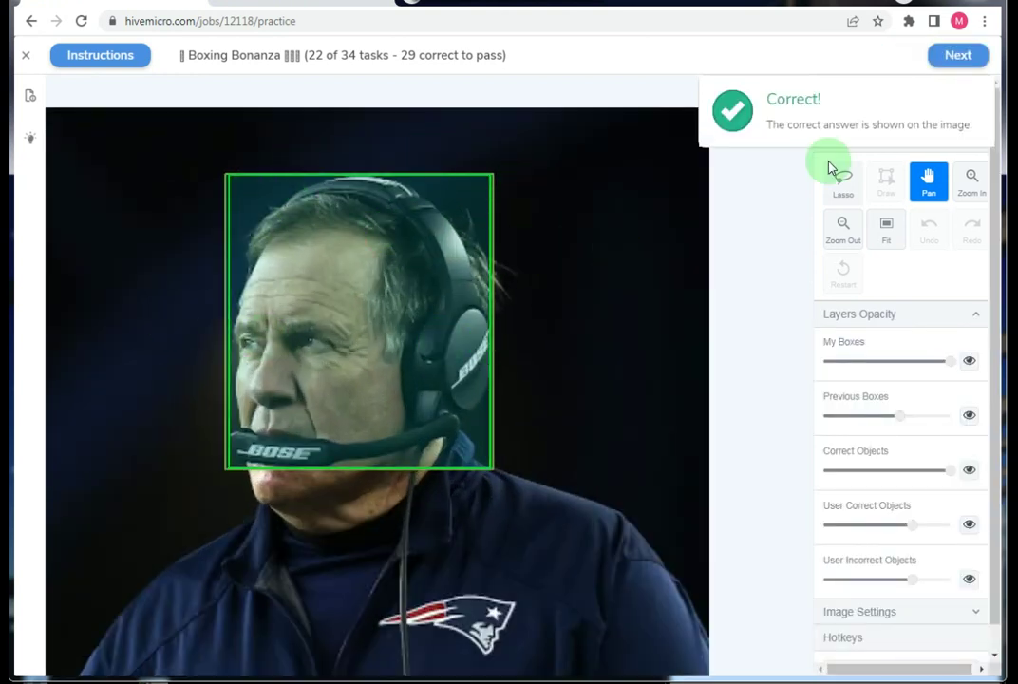
Load task 23 and box the bald man's grey headphones.
{"action": "left_click", "coordinate": [956, 59]}
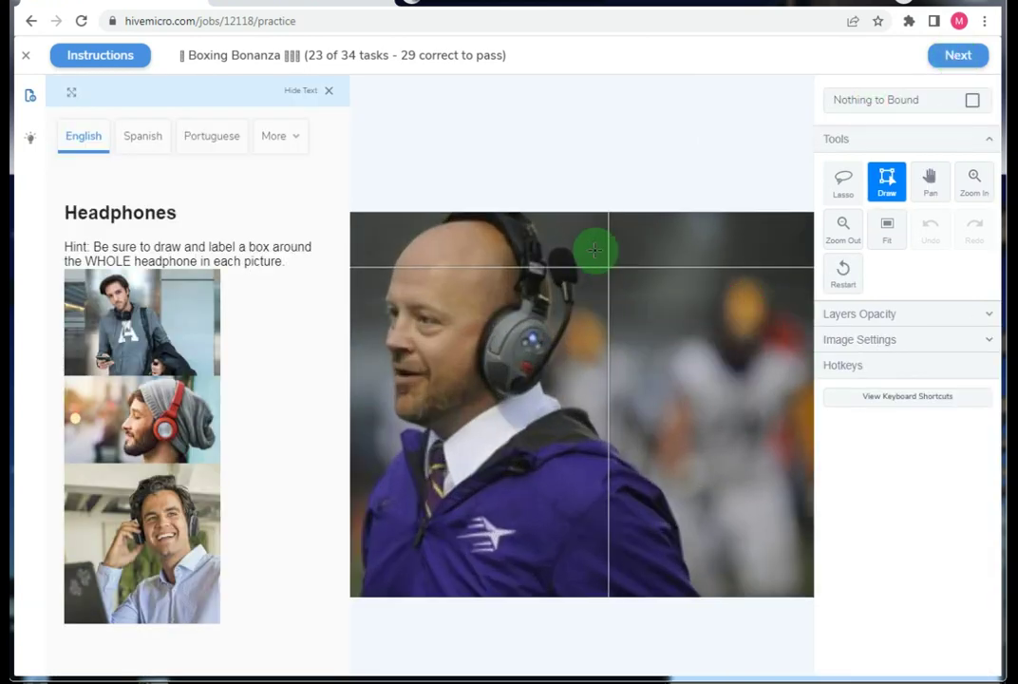
{"action": "scroll", "coordinate": [446, 220], "scroll_direction": "up", "scroll_amount": 1}
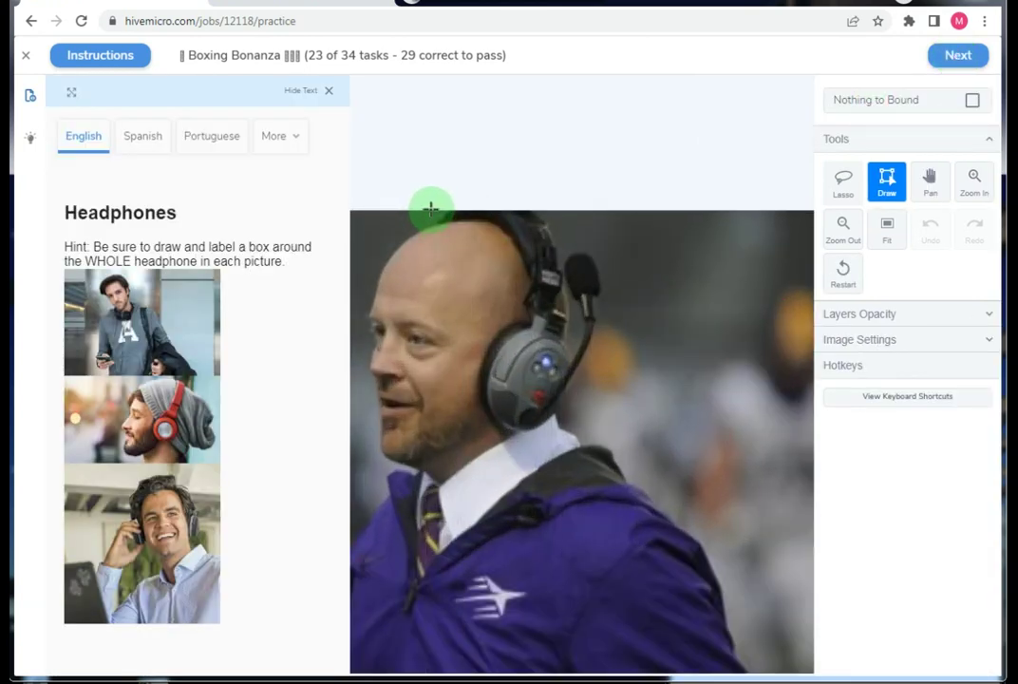
{"action": "mouse_move", "coordinate": [432, 209]}
{"action": "left_mouse_down"}
{"action": "mouse_move", "coordinate": [609, 439]}
{"action": "mouse_move", "coordinate": [600, 433]}
{"action": "left_mouse_up"}
{"action": "scroll", "coordinate": [593, 376], "scroll_direction": "up", "scroll_amount": 3}
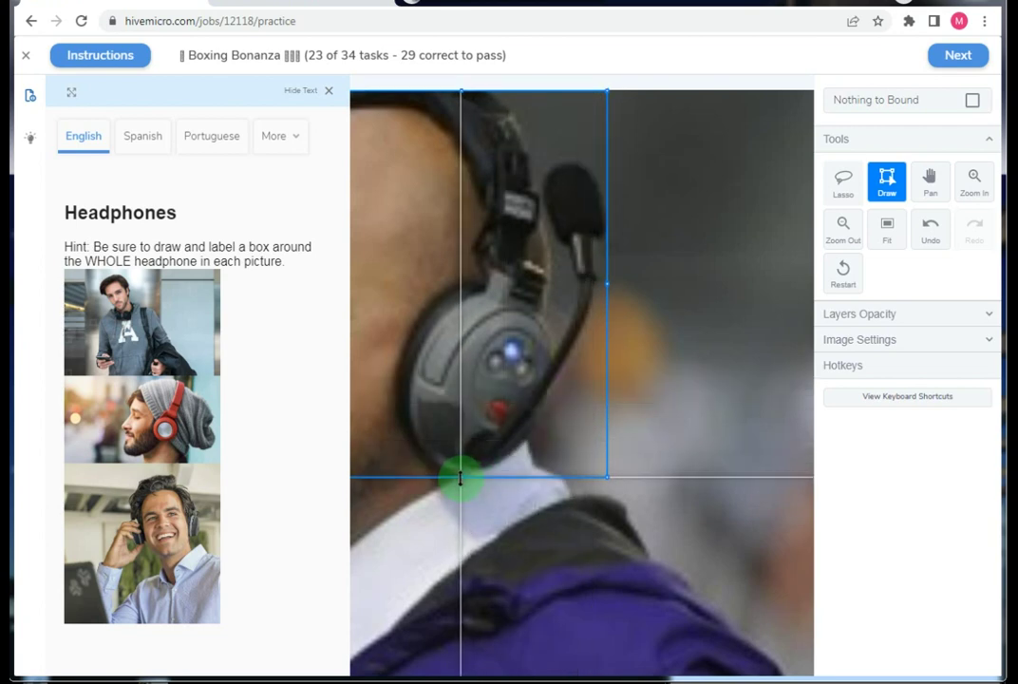
{"action": "scroll", "coordinate": [684, 406], "scroll_direction": "down", "scroll_amount": 2}
{"action": "scroll", "coordinate": [569, 306], "scroll_direction": "up", "scroll_amount": 2}
{"action": "scroll", "coordinate": [557, 271], "scroll_direction": "down", "scroll_amount": 1}
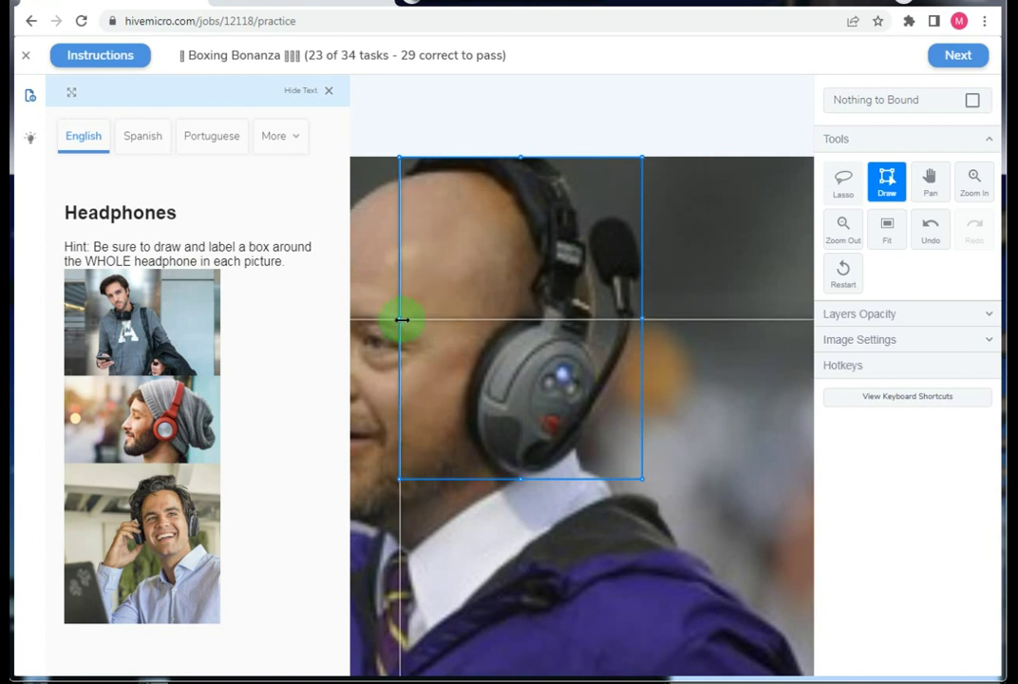
{"action": "scroll", "coordinate": [681, 297], "scroll_direction": "down", "scroll_amount": 3}
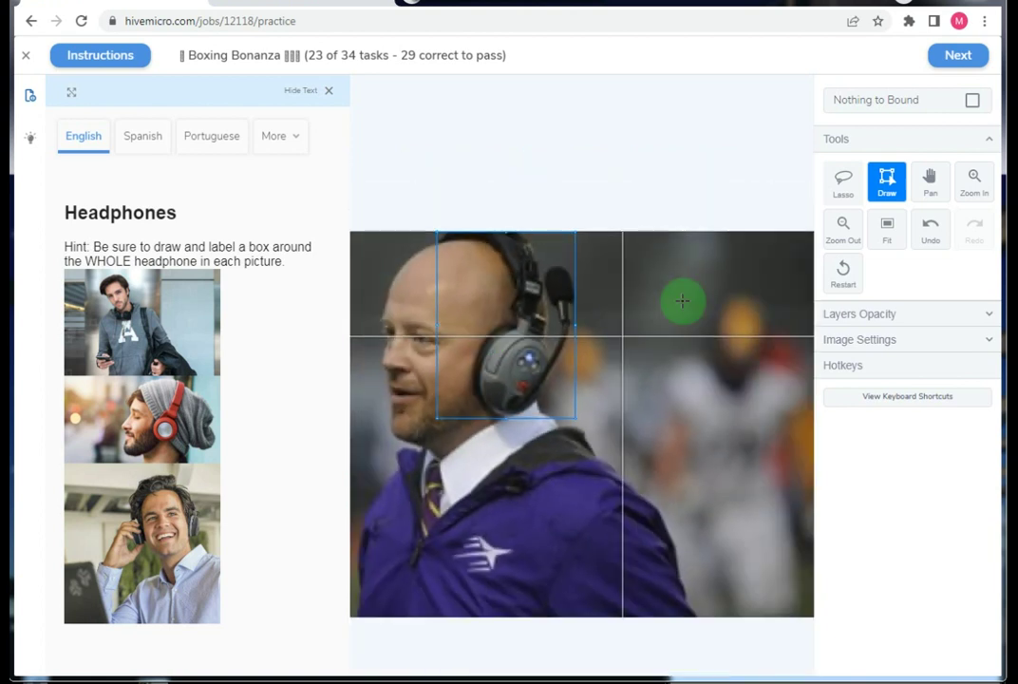
Submit the headphones box, hide the instructions, and advance to task 24.
{"action": "left_click", "coordinate": [955, 58]}
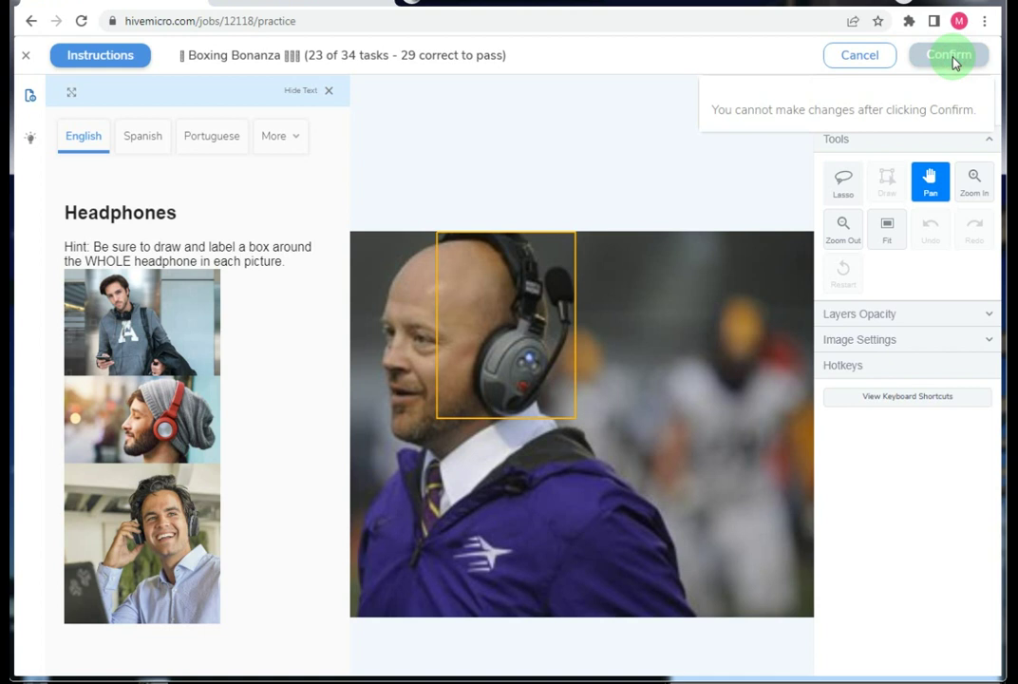
{"action": "left_click", "coordinate": [328, 91]}
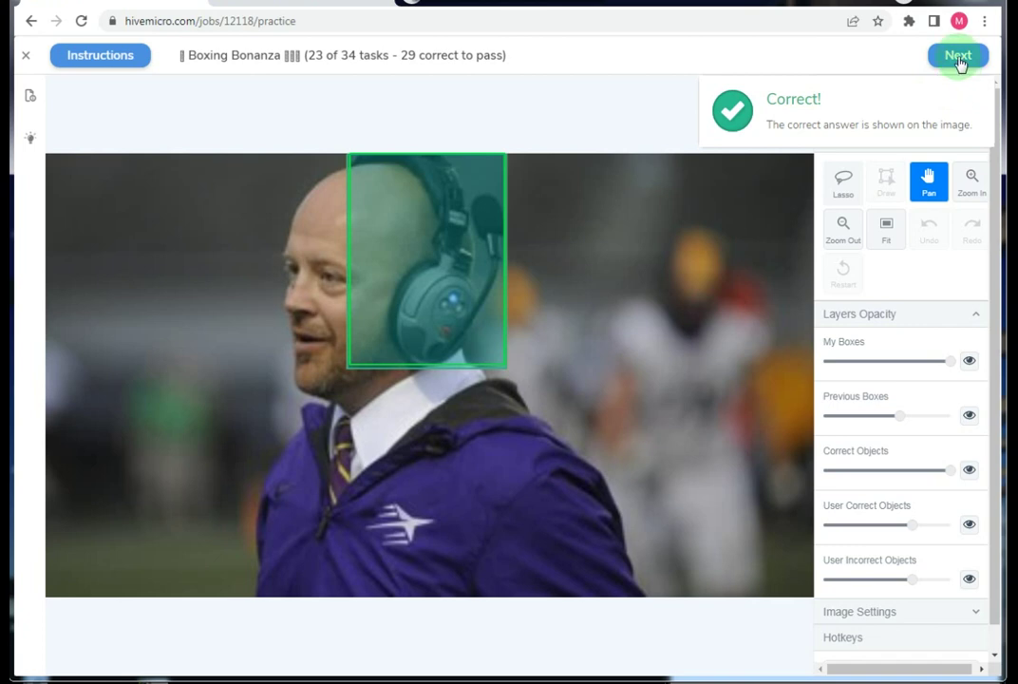
{"action": "left_click", "coordinate": [958, 57]}
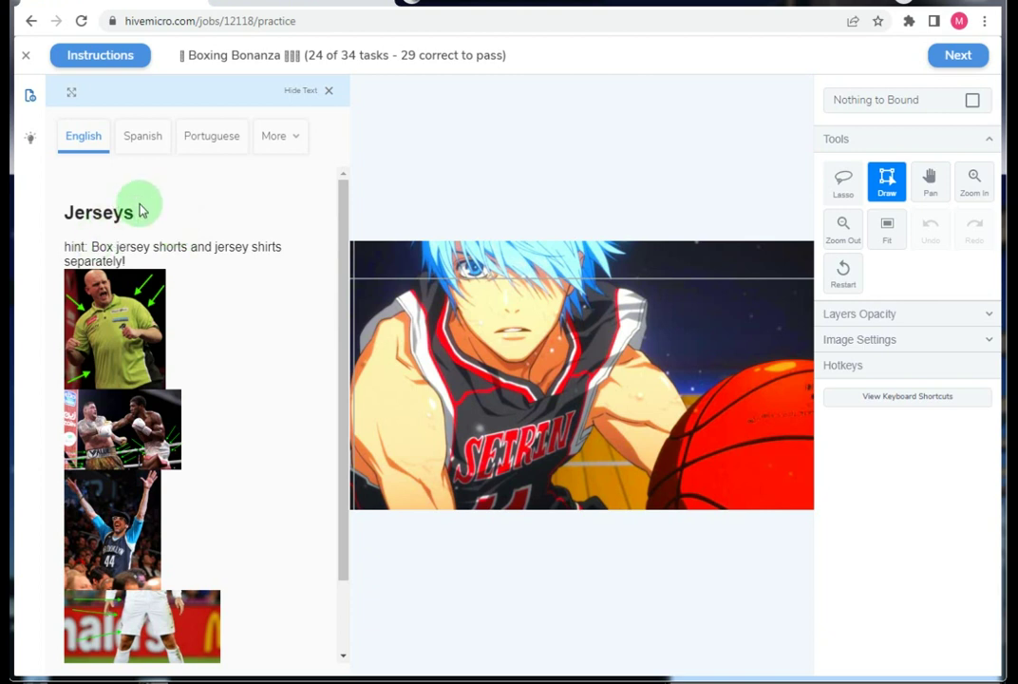
Mark task 24's anime basketball image as Nothing to Bound, submit it, and go to task 25.
{"action": "left_click_drag", "start_coordinate": [139, 210], "coordinate": [61, 226]}
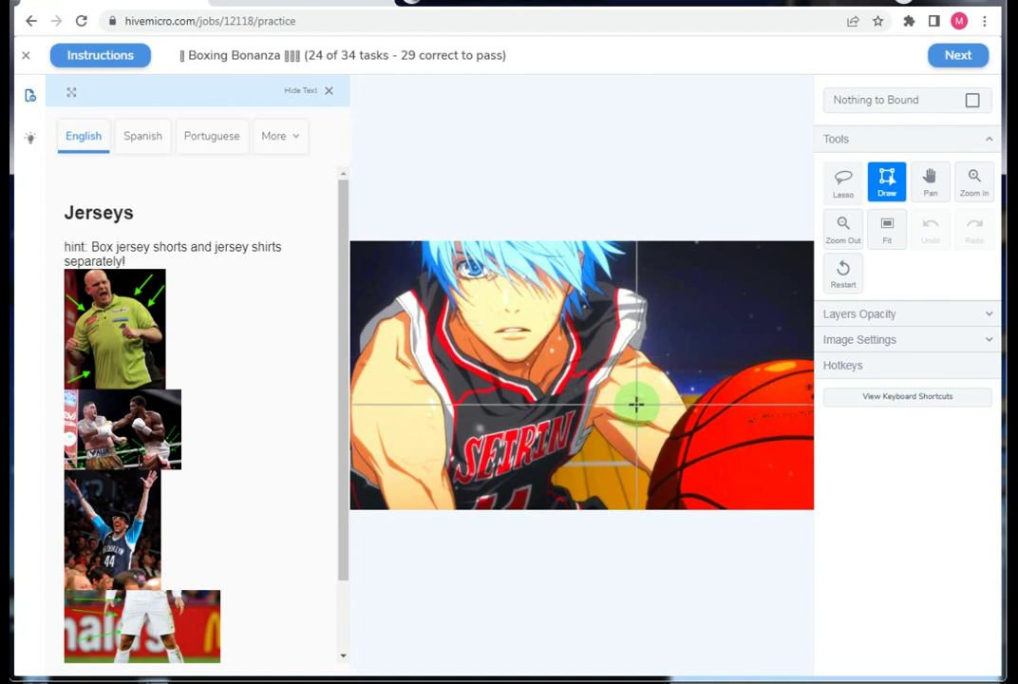
{"action": "left_click", "coordinate": [971, 102]}
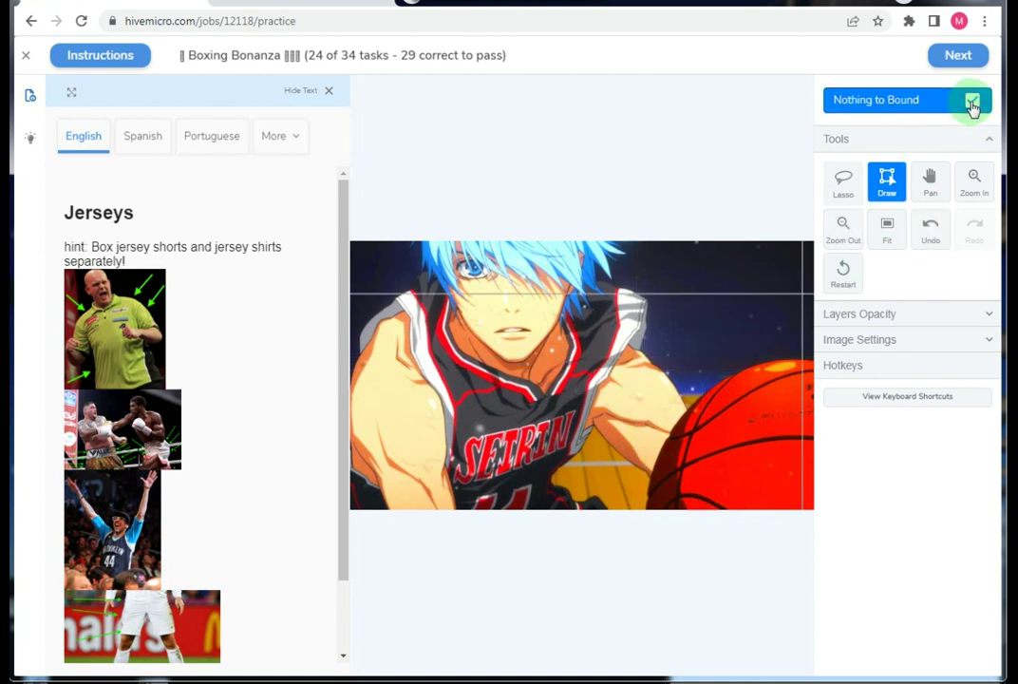
{"action": "left_click", "coordinate": [959, 57]}
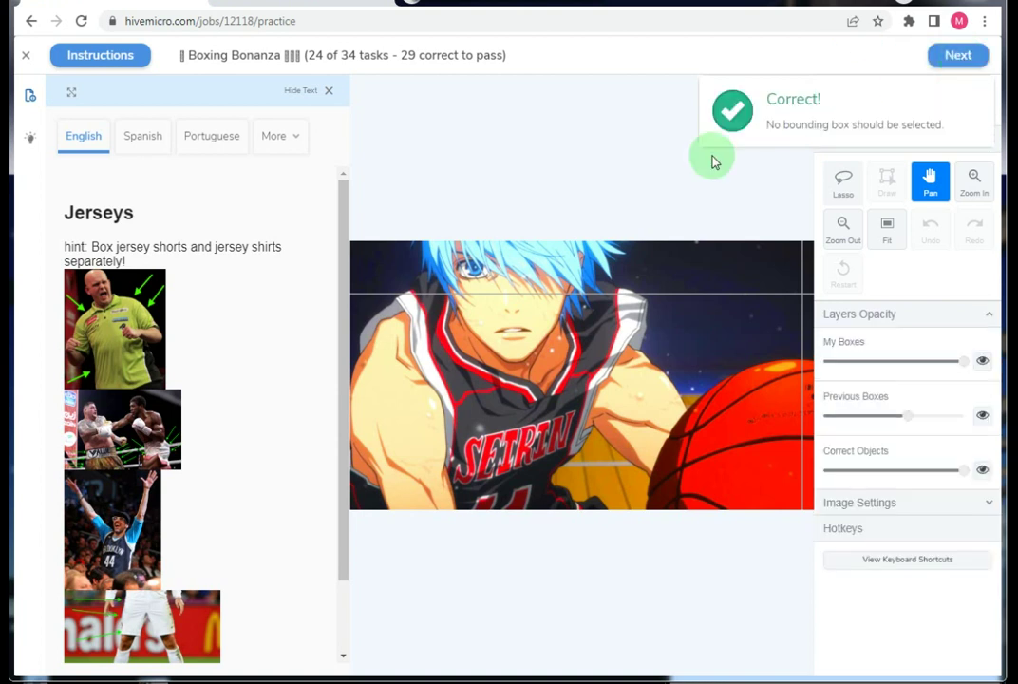
{"action": "left_click_drag", "start_coordinate": [771, 99], "coordinate": [917, 100]}
{"action": "left_click", "coordinate": [866, 97]}
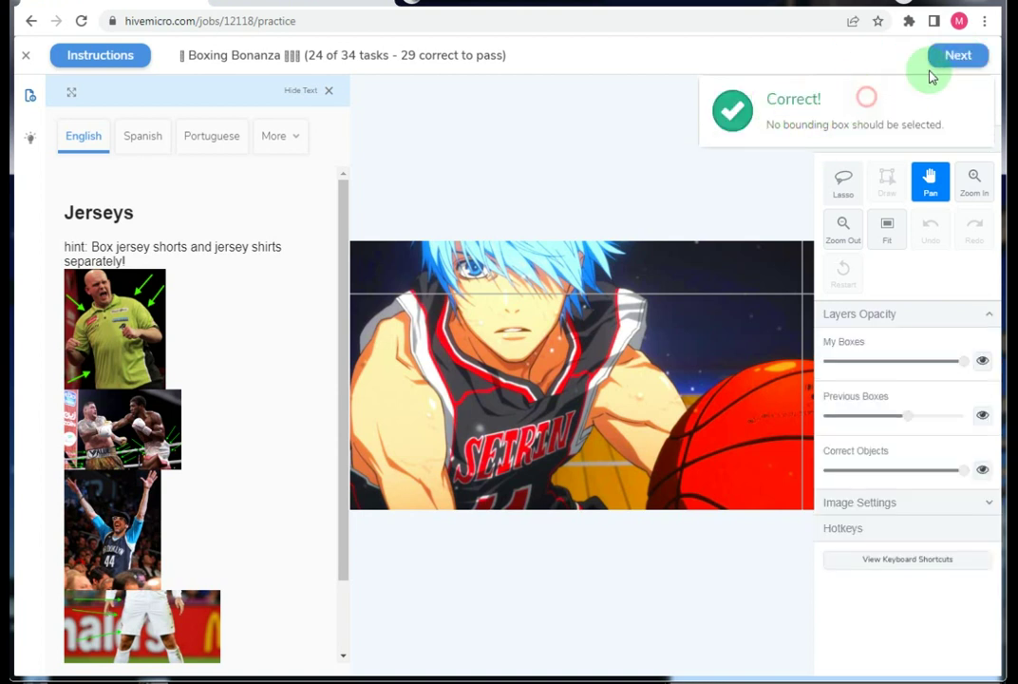
{"action": "left_click", "coordinate": [957, 59]}
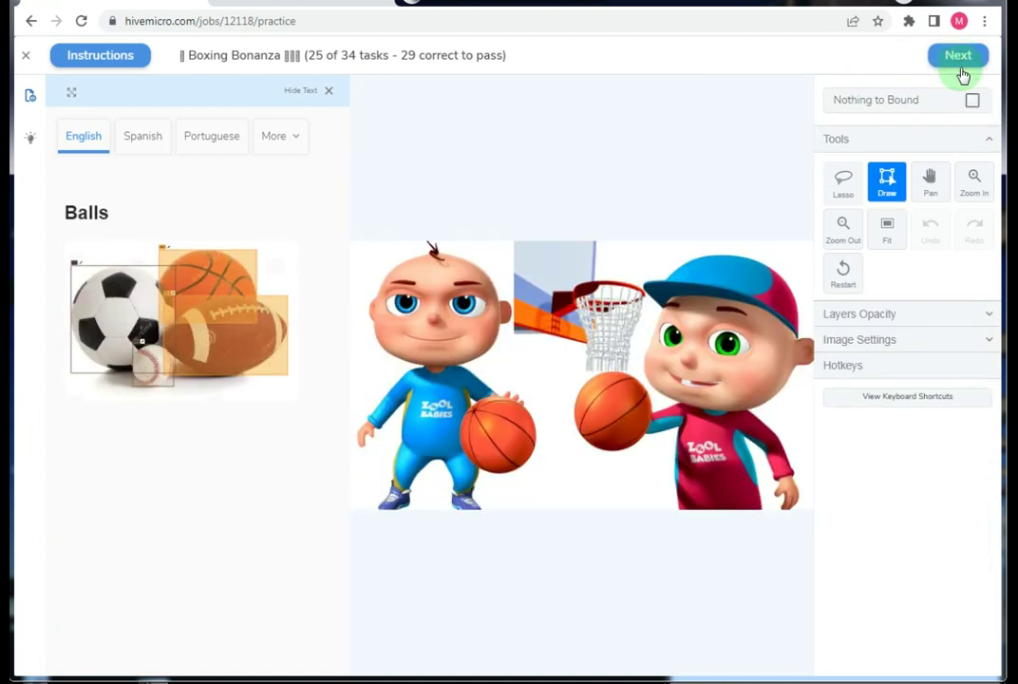
Mark task 25's cartoon basketball image as Nothing to Bound, then submit and confirm.
{"action": "left_click_drag", "start_coordinate": [123, 211], "coordinate": [53, 222]}
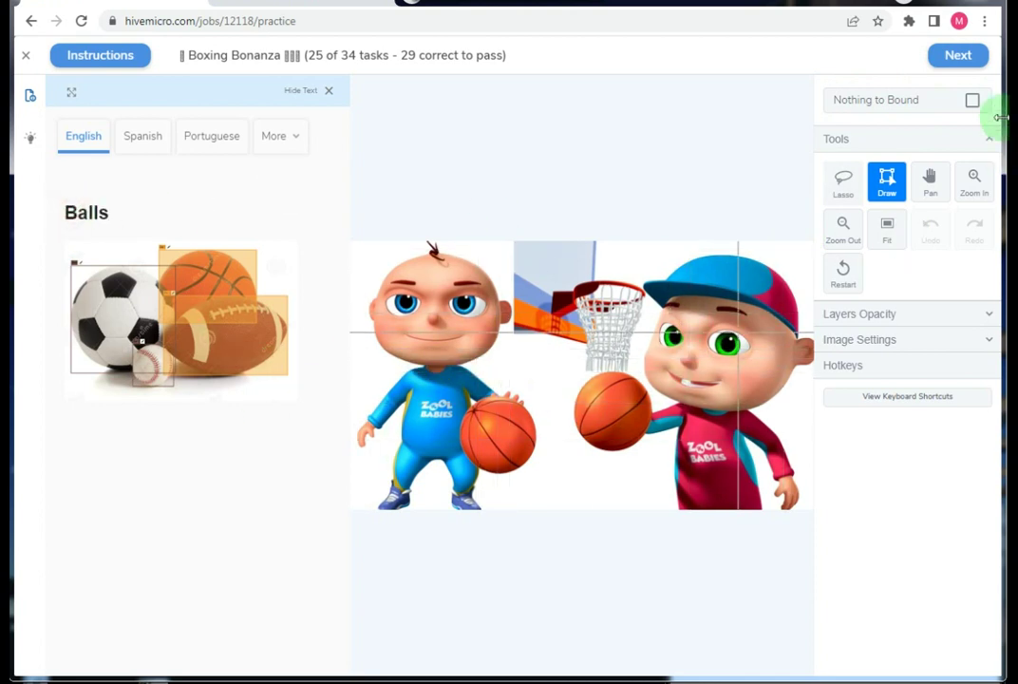
{"action": "left_click", "coordinate": [975, 102]}
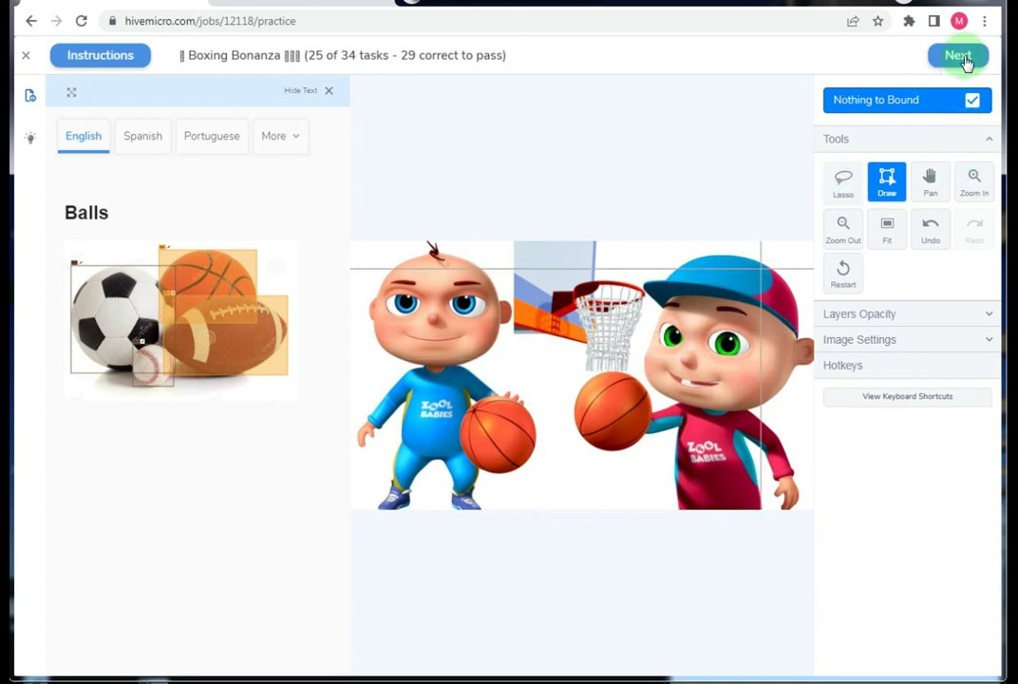
{"action": "left_click", "coordinate": [962, 55]}
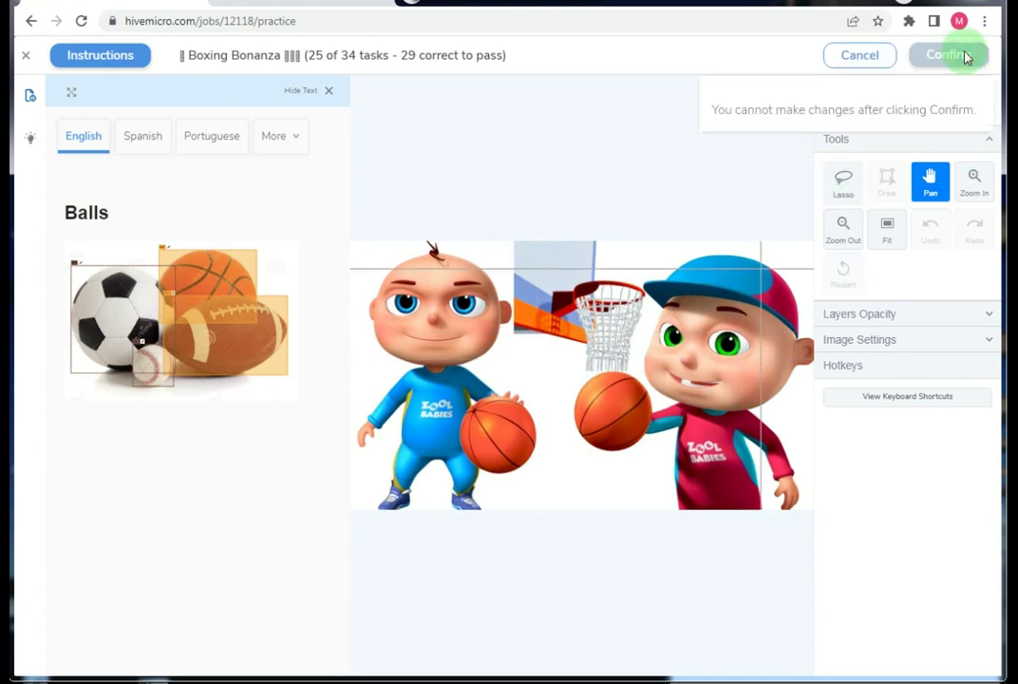
{"action": "left_click", "coordinate": [963, 56]}
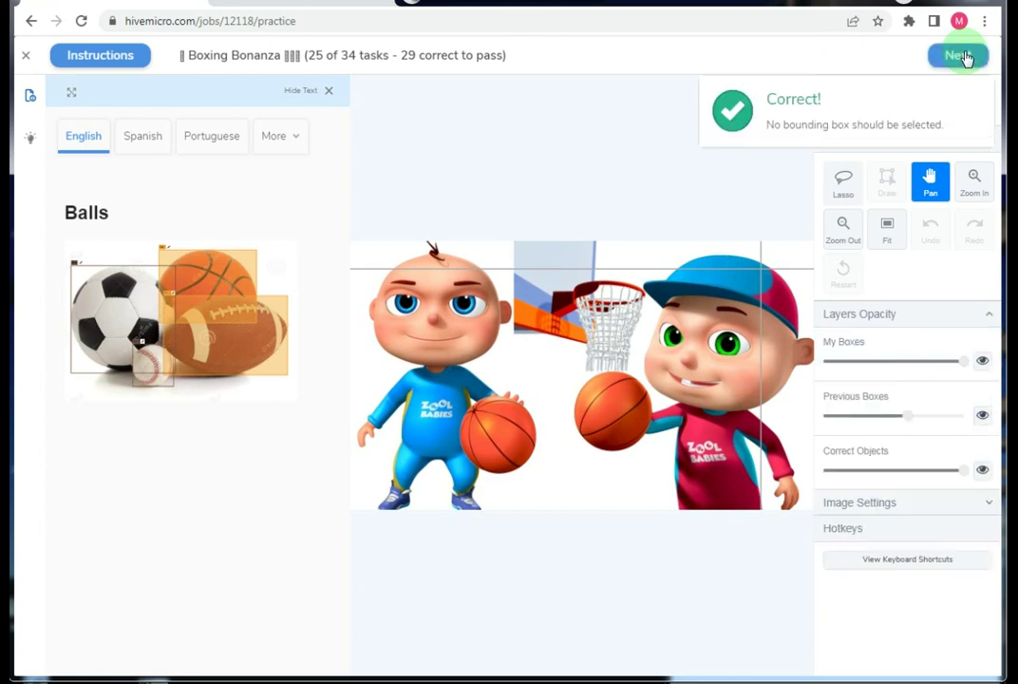
Load task 26, hide the instructions, and box the leftmost sideline banner.
{"action": "left_click", "coordinate": [964, 56]}
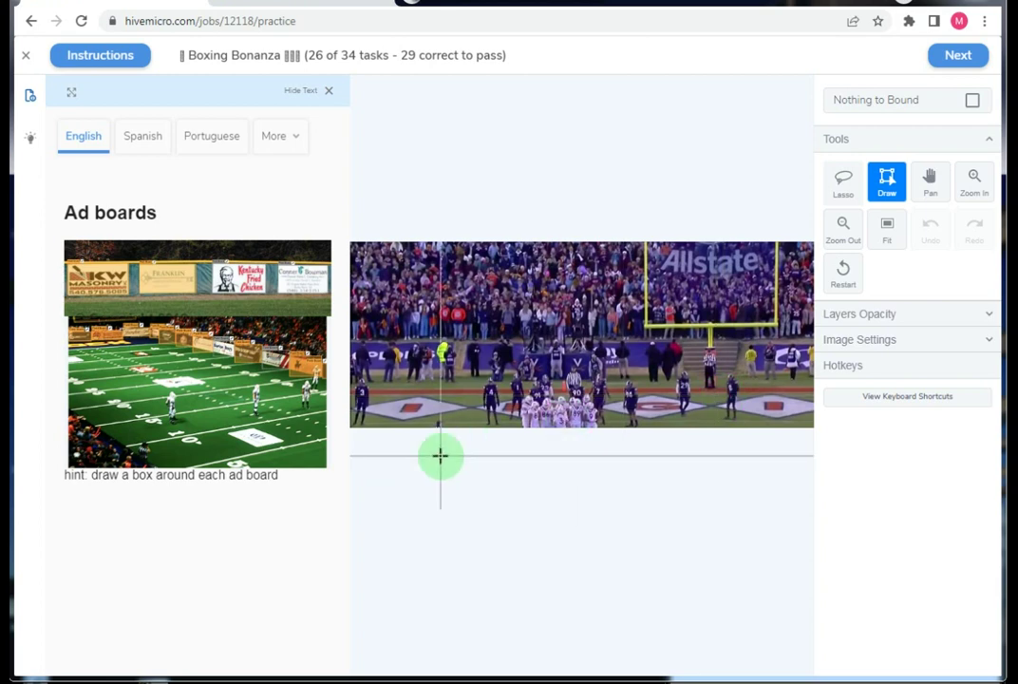
{"action": "left_click", "coordinate": [329, 91]}
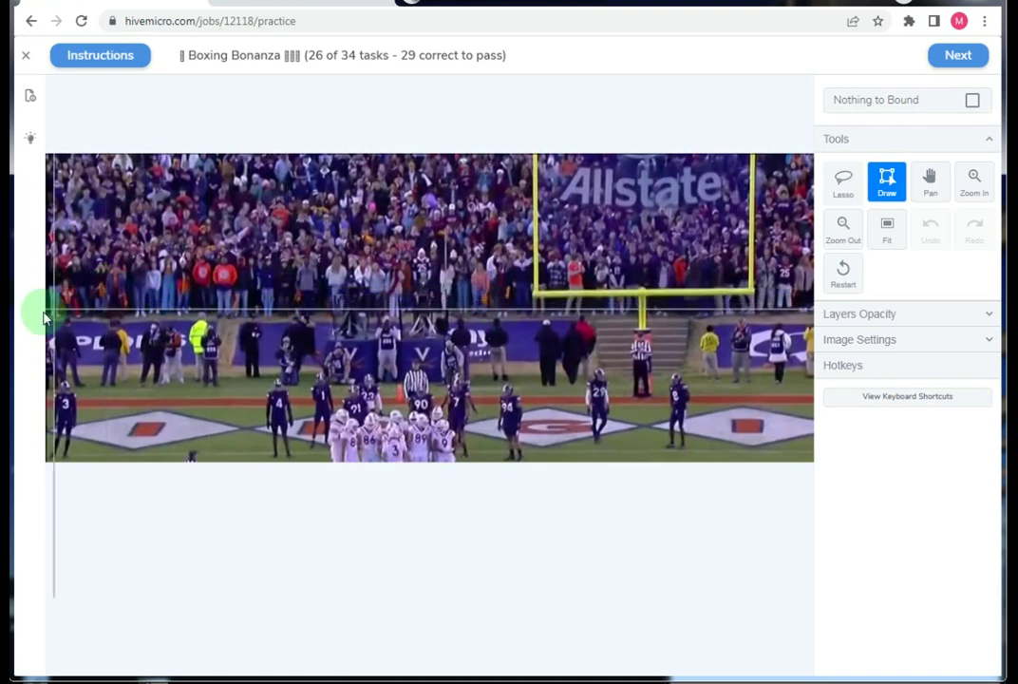
{"action": "scroll", "coordinate": [46, 323], "scroll_direction": "up", "scroll_amount": 2}
{"action": "scroll", "coordinate": [520, 333], "scroll_direction": "down", "scroll_amount": 2}
{"action": "scroll", "coordinate": [225, 323], "scroll_direction": "up", "scroll_amount": 1}
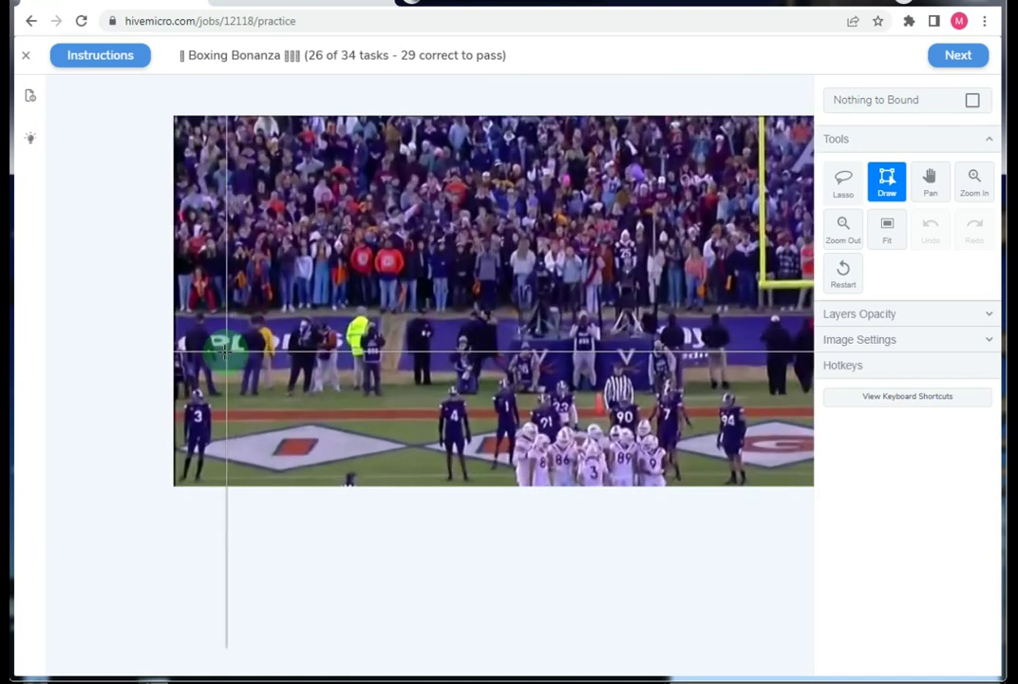
{"action": "scroll", "coordinate": [178, 318], "scroll_direction": "up", "scroll_amount": 1}
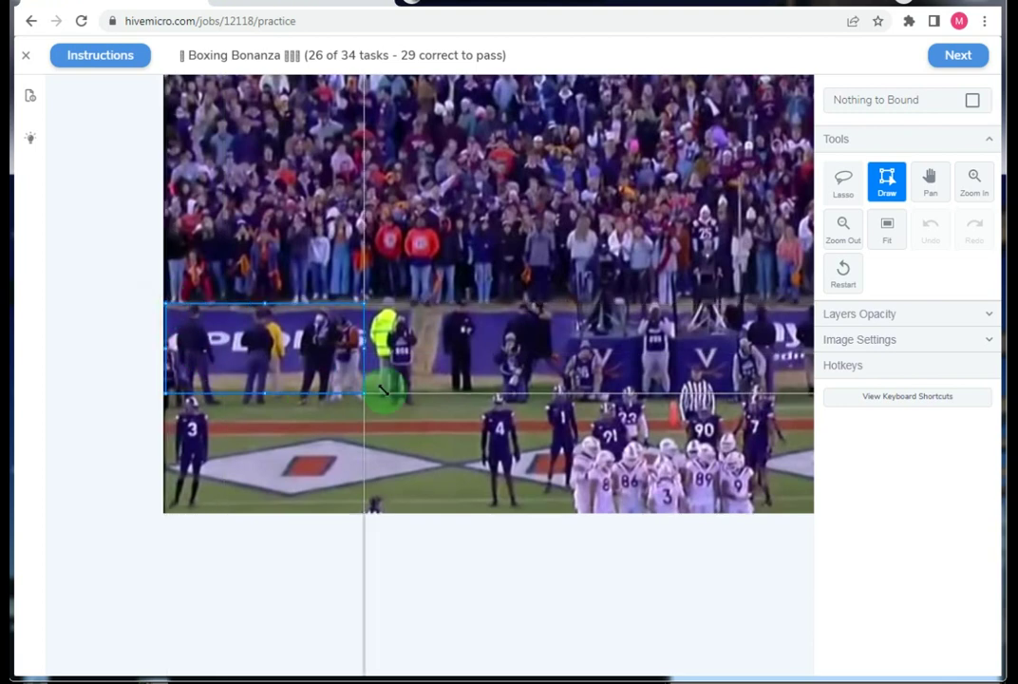
{"action": "left_click_drag", "start_coordinate": [163, 302], "coordinate": [412, 374]}
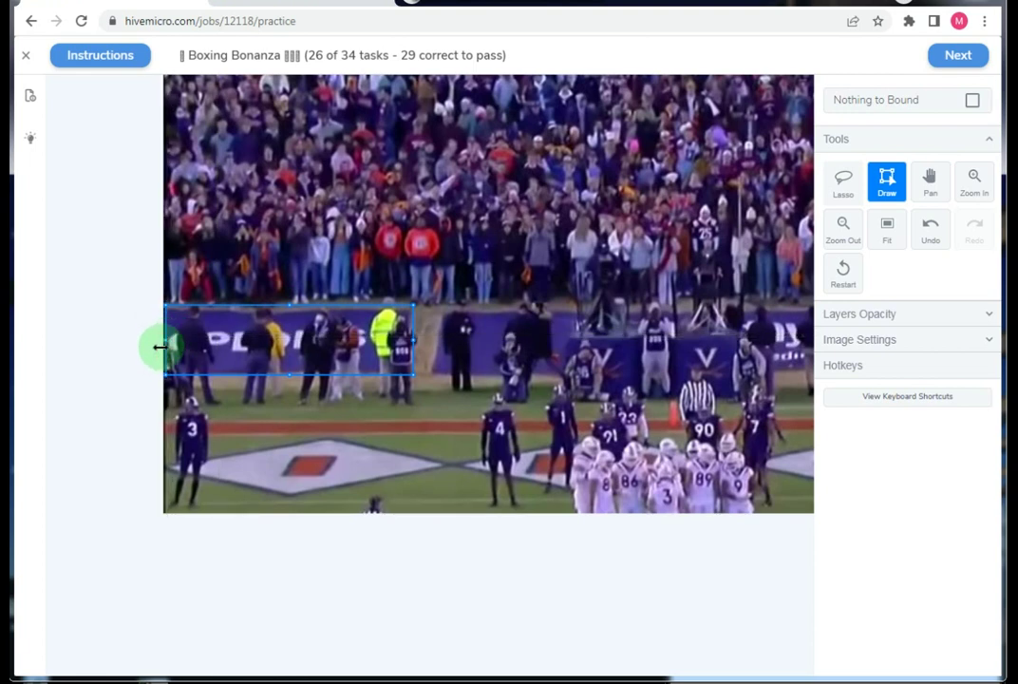
Box the second sideline banner and the banner behind the right-side sideline staff.
{"action": "scroll", "coordinate": [217, 374], "scroll_direction": "up", "scroll_amount": 2}
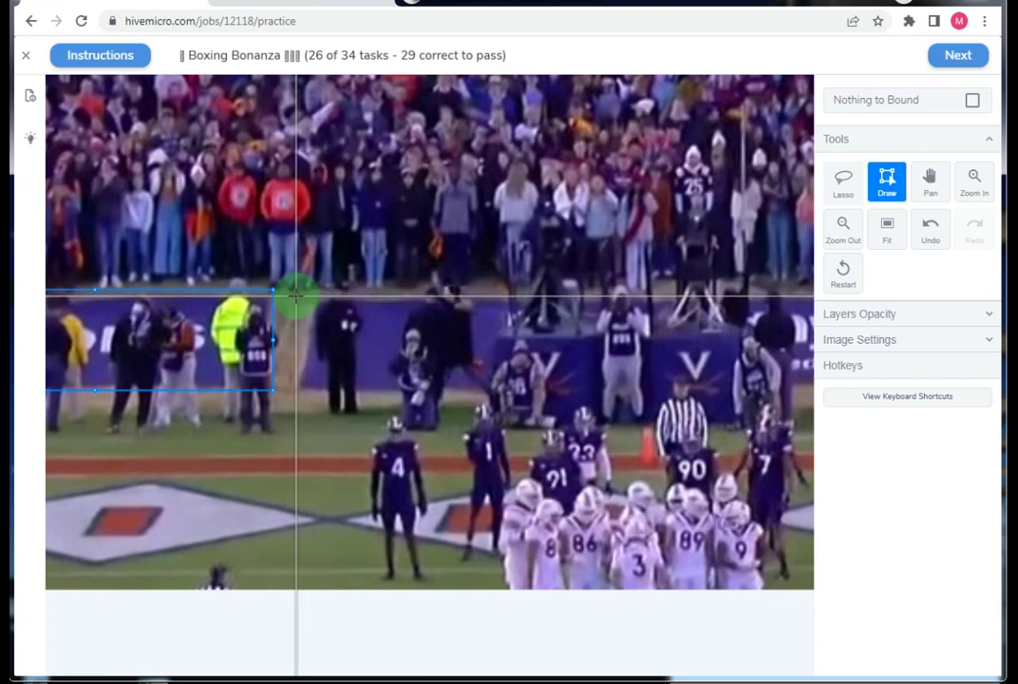
{"action": "left_click_drag", "start_coordinate": [514, 288], "coordinate": [711, 391]}
{"action": "scroll", "coordinate": [163, 391], "scroll_direction": "down", "scroll_amount": 2}
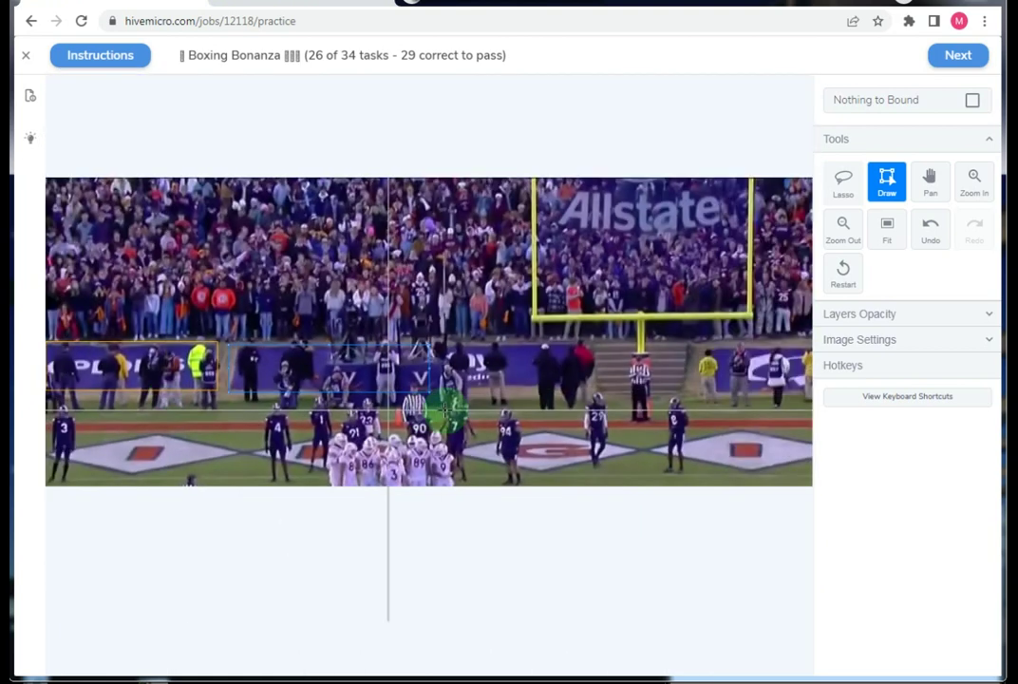
{"action": "scroll", "coordinate": [447, 408], "scroll_direction": "up", "scroll_amount": 2}
{"action": "left_click_drag", "start_coordinate": [411, 318], "coordinate": [724, 315]}
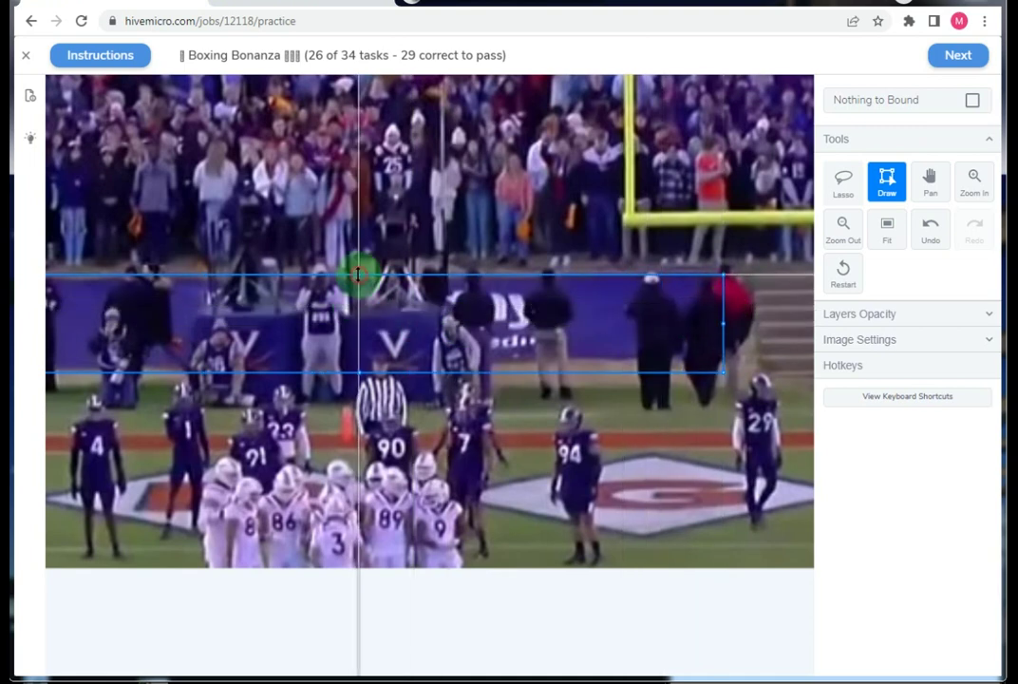
{"action": "scroll", "coordinate": [448, 376], "scroll_direction": "down", "scroll_amount": 1}
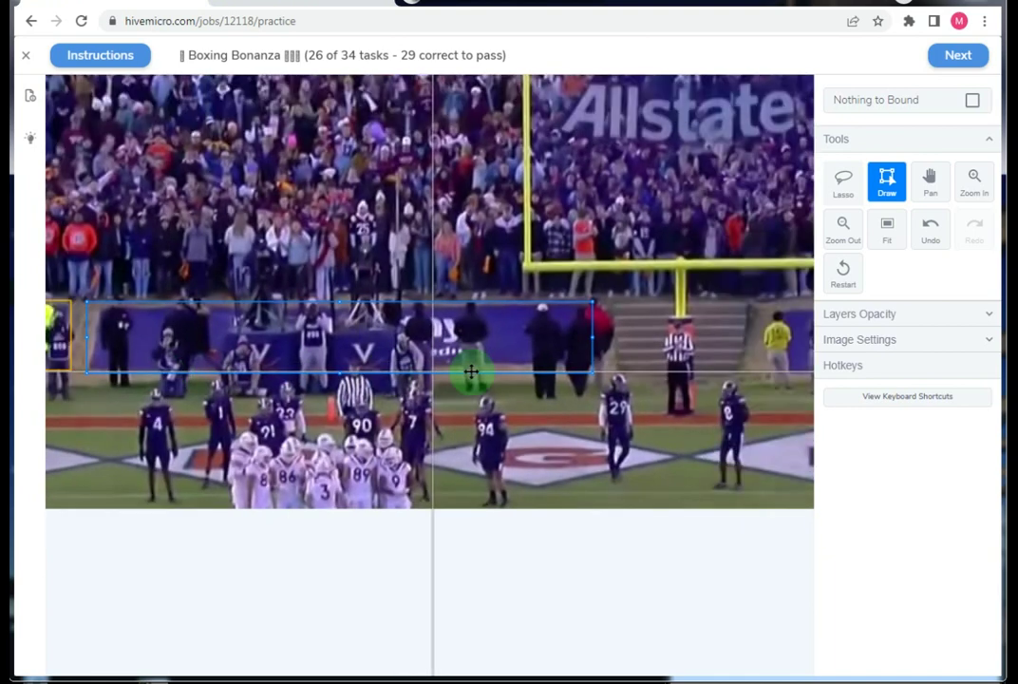
{"action": "scroll", "coordinate": [471, 371], "scroll_direction": "up", "scroll_amount": 2}
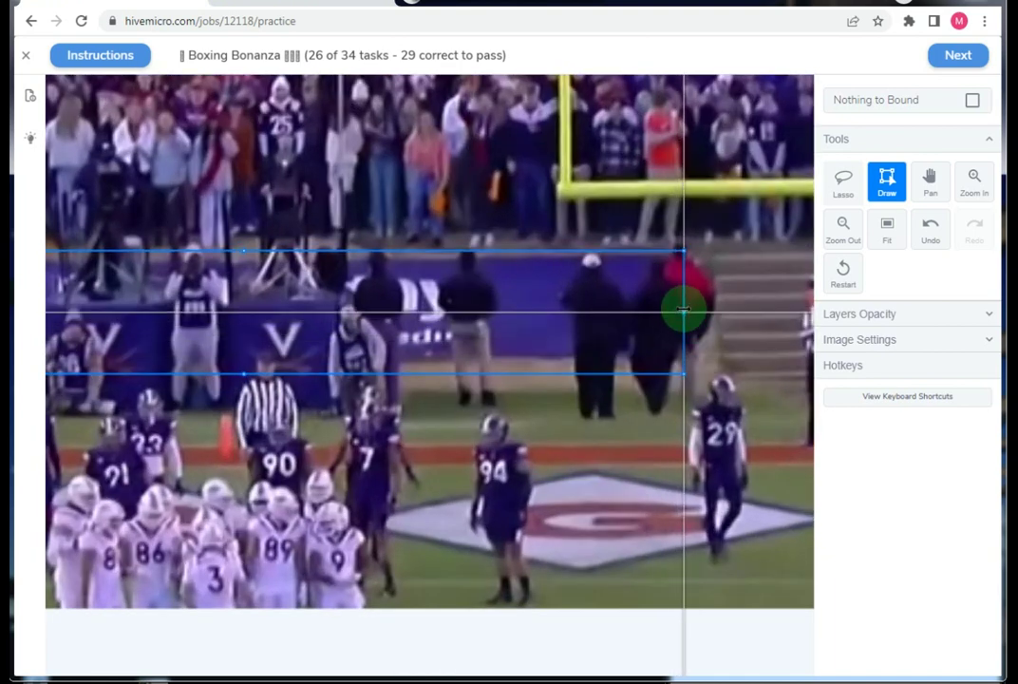
{"action": "scroll", "coordinate": [348, 302], "scroll_direction": "down", "scroll_amount": 1}
{"action": "scroll", "coordinate": [285, 323], "scroll_direction": "down", "scroll_amount": 1}
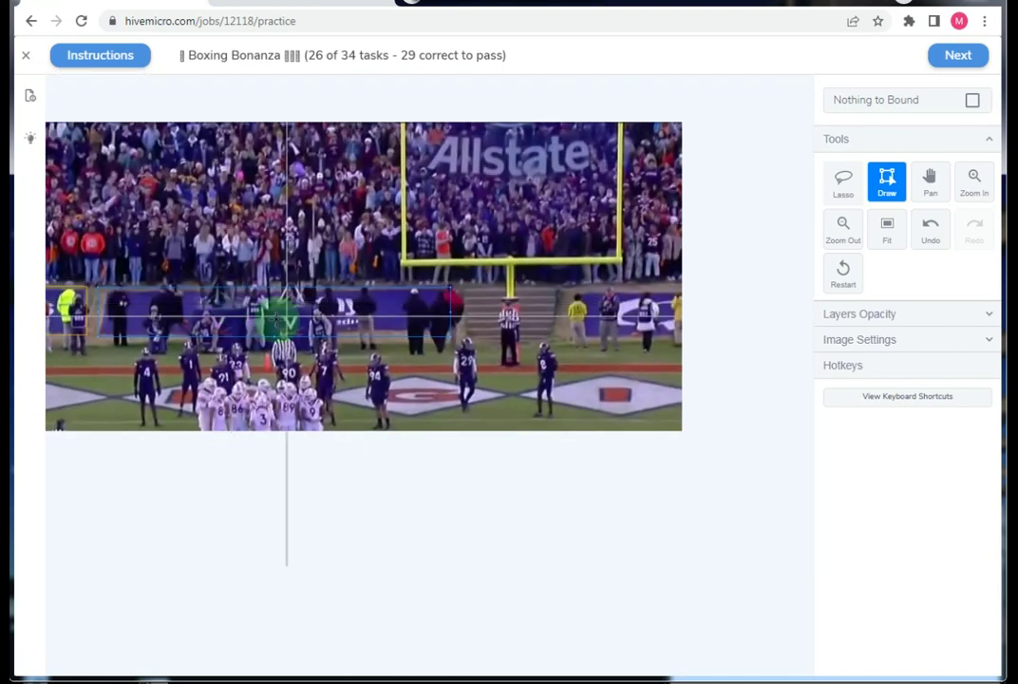
{"action": "scroll", "coordinate": [461, 307], "scroll_direction": "down", "scroll_amount": 1}
{"action": "scroll", "coordinate": [649, 286], "scroll_direction": "up", "scroll_amount": 1}
{"action": "scroll", "coordinate": [645, 312], "scroll_direction": "up", "scroll_amount": 2}
{"action": "scroll", "coordinate": [646, 313], "scroll_direction": "up", "scroll_amount": 1}
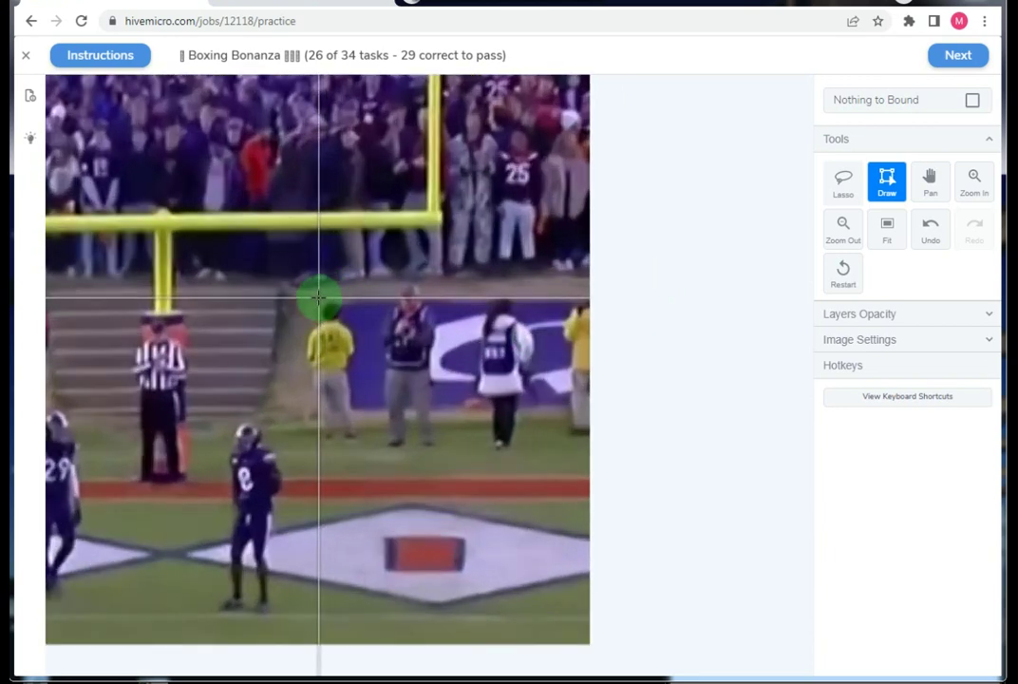
{"action": "mouse_move", "coordinate": [322, 299]}
{"action": "left_mouse_down"}
{"action": "mouse_move", "coordinate": [558, 414]}
{"action": "mouse_move", "coordinate": [588, 411]}
{"action": "left_mouse_up"}
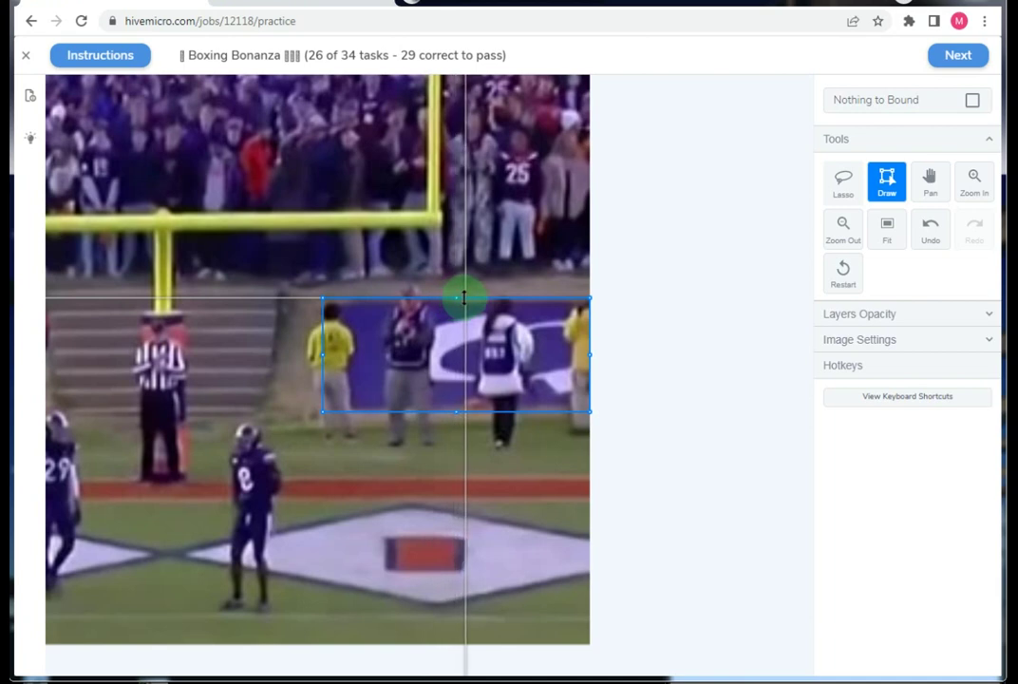
Submit the three banner boxes and confirm the answer for grading.
{"action": "scroll", "coordinate": [463, 297], "scroll_direction": "down", "scroll_amount": 1}
{"action": "scroll", "coordinate": [605, 357], "scroll_direction": "down", "scroll_amount": 3}
{"action": "scroll", "coordinate": [575, 346], "scroll_direction": "down", "scroll_amount": 2}
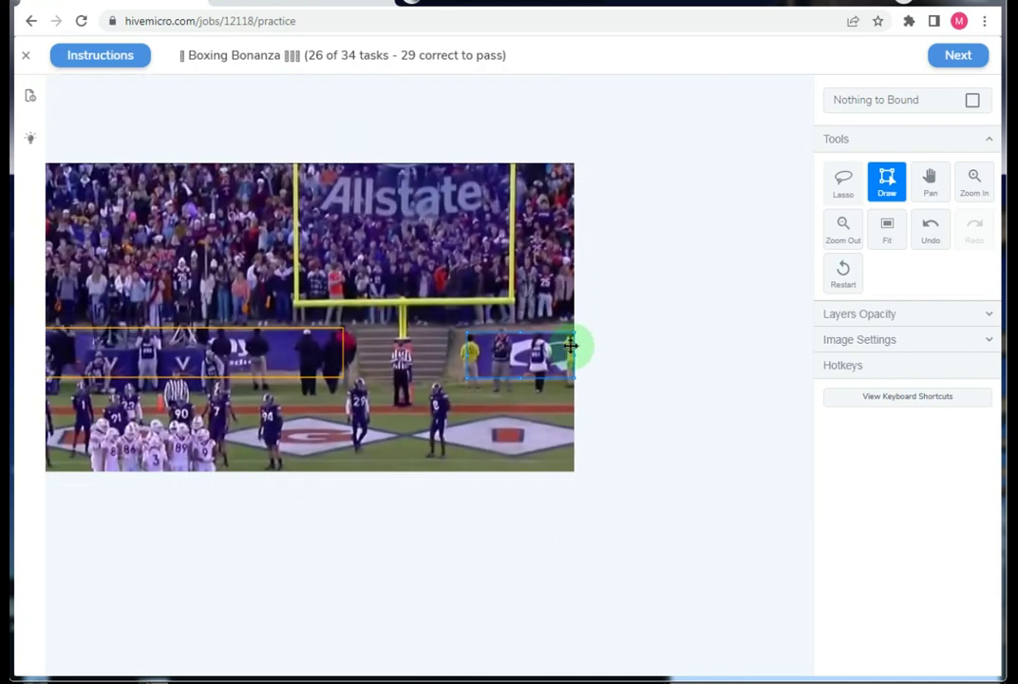
{"action": "scroll", "coordinate": [570, 349], "scroll_direction": "down", "scroll_amount": 1}
{"action": "scroll", "coordinate": [568, 349], "scroll_direction": "down", "scroll_amount": 1}
{"action": "scroll", "coordinate": [249, 352], "scroll_direction": "up", "scroll_amount": 2}
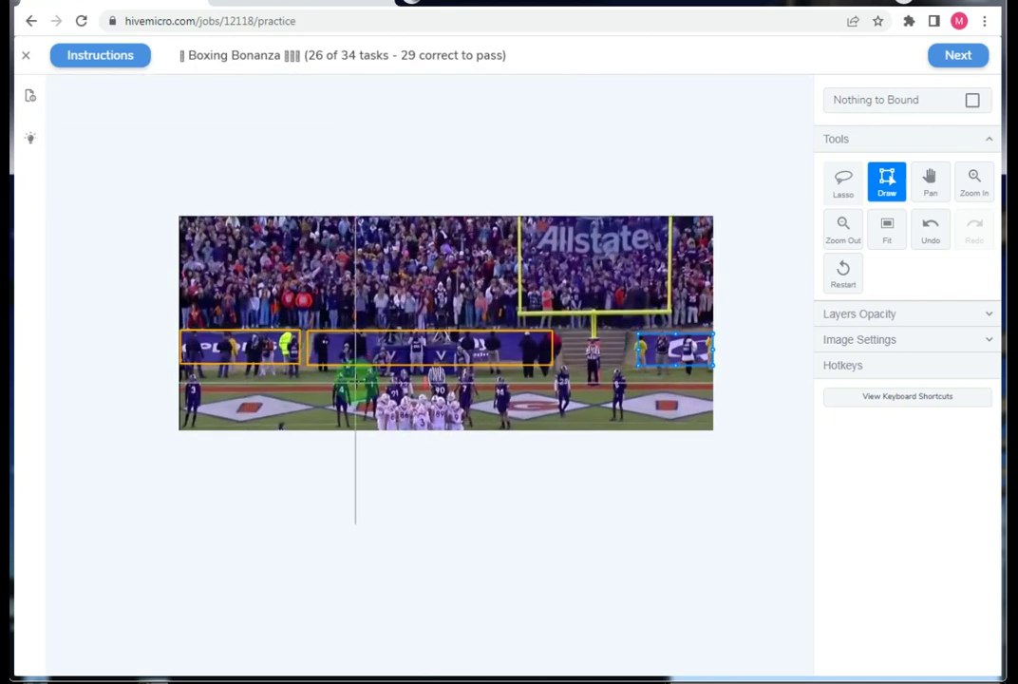
{"action": "left_click", "coordinate": [960, 60]}
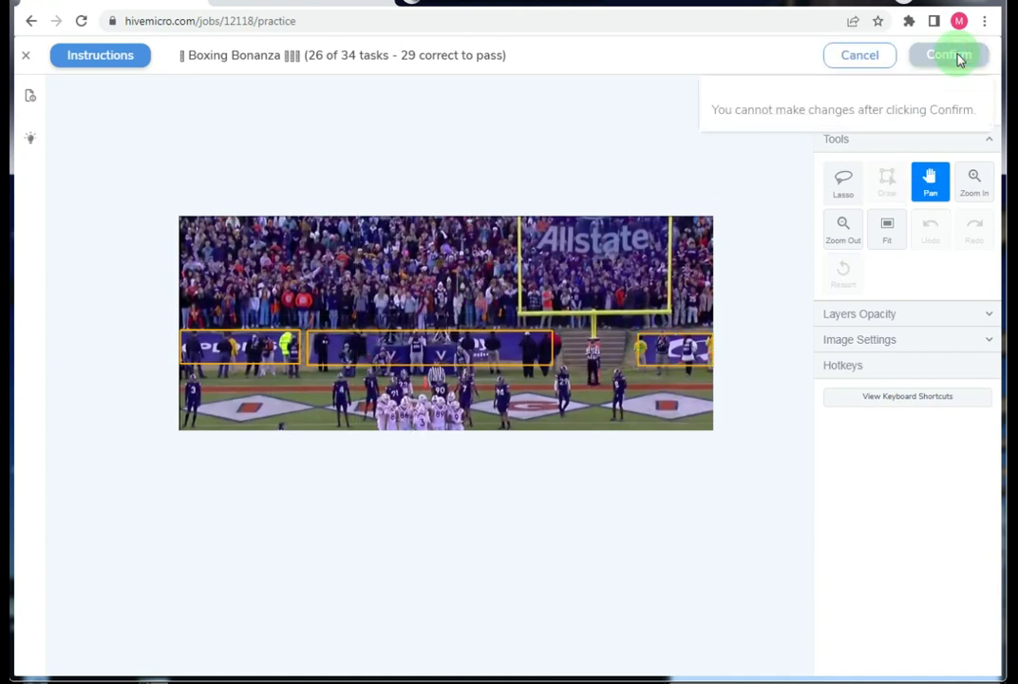
{"action": "left_click", "coordinate": [959, 57]}
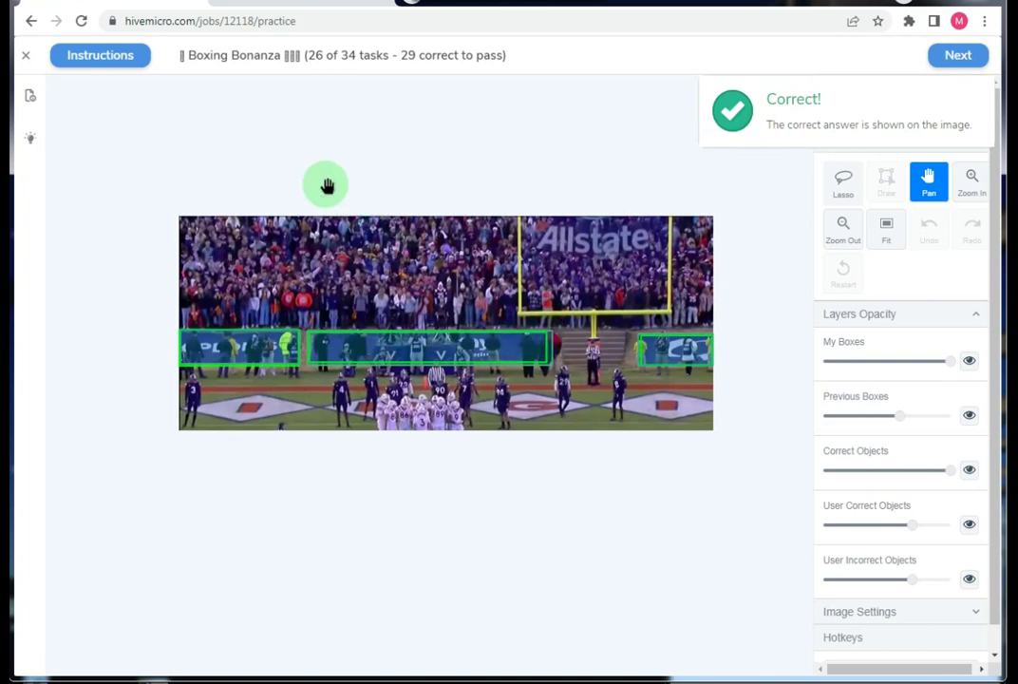
Pan across the zoomed image to review the right-hand banner box, then go to task 27.
{"action": "scroll", "coordinate": [283, 245], "scroll_direction": "up", "scroll_amount": 2}
{"action": "scroll", "coordinate": [247, 285], "scroll_direction": "up", "scroll_amount": 3}
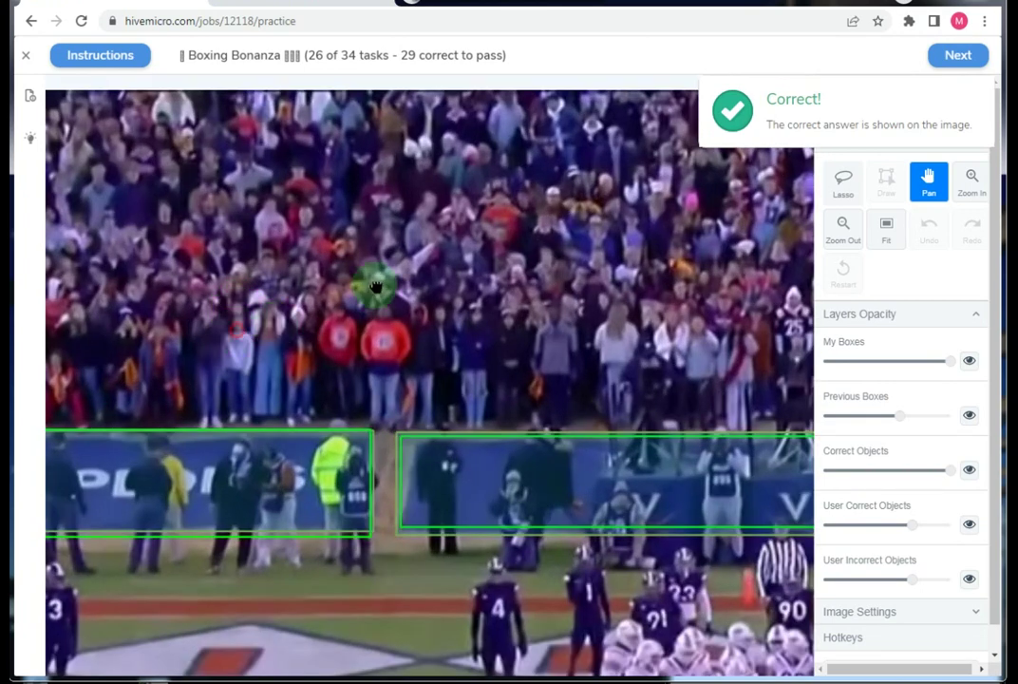
{"action": "scroll", "coordinate": [400, 266], "scroll_direction": "up", "scroll_amount": 1}
{"action": "mouse_move", "coordinate": [608, 277]}
{"action": "left_mouse_down"}
{"action": "mouse_move", "coordinate": [497, 271]}
{"action": "mouse_move", "coordinate": [375, 245]}
{"action": "left_mouse_up"}
{"action": "mouse_move", "coordinate": [568, 272]}
{"action": "left_mouse_down"}
{"action": "mouse_move", "coordinate": [395, 287]}
{"action": "mouse_move", "coordinate": [308, 278]}
{"action": "left_mouse_up"}
{"action": "left_click_drag", "start_coordinate": [573, 255], "coordinate": [255, 283]}
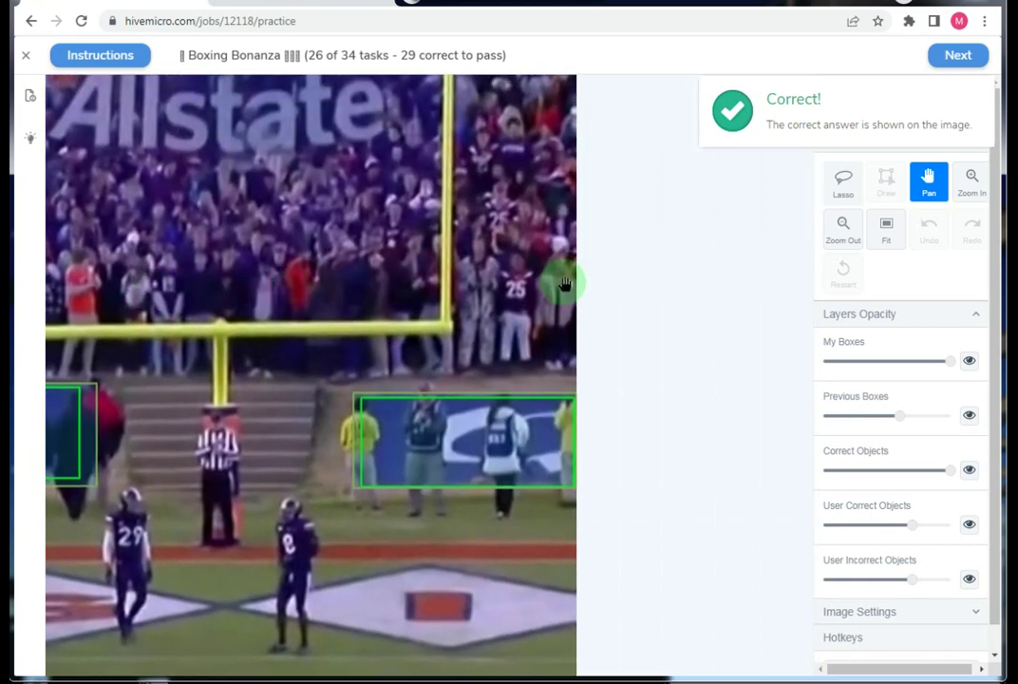
{"action": "left_click", "coordinate": [958, 138]}
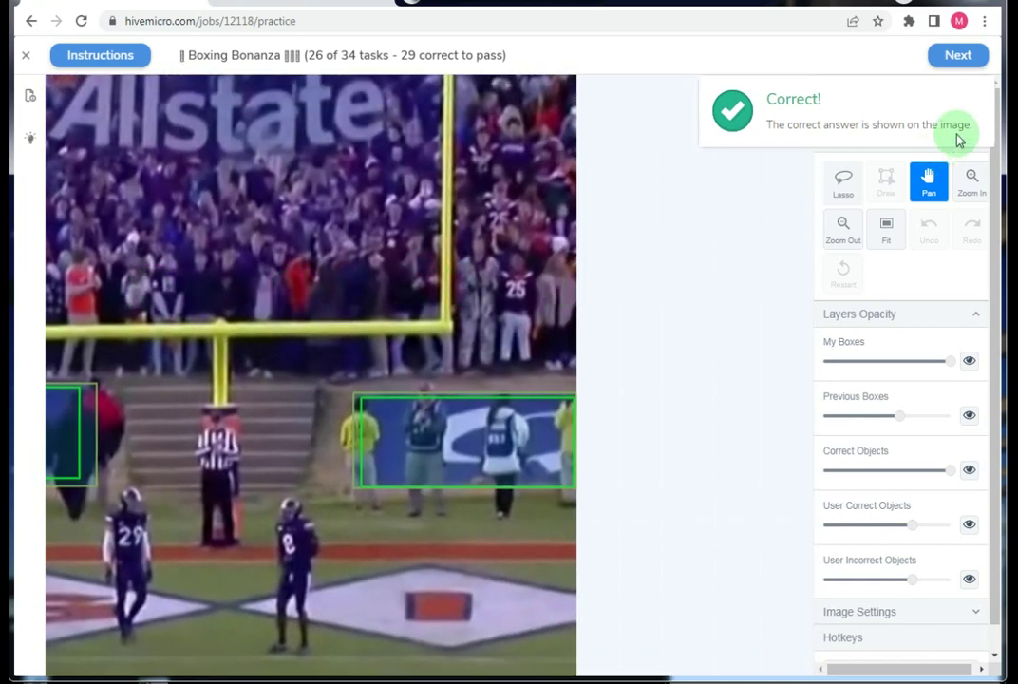
{"action": "left_click", "coordinate": [959, 57]}
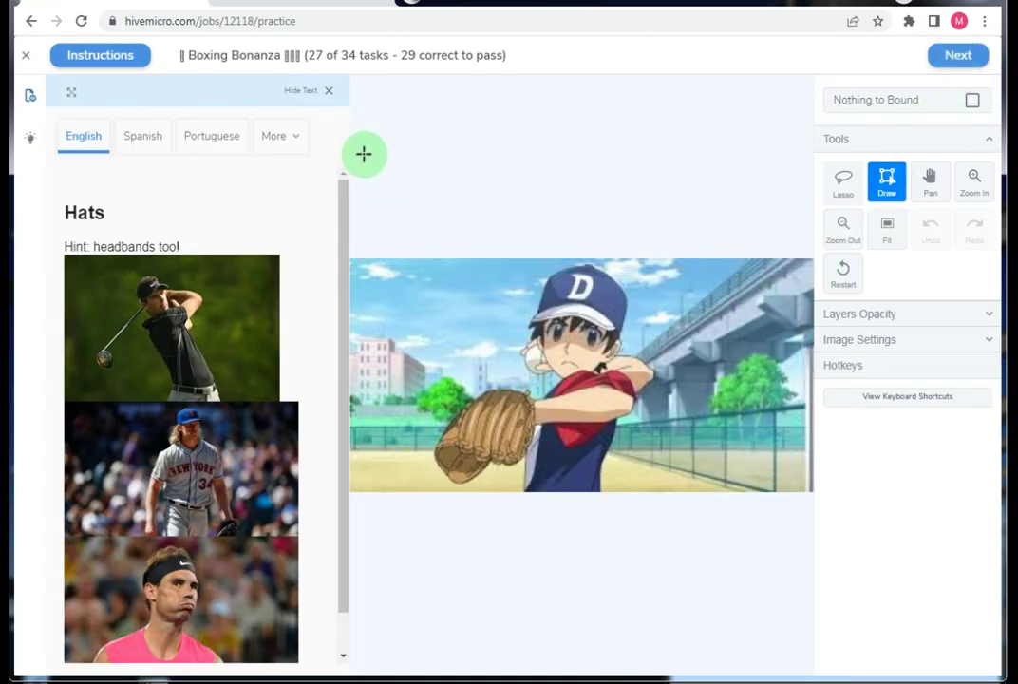
Mark task 27's cartoon pitcher image as Nothing to Bound, submit and confirm, then go to task 28.
{"action": "left_click_drag", "start_coordinate": [131, 218], "coordinate": [55, 212]}
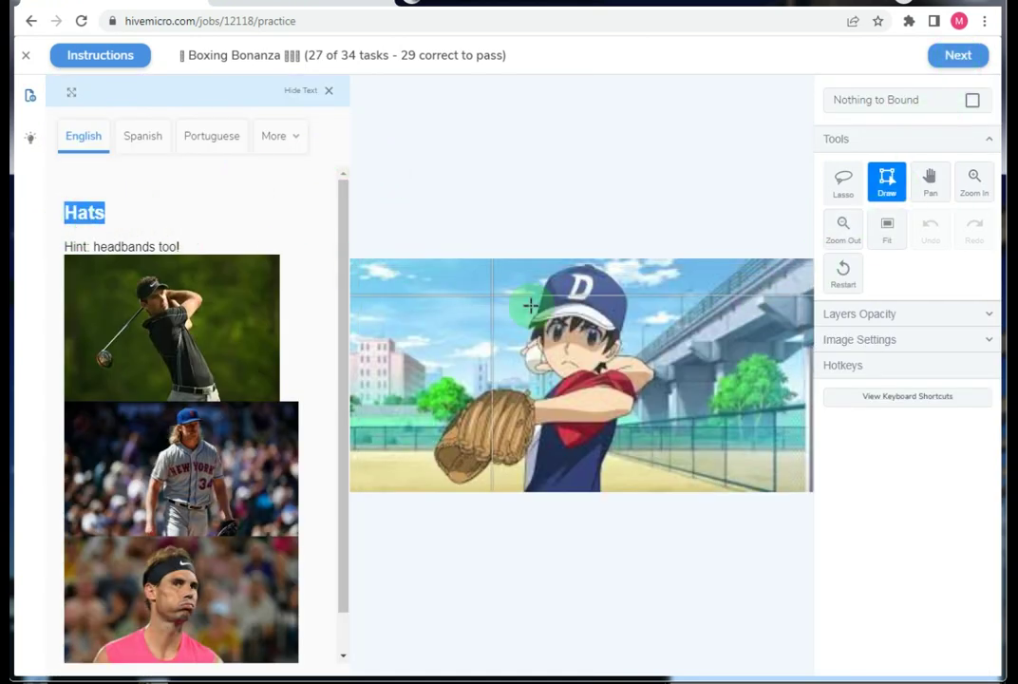
{"action": "left_click", "coordinate": [974, 103]}
{"action": "left_click", "coordinate": [960, 55]}
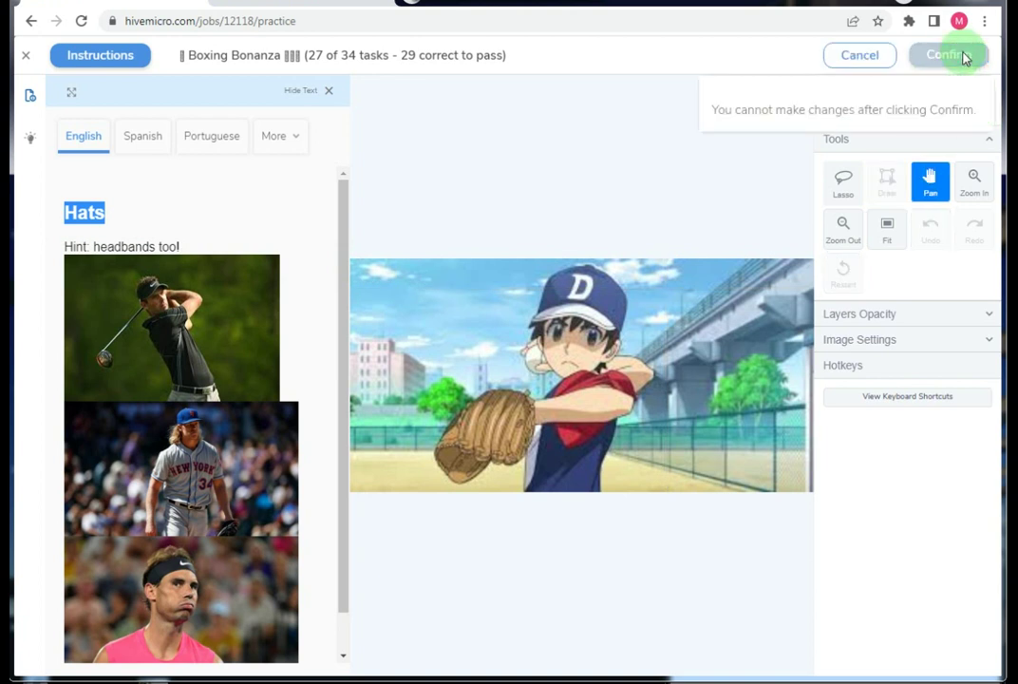
{"action": "left_click", "coordinate": [964, 56]}
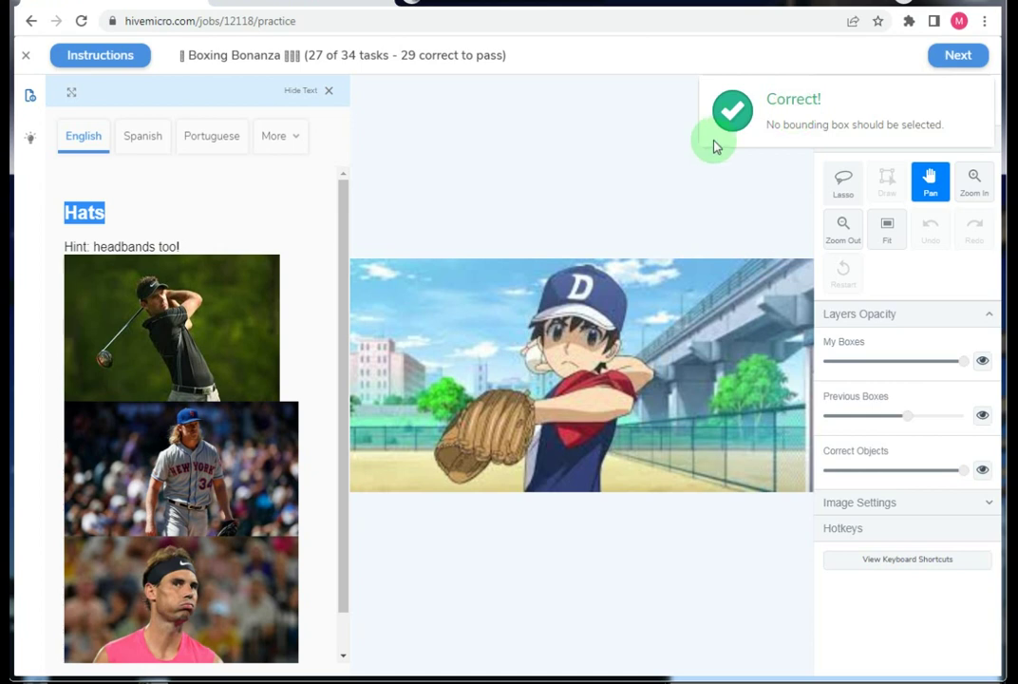
{"action": "left_click", "coordinate": [961, 56]}
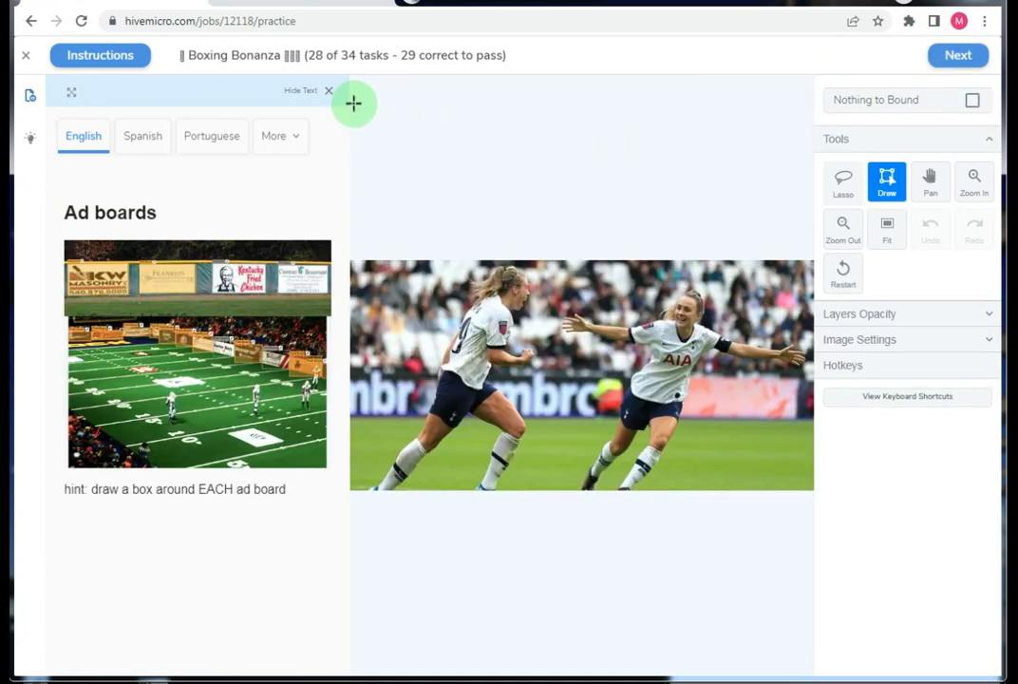
Hide the instructions and box the dark ad board behind the left player, nudging its edges.
{"action": "left_click", "coordinate": [328, 92]}
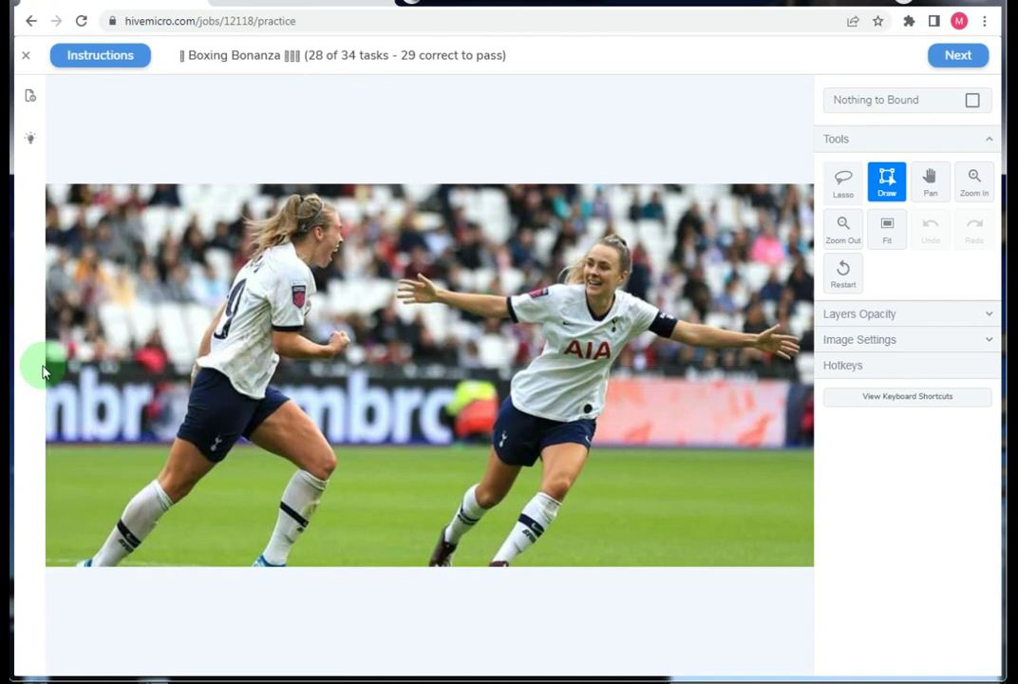
{"action": "mouse_move", "coordinate": [49, 365]}
{"action": "left_mouse_down"}
{"action": "mouse_move", "coordinate": [472, 454]}
{"action": "mouse_move", "coordinate": [503, 443]}
{"action": "left_mouse_up"}
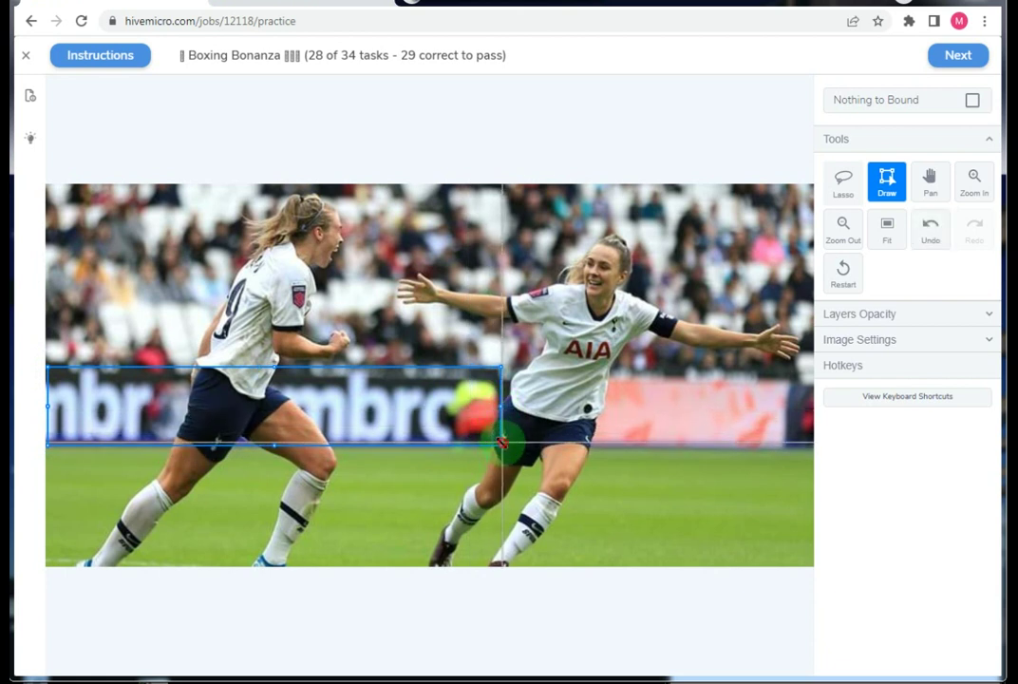
{"action": "left_click_drag", "start_coordinate": [503, 443], "coordinate": [503, 443]}
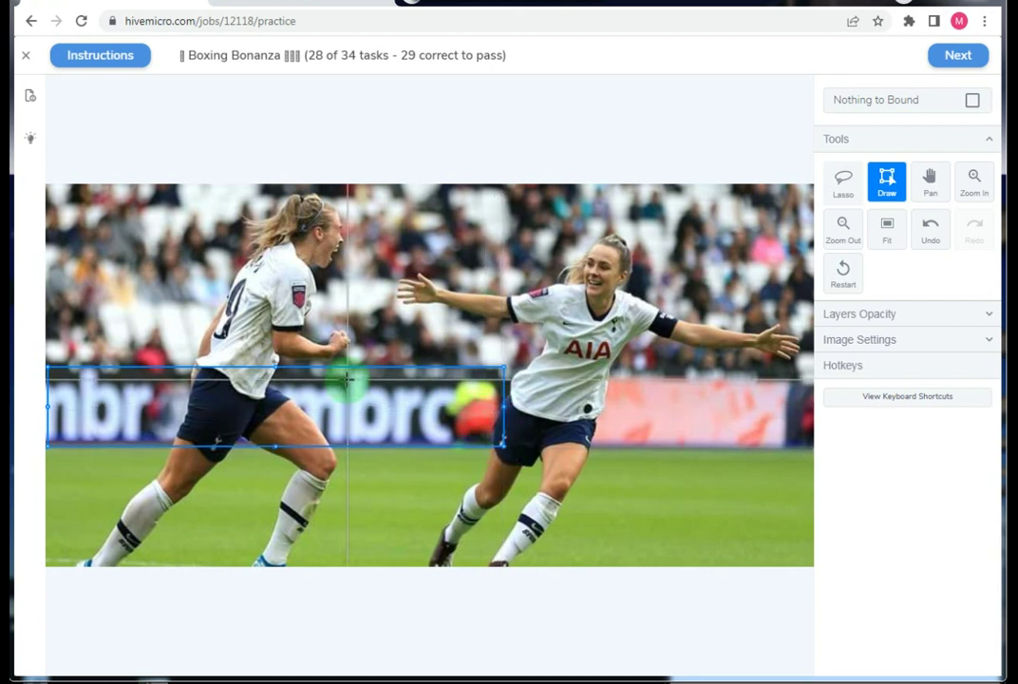
{"action": "left_click_drag", "start_coordinate": [276, 361], "coordinate": [276, 367]}
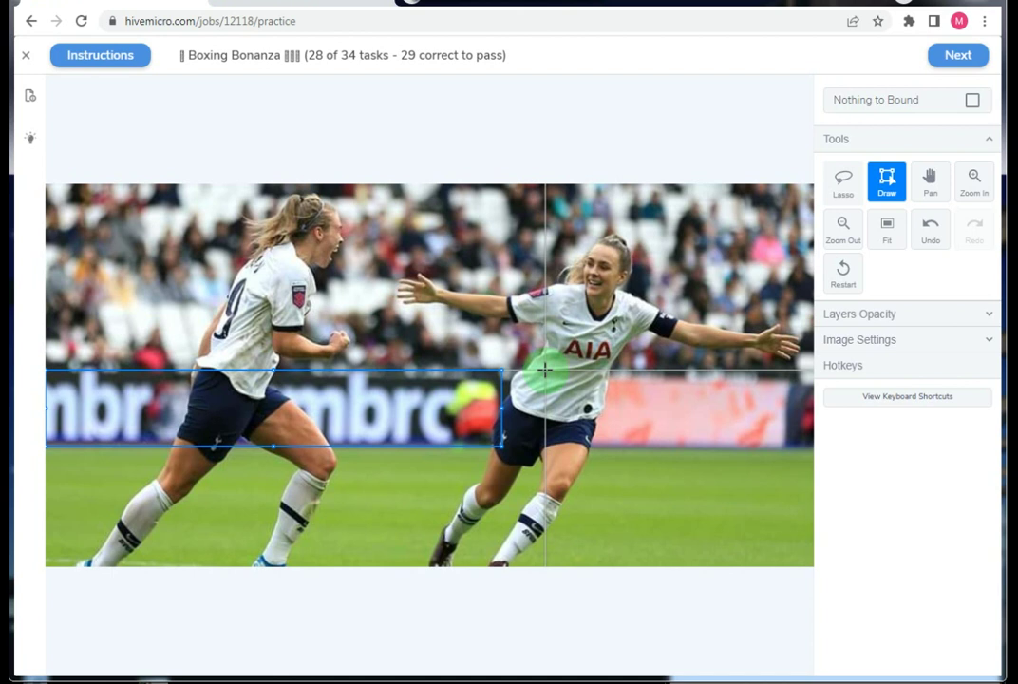
Box the pink ad board on the right and widen the left box toward it.
{"action": "left_click_drag", "start_coordinate": [542, 372], "coordinate": [789, 452]}
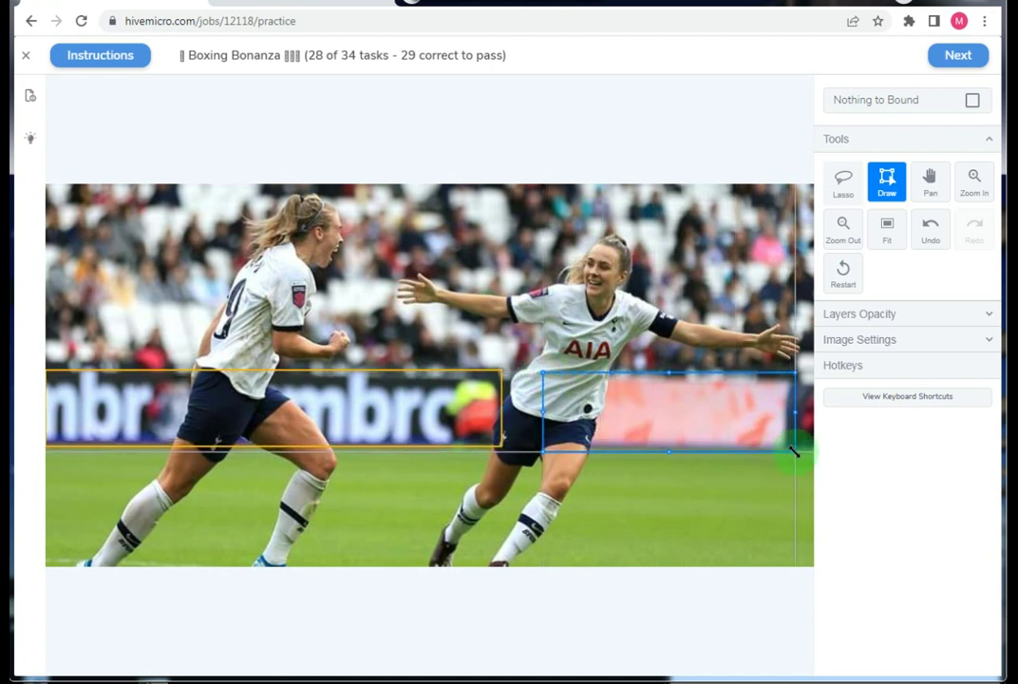
{"action": "scroll", "coordinate": [532, 404], "scroll_direction": "down", "scroll_amount": 2}
{"action": "scroll", "coordinate": [532, 404], "scroll_direction": "down", "scroll_amount": 2}
{"action": "scroll", "coordinate": [745, 400], "scroll_direction": "up", "scroll_amount": 5}
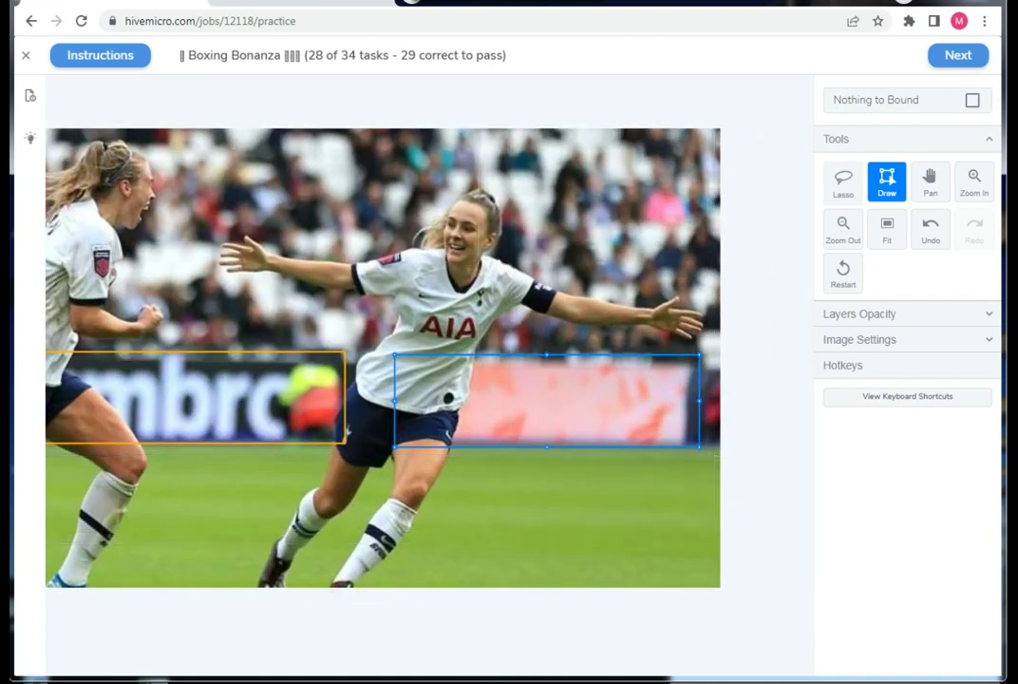
{"action": "scroll", "coordinate": [380, 406], "scroll_direction": "up", "scroll_amount": 2}
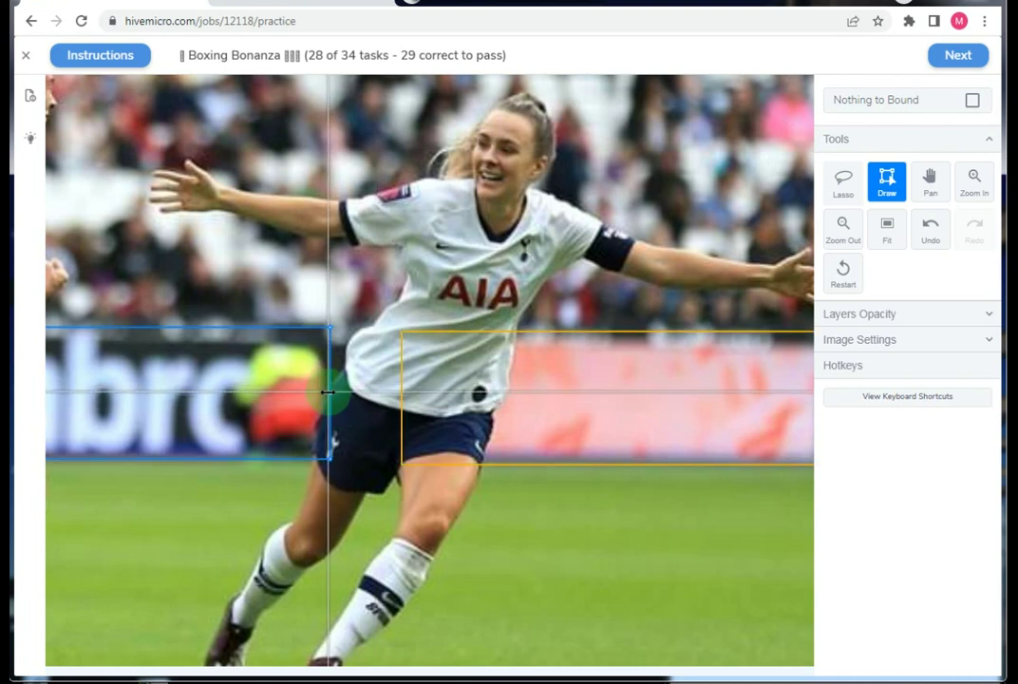
{"action": "left_click_drag", "start_coordinate": [329, 395], "coordinate": [349, 378]}
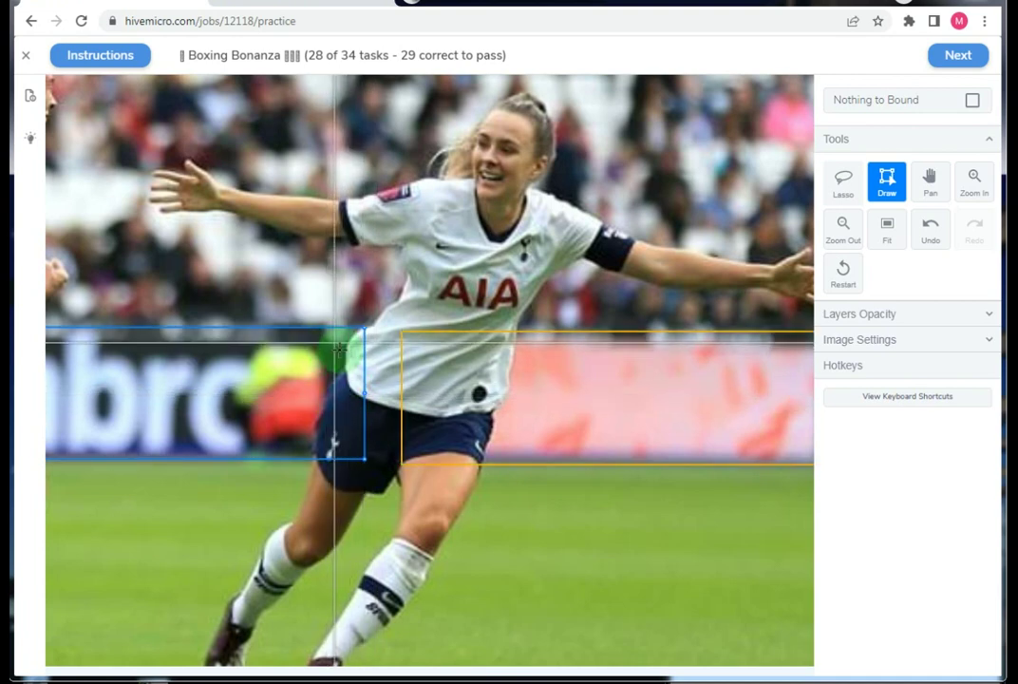
{"action": "scroll", "coordinate": [511, 390], "scroll_direction": "down", "scroll_amount": 2}
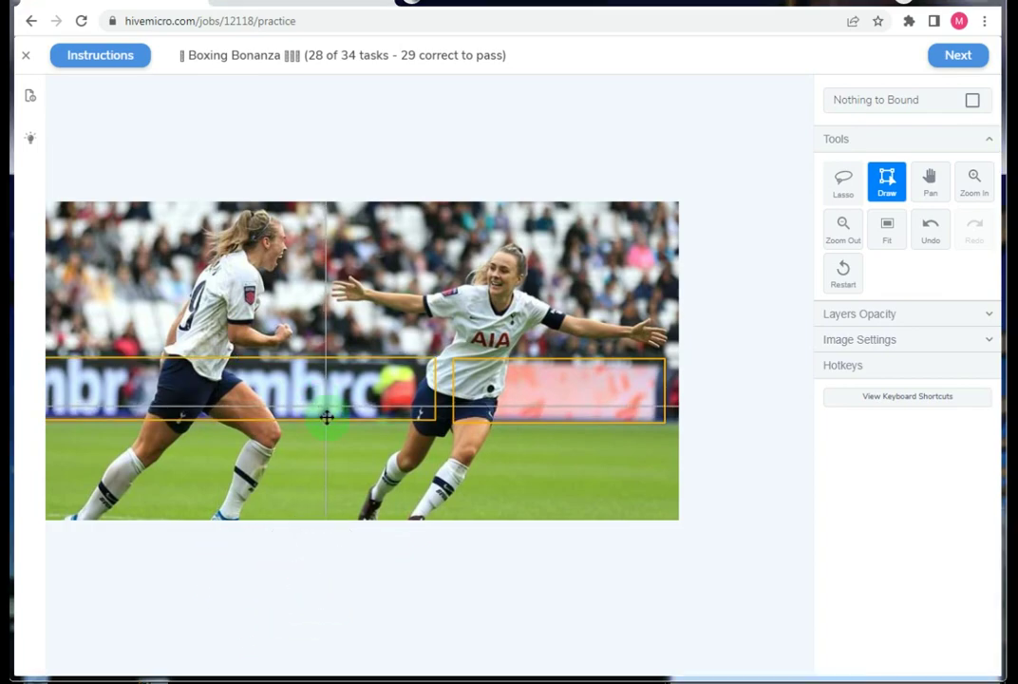
{"action": "scroll", "coordinate": [536, 382], "scroll_direction": "up", "scroll_amount": 5}
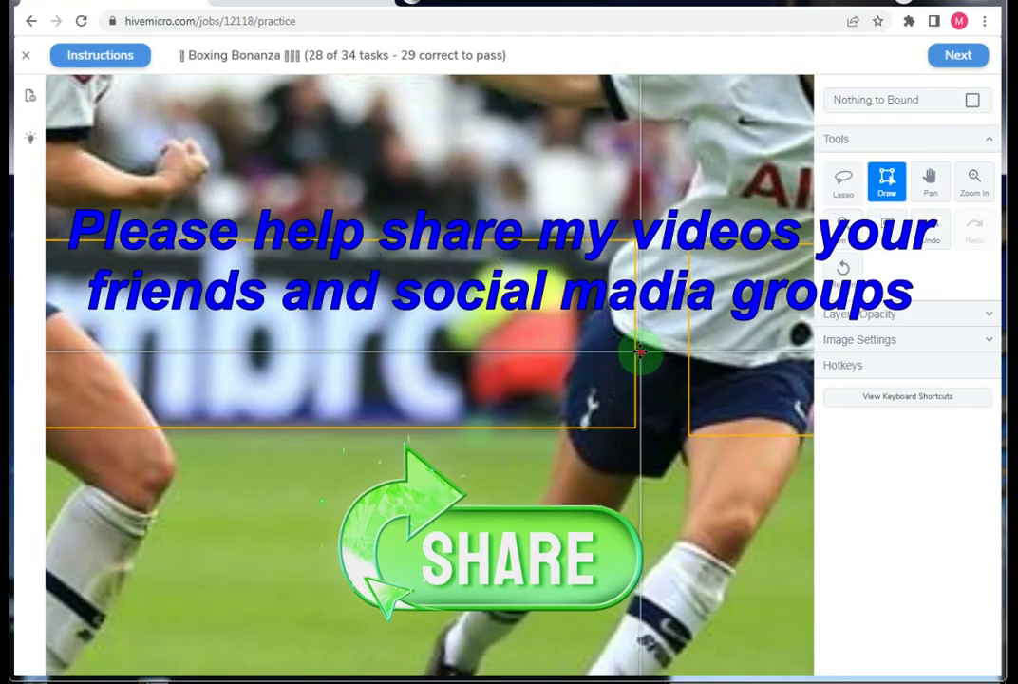
Refine the right ad-board box, lowering its top edge and stretching it to the image's right edge.
{"action": "left_click", "coordinate": [637, 340]}
{"action": "scroll", "coordinate": [638, 340], "scroll_direction": "down", "scroll_amount": 5}
{"action": "left_click", "coordinate": [619, 344]}
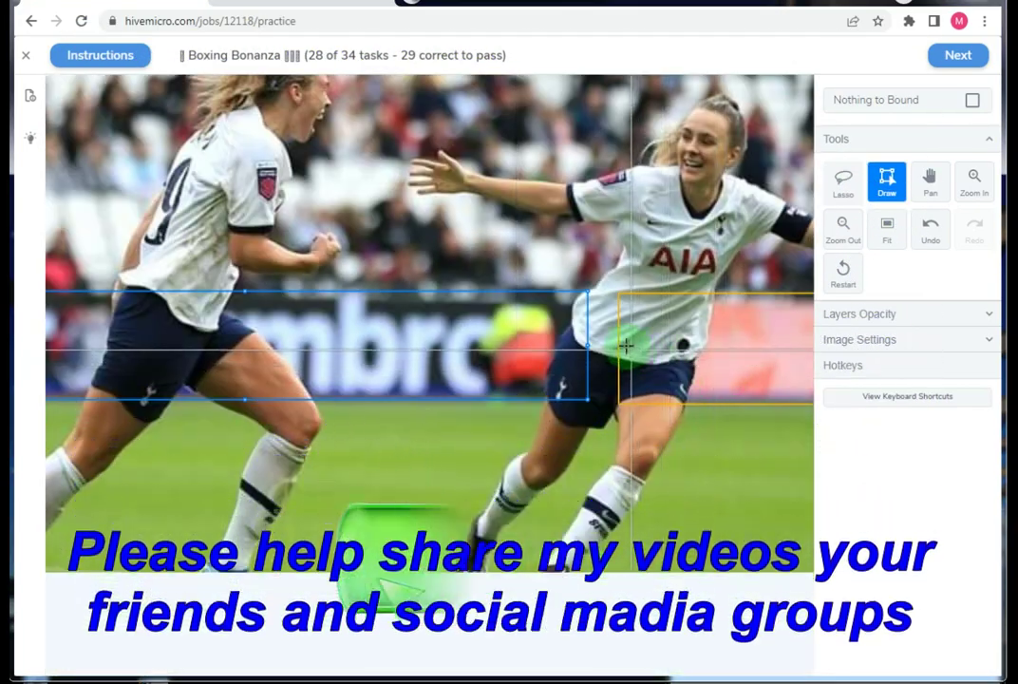
{"action": "left_click_drag", "start_coordinate": [619, 344], "coordinate": [589, 332]}
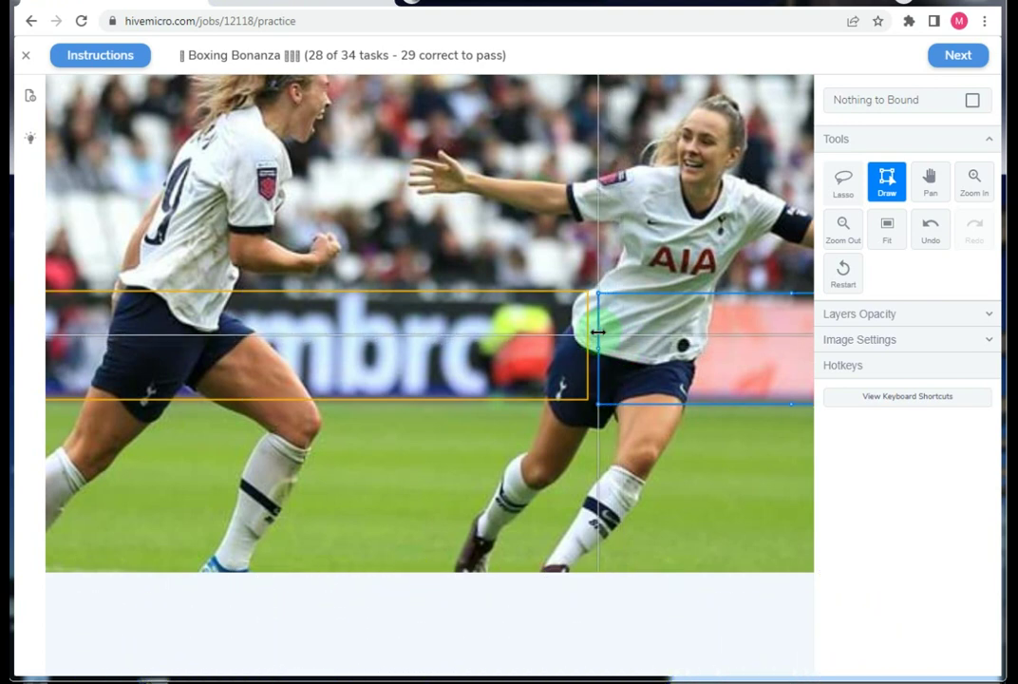
{"action": "left_click", "coordinate": [588, 332]}
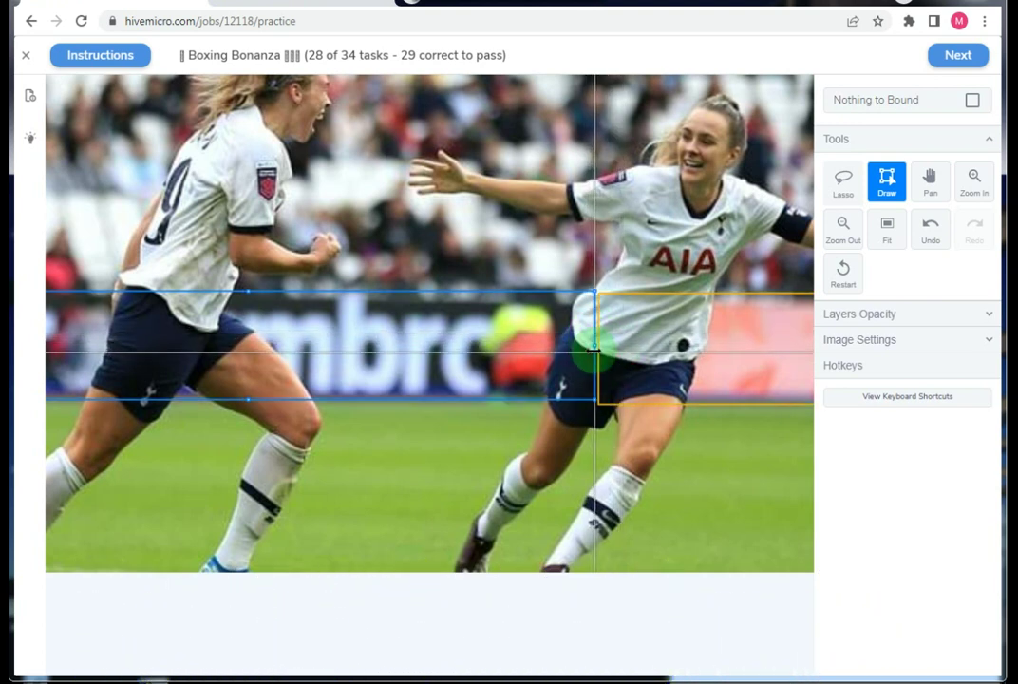
{"action": "scroll", "coordinate": [584, 361], "scroll_direction": "down", "scroll_amount": 2}
{"action": "scroll", "coordinate": [584, 361], "scroll_direction": "up", "scroll_amount": 2}
{"action": "left_click", "coordinate": [600, 266]}
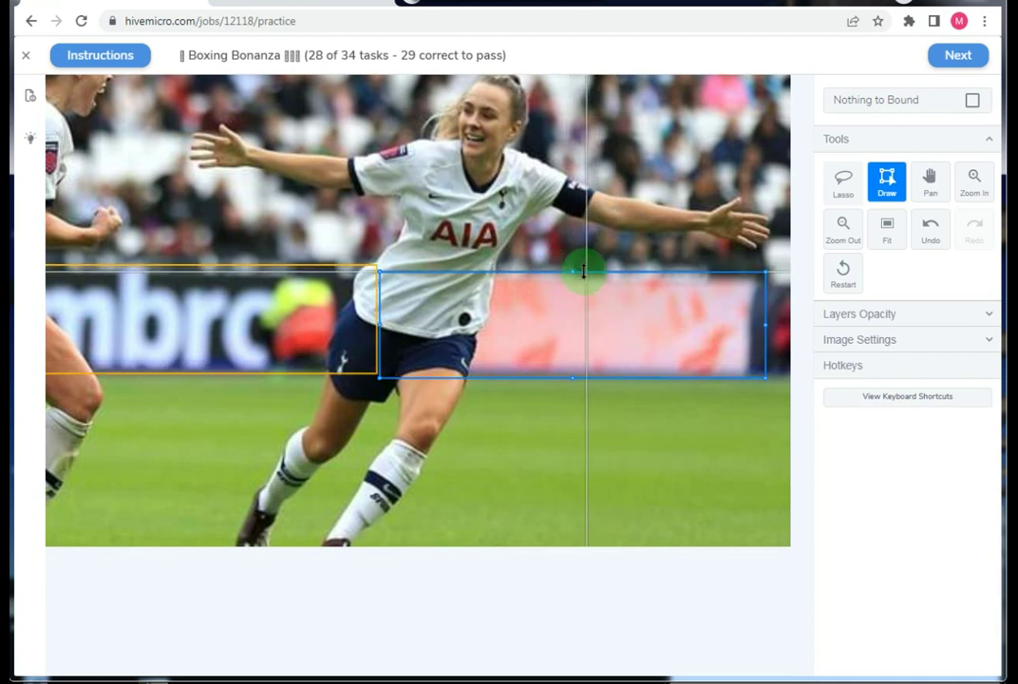
{"action": "left_click_drag", "start_coordinate": [586, 267], "coordinate": [581, 274]}
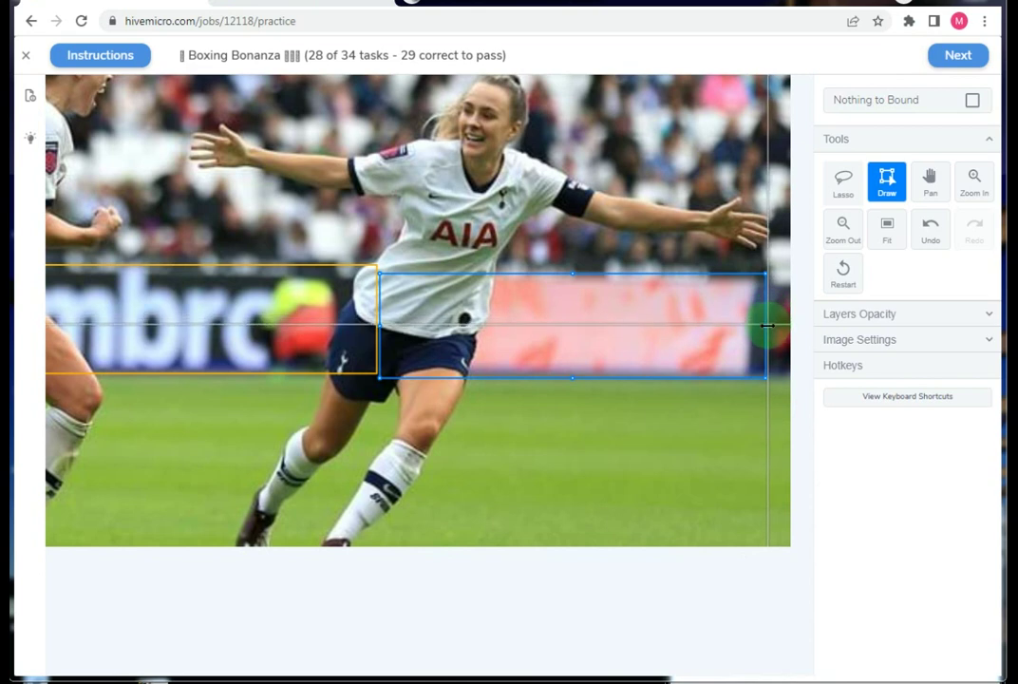
{"action": "left_click_drag", "start_coordinate": [767, 326], "coordinate": [800, 331]}
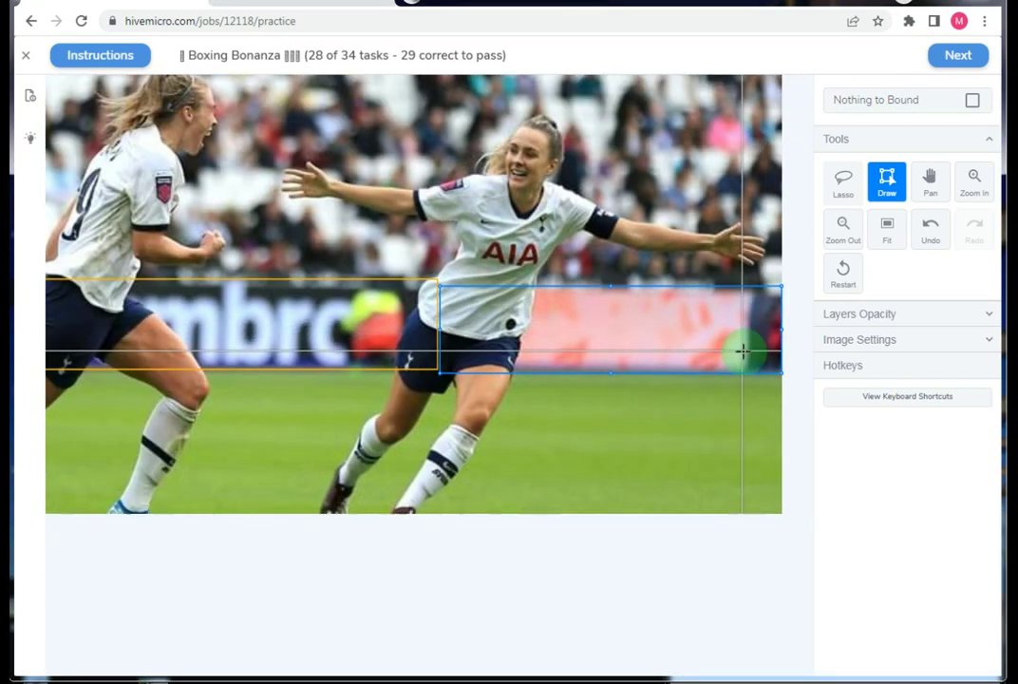
{"action": "scroll", "coordinate": [742, 351], "scroll_direction": "down", "scroll_amount": 3}
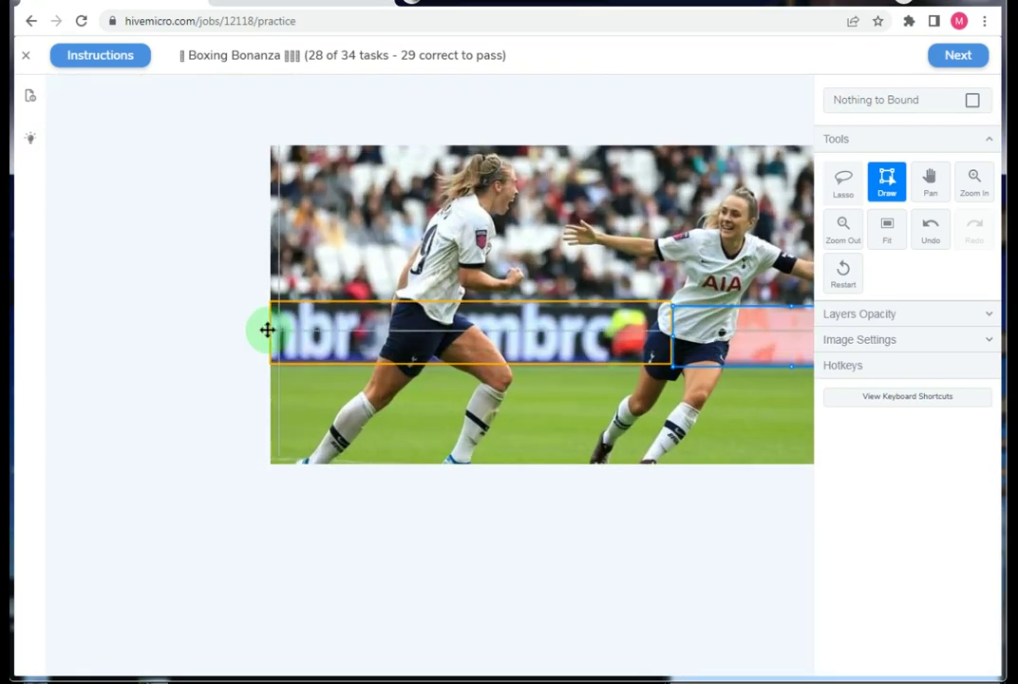
Submit the two ad-board boxes, pan to review the right board, and advance to task 29.
{"action": "left_click", "coordinate": [953, 55]}
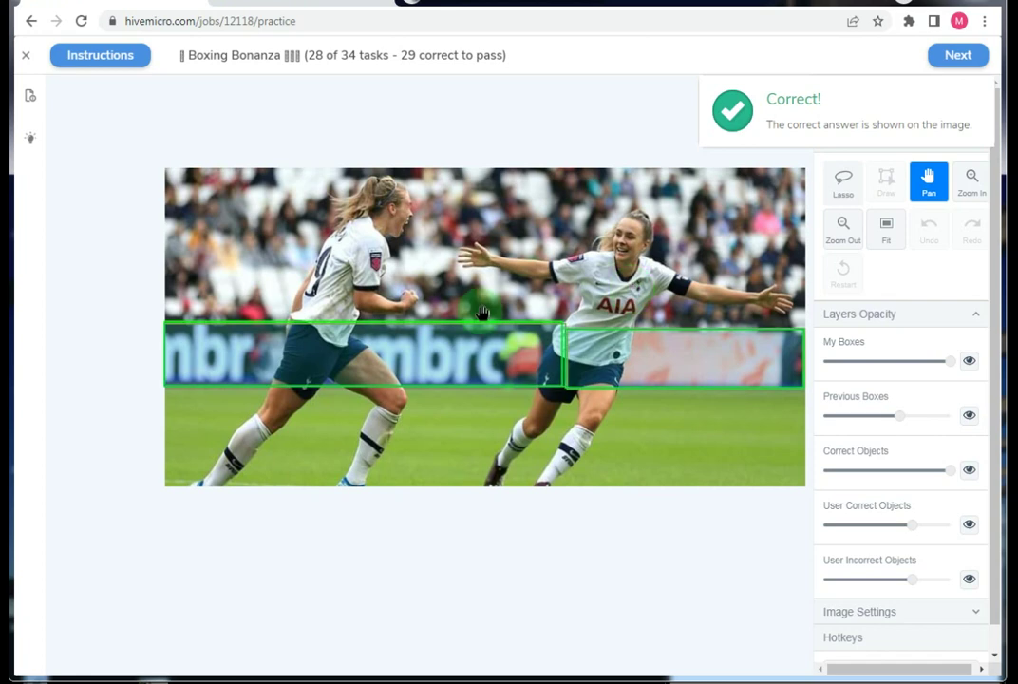
{"action": "scroll", "coordinate": [482, 314], "scroll_direction": "up", "scroll_amount": 5}
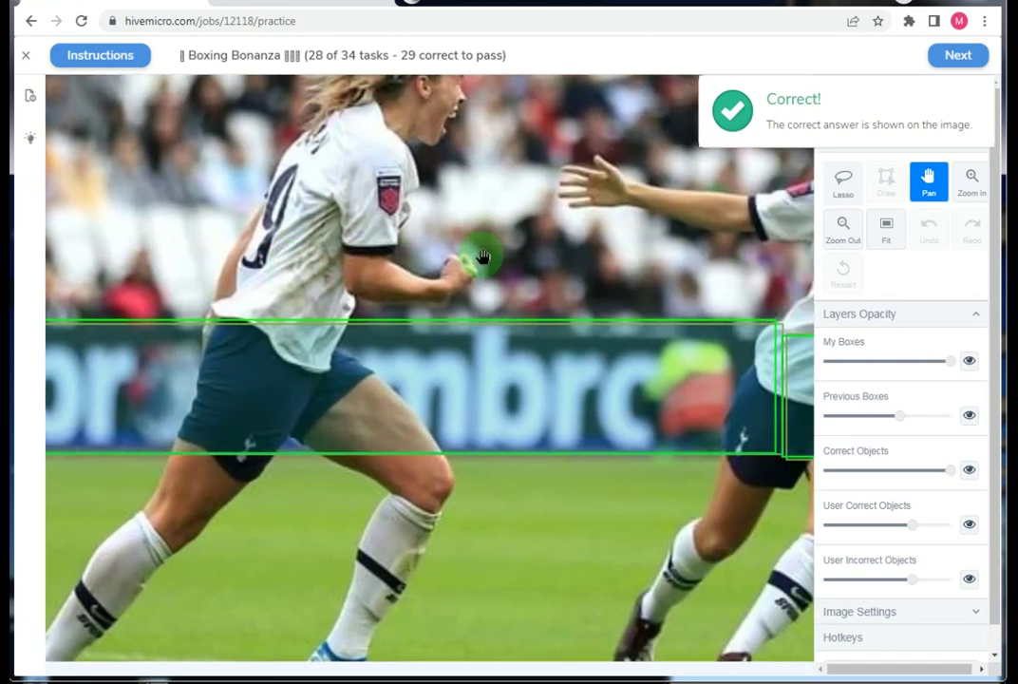
{"action": "left_click_drag", "start_coordinate": [482, 256], "coordinate": [234, 356]}
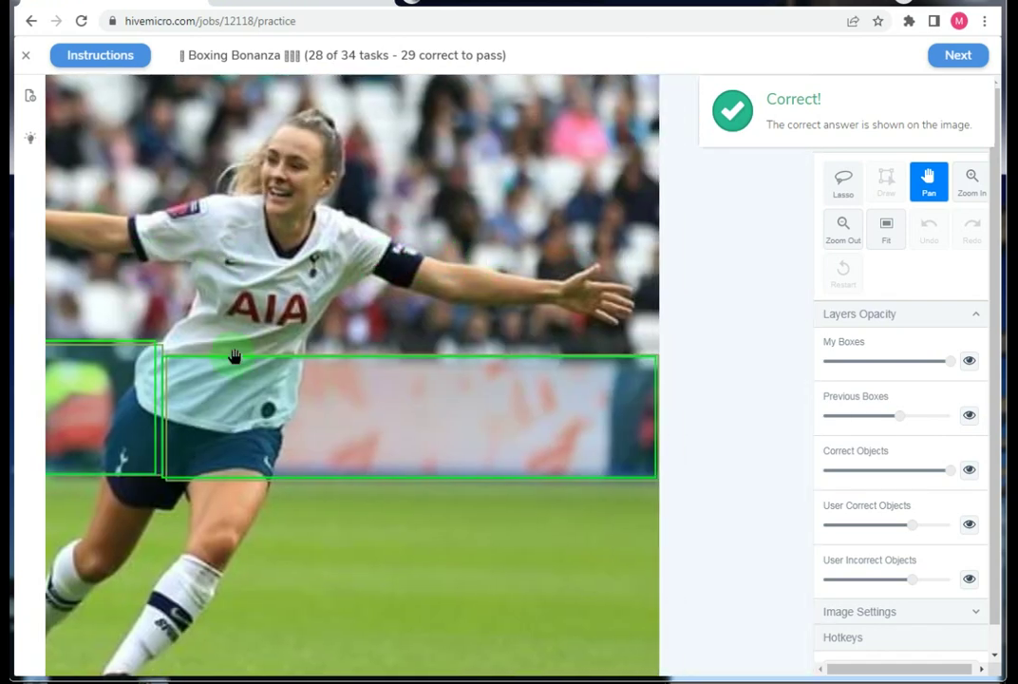
{"action": "scroll", "coordinate": [429, 285], "scroll_direction": "down", "scroll_amount": 5}
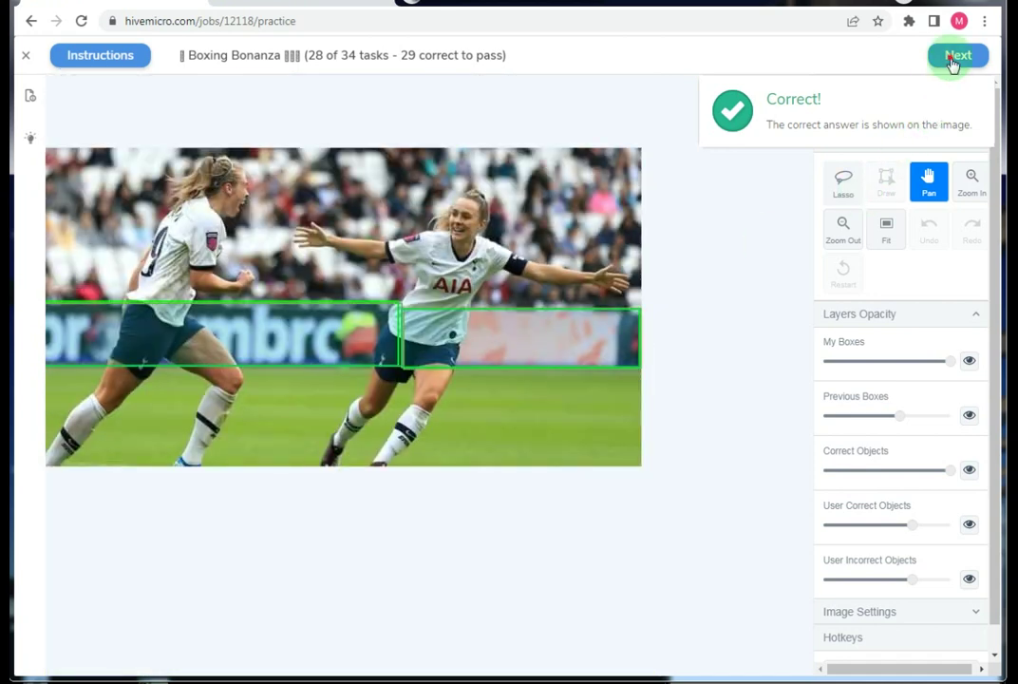
{"action": "left_click", "coordinate": [955, 57]}
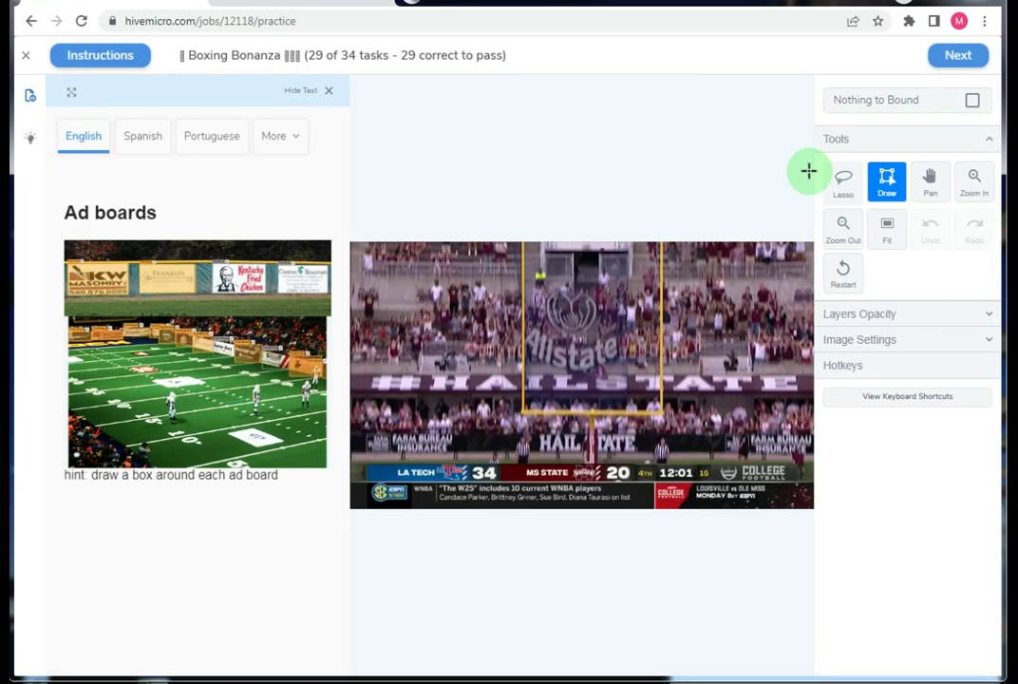
Box the Farm Bureau Insurance sign, widening it slightly to the right.
{"action": "scroll", "coordinate": [217, 465], "scroll_direction": "up", "scroll_amount": 2}
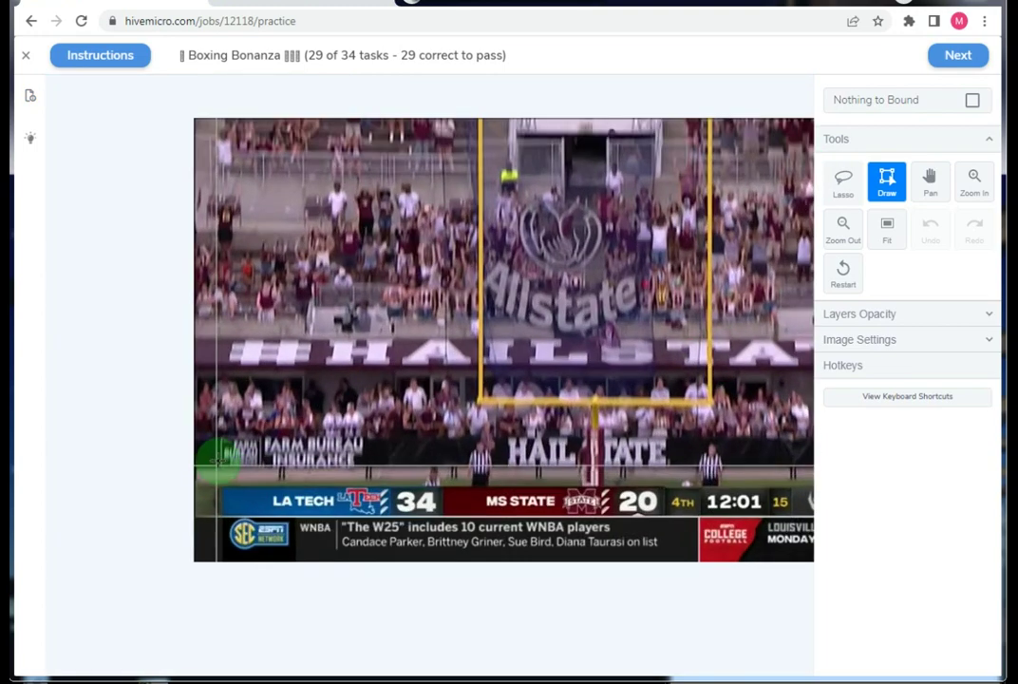
{"action": "scroll", "coordinate": [216, 456], "scroll_direction": "up", "scroll_amount": 1}
{"action": "scroll", "coordinate": [216, 446], "scroll_direction": "up", "scroll_amount": 1}
{"action": "scroll", "coordinate": [216, 428], "scroll_direction": "up", "scroll_amount": 1}
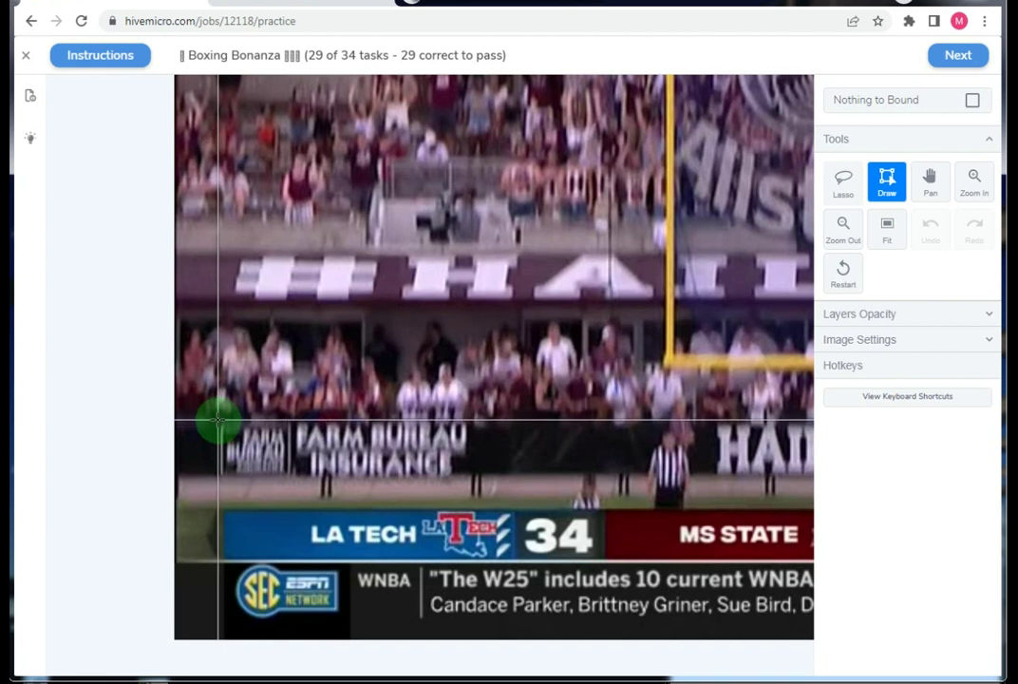
{"action": "left_click_drag", "start_coordinate": [218, 419], "coordinate": [461, 475]}
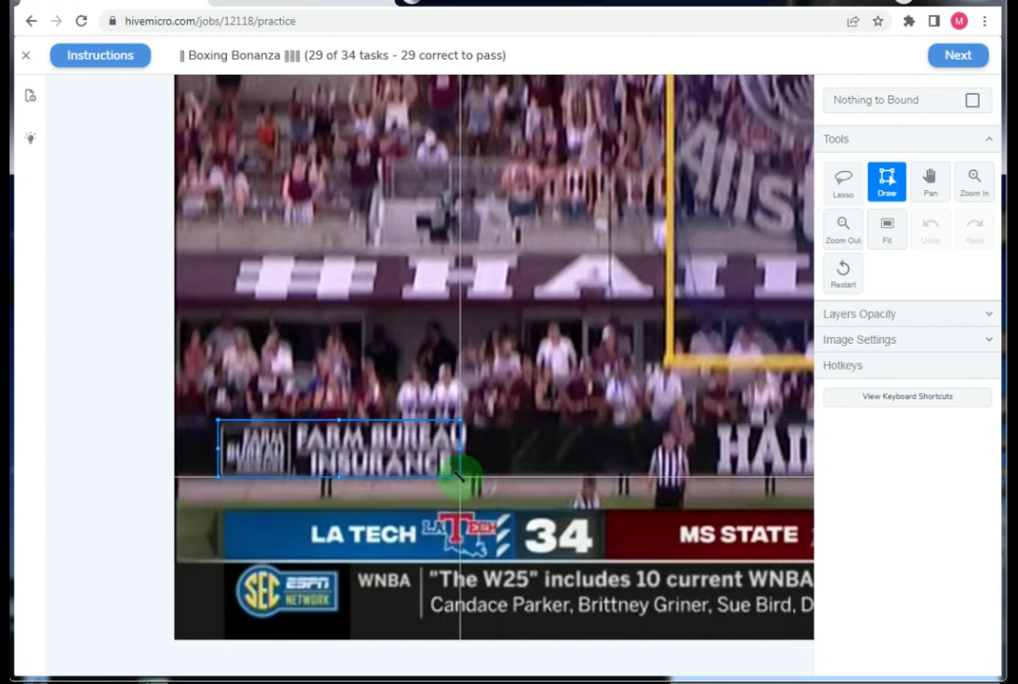
{"action": "left_click_drag", "start_coordinate": [465, 474], "coordinate": [469, 475]}
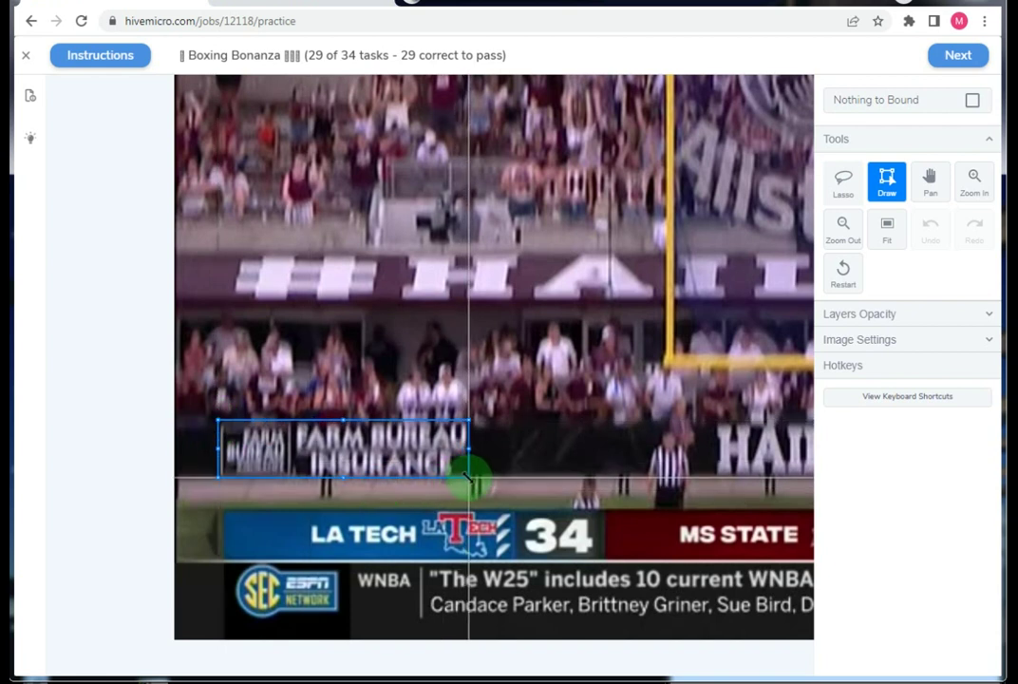
Box the HAIL STATE banner lettering behind the end zone.
{"action": "scroll", "coordinate": [411, 392], "scroll_direction": "down", "scroll_amount": 3}
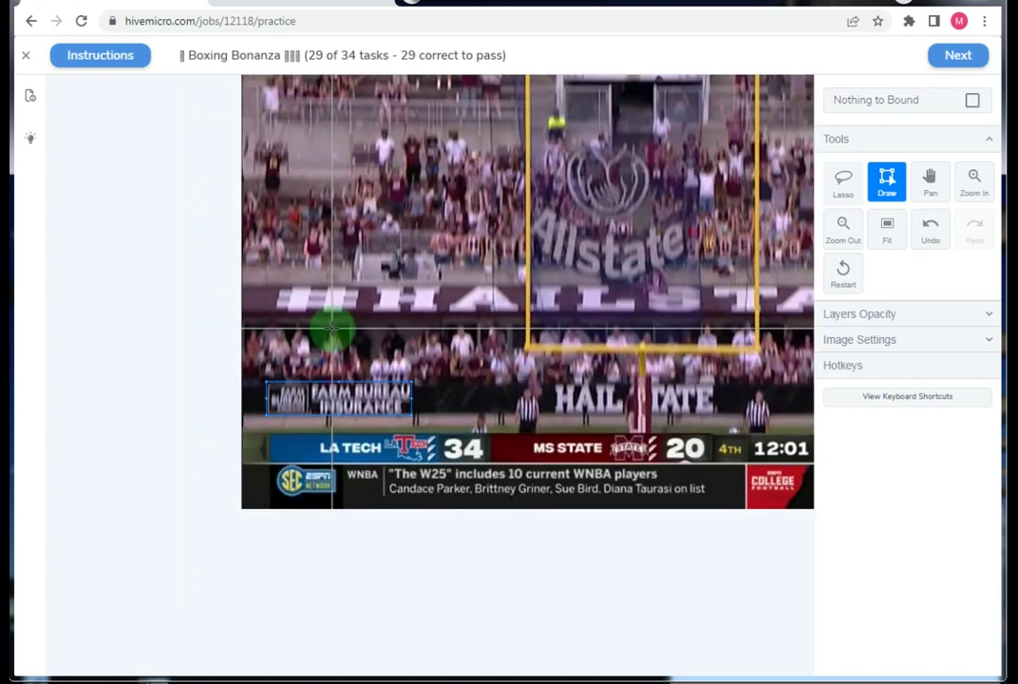
{"action": "scroll", "coordinate": [329, 333], "scroll_direction": "down", "scroll_amount": 2}
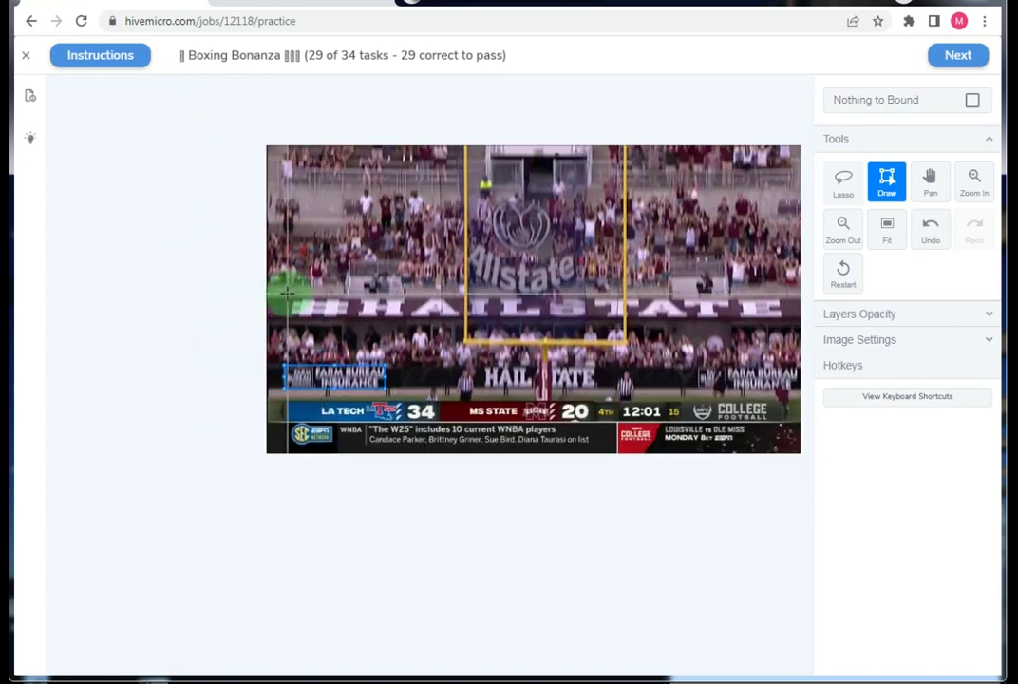
{"action": "left_click_drag", "start_coordinate": [289, 296], "coordinate": [757, 325]}
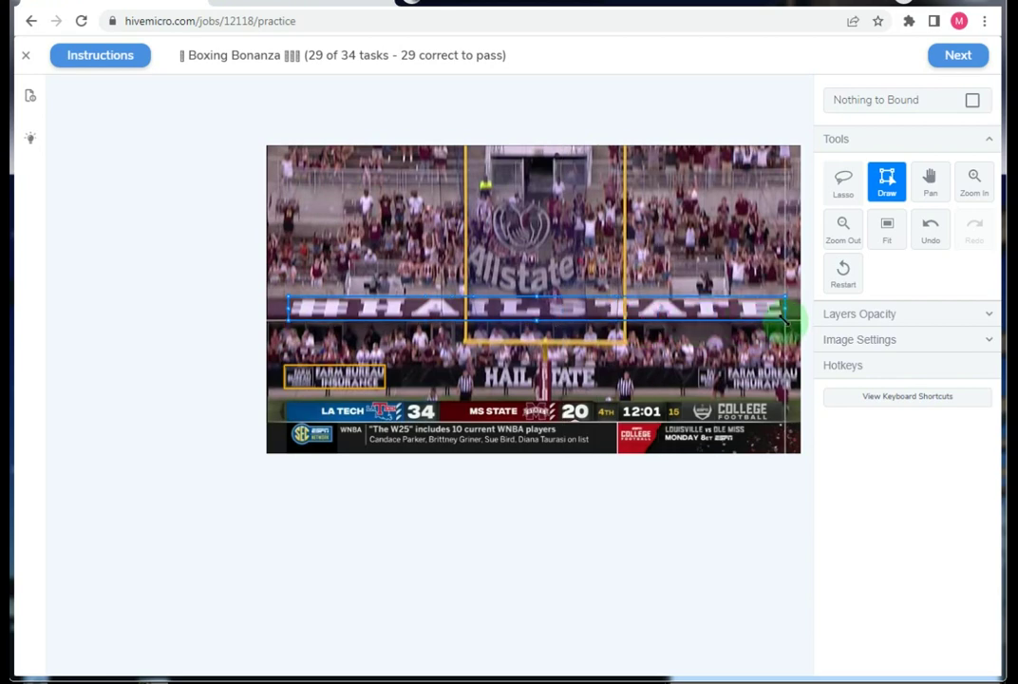
{"action": "scroll", "coordinate": [482, 288], "scroll_direction": "up", "scroll_amount": 1}
{"action": "scroll", "coordinate": [556, 330], "scroll_direction": "up", "scroll_amount": 2}
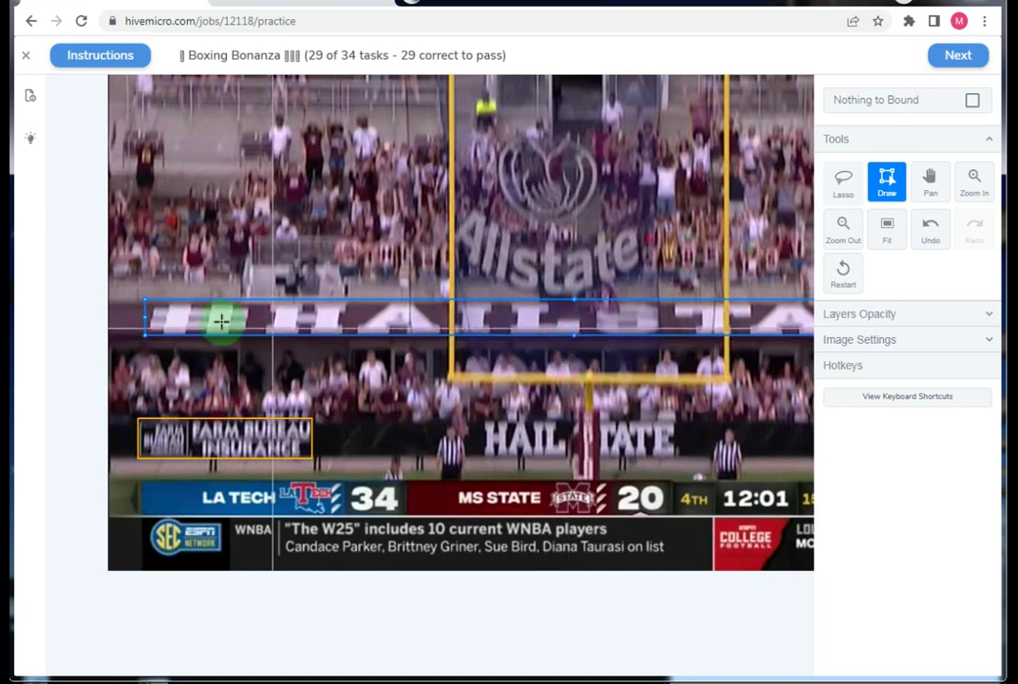
{"action": "scroll", "coordinate": [223, 318], "scroll_direction": "down", "scroll_amount": 2}
{"action": "scroll", "coordinate": [518, 311], "scroll_direction": "up", "scroll_amount": 2}
{"action": "scroll", "coordinate": [256, 318], "scroll_direction": "down", "scroll_amount": 2}
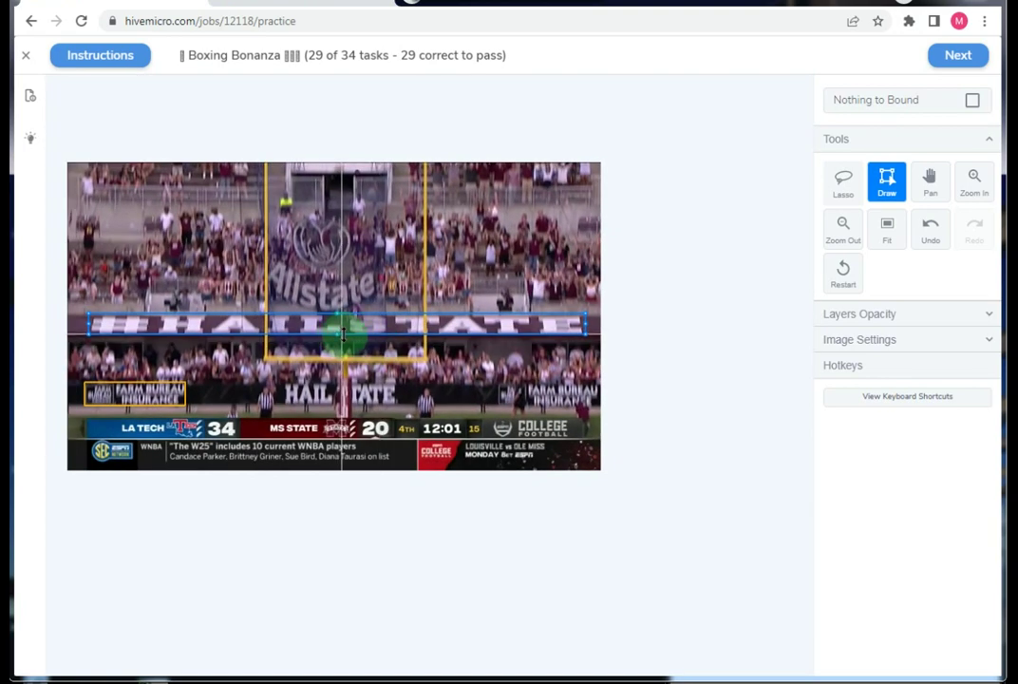
{"action": "scroll", "coordinate": [234, 336], "scroll_direction": "down", "scroll_amount": 2}
{"action": "scroll", "coordinate": [254, 365], "scroll_direction": "up", "scroll_amount": 1}
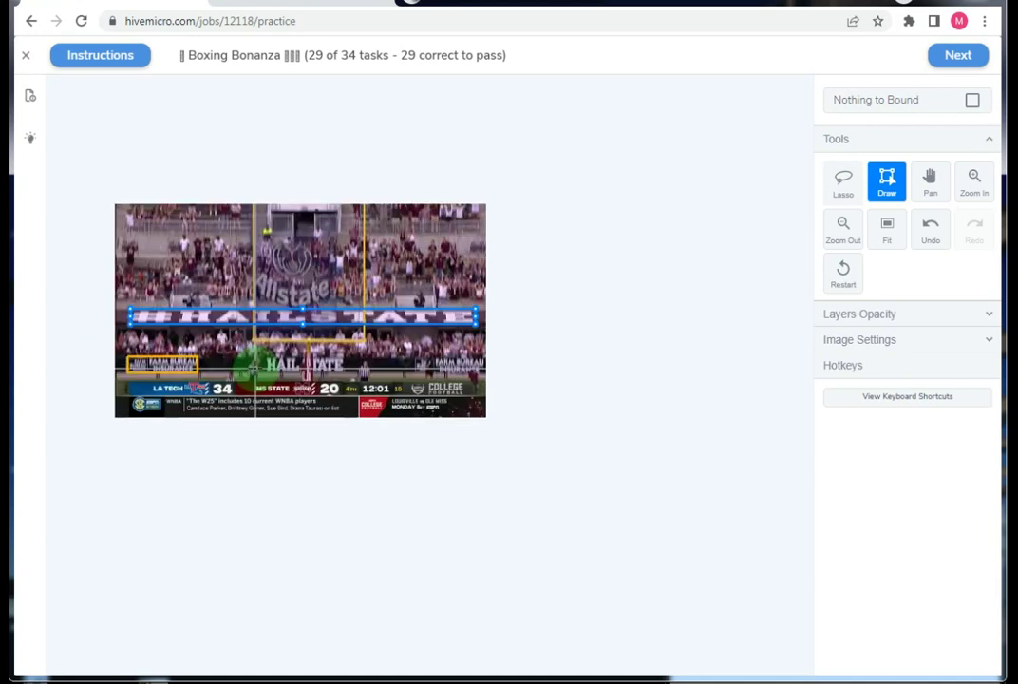
{"action": "scroll", "coordinate": [255, 366], "scroll_direction": "up", "scroll_amount": 3}
{"action": "scroll", "coordinate": [242, 346], "scroll_direction": "up", "scroll_amount": 1}
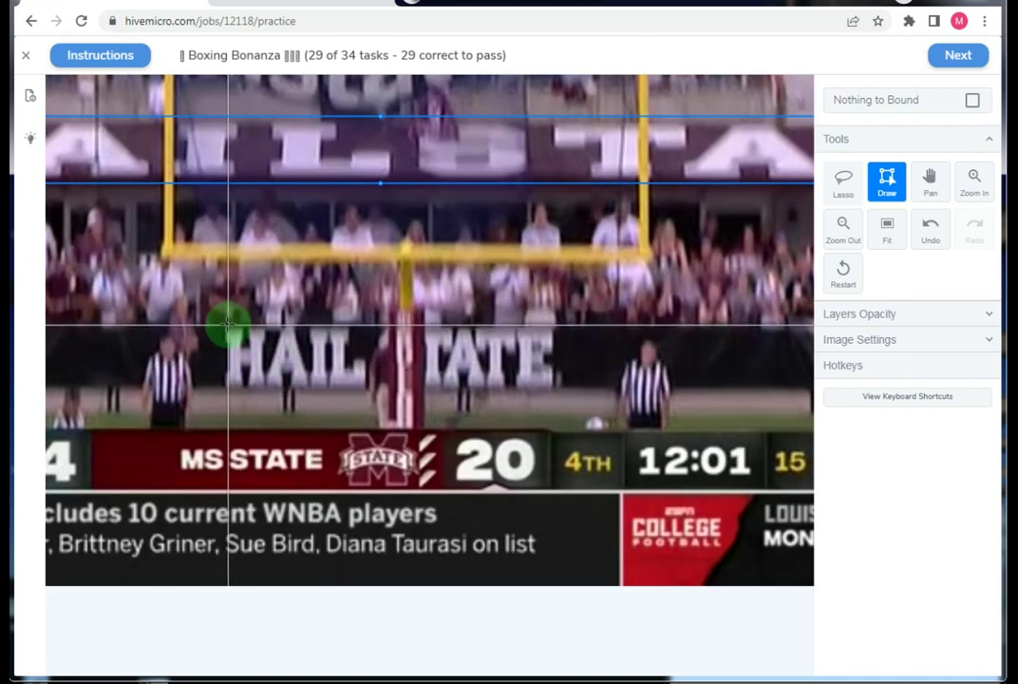
{"action": "left_click_drag", "start_coordinate": [223, 325], "coordinate": [563, 392]}
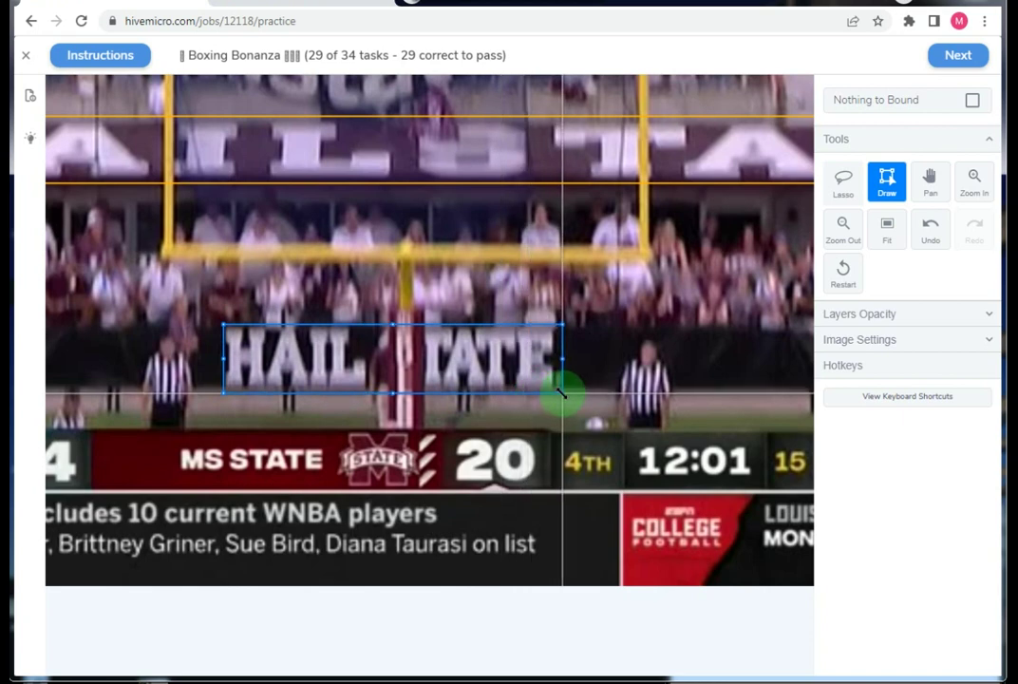
Submit and confirm the ad-board boxes, review the Correct result, and go to task 30.
{"action": "scroll", "coordinate": [562, 392], "scroll_direction": "down", "scroll_amount": 5}
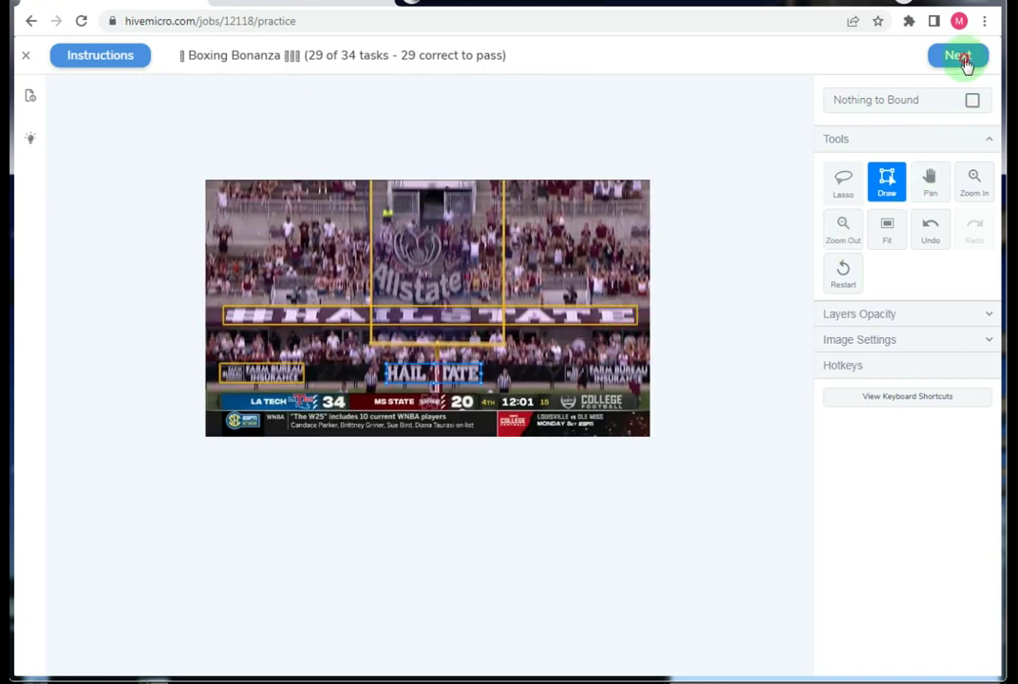
{"action": "left_click", "coordinate": [965, 63]}
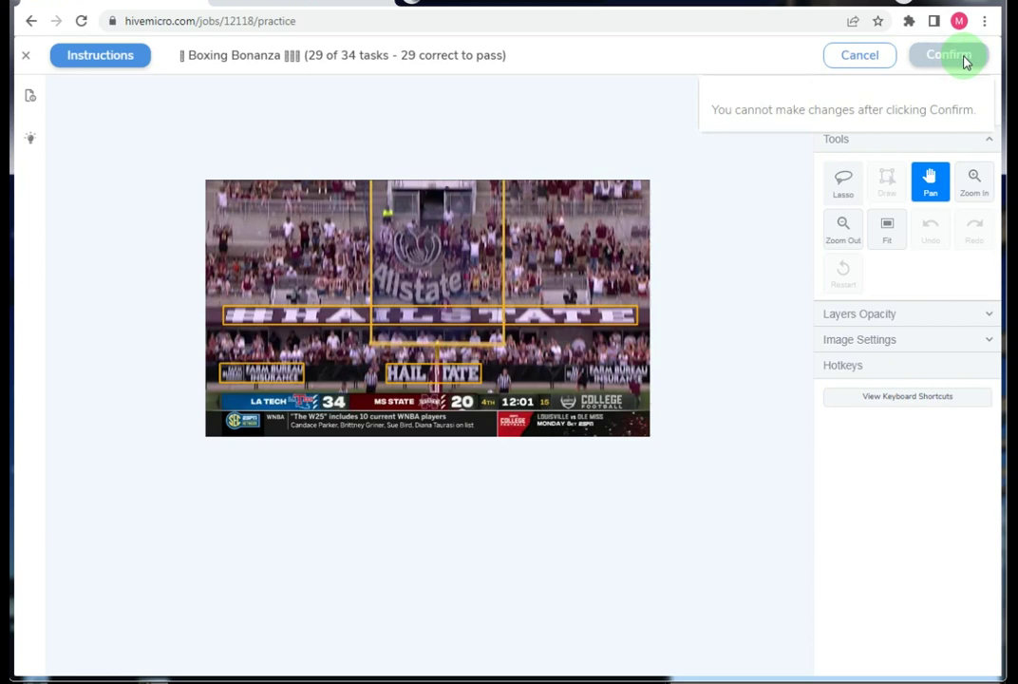
{"action": "left_click", "coordinate": [965, 62]}
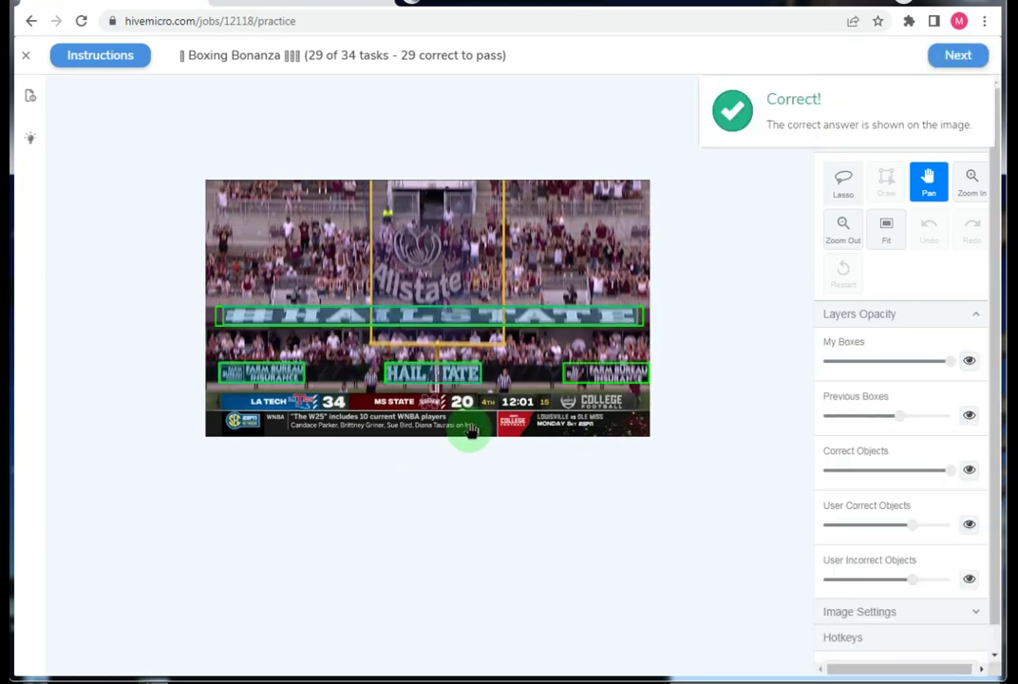
{"action": "scroll", "coordinate": [471, 432], "scroll_direction": "up", "scroll_amount": 2}
{"action": "scroll", "coordinate": [407, 330], "scroll_direction": "up", "scroll_amount": 2}
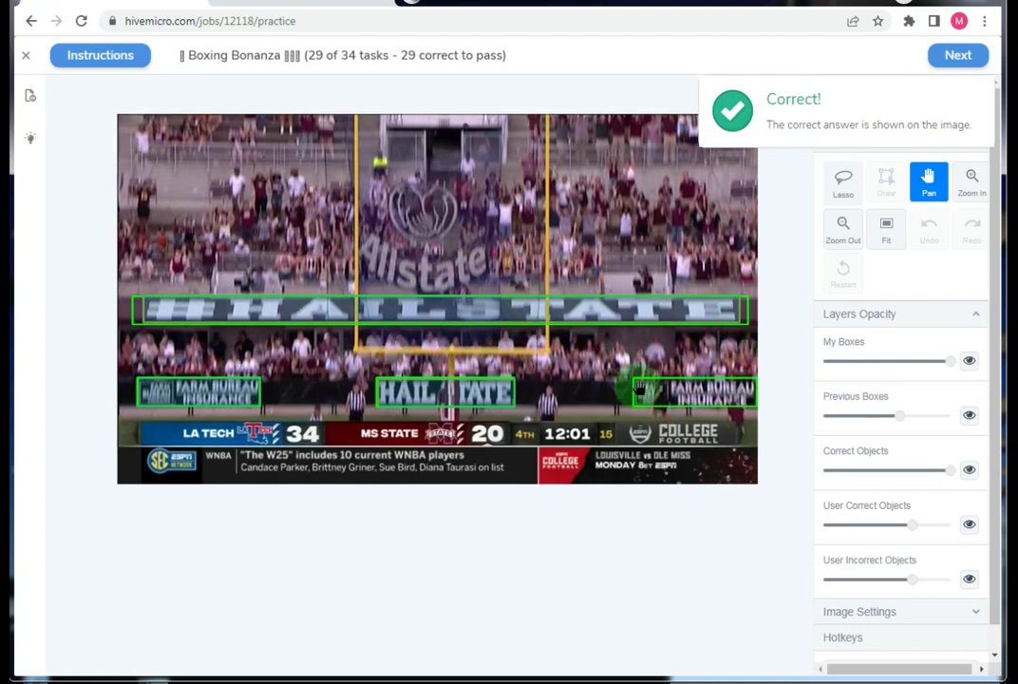
{"action": "scroll", "coordinate": [687, 386], "scroll_direction": "up", "scroll_amount": 2}
{"action": "scroll", "coordinate": [688, 387], "scroll_direction": "down", "scroll_amount": 2}
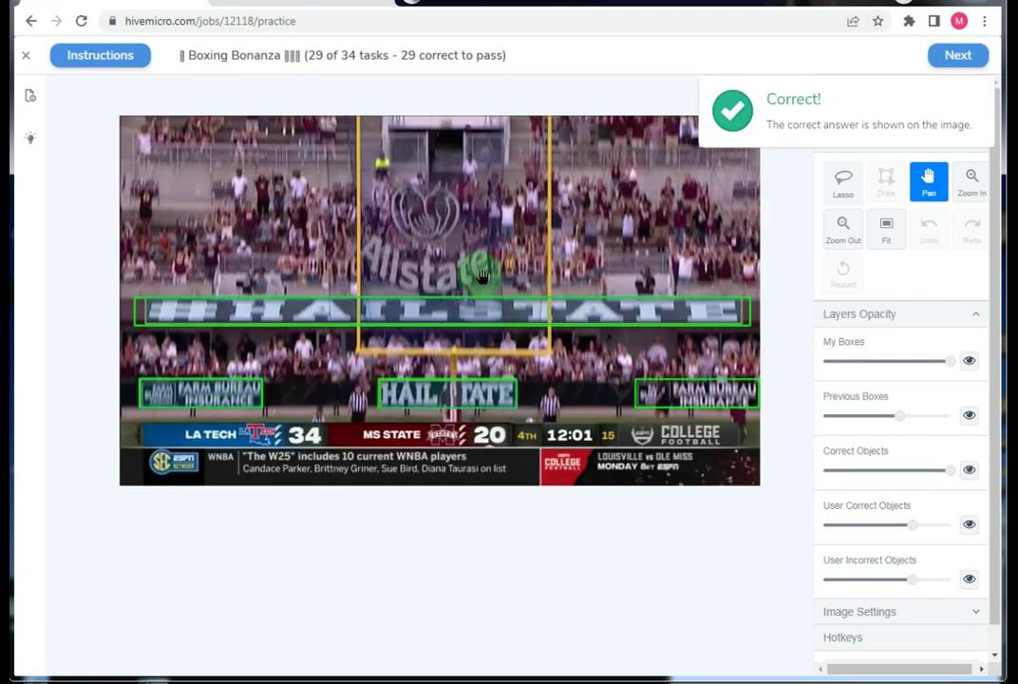
{"action": "scroll", "coordinate": [379, 314], "scroll_direction": "down", "scroll_amount": 1}
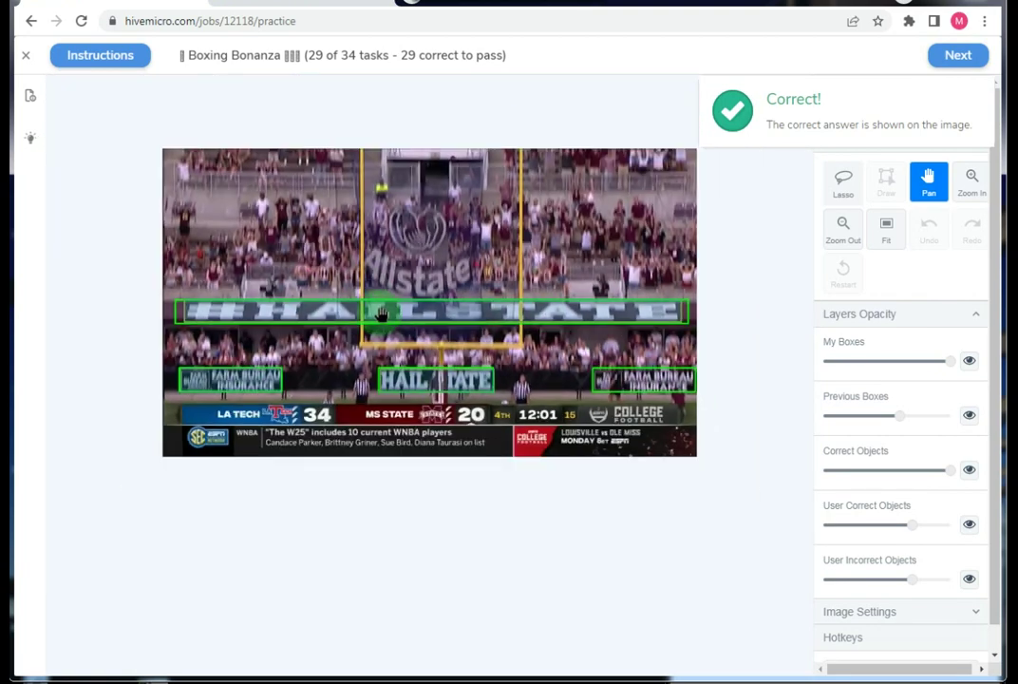
{"action": "left_click", "coordinate": [956, 57]}
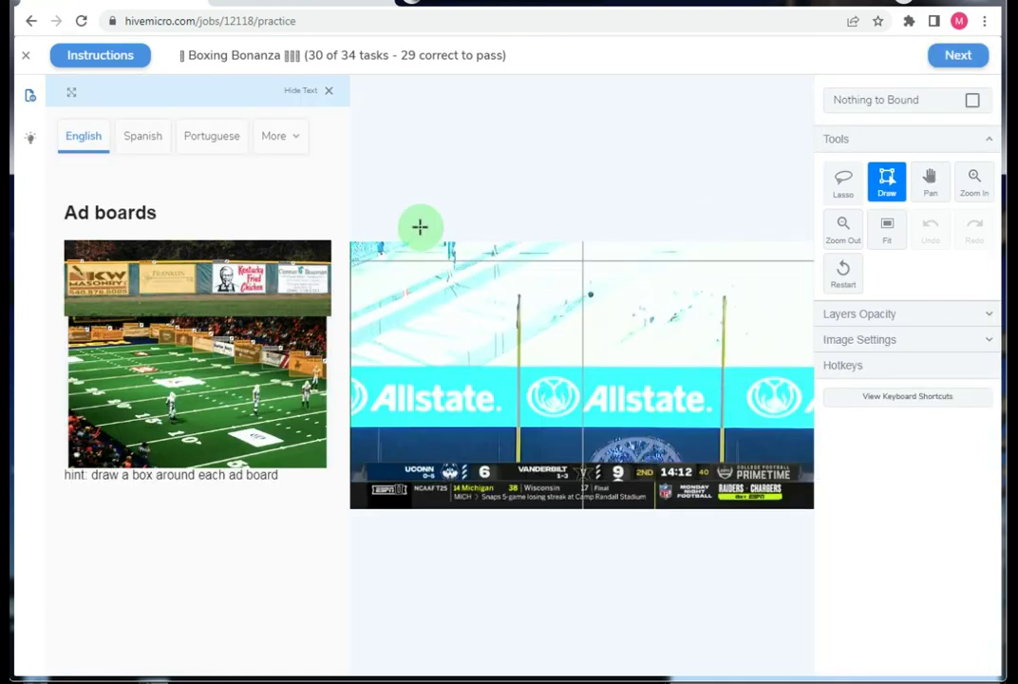
Box the full-width Allstate band, fit its bottom edge, then submit, confirm, and go to task 31.
{"action": "left_click", "coordinate": [329, 90]}
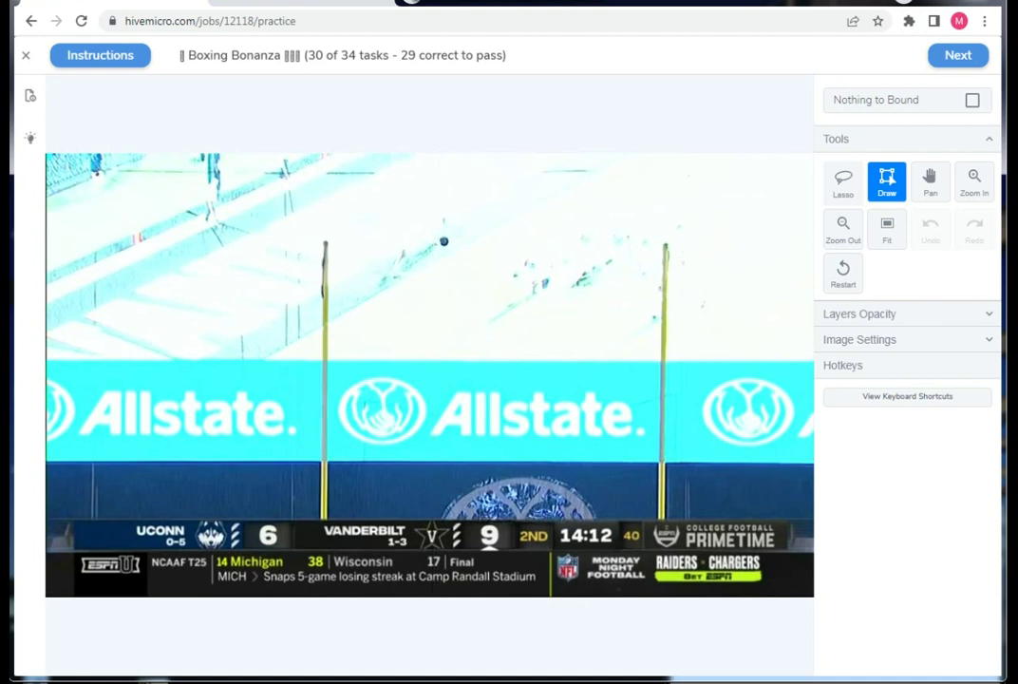
{"action": "mouse_move", "coordinate": [46, 360]}
{"action": "left_mouse_down"}
{"action": "mouse_move", "coordinate": [733, 469]}
{"action": "mouse_move", "coordinate": [807, 465]}
{"action": "left_mouse_up"}
{"action": "left_click_drag", "start_coordinate": [446, 464], "coordinate": [432, 462]}
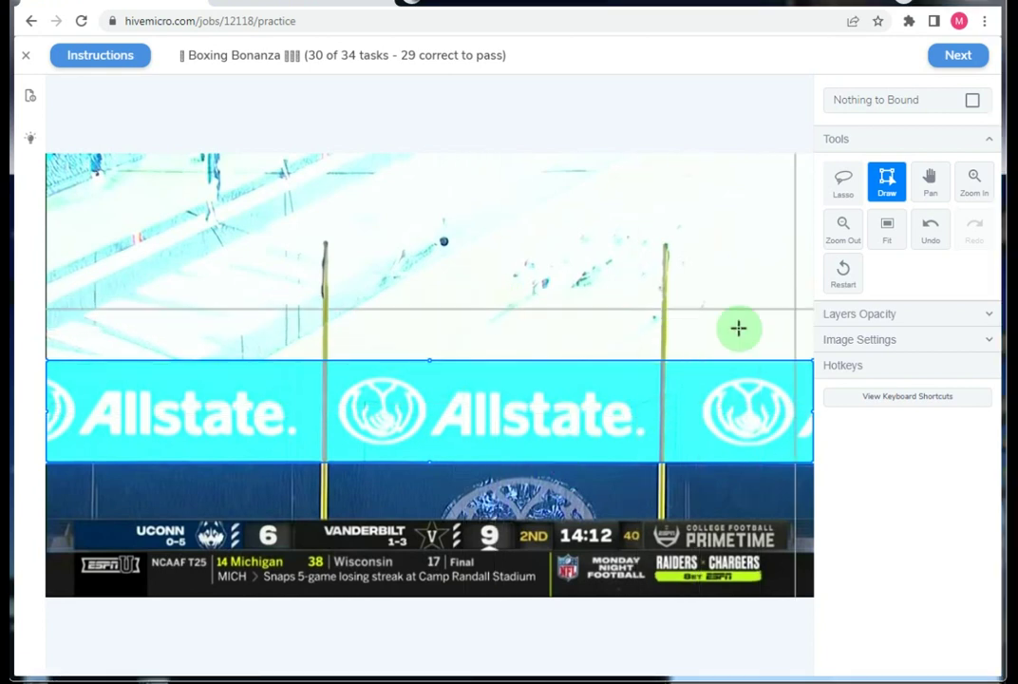
{"action": "left_click", "coordinate": [961, 57]}
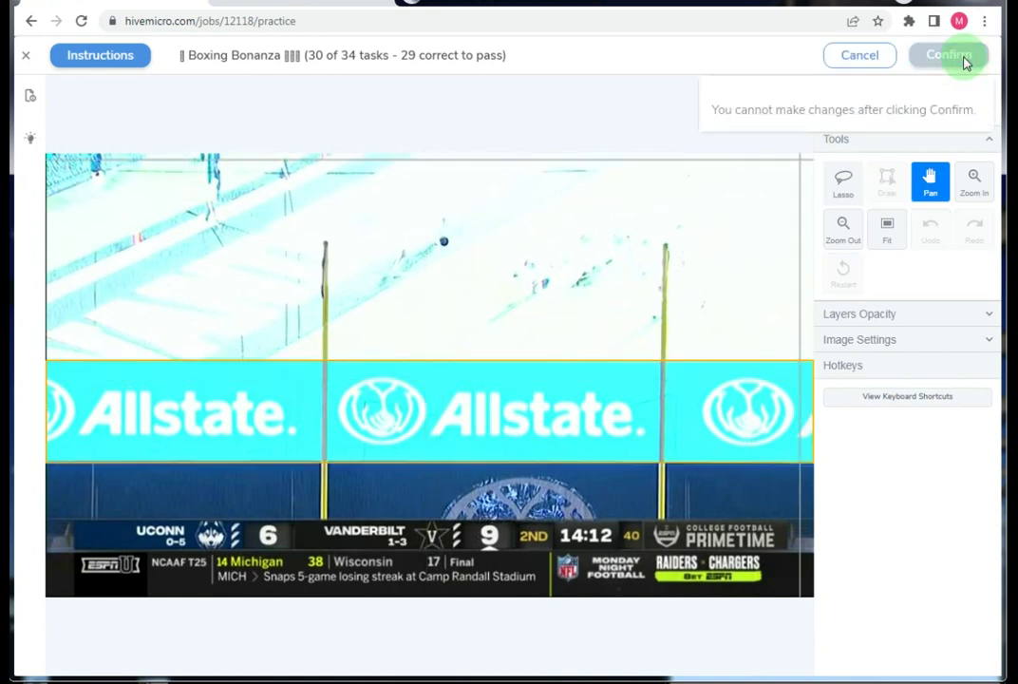
{"action": "left_click", "coordinate": [966, 60]}
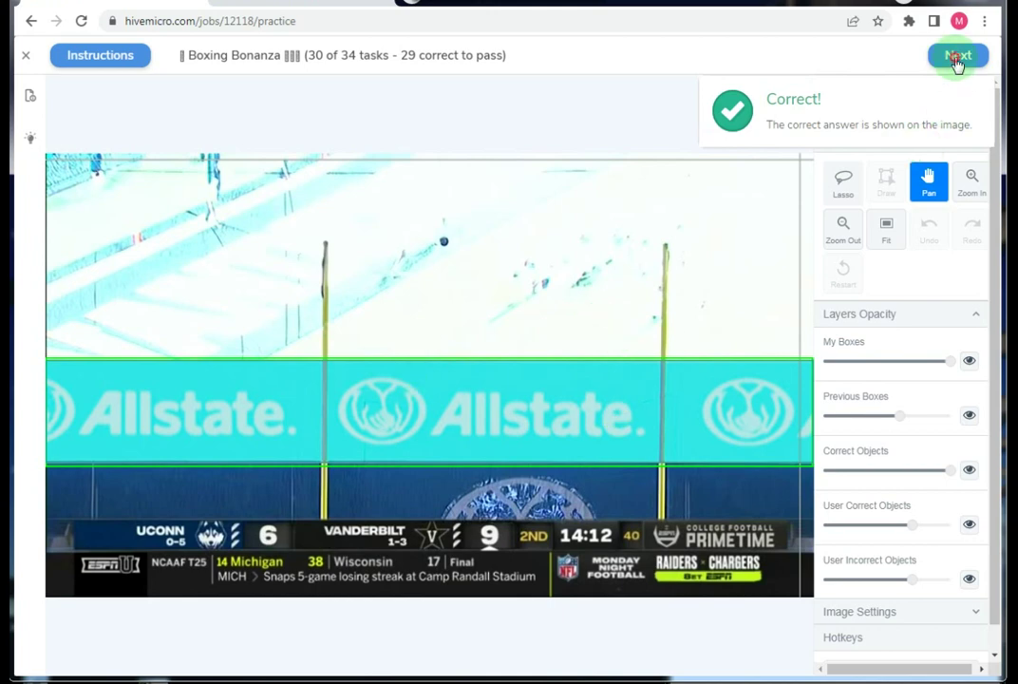
{"action": "left_click", "coordinate": [957, 57]}
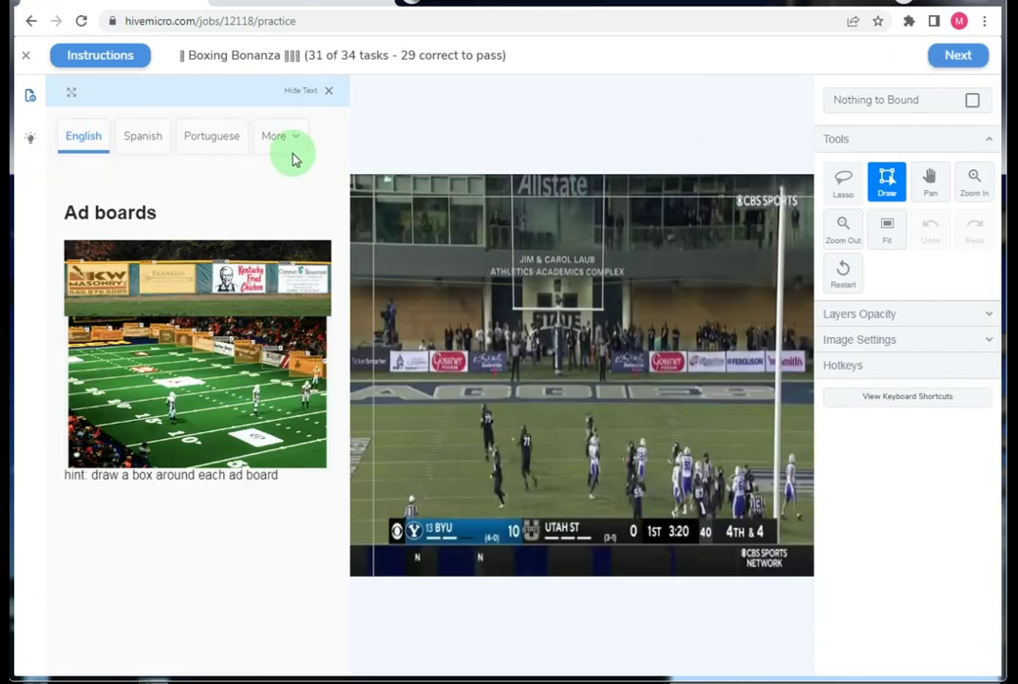
Draw boxes around the TicketSmarter, catering and Gossner boards, widening the left edges of the last two.
{"action": "left_click", "coordinate": [328, 95]}
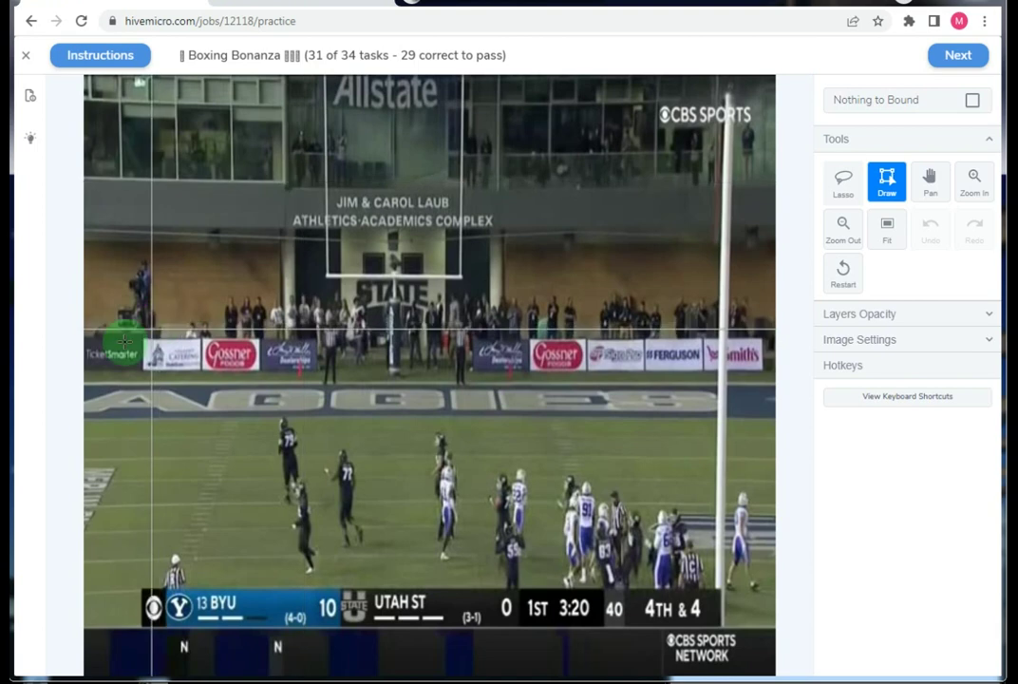
{"action": "scroll", "coordinate": [100, 351], "scroll_direction": "up", "scroll_amount": 2}
{"action": "scroll", "coordinate": [613, 364], "scroll_direction": "down", "scroll_amount": 2}
{"action": "scroll", "coordinate": [250, 346], "scroll_direction": "up", "scroll_amount": 3}
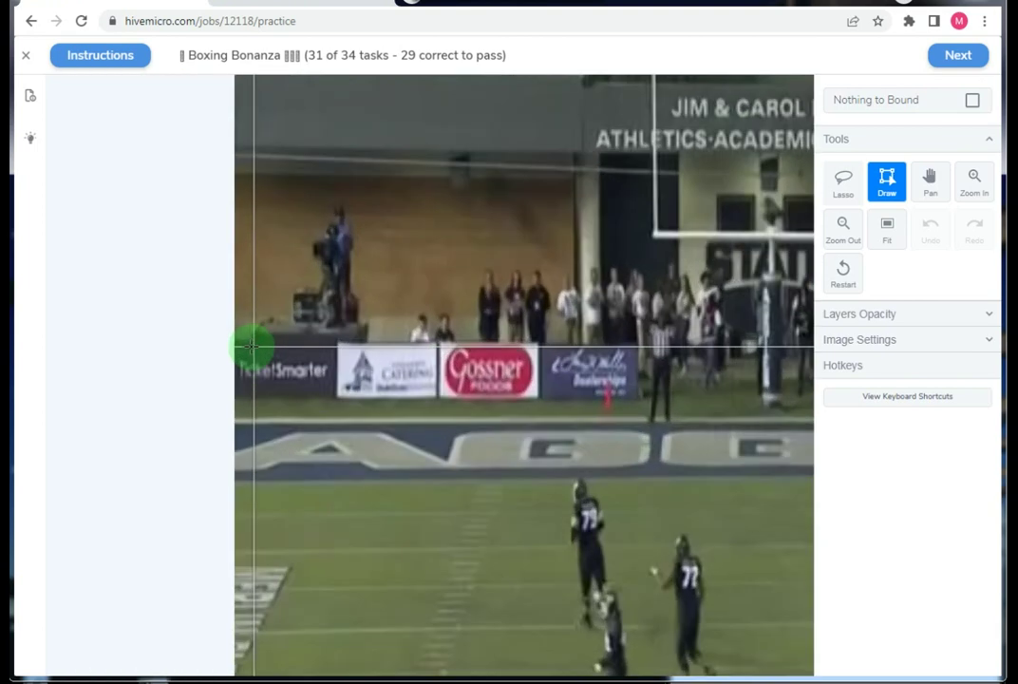
{"action": "scroll", "coordinate": [243, 347], "scroll_direction": "up", "scroll_amount": 3}
{"action": "left_click_drag", "start_coordinate": [304, 329], "coordinate": [510, 452]}
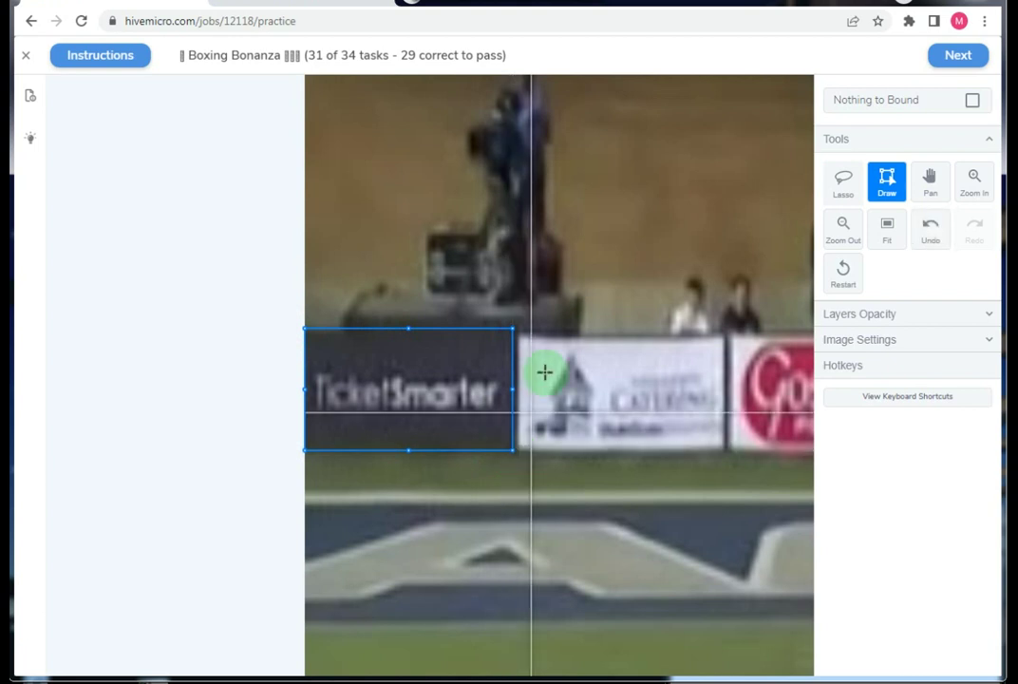
{"action": "mouse_move", "coordinate": [528, 330]}
{"action": "left_mouse_down"}
{"action": "mouse_move", "coordinate": [570, 404]}
{"action": "mouse_move", "coordinate": [723, 454]}
{"action": "left_mouse_up"}
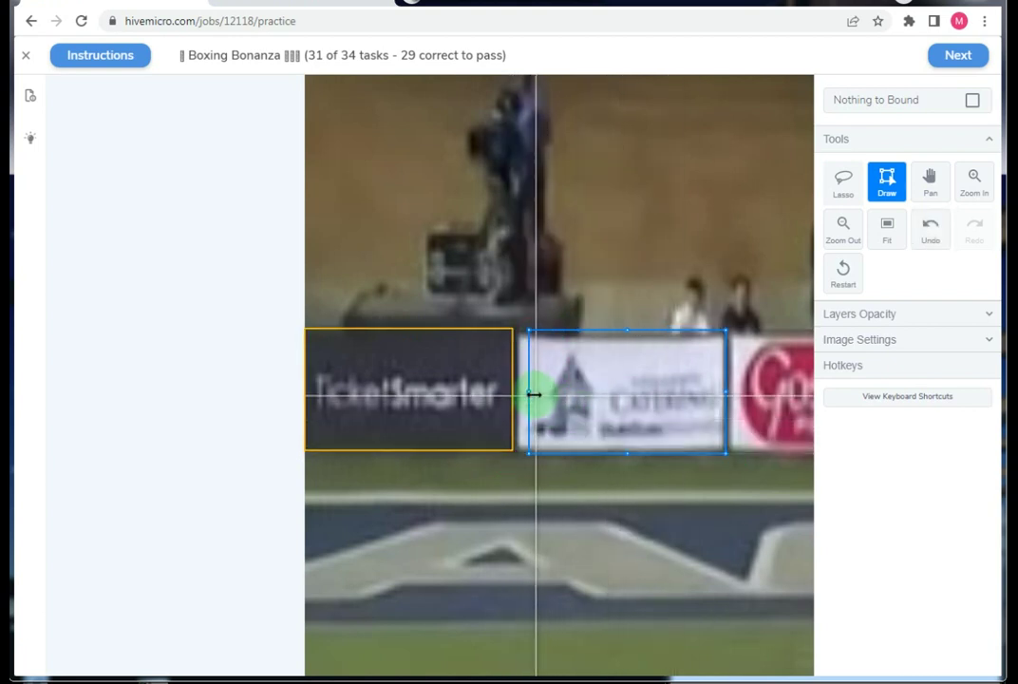
{"action": "left_click_drag", "start_coordinate": [524, 387], "coordinate": [517, 385]}
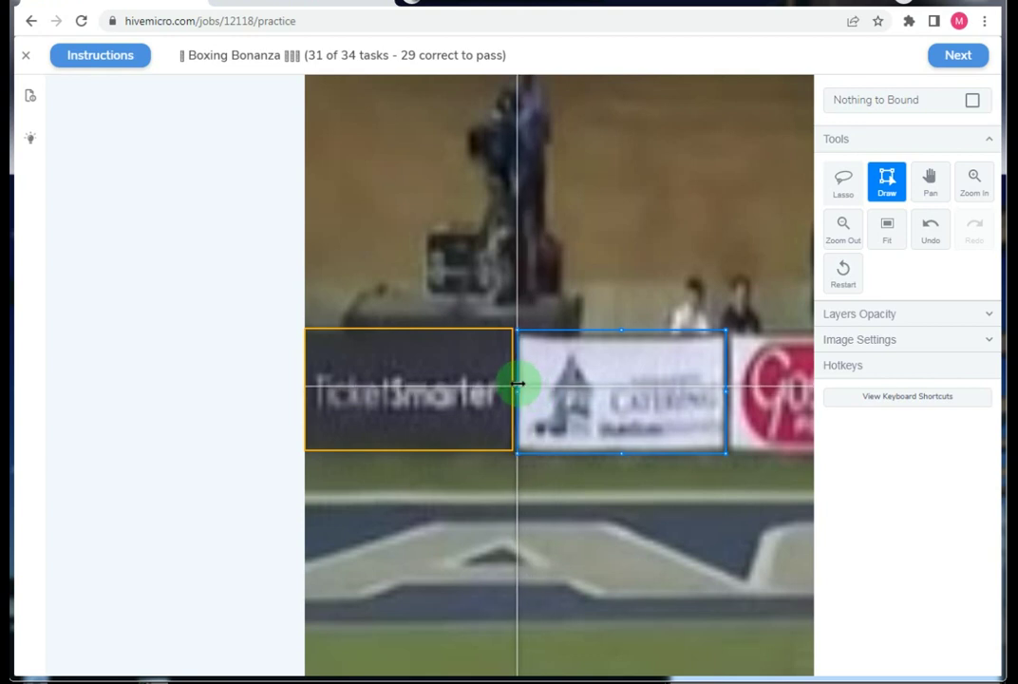
{"action": "scroll", "coordinate": [518, 384], "scroll_direction": "down", "scroll_amount": 3}
{"action": "scroll", "coordinate": [364, 340], "scroll_direction": "up", "scroll_amount": 2}
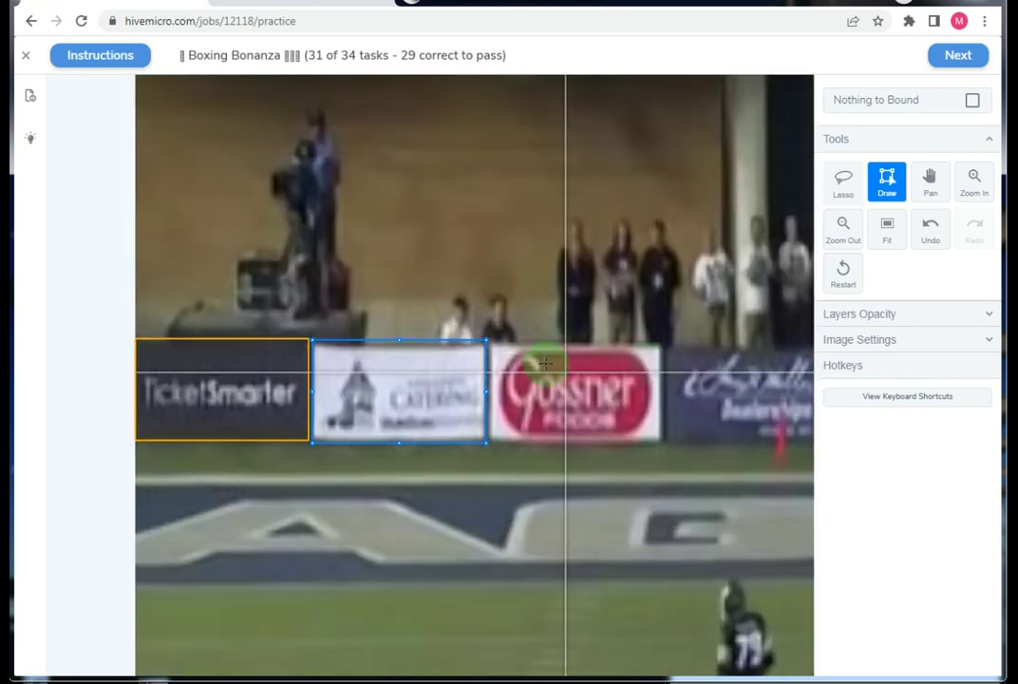
{"action": "mouse_move", "coordinate": [512, 342]}
{"action": "left_mouse_down"}
{"action": "mouse_move", "coordinate": [591, 436]}
{"action": "mouse_move", "coordinate": [662, 444]}
{"action": "left_mouse_up"}
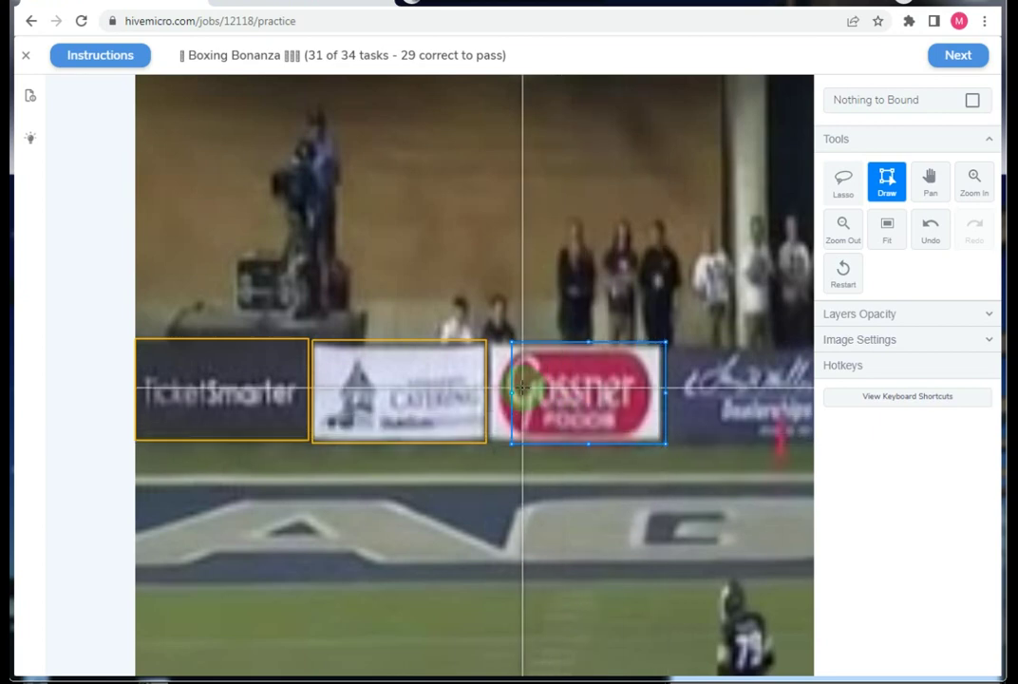
{"action": "left_click_drag", "start_coordinate": [514, 388], "coordinate": [492, 388]}
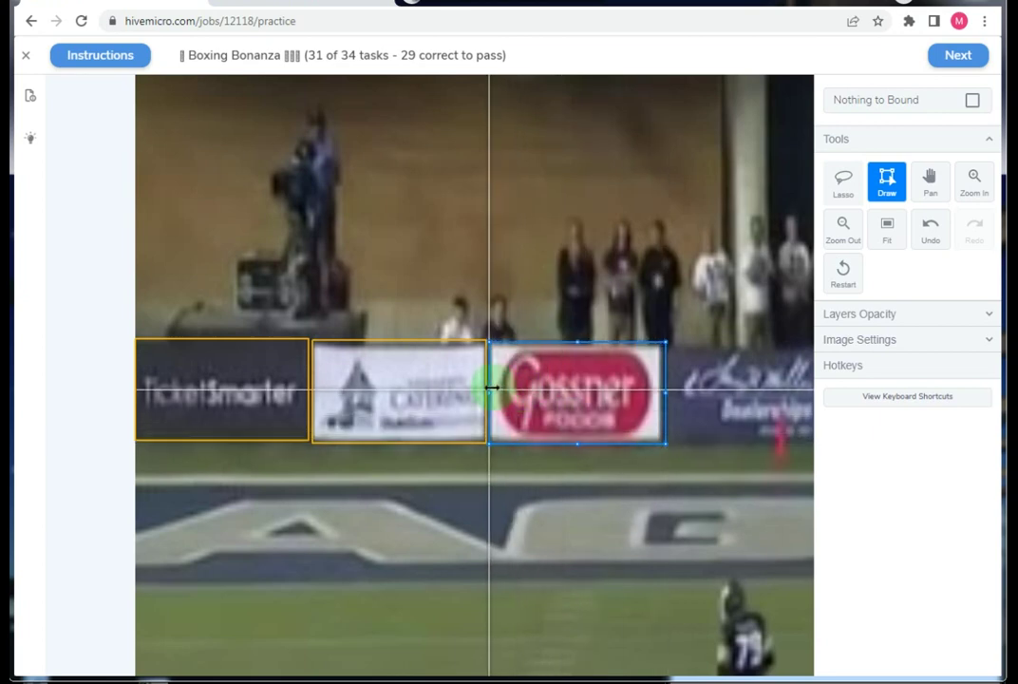
Submit and confirm the task 31 boxes, then advance to task 32.
{"action": "scroll", "coordinate": [409, 250], "scroll_direction": "down", "scroll_amount": 2}
{"action": "scroll", "coordinate": [477, 181], "scroll_direction": "down", "scroll_amount": 3}
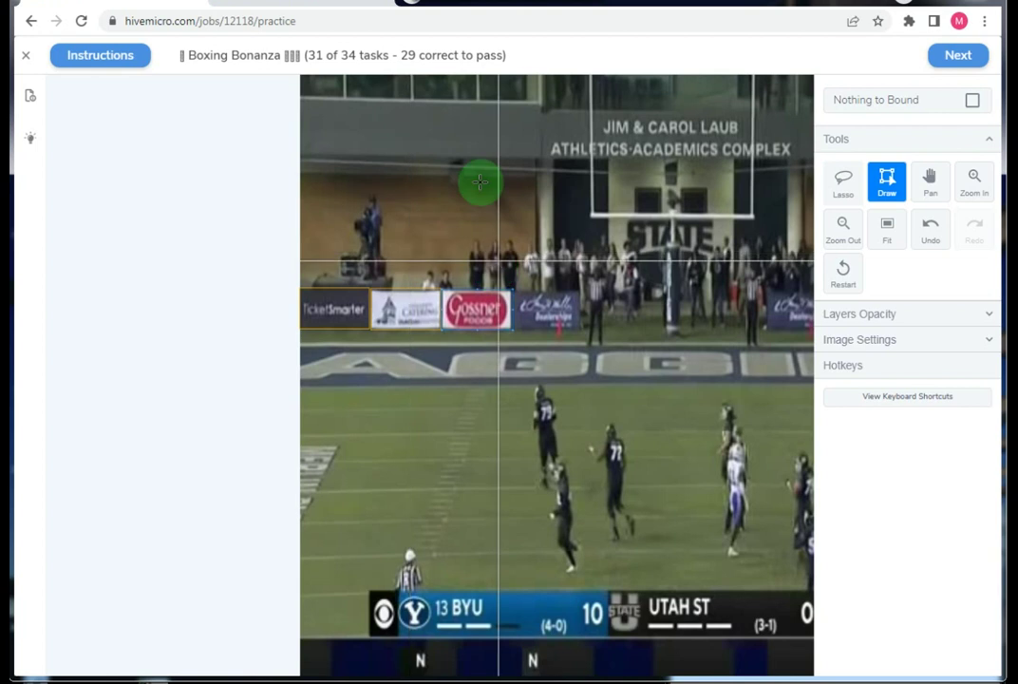
{"action": "left_click", "coordinate": [952, 59]}
{"action": "left_click", "coordinate": [952, 57]}
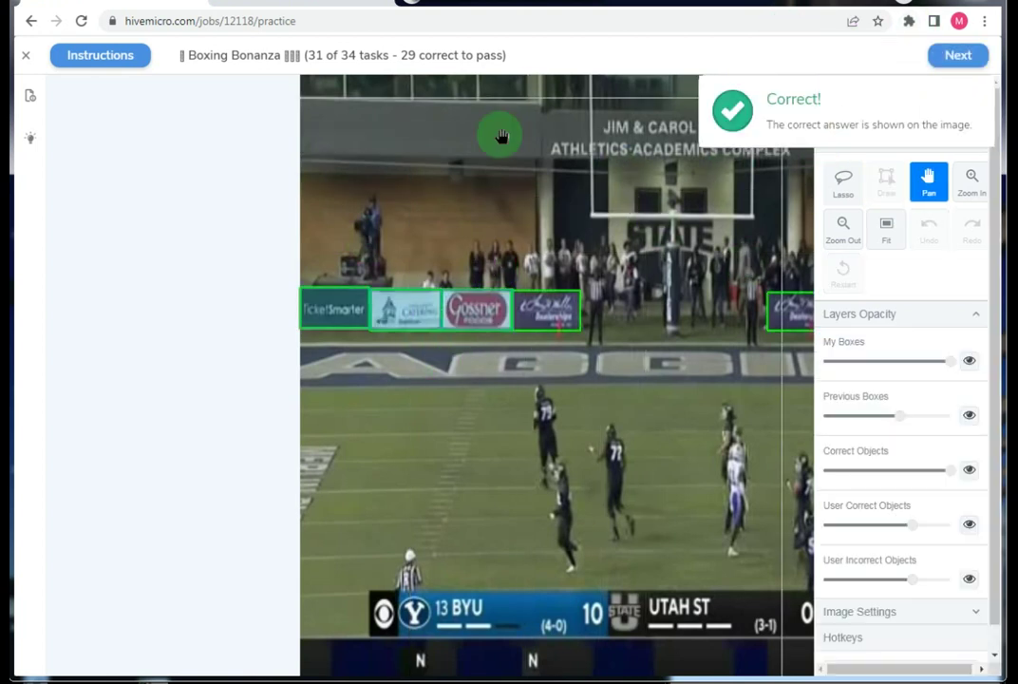
{"action": "scroll", "coordinate": [357, 288], "scroll_direction": "down", "scroll_amount": 2}
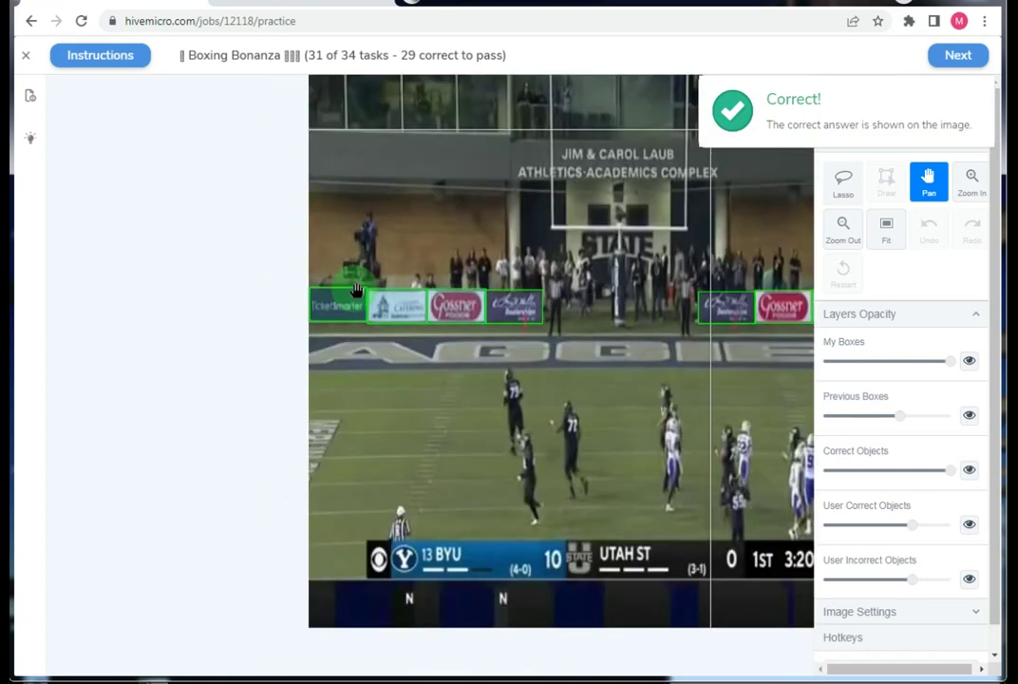
{"action": "scroll", "coordinate": [357, 289], "scroll_direction": "down", "scroll_amount": 1}
{"action": "scroll", "coordinate": [357, 289], "scroll_direction": "up", "scroll_amount": 1}
{"action": "scroll", "coordinate": [332, 275], "scroll_direction": "up", "scroll_amount": 1}
{"action": "scroll", "coordinate": [330, 275], "scroll_direction": "up", "scroll_amount": 2}
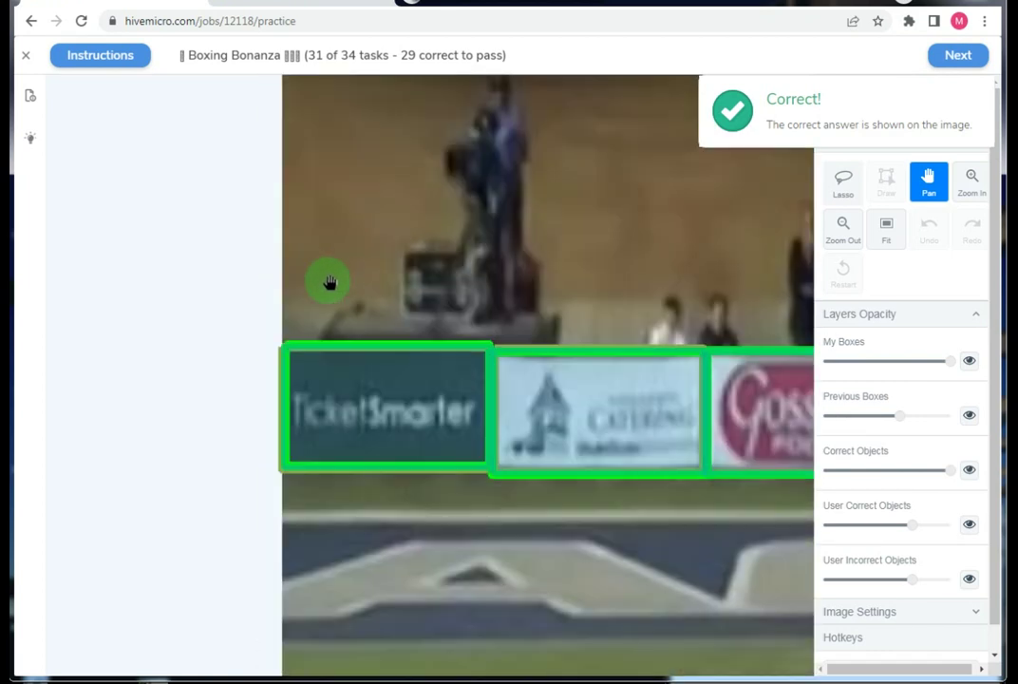
{"action": "scroll", "coordinate": [410, 340], "scroll_direction": "down", "scroll_amount": 2}
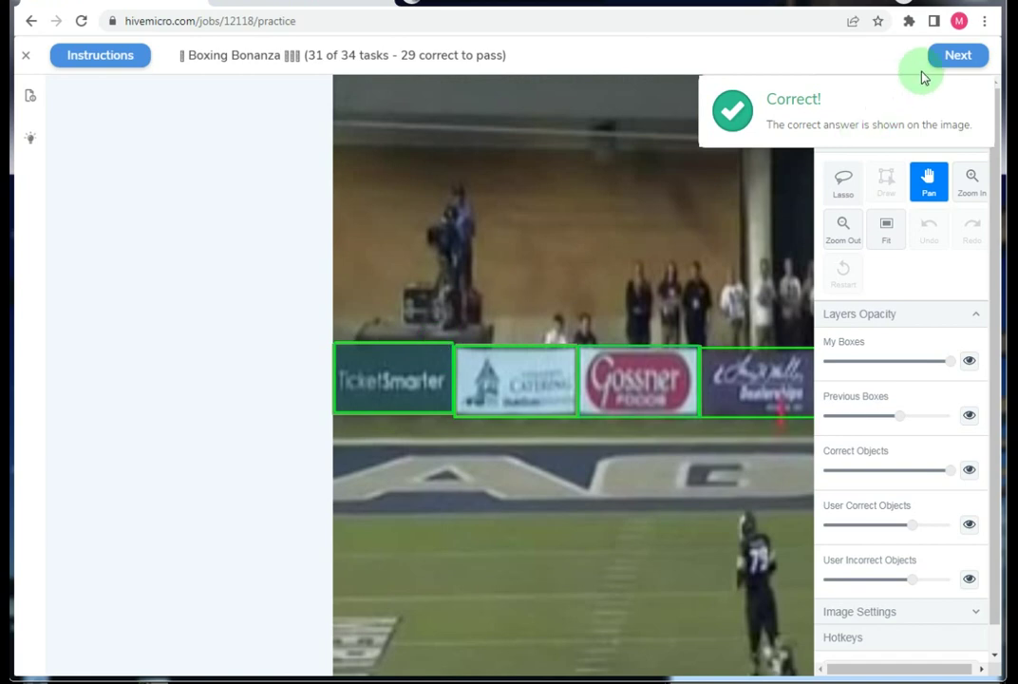
{"action": "left_click", "coordinate": [956, 57]}
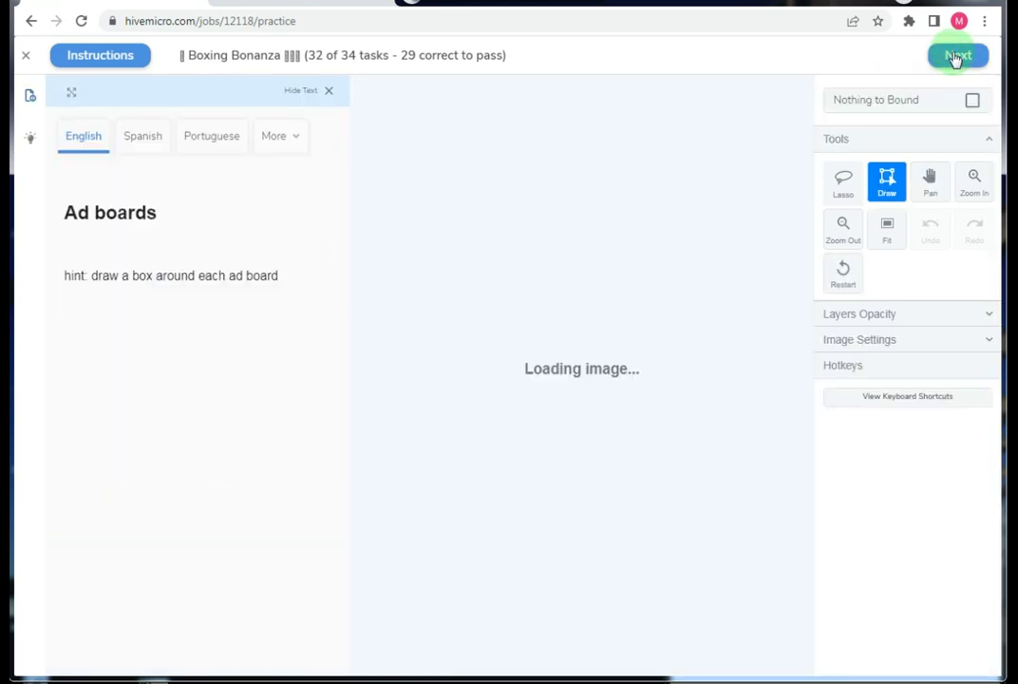
Box the Allstate, Visit Houston and Cavender's Wrangler ad boards in the football frame.
{"action": "left_click", "coordinate": [325, 86]}
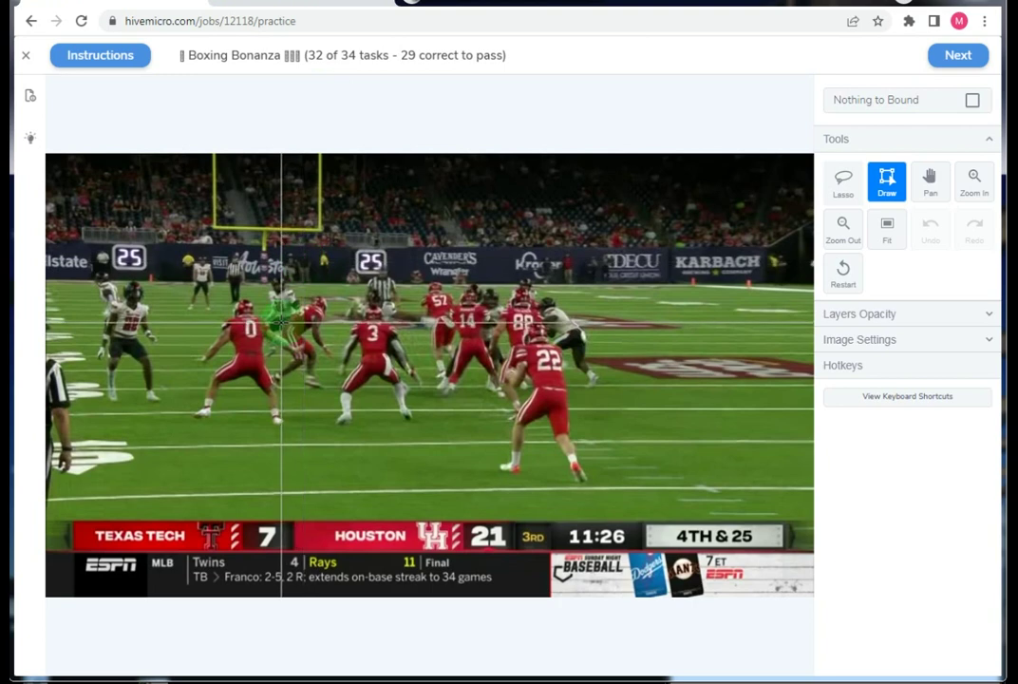
{"action": "scroll", "coordinate": [275, 280], "scroll_direction": "down", "scroll_amount": 2}
{"action": "scroll", "coordinate": [189, 264], "scroll_direction": "up", "scroll_amount": 1}
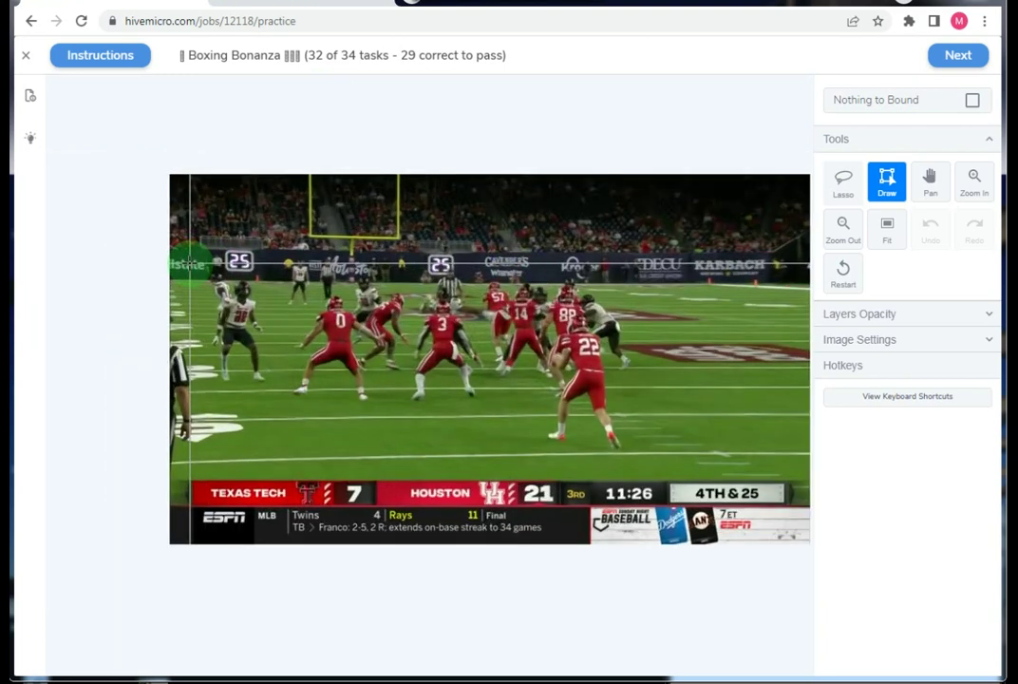
{"action": "scroll", "coordinate": [189, 264], "scroll_direction": "up", "scroll_amount": 3}
{"action": "mouse_move", "coordinate": [154, 204]}
{"action": "left_mouse_down"}
{"action": "mouse_move", "coordinate": [261, 346]}
{"action": "mouse_move", "coordinate": [351, 354]}
{"action": "left_mouse_up"}
{"action": "scroll", "coordinate": [193, 294], "scroll_direction": "down", "scroll_amount": 5}
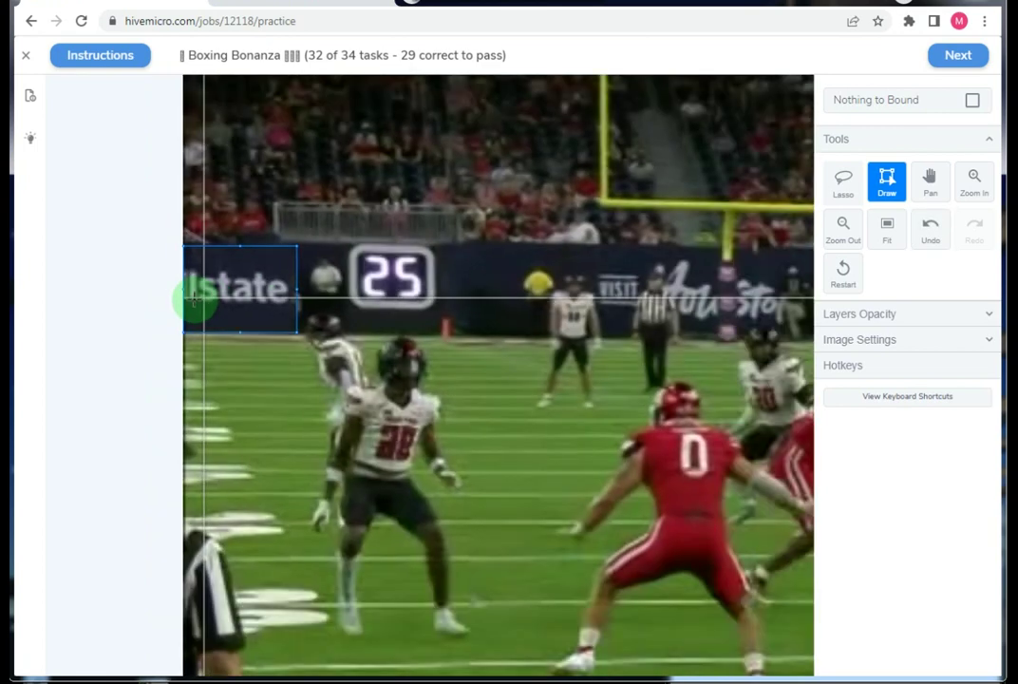
{"action": "scroll", "coordinate": [375, 294], "scroll_direction": "up", "scroll_amount": 5}
{"action": "scroll", "coordinate": [480, 285], "scroll_direction": "up", "scroll_amount": 1}
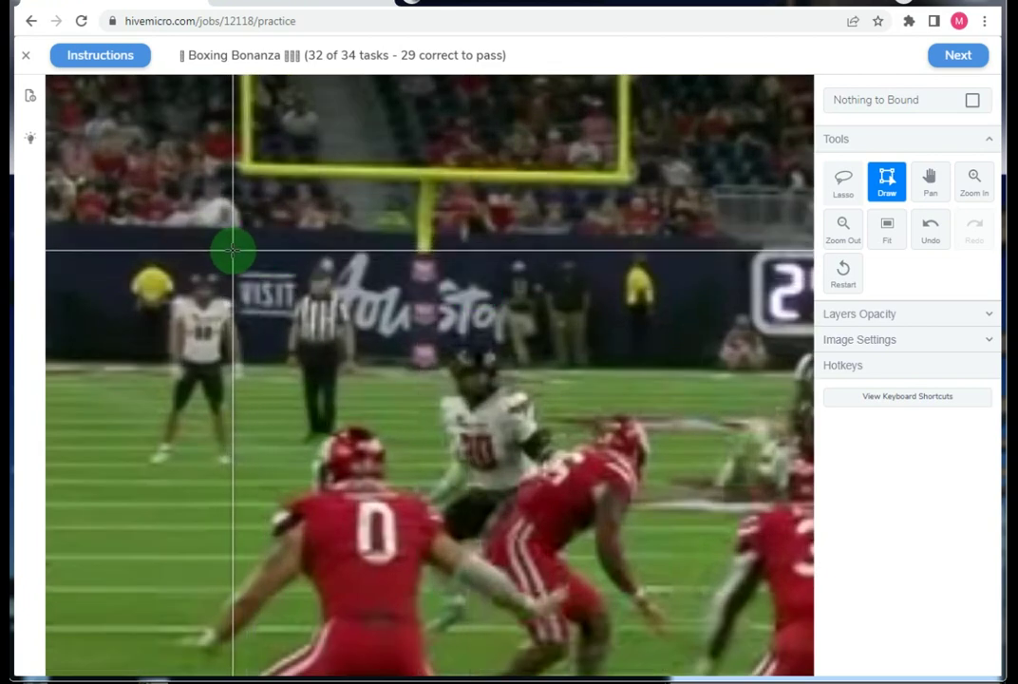
{"action": "mouse_move", "coordinate": [233, 251]}
{"action": "left_mouse_down"}
{"action": "mouse_move", "coordinate": [518, 359]}
{"action": "mouse_move", "coordinate": [527, 352]}
{"action": "mouse_move", "coordinate": [508, 346]}
{"action": "mouse_move", "coordinate": [494, 357]}
{"action": "mouse_move", "coordinate": [512, 368]}
{"action": "left_mouse_up"}
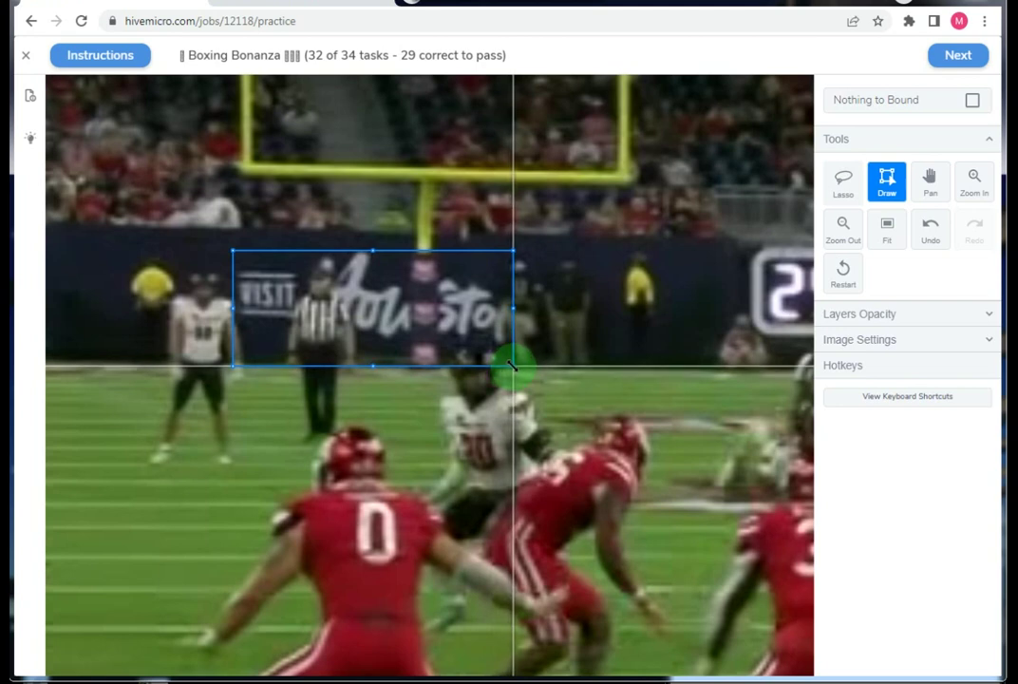
{"action": "scroll", "coordinate": [668, 321], "scroll_direction": "up", "scroll_amount": 2}
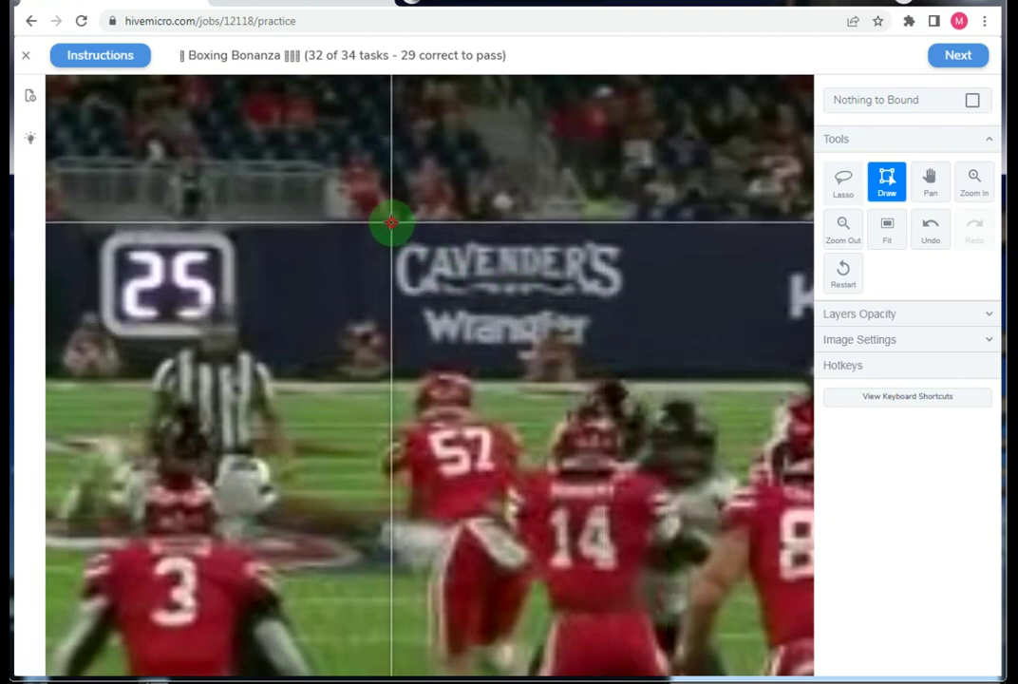
{"action": "left_click_drag", "start_coordinate": [392, 221], "coordinate": [634, 375]}
{"action": "scroll", "coordinate": [582, 240], "scroll_direction": "up", "scroll_amount": 2}
{"action": "scroll", "coordinate": [643, 309], "scroll_direction": "down", "scroll_amount": 5}
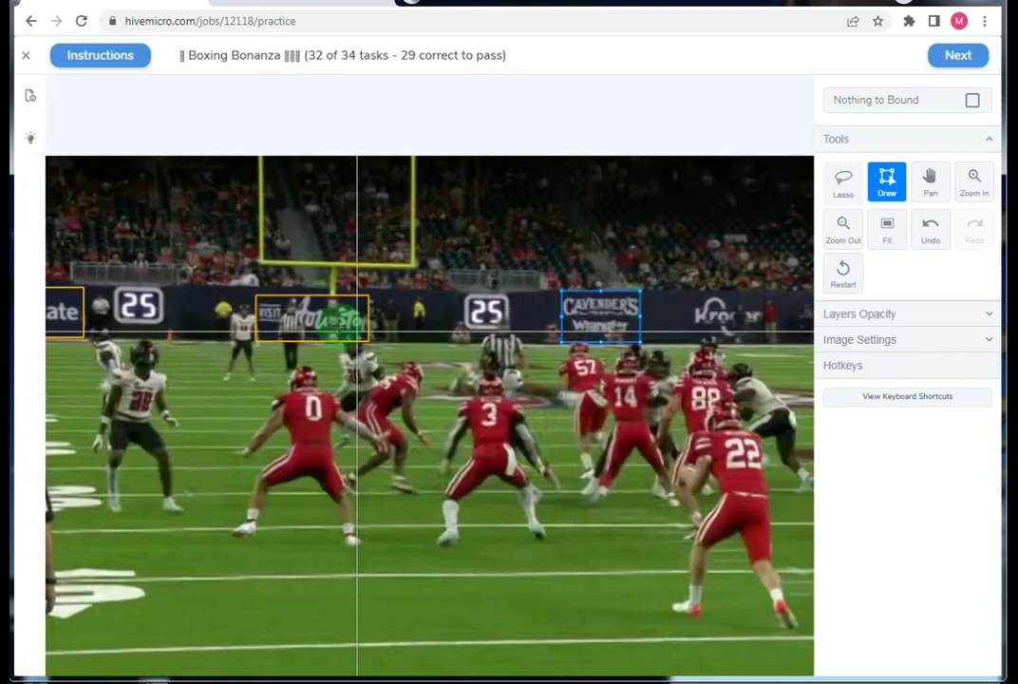
{"action": "scroll", "coordinate": [323, 318], "scroll_direction": "up", "scroll_amount": 4}
Refine the Visit Houston box, submit task 32 for checking, and advance to task 33.
{"action": "left_click", "coordinate": [304, 267]}
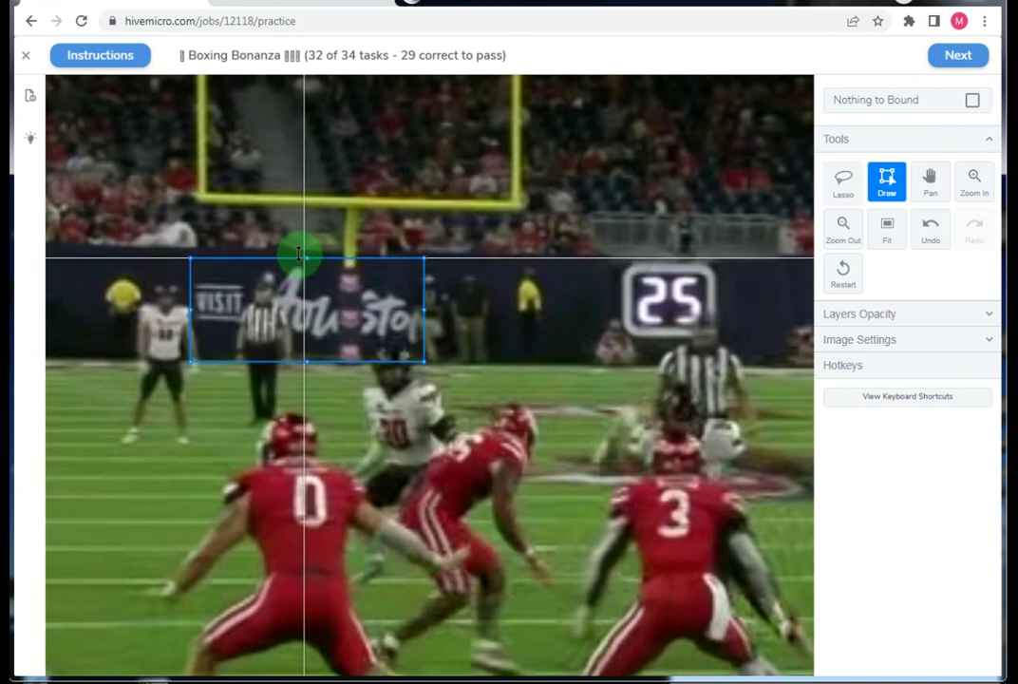
{"action": "scroll", "coordinate": [590, 323], "scroll_direction": "down", "scroll_amount": 4}
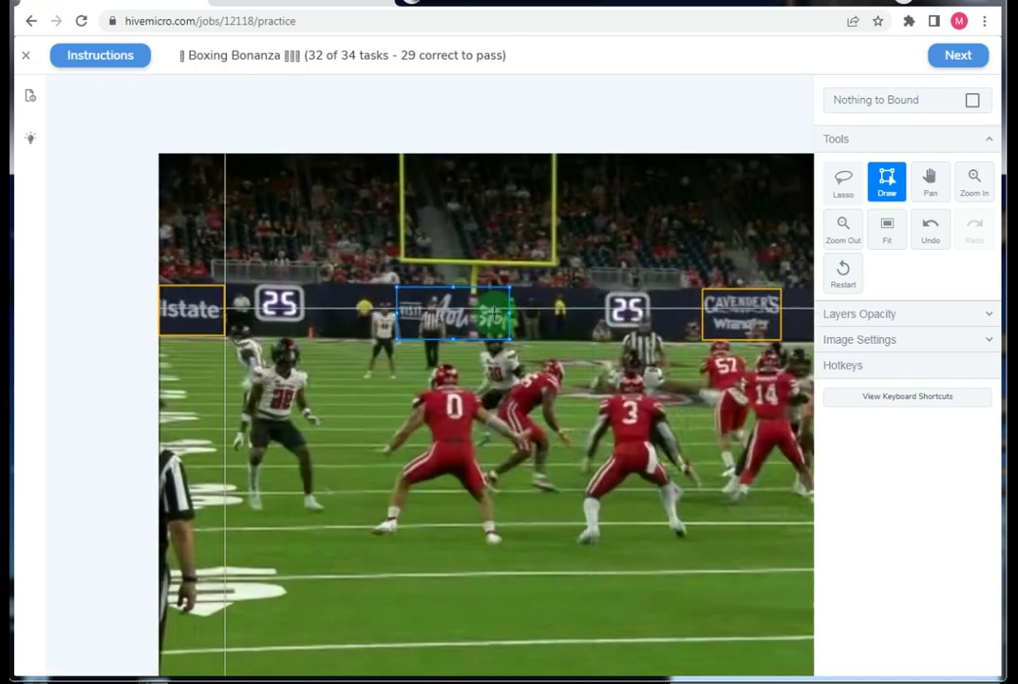
{"action": "scroll", "coordinate": [488, 314], "scroll_direction": "down", "scroll_amount": 1}
{"action": "left_click", "coordinate": [962, 57]}
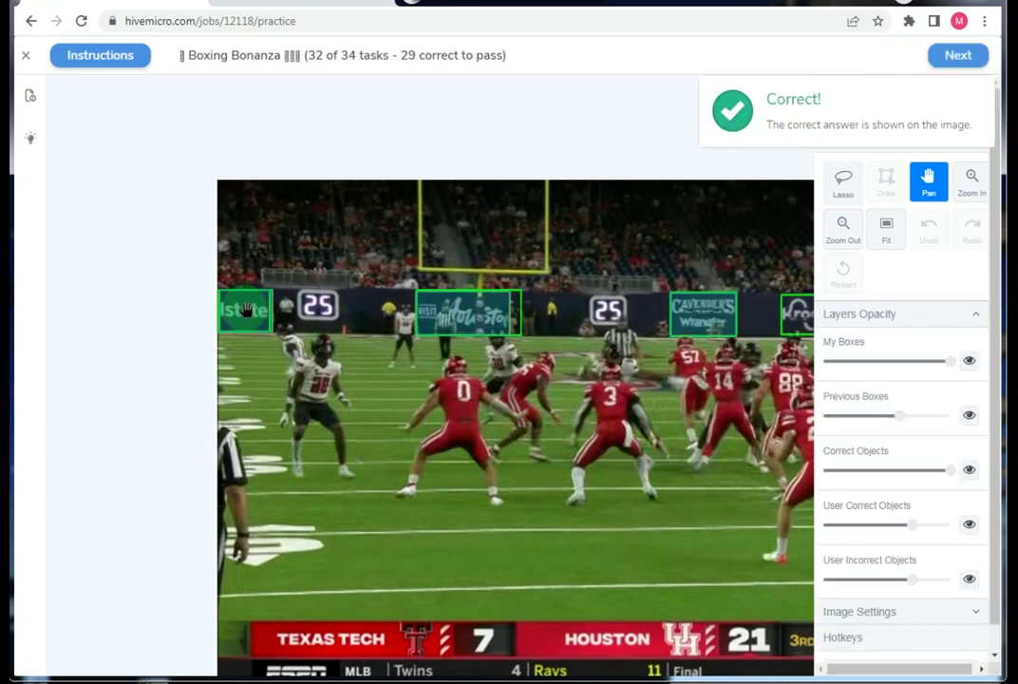
{"action": "scroll", "coordinate": [245, 312], "scroll_direction": "up", "scroll_amount": 4}
{"action": "scroll", "coordinate": [245, 312], "scroll_direction": "up", "scroll_amount": 3}
{"action": "mouse_move", "coordinate": [393, 318]}
{"action": "left_mouse_down"}
{"action": "mouse_move", "coordinate": [261, 334]}
{"action": "mouse_move", "coordinate": [519, 348]}
{"action": "mouse_move", "coordinate": [329, 336]}
{"action": "mouse_move", "coordinate": [477, 325]}
{"action": "left_mouse_up"}
{"action": "scroll", "coordinate": [452, 298], "scroll_direction": "down", "scroll_amount": 4}
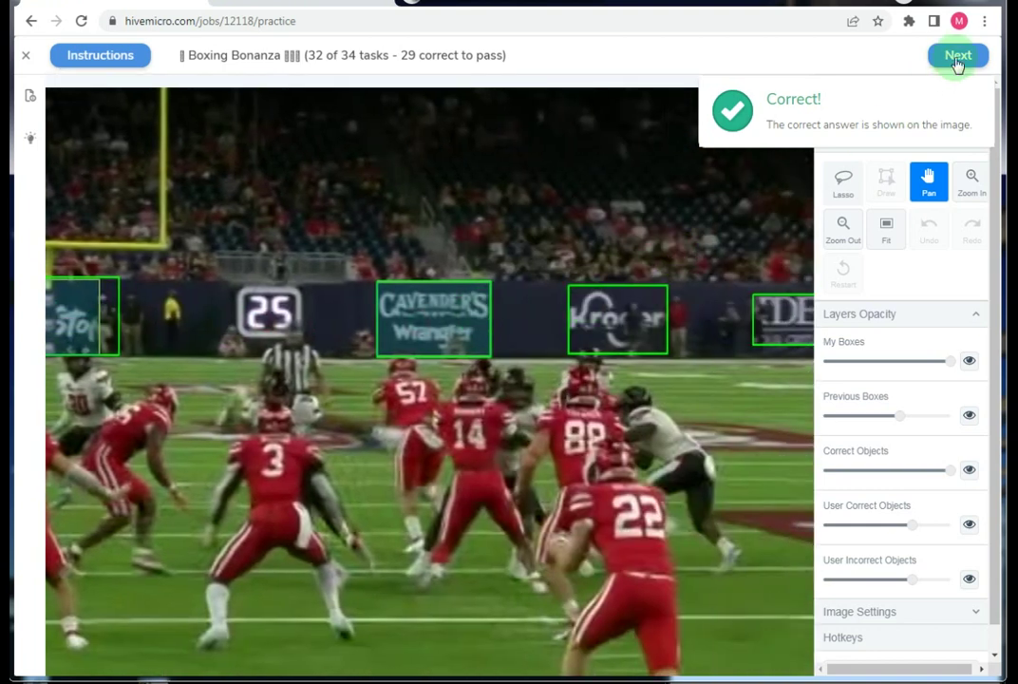
{"action": "left_click", "coordinate": [957, 57]}
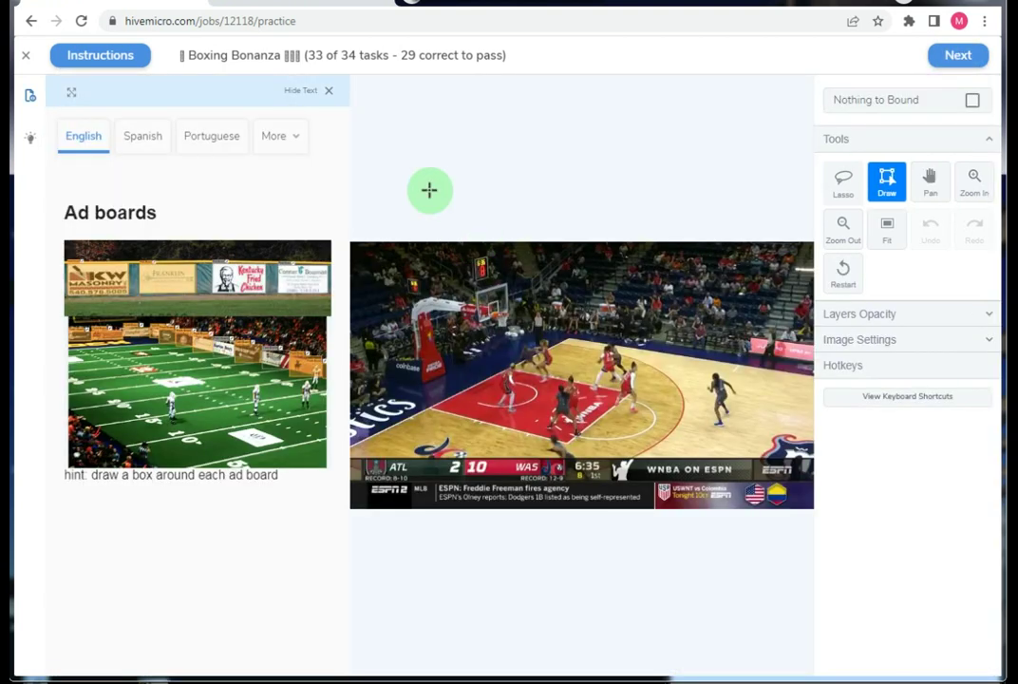
Enlarge the basketball image and box the red courtside banner.
{"action": "left_click", "coordinate": [328, 92]}
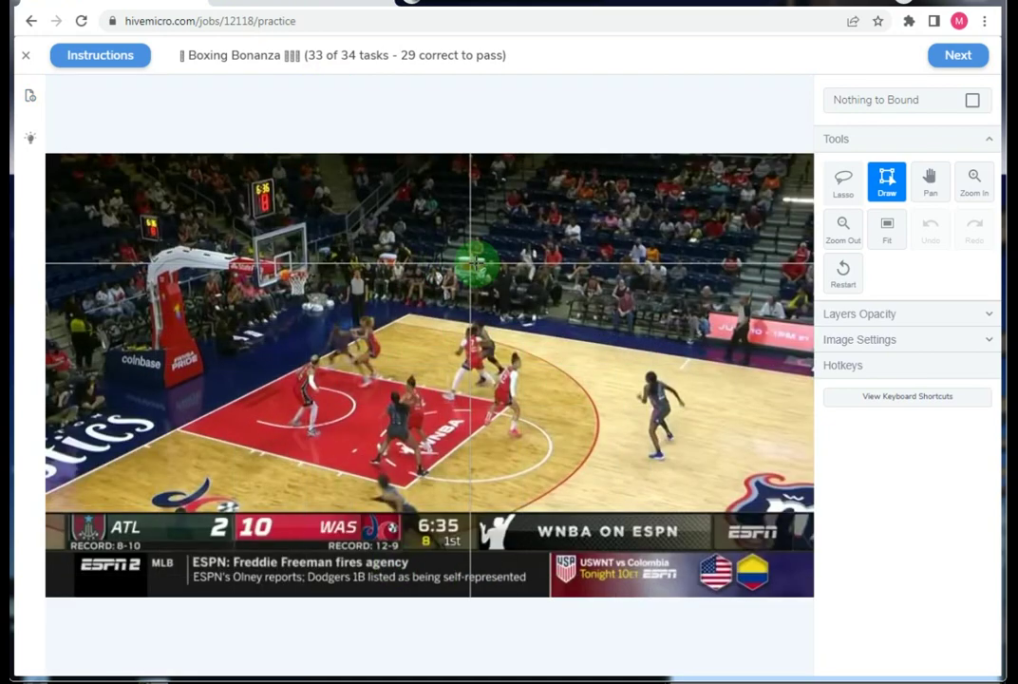
{"action": "scroll", "coordinate": [796, 307], "scroll_direction": "up", "scroll_amount": 2}
{"action": "scroll", "coordinate": [527, 313], "scroll_direction": "down", "scroll_amount": 4}
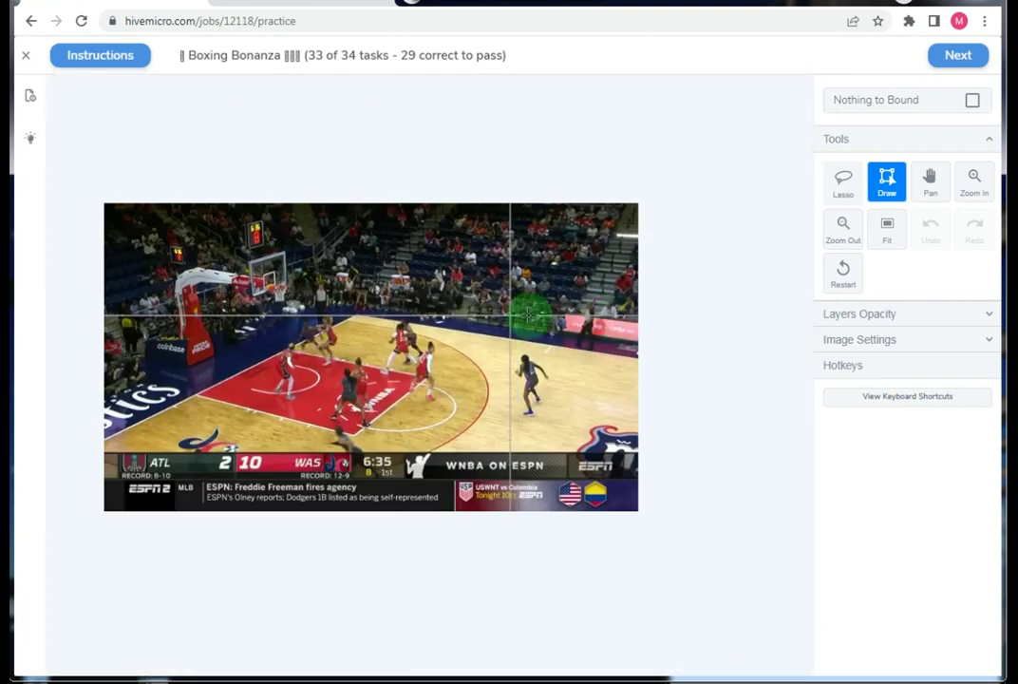
{"action": "scroll", "coordinate": [643, 313], "scroll_direction": "up", "scroll_amount": 1}
{"action": "scroll", "coordinate": [643, 313], "scroll_direction": "up", "scroll_amount": 3}
{"action": "scroll", "coordinate": [643, 313], "scroll_direction": "up", "scroll_amount": 2}
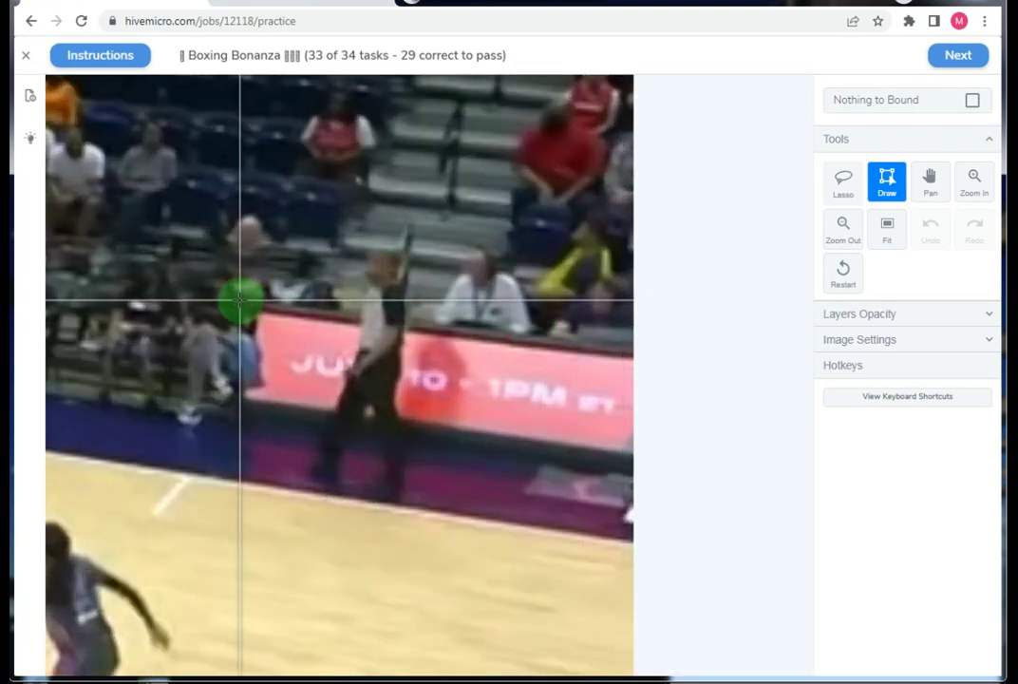
{"action": "left_click_drag", "start_coordinate": [241, 301], "coordinate": [631, 457]}
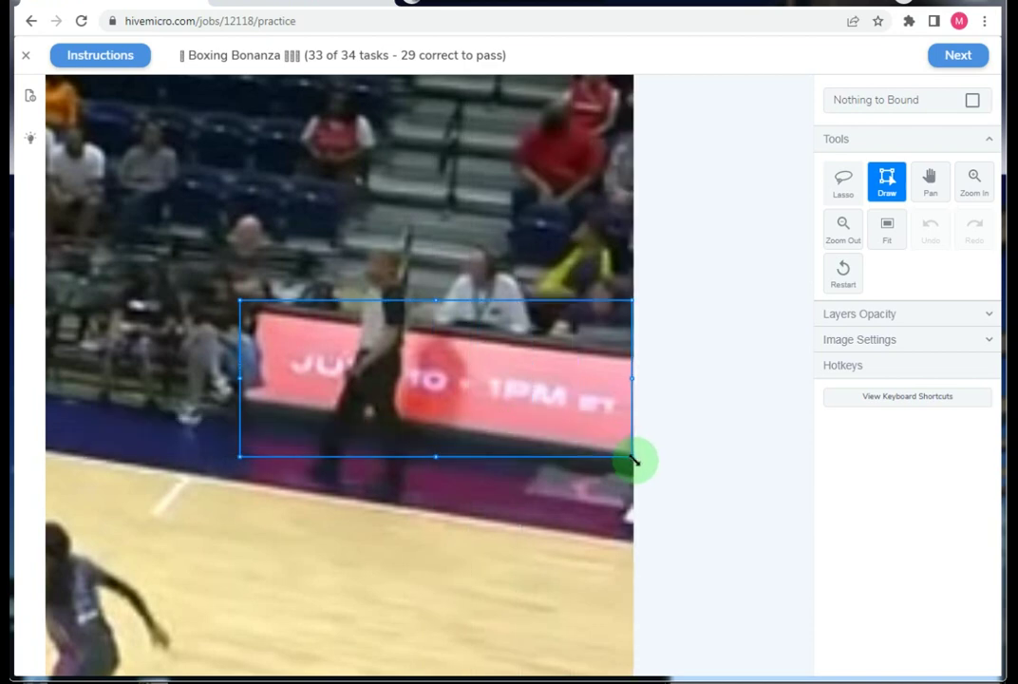
Submit the banner box for task 33 and move on to task 34.
{"action": "scroll", "coordinate": [558, 412], "scroll_direction": "down", "scroll_amount": 2}
{"action": "scroll", "coordinate": [562, 352], "scroll_direction": "down", "scroll_amount": 2}
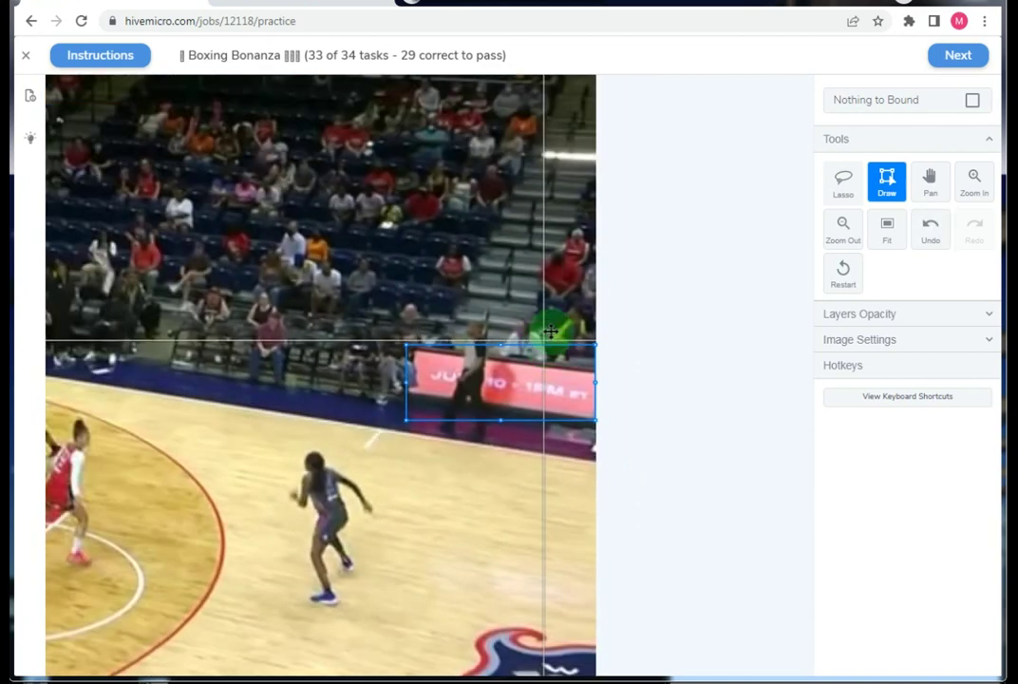
{"action": "scroll", "coordinate": [569, 332], "scroll_direction": "down", "scroll_amount": 2}
{"action": "left_click", "coordinate": [943, 59]}
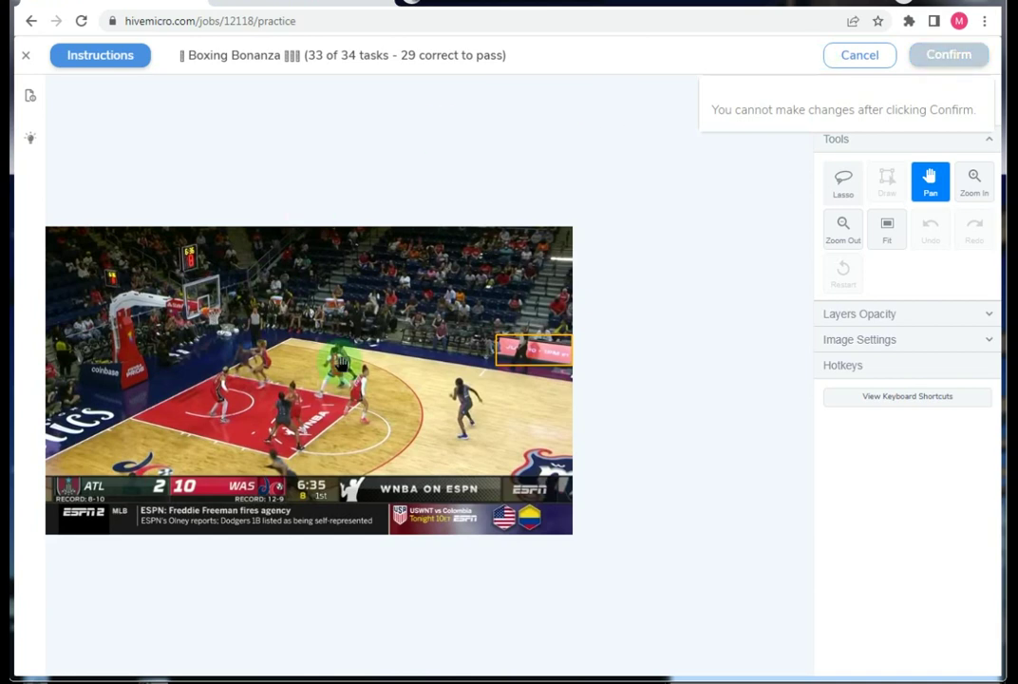
{"action": "scroll", "coordinate": [579, 351], "scroll_direction": "up", "scroll_amount": 3}
{"action": "scroll", "coordinate": [579, 351], "scroll_direction": "up", "scroll_amount": 2}
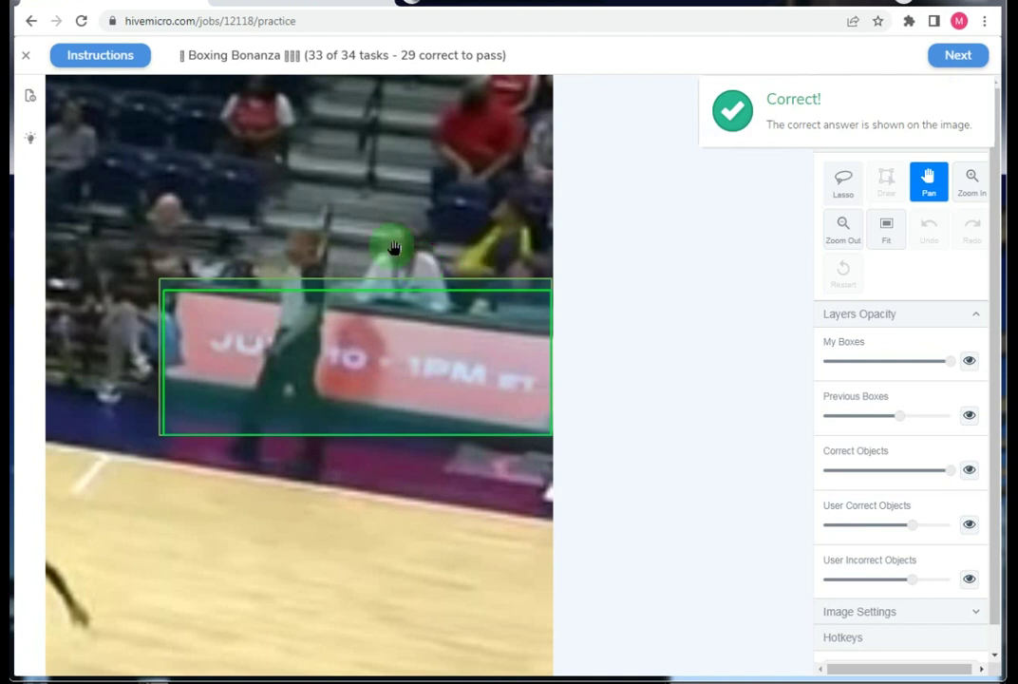
{"action": "left_click", "coordinate": [947, 59]}
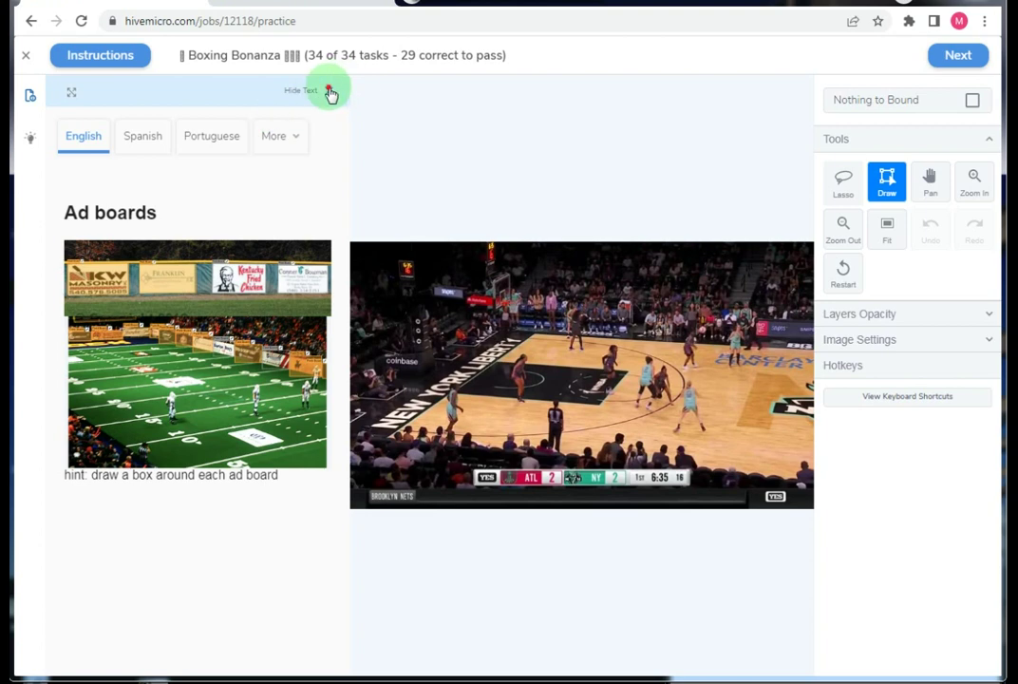
Enlarge the image and draw a box around the Snipes courtside banner.
{"action": "left_click", "coordinate": [329, 93]}
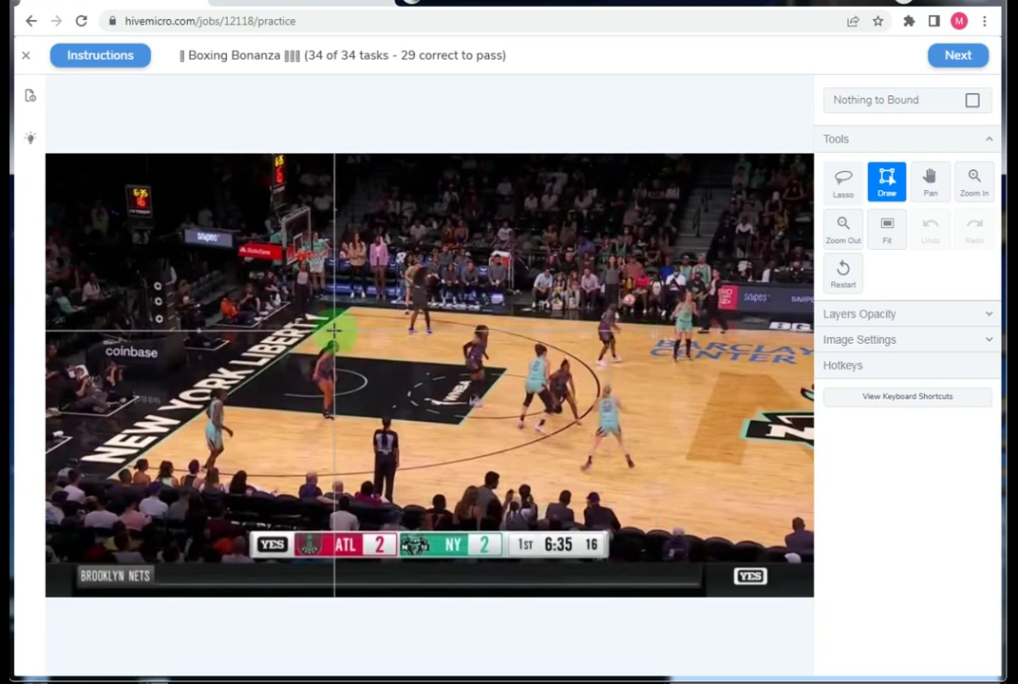
{"action": "scroll", "coordinate": [807, 291], "scroll_direction": "up", "scroll_amount": 2}
{"action": "scroll", "coordinate": [693, 293], "scroll_direction": "up", "scroll_amount": 2}
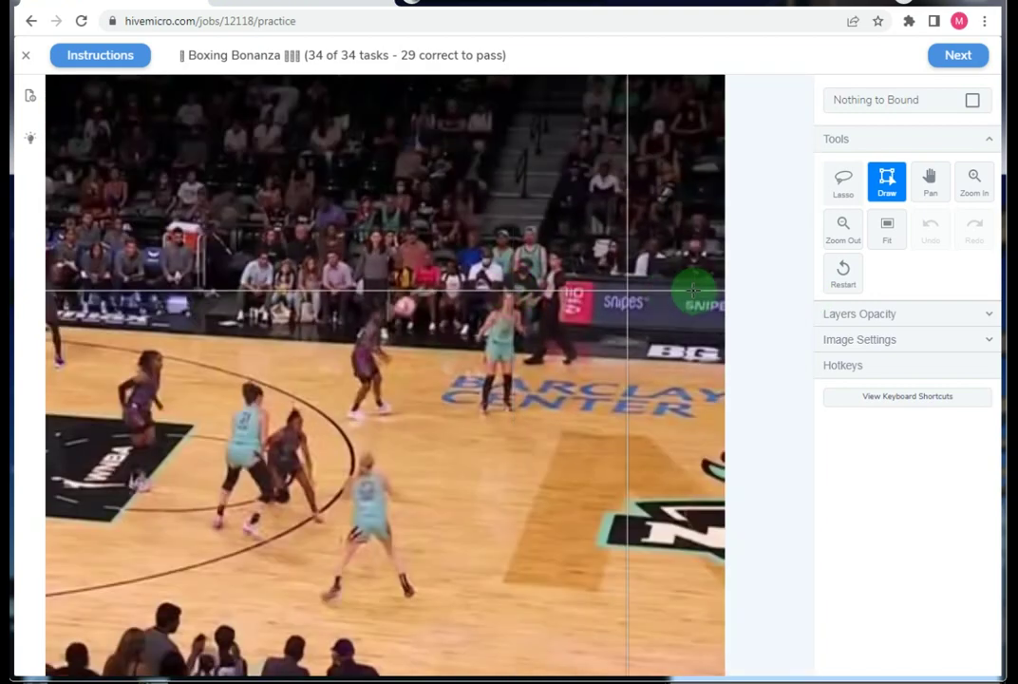
{"action": "scroll", "coordinate": [693, 290], "scroll_direction": "up", "scroll_amount": 2}
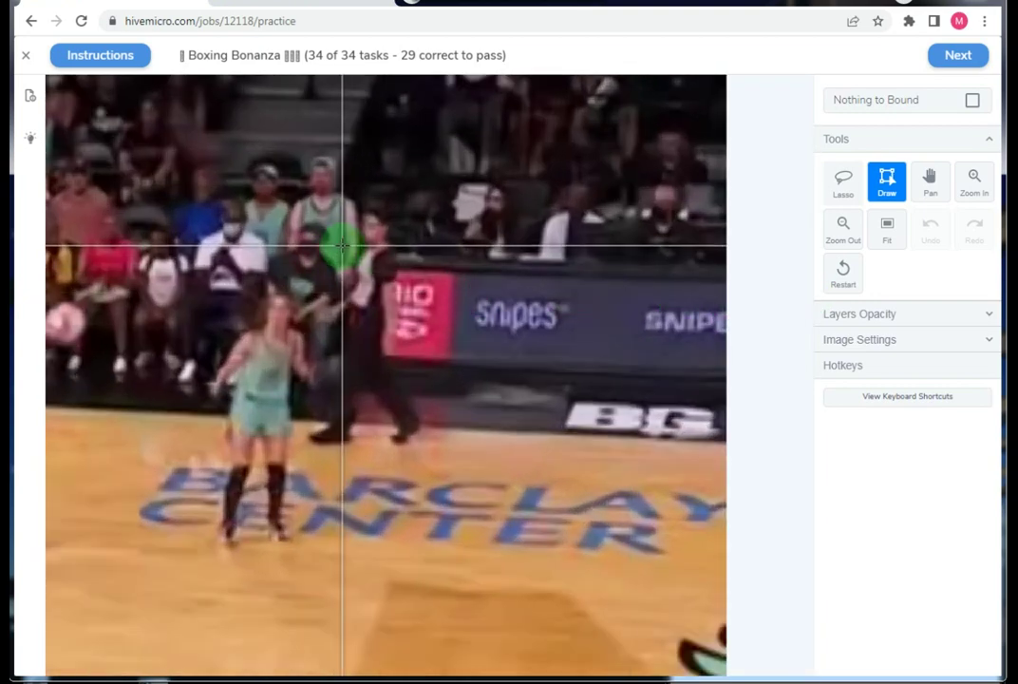
{"action": "left_click_drag", "start_coordinate": [353, 258], "coordinate": [725, 380]}
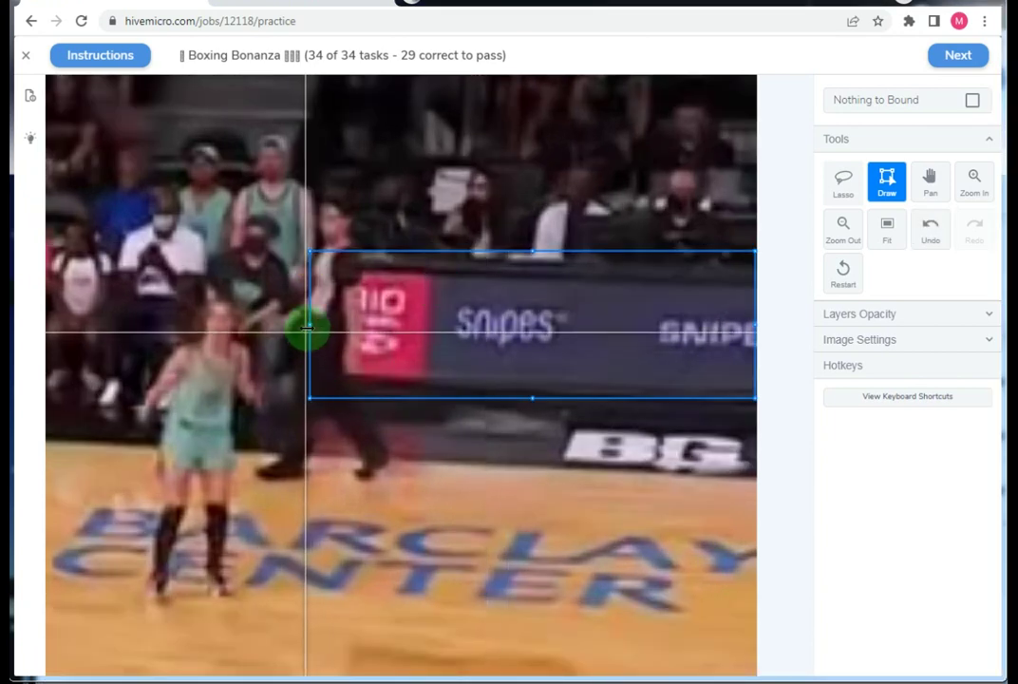
Submit the Snipes box, compare it with the answer, and finish the test.
{"action": "scroll", "coordinate": [684, 323], "scroll_direction": "down", "scroll_amount": 3}
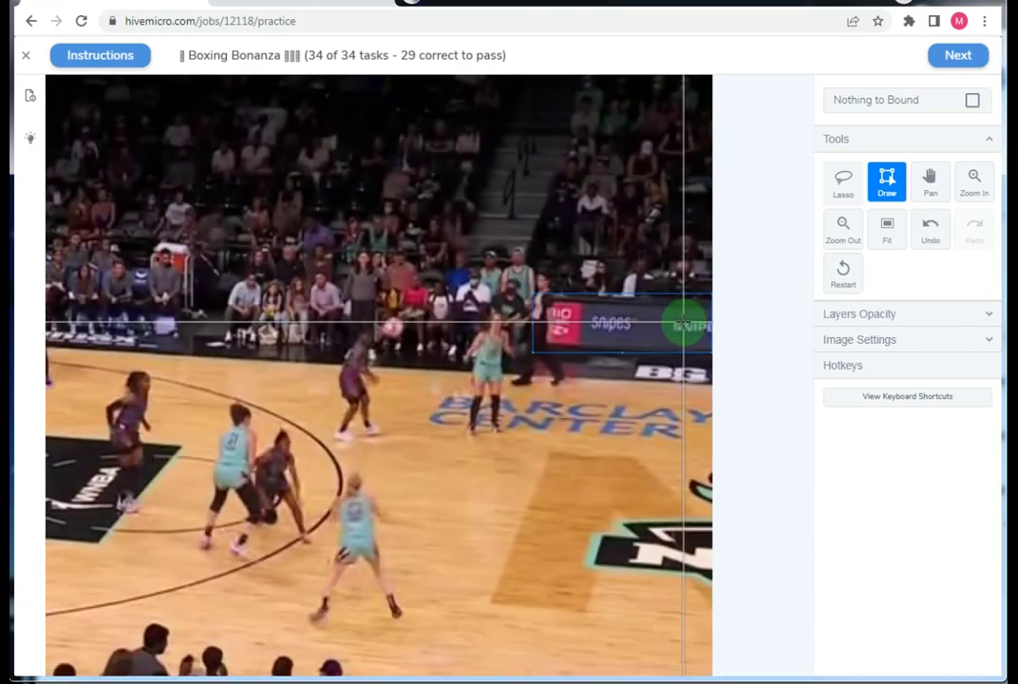
{"action": "scroll", "coordinate": [684, 323], "scroll_direction": "down", "scroll_amount": 2}
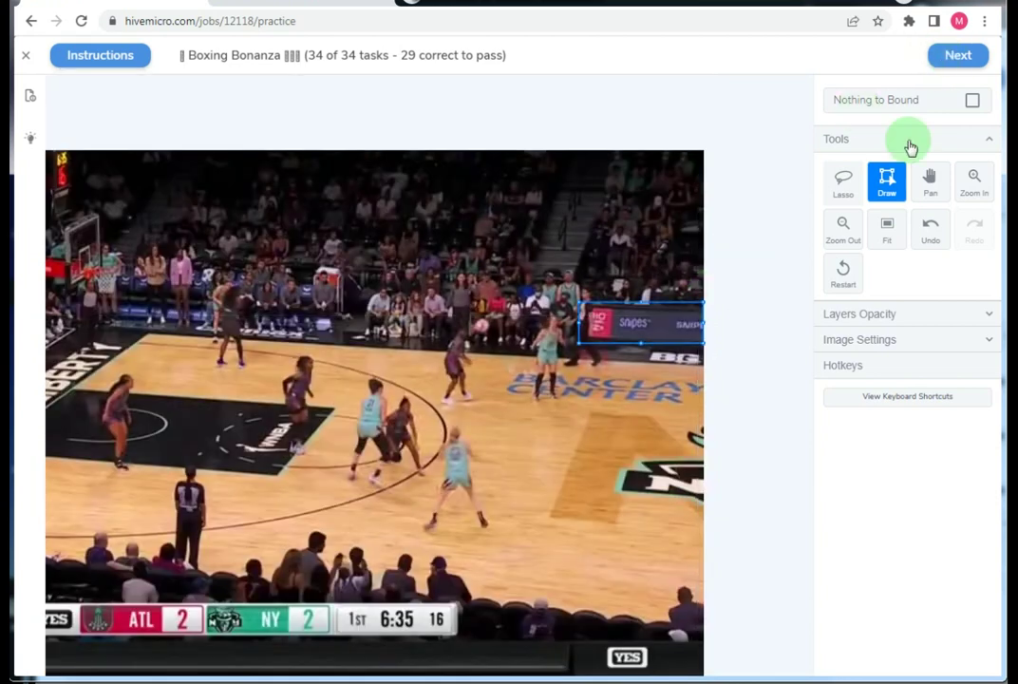
{"action": "left_click", "coordinate": [959, 57]}
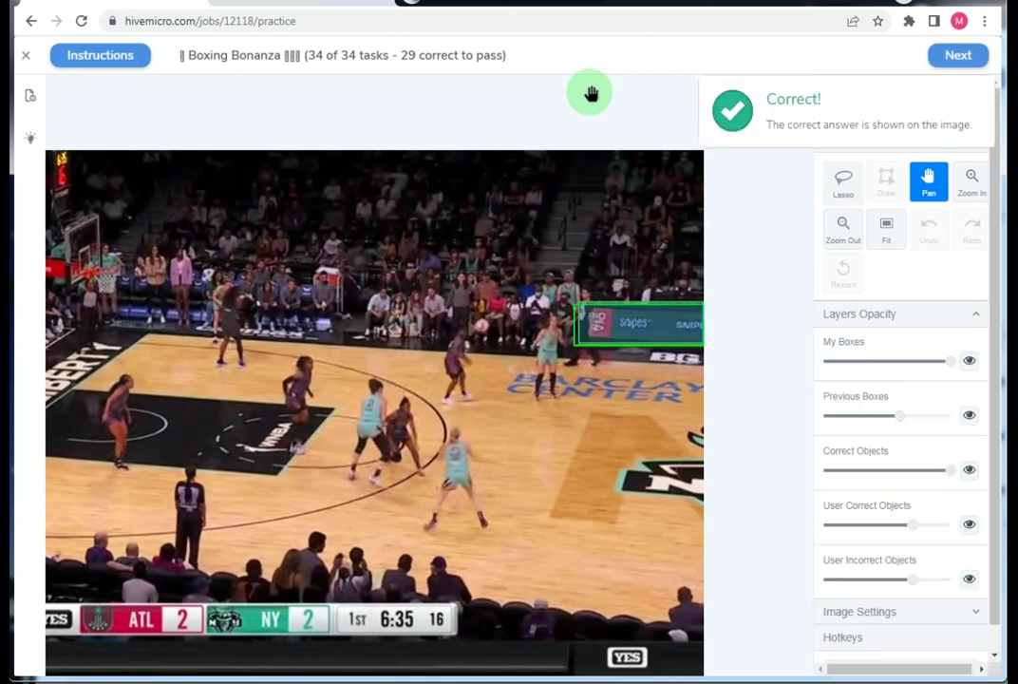
{"action": "scroll", "coordinate": [665, 311], "scroll_direction": "up", "scroll_amount": 5}
{"action": "scroll", "coordinate": [665, 312], "scroll_direction": "up", "scroll_amount": 2}
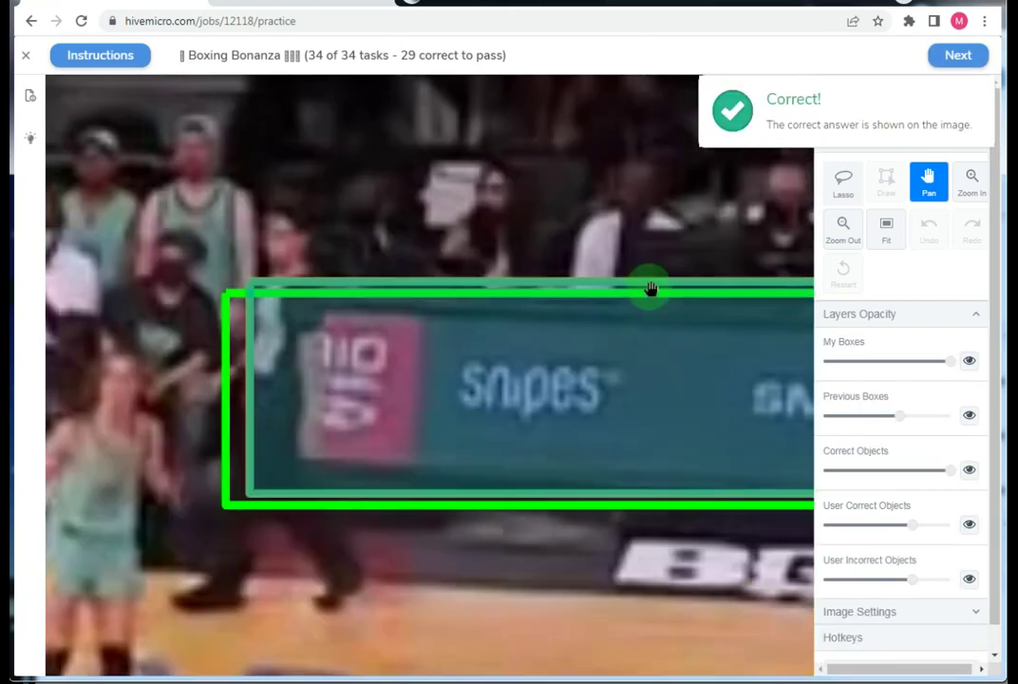
{"action": "left_click_drag", "start_coordinate": [563, 245], "coordinate": [470, 216]}
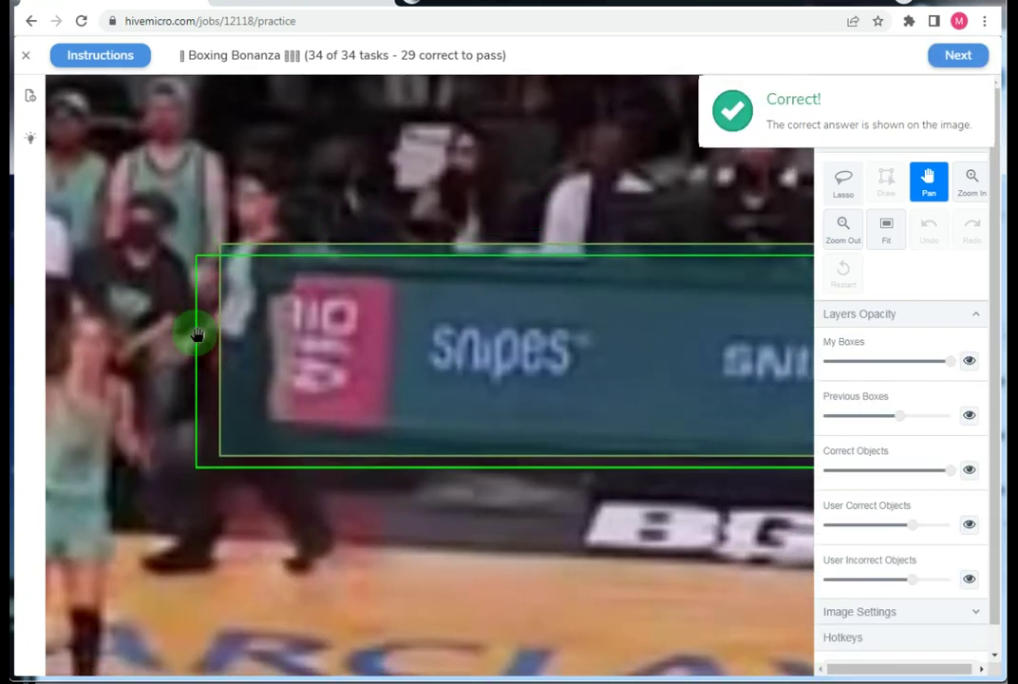
{"action": "scroll", "coordinate": [418, 293], "scroll_direction": "down", "scroll_amount": 2}
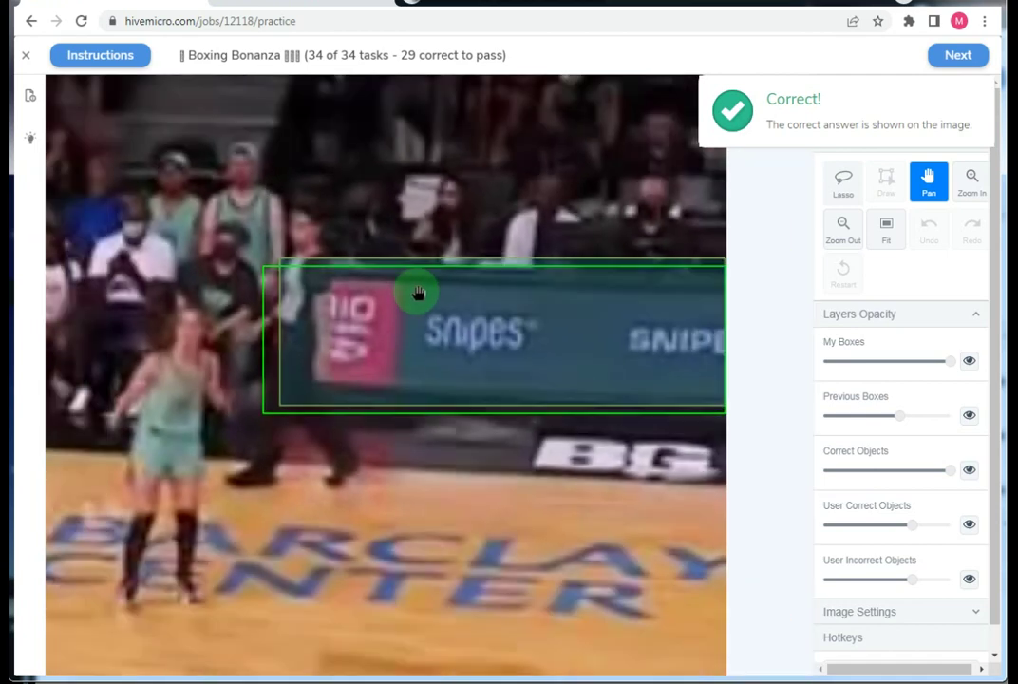
{"action": "scroll", "coordinate": [475, 302], "scroll_direction": "down", "scroll_amount": 2}
{"action": "scroll", "coordinate": [718, 307], "scroll_direction": "down", "scroll_amount": 2}
{"action": "scroll", "coordinate": [717, 307], "scroll_direction": "down", "scroll_amount": 1}
{"action": "scroll", "coordinate": [721, 307], "scroll_direction": "down", "scroll_amount": 1}
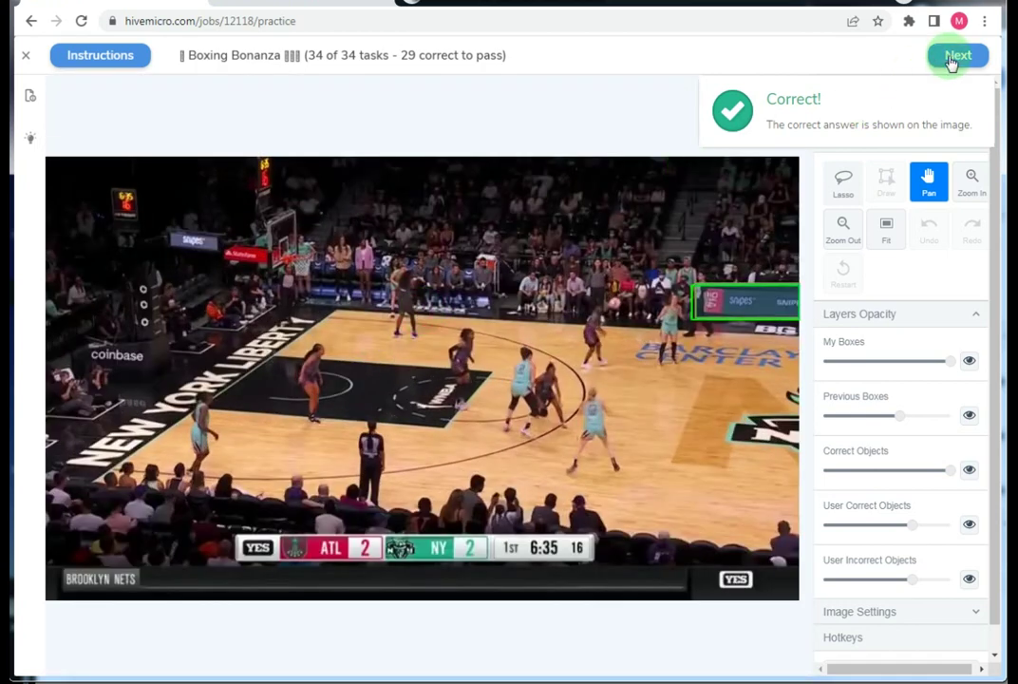
{"action": "left_click", "coordinate": [953, 57]}
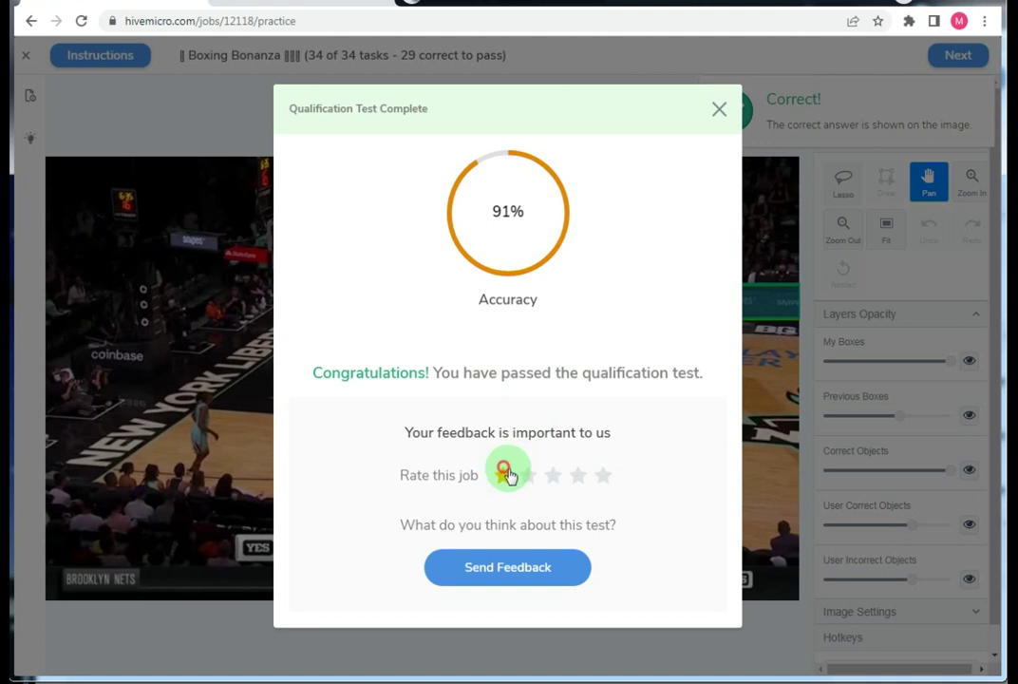
Rate the qualification test five stars with a brief comment, submit it, and close the results.
{"action": "left_click", "coordinate": [603, 474]}
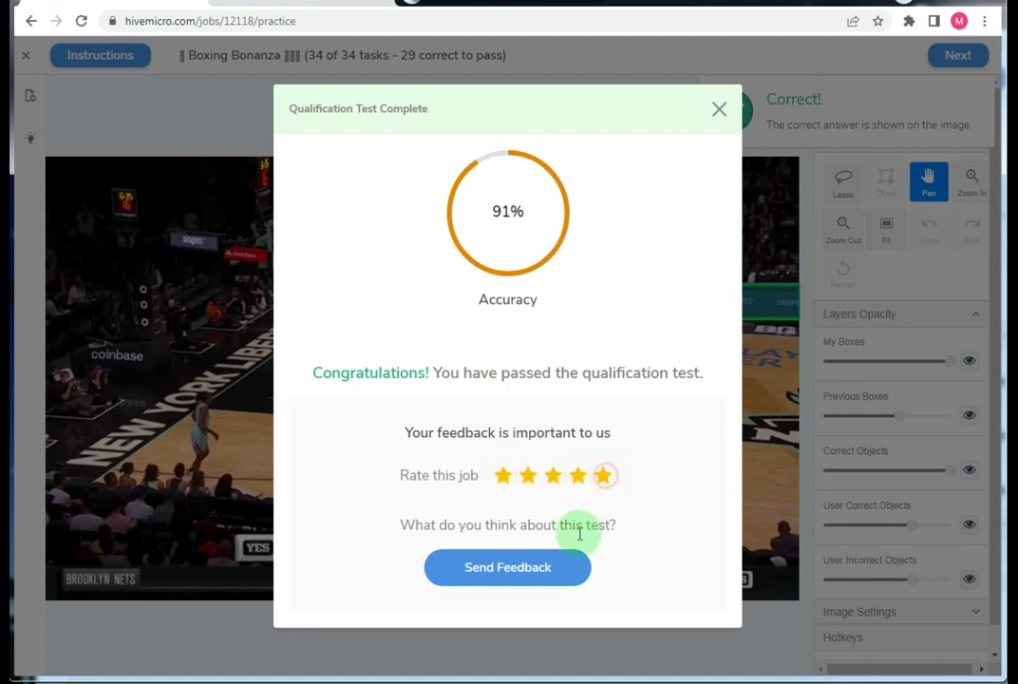
{"action": "left_click", "coordinate": [541, 566]}
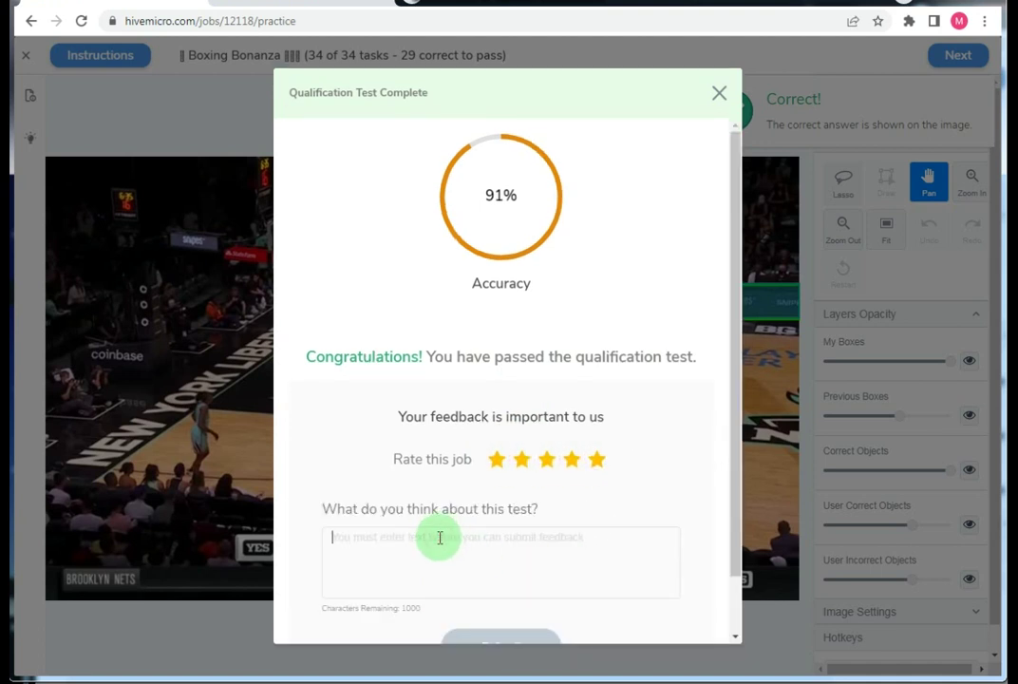
{"action": "type", "text": "good"}
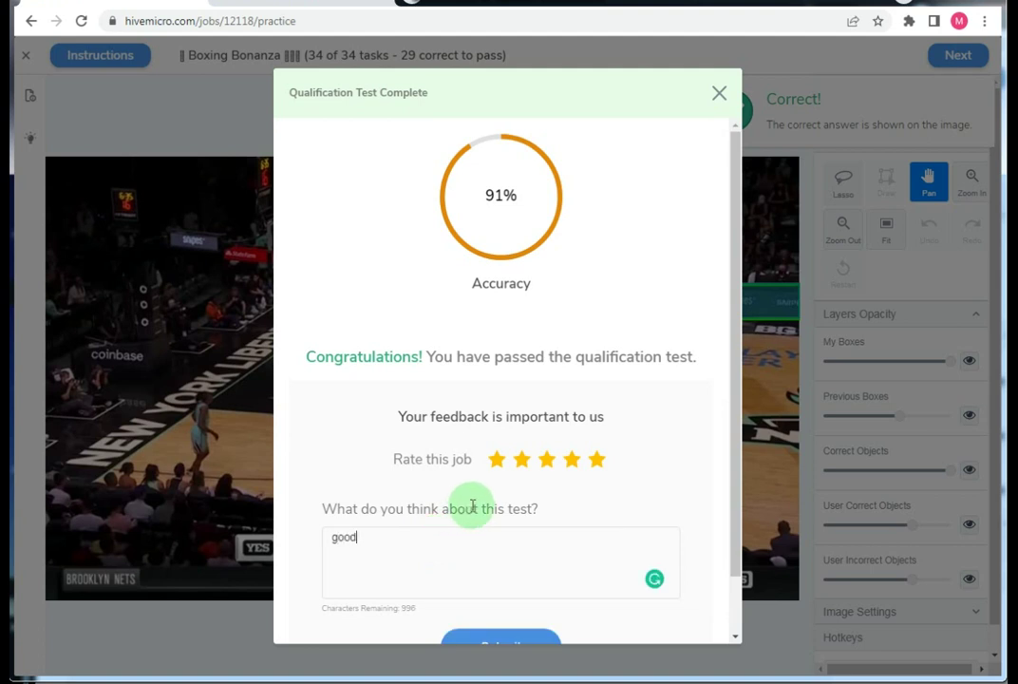
{"action": "scroll", "coordinate": [479, 532], "scroll_direction": "down", "scroll_amount": 1}
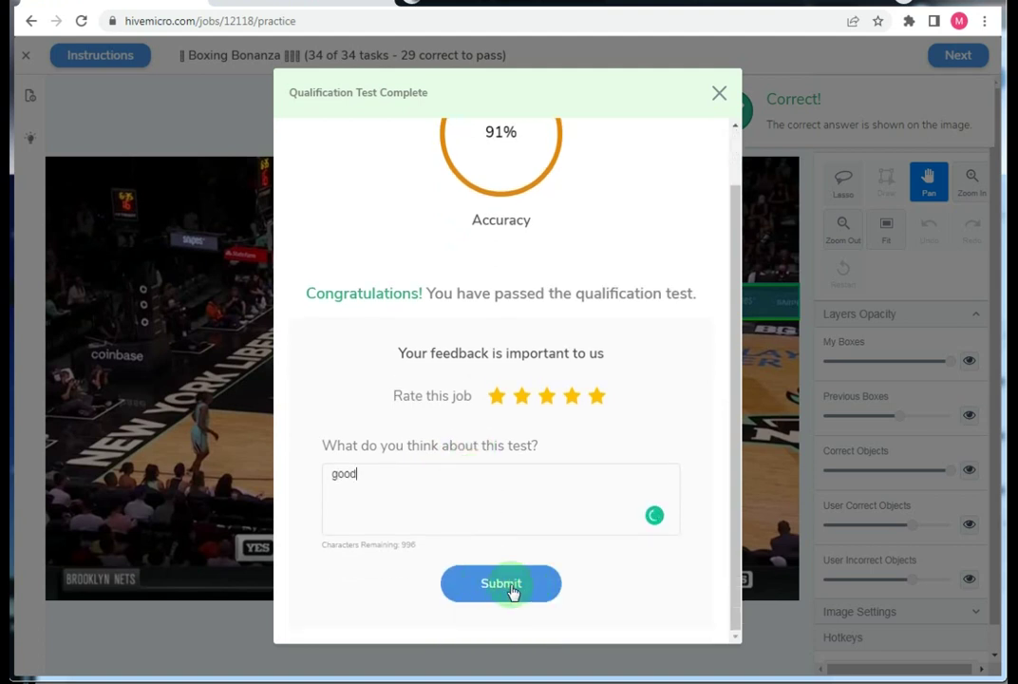
{"action": "left_click", "coordinate": [511, 587]}
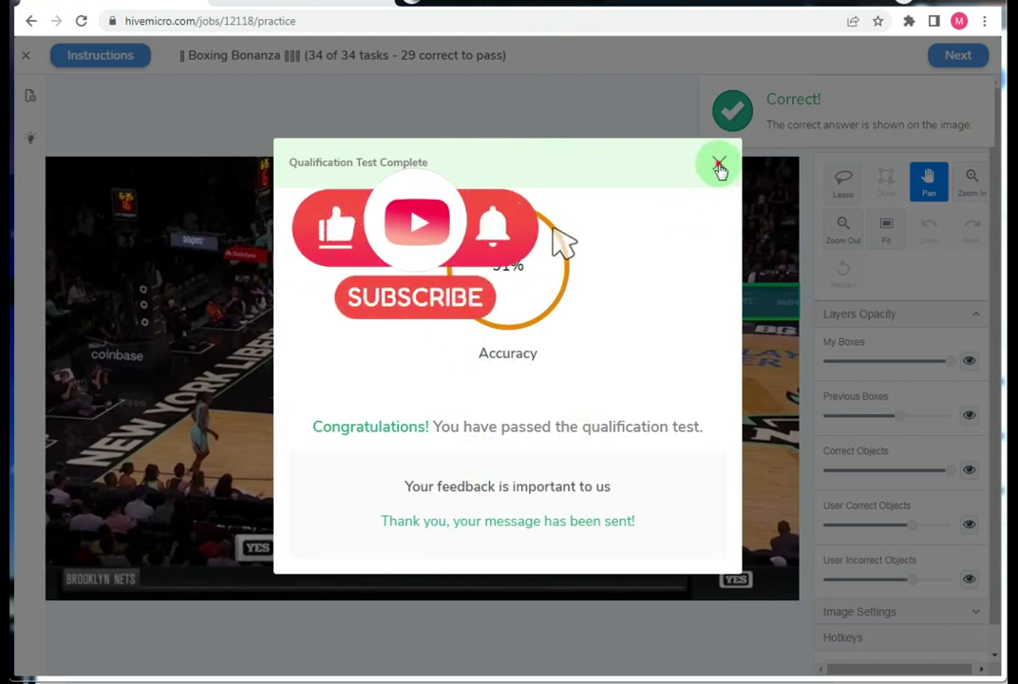
{"action": "left_click", "coordinate": [719, 166]}
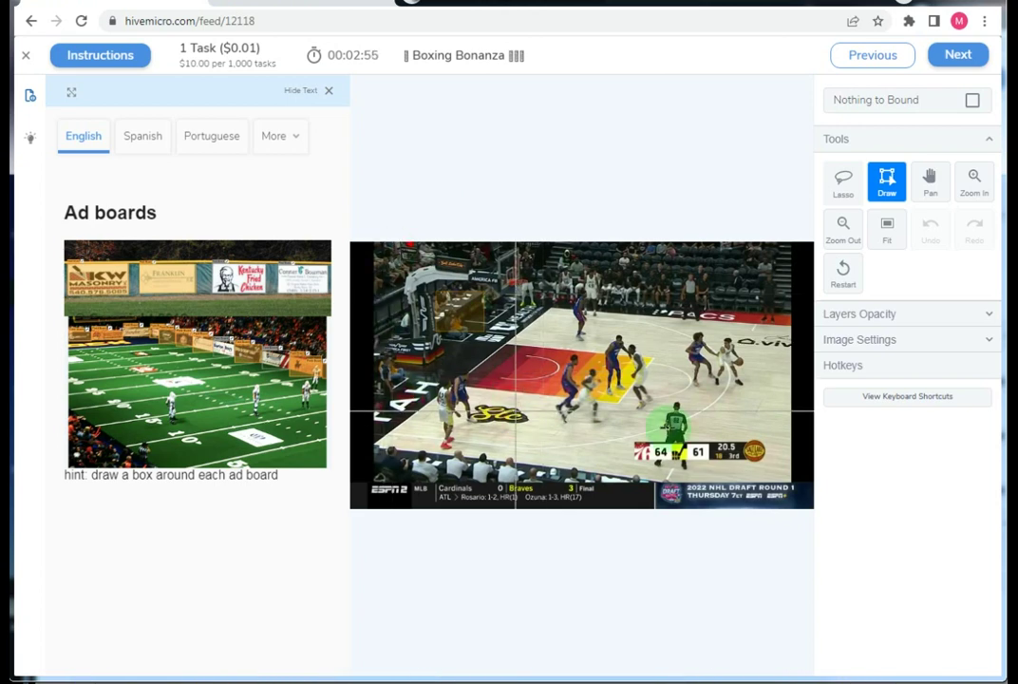
Mark the first paid basketball ad-board image as Nothing to Bound and submit it.
{"action": "left_click", "coordinate": [330, 92]}
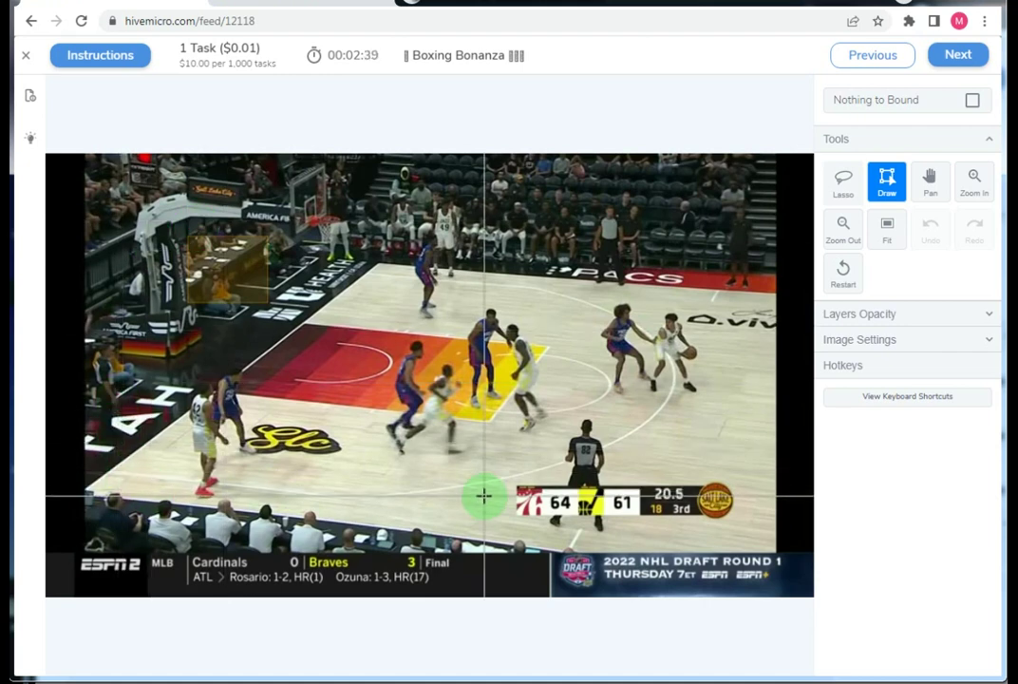
{"action": "left_click", "coordinate": [972, 101]}
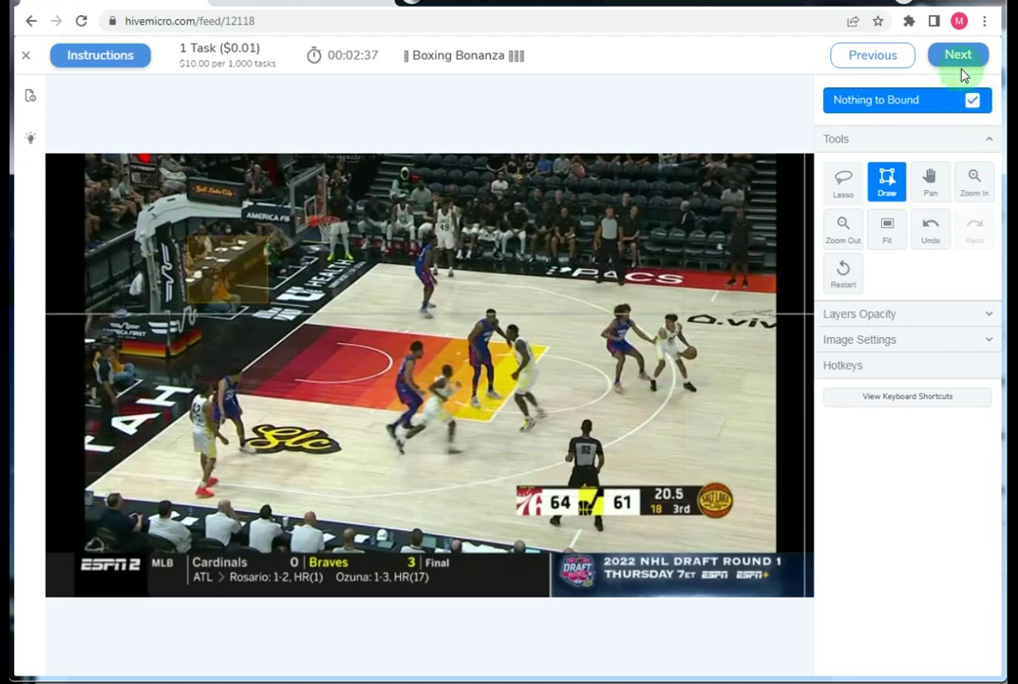
{"action": "left_click", "coordinate": [959, 57]}
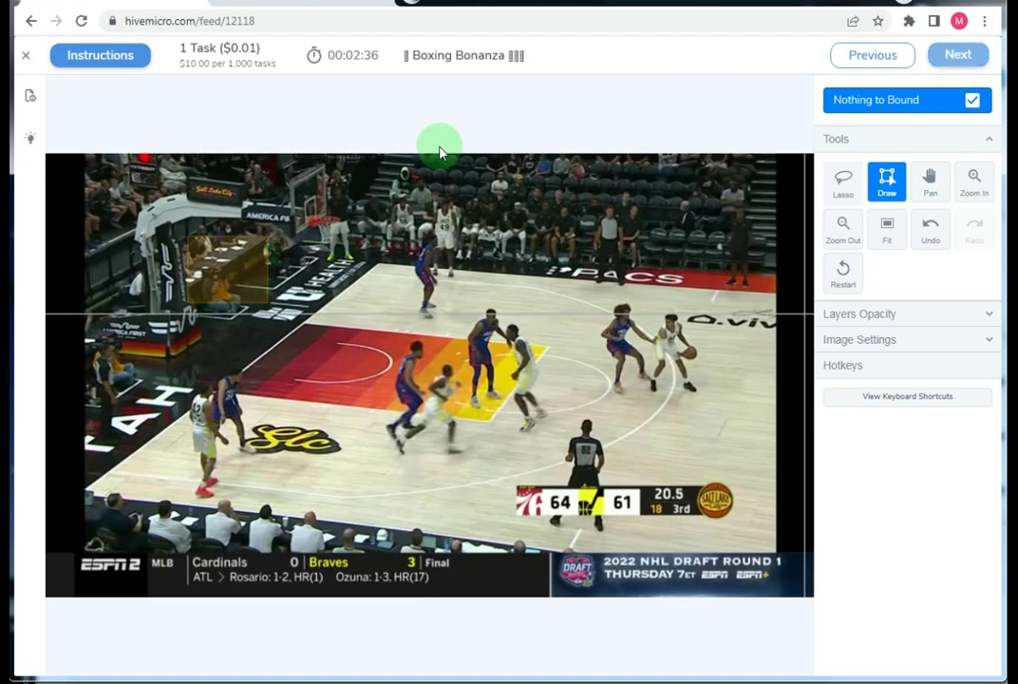
Box the wristwatch, then adjust the top and bottom edges for a snug fit.
{"action": "left_click_drag", "start_coordinate": [67, 212], "coordinate": [140, 212]}
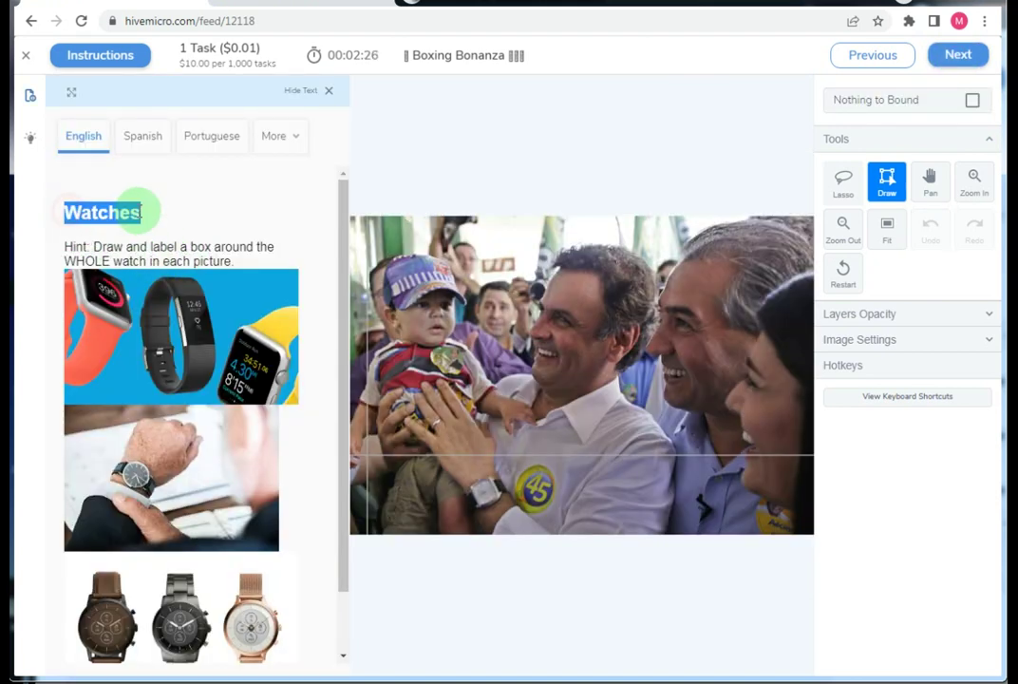
{"action": "left_click", "coordinate": [103, 204]}
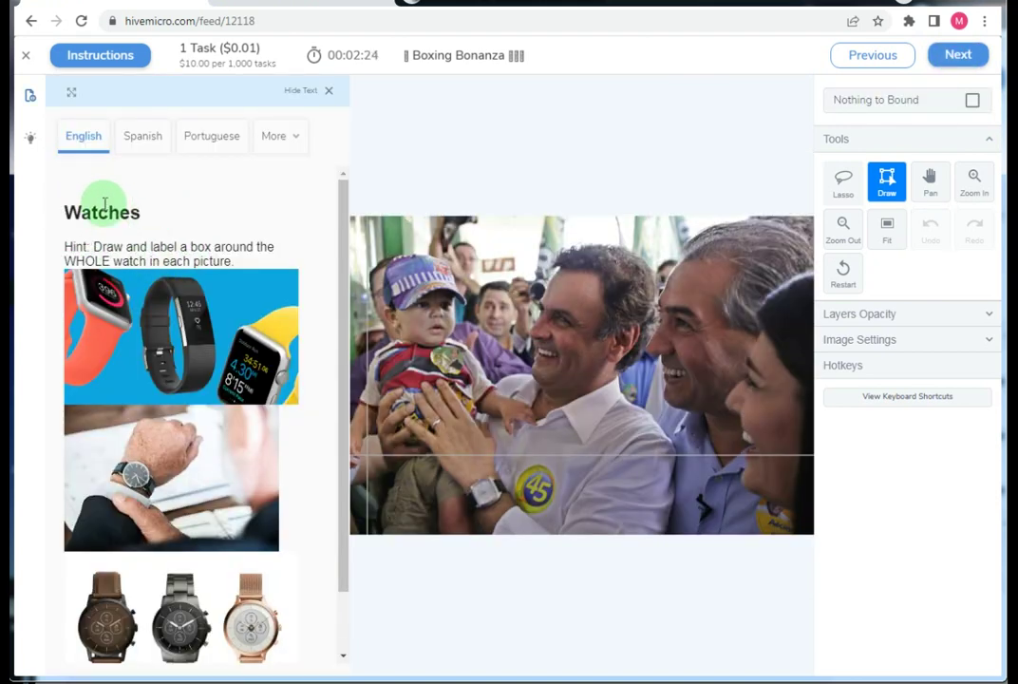
{"action": "scroll", "coordinate": [474, 523], "scroll_direction": "up", "scroll_amount": 2}
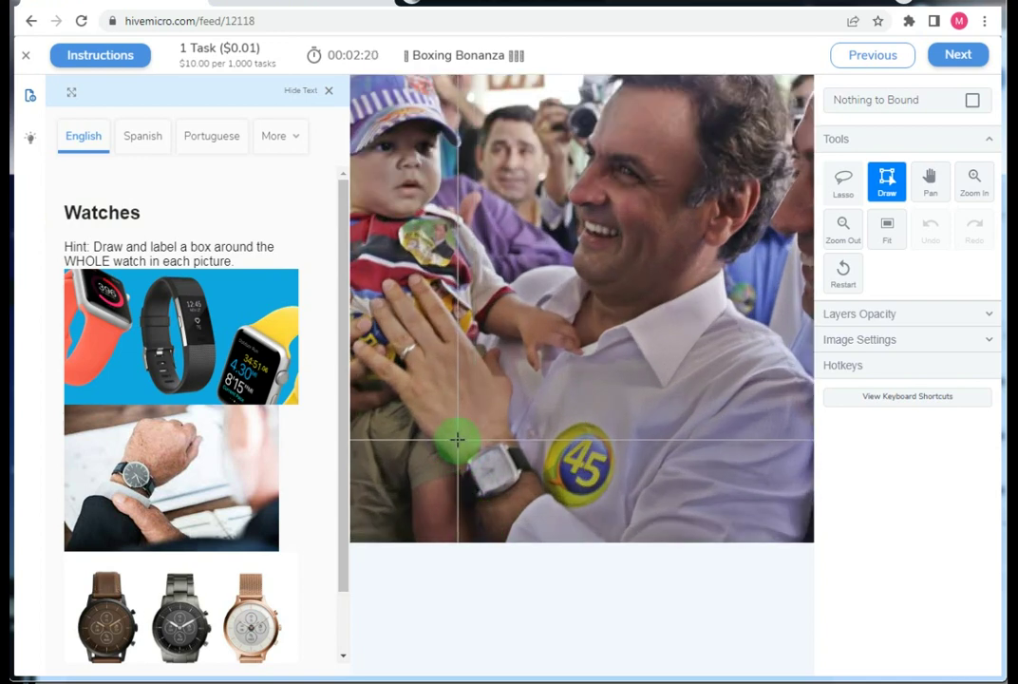
{"action": "left_click_drag", "start_coordinate": [457, 440], "coordinate": [531, 504]}
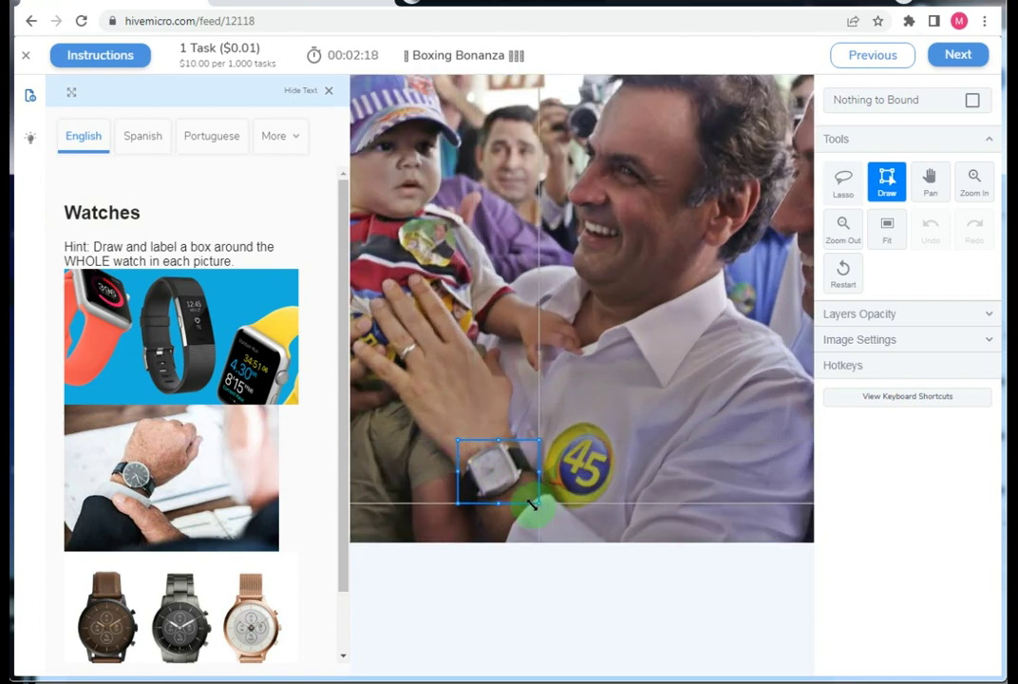
{"action": "scroll", "coordinate": [513, 505], "scroll_direction": "up", "scroll_amount": 3}
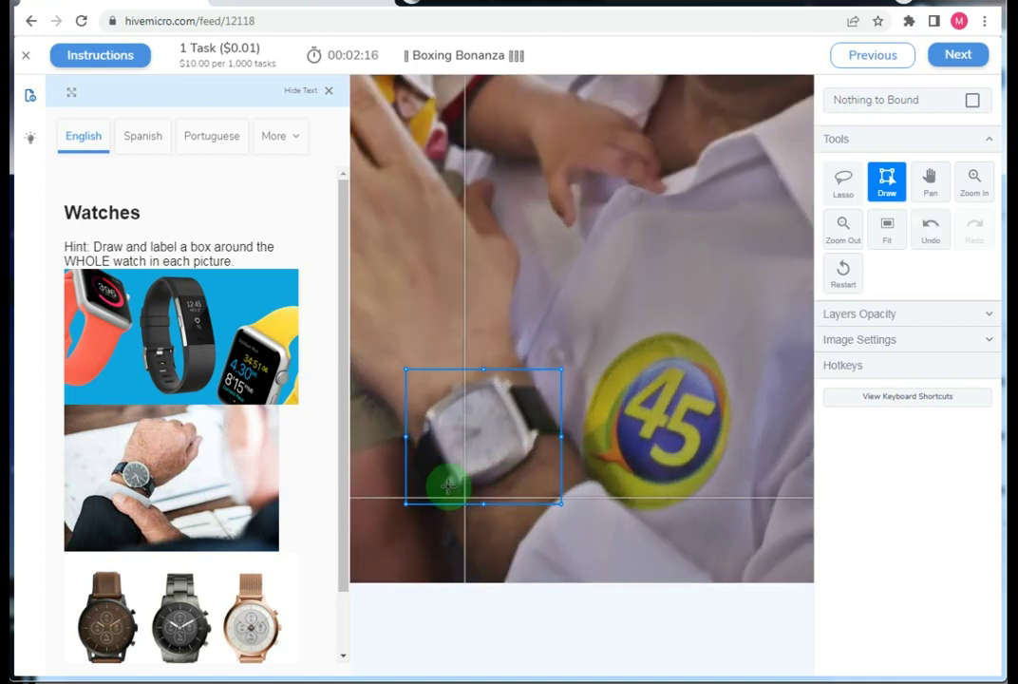
{"action": "left_click_drag", "start_coordinate": [484, 502], "coordinate": [491, 505]}
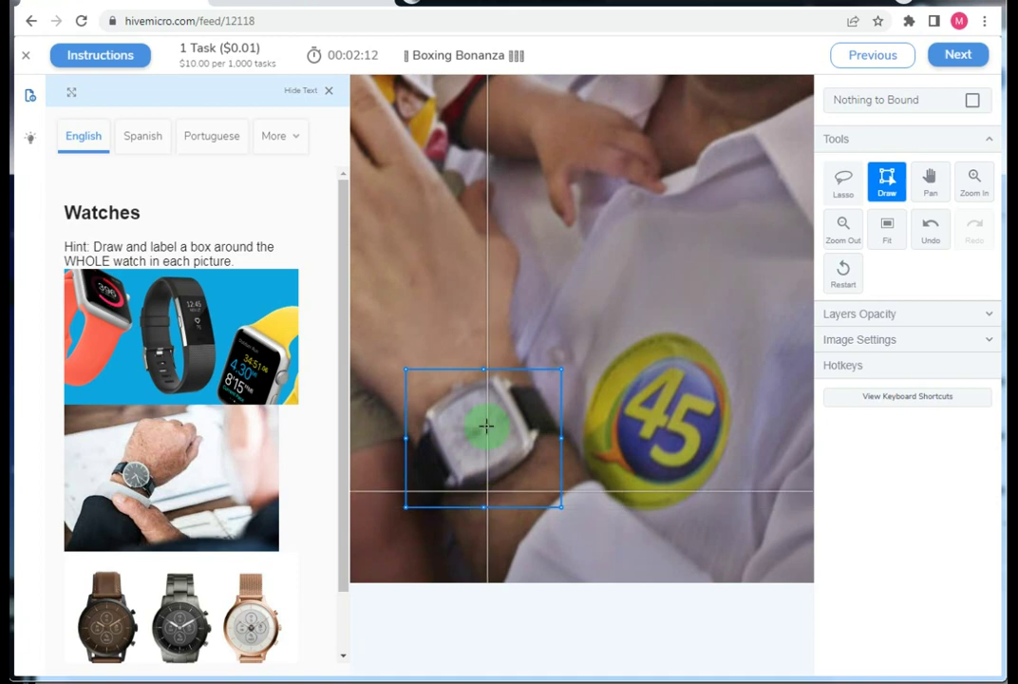
{"action": "left_click_drag", "start_coordinate": [482, 371], "coordinate": [485, 373]}
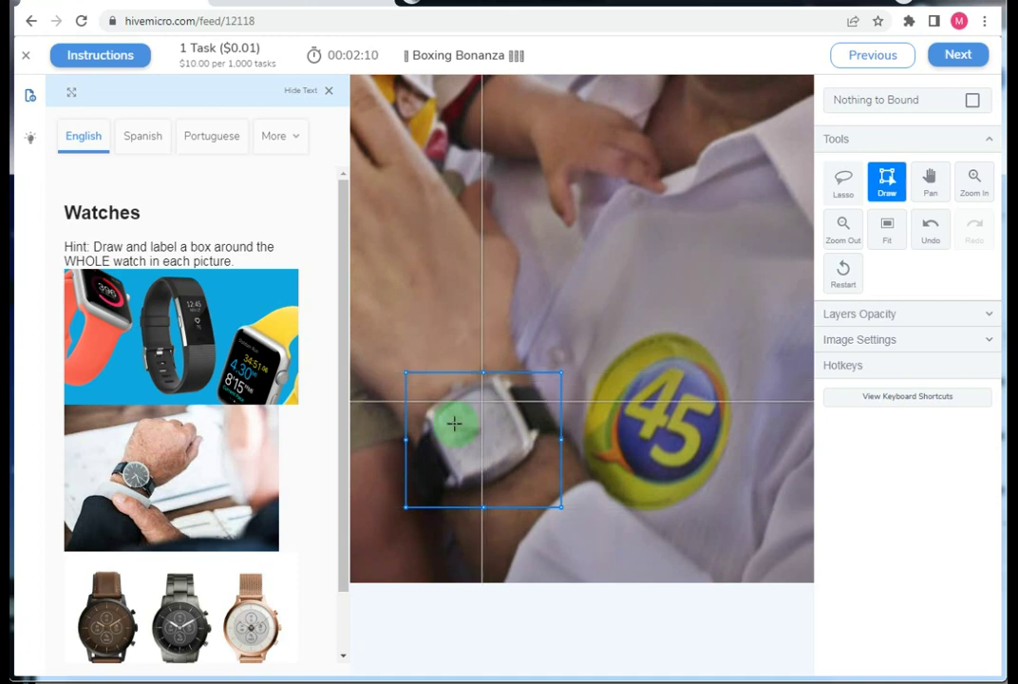
Check the whole-watch hint, hide the instructions, and submit the watch box.
{"action": "scroll", "coordinate": [578, 350], "scroll_direction": "down", "scroll_amount": 3}
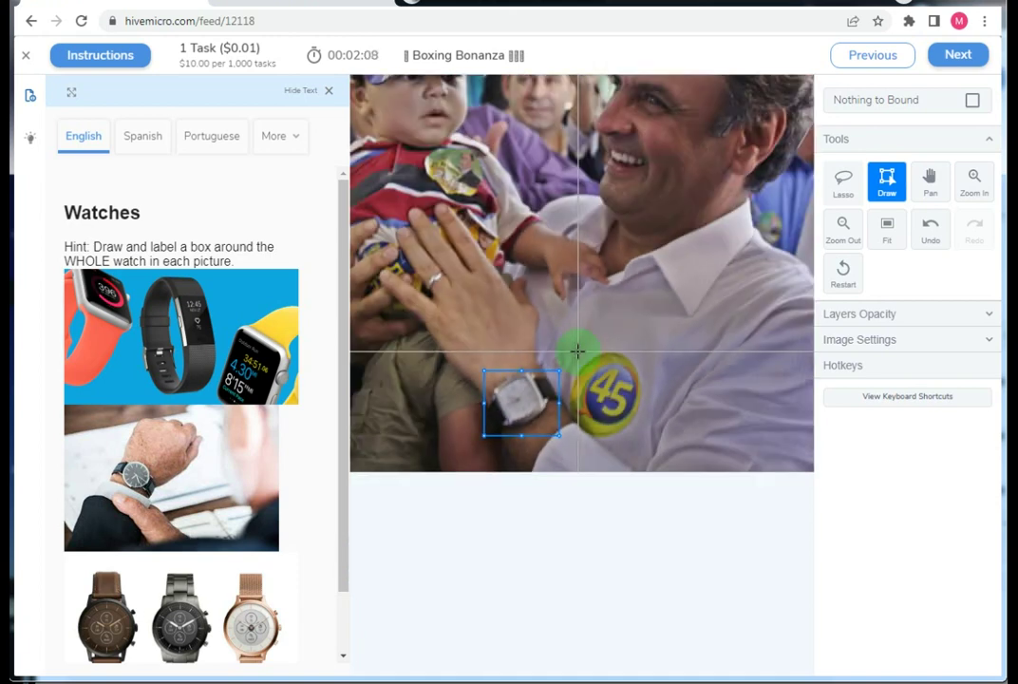
{"action": "scroll", "coordinate": [577, 351], "scroll_direction": "down", "scroll_amount": 2}
{"action": "scroll", "coordinate": [410, 318], "scroll_direction": "down", "scroll_amount": 1}
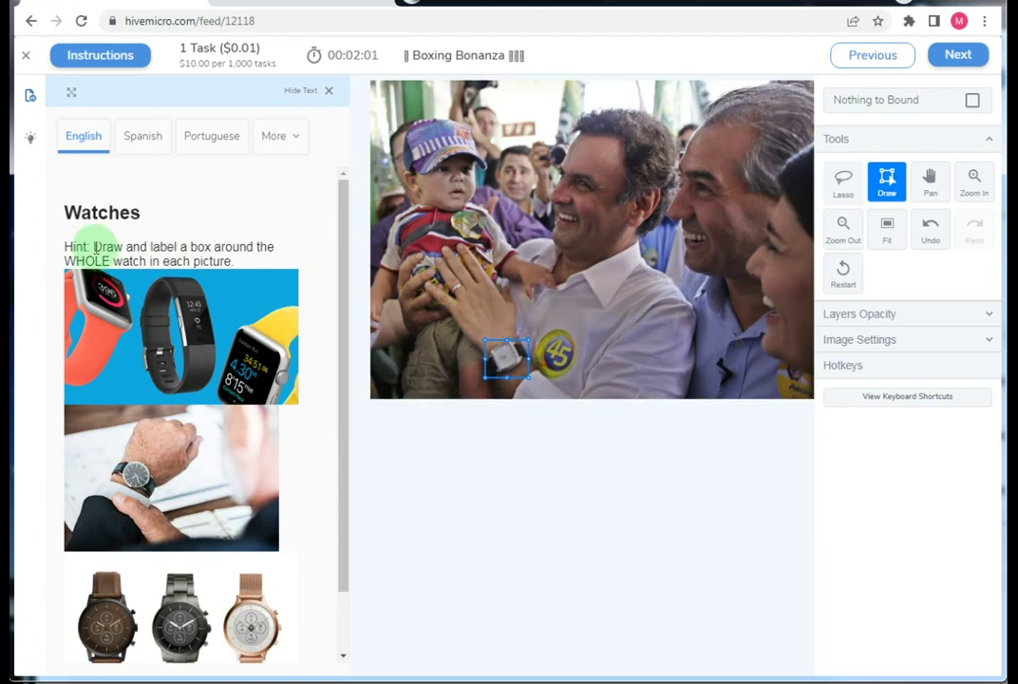
{"action": "left_click_drag", "start_coordinate": [126, 246], "coordinate": [190, 260]}
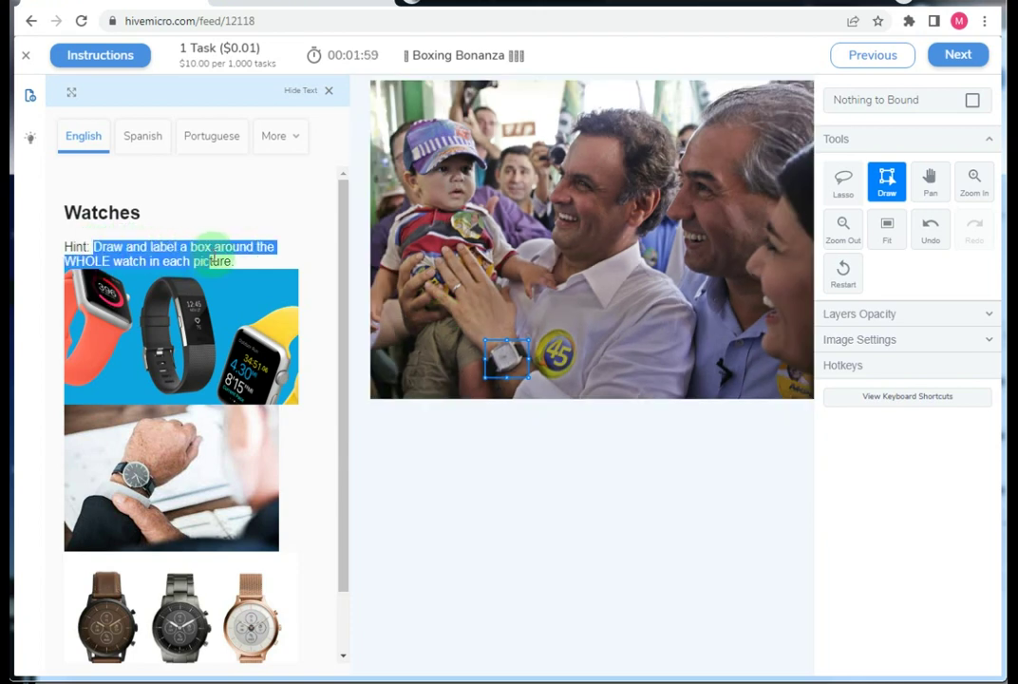
{"action": "scroll", "coordinate": [275, 313], "scroll_direction": "down", "scroll_amount": 1}
{"action": "scroll", "coordinate": [313, 374], "scroll_direction": "up", "scroll_amount": 1}
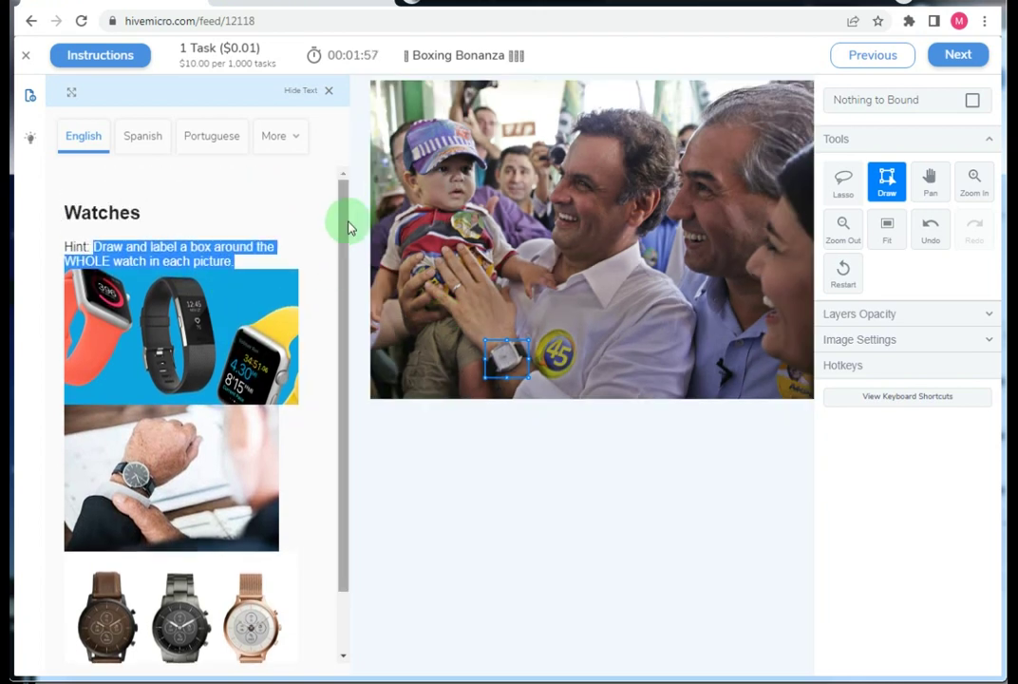
{"action": "left_click", "coordinate": [331, 93]}
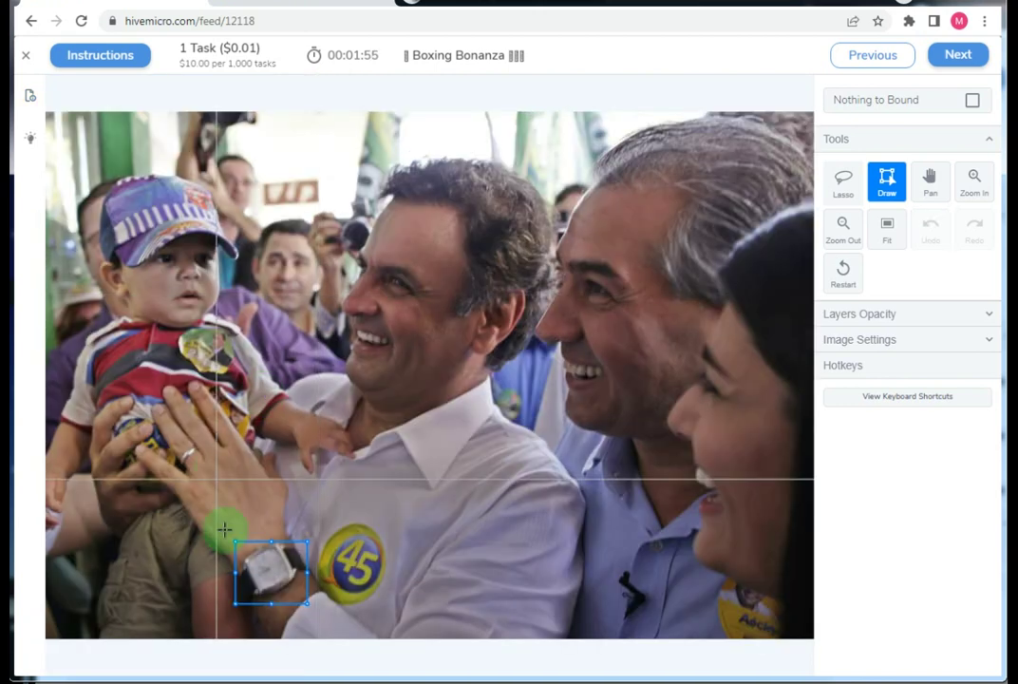
{"action": "scroll", "coordinate": [488, 398], "scroll_direction": "down", "scroll_amount": 2}
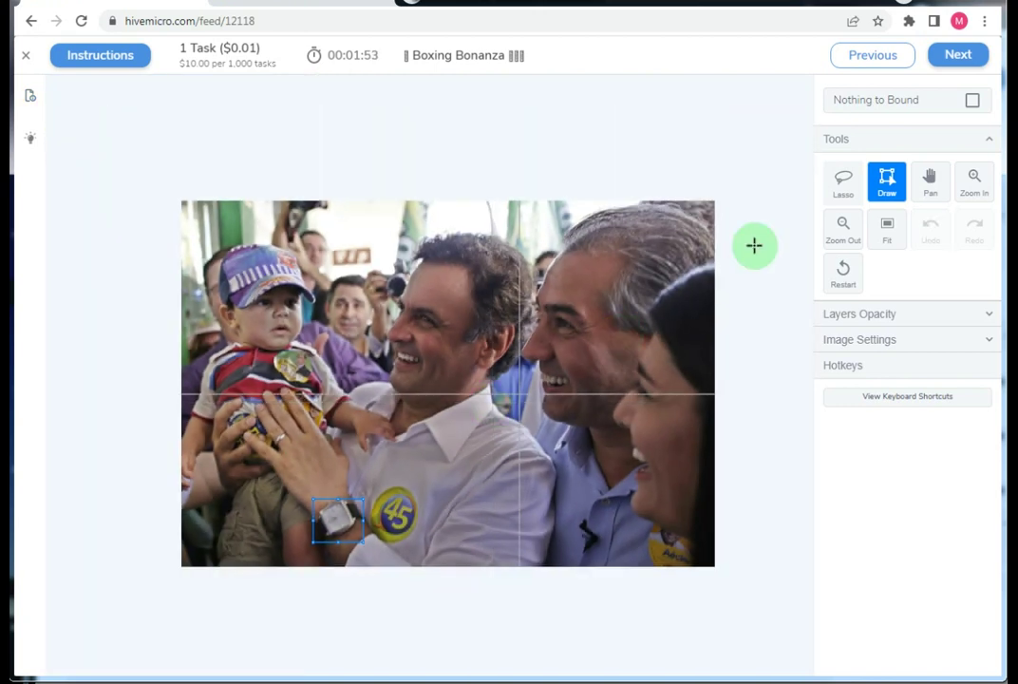
{"action": "left_click", "coordinate": [952, 57]}
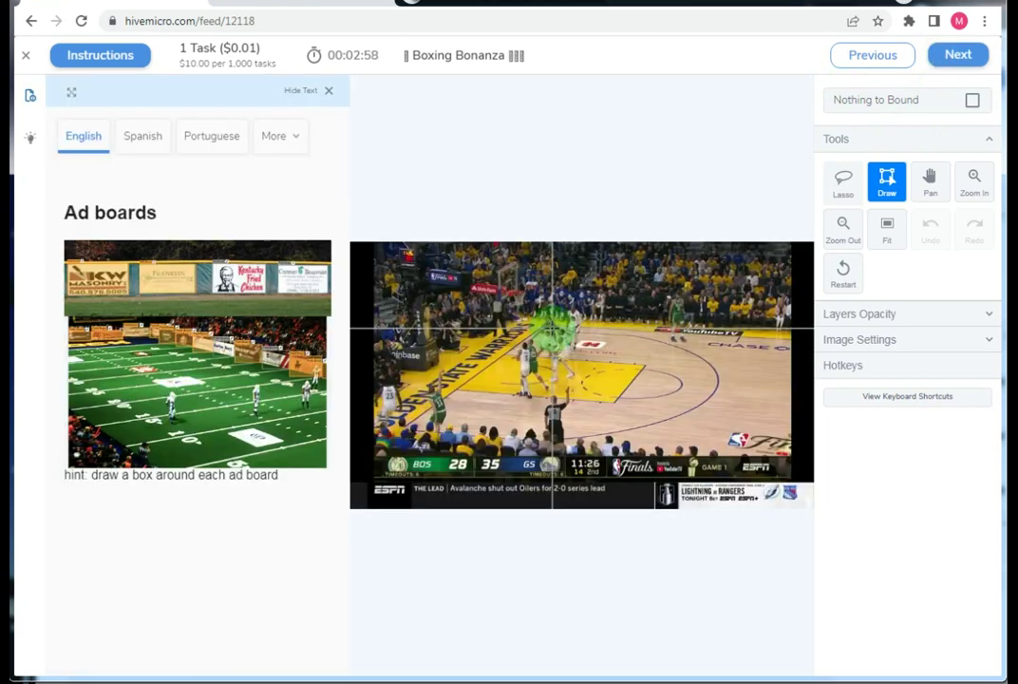
Mark the Golden State basketball image as Nothing to Bound and submit it.
{"action": "left_click_drag", "start_coordinate": [159, 217], "coordinate": [72, 213]}
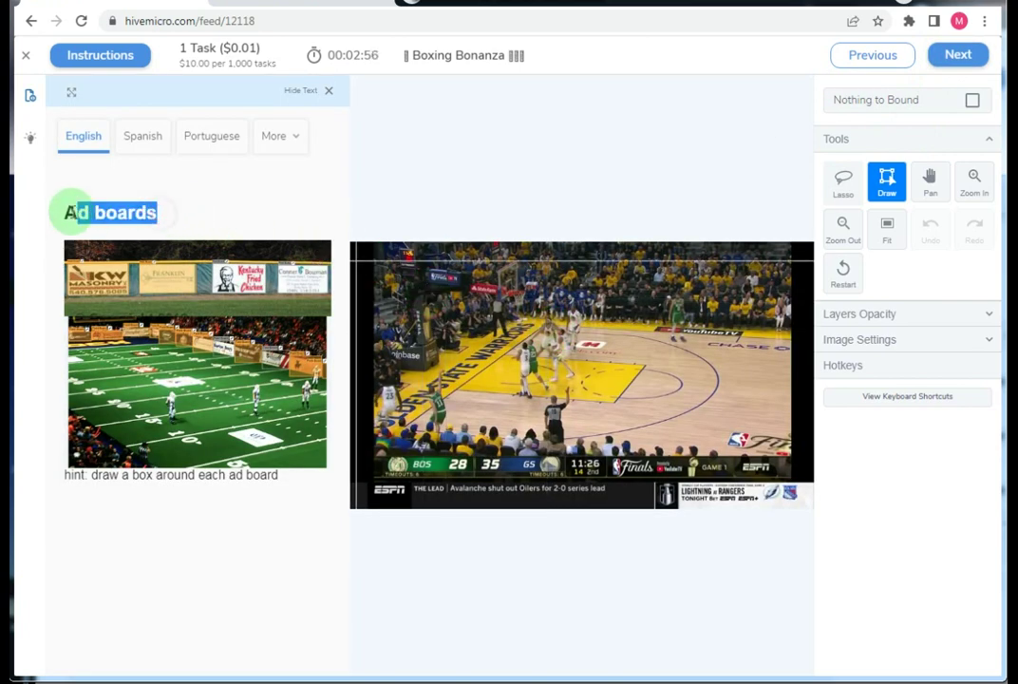
{"action": "left_click_drag", "start_coordinate": [160, 213], "coordinate": [78, 217]}
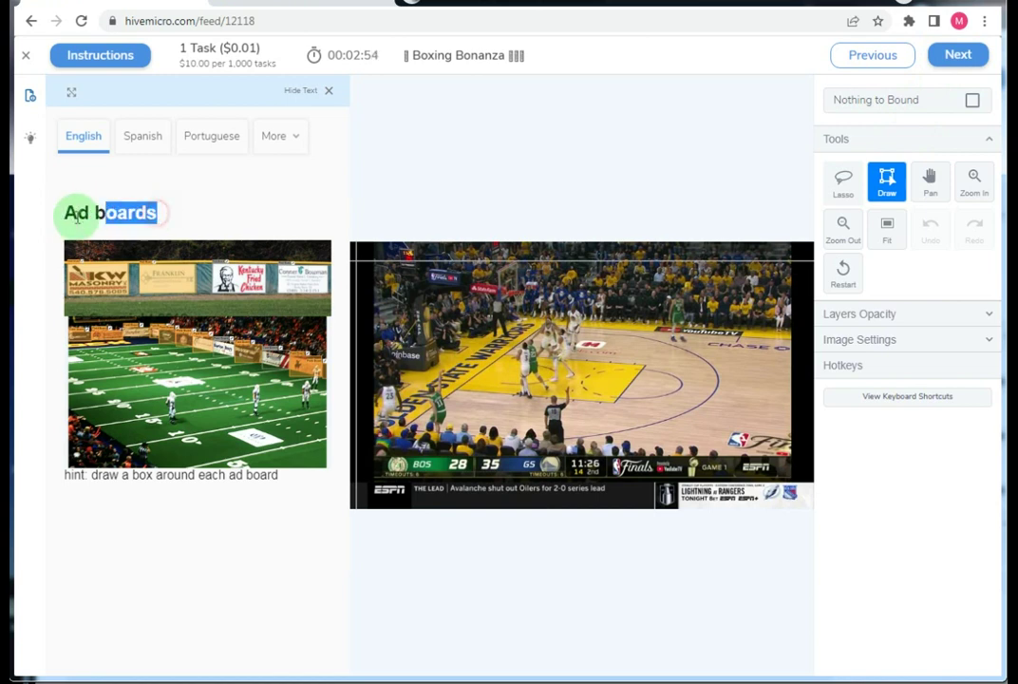
{"action": "left_click", "coordinate": [78, 214]}
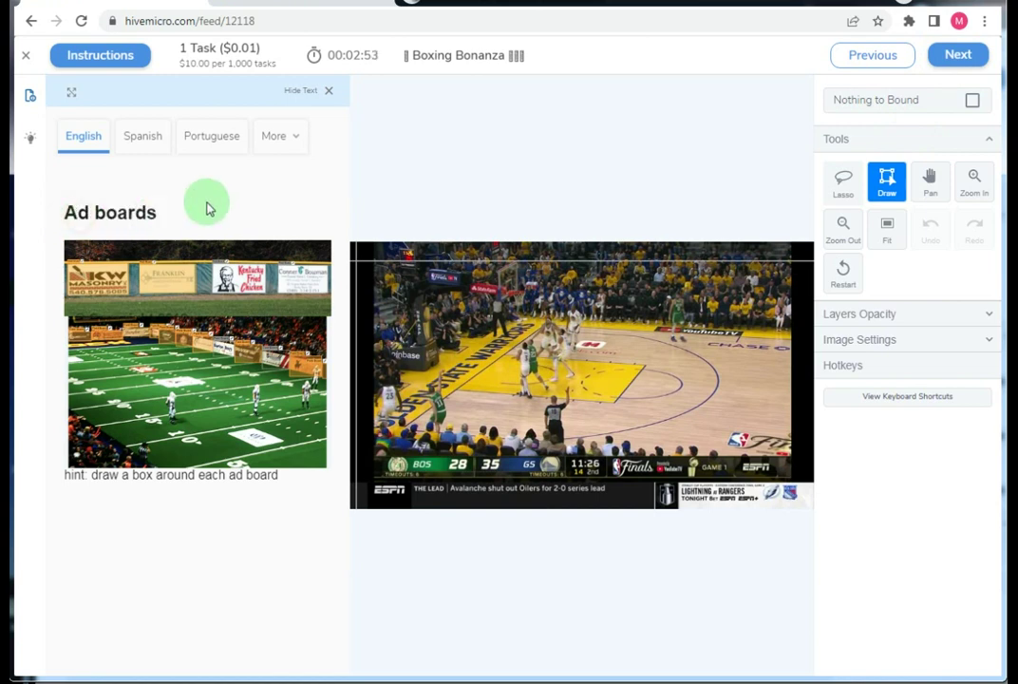
{"action": "left_click", "coordinate": [329, 92]}
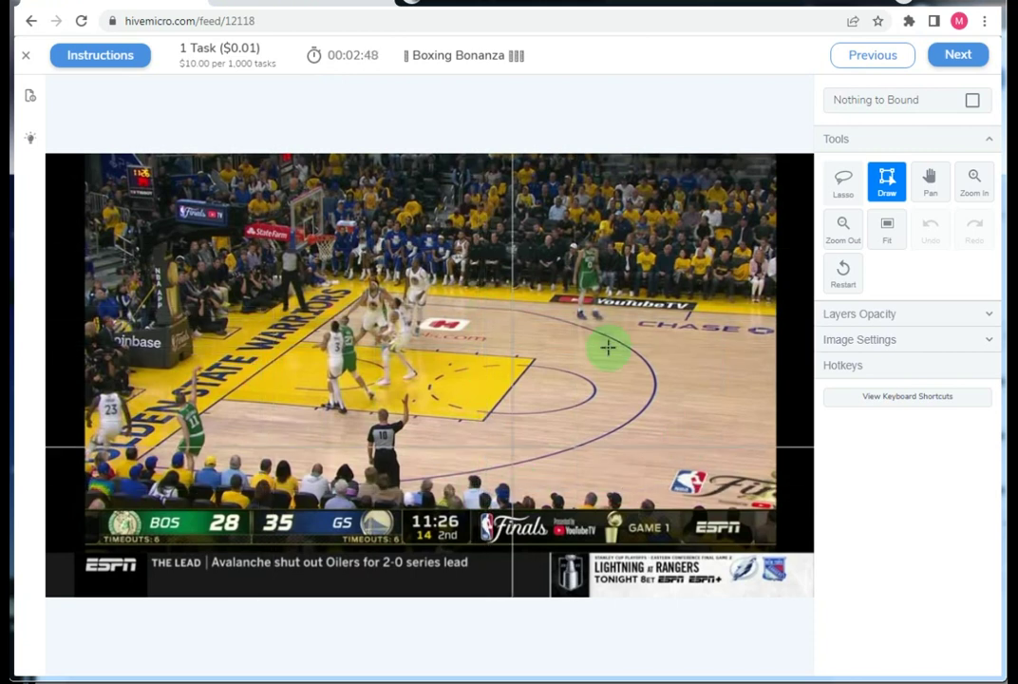
{"action": "left_click", "coordinate": [969, 101]}
{"action": "left_click", "coordinate": [959, 59]}
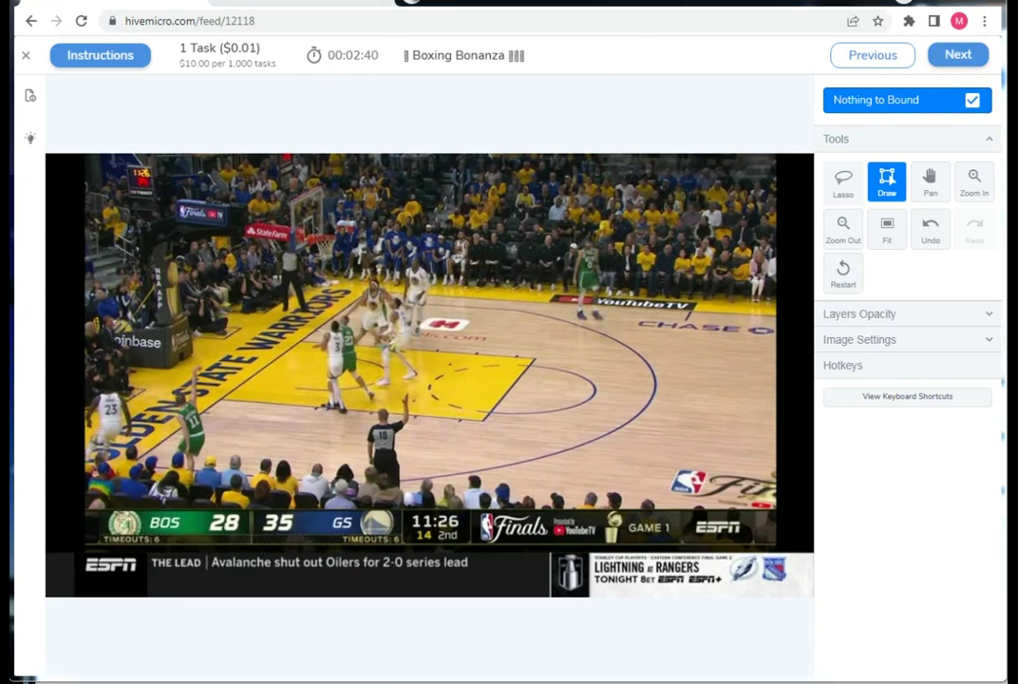
{"action": "left_click", "coordinate": [959, 57]}
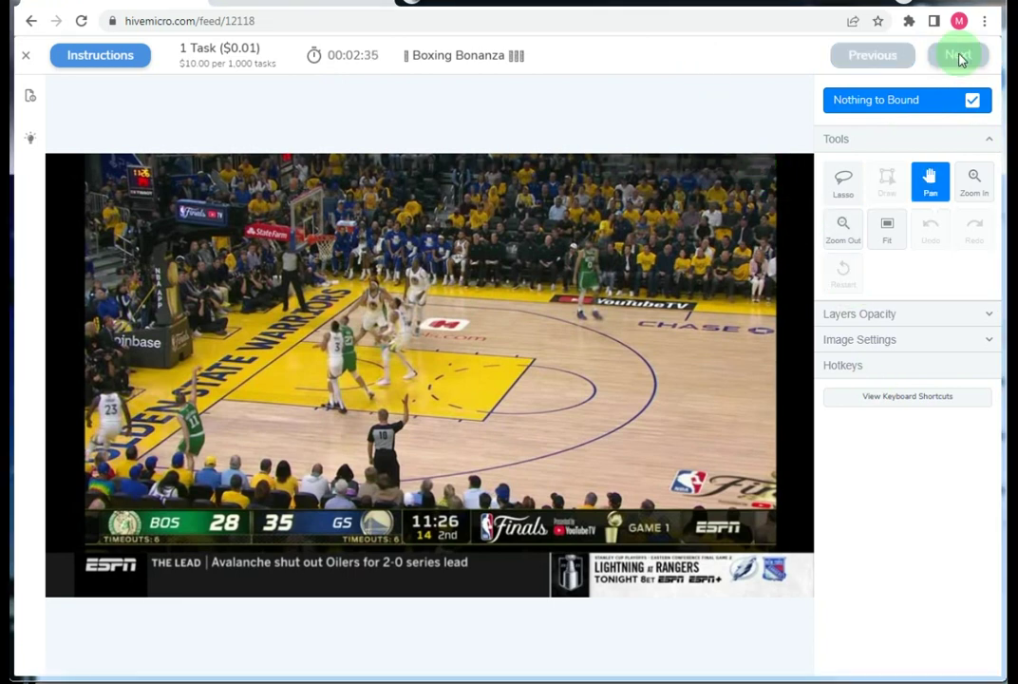